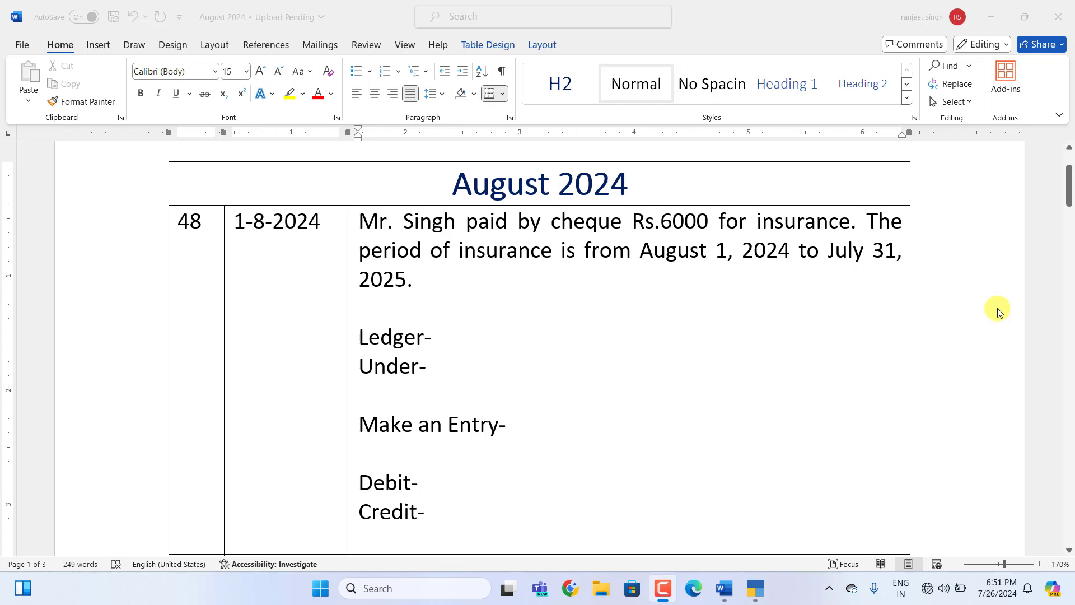
{"action": "left_click", "coordinate": [754, 588]}
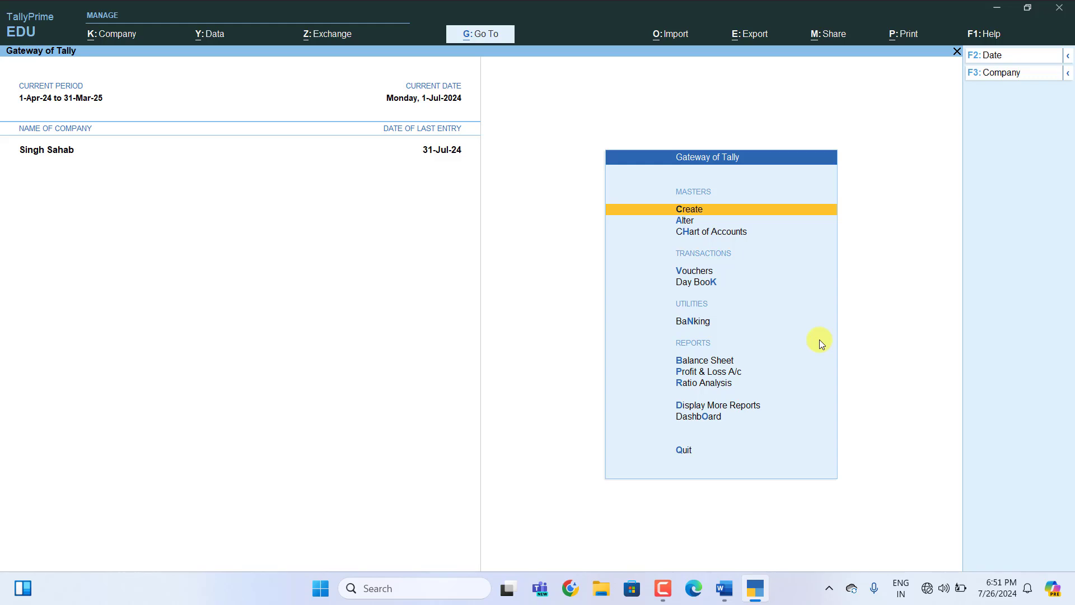
{"action": "key", "text": "Up"}
{"action": "key", "text": "Up"}
{"action": "key", "text": "Up"}
{"action": "key", "text": "Up"}
{"action": "key", "text": "Up"}
{"action": "key", "text": "Up"}
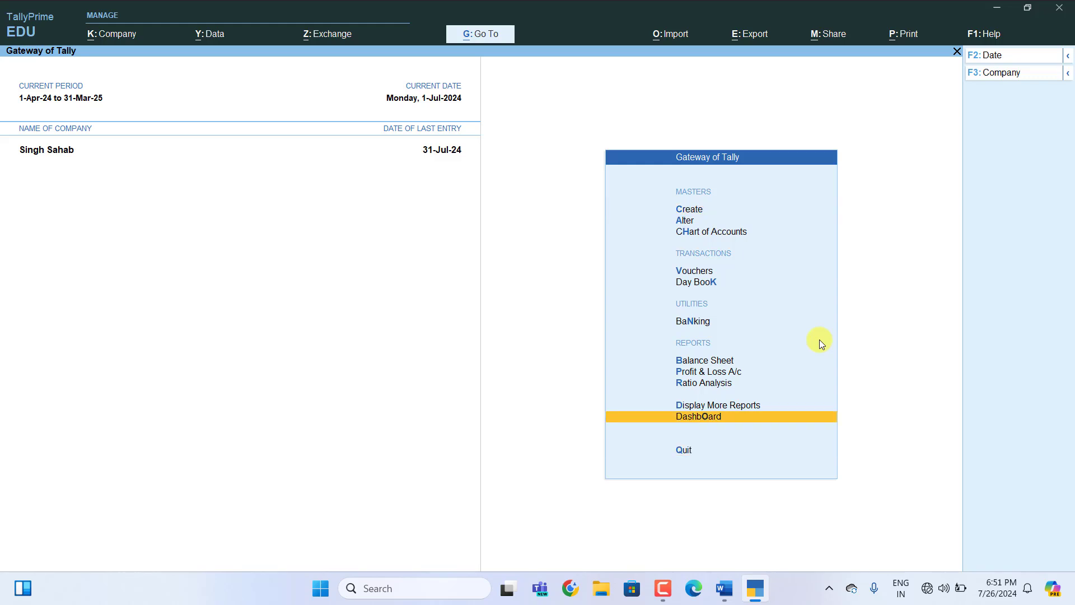
{"action": "key", "text": "Up"}
{"action": "key", "text": "Up"}
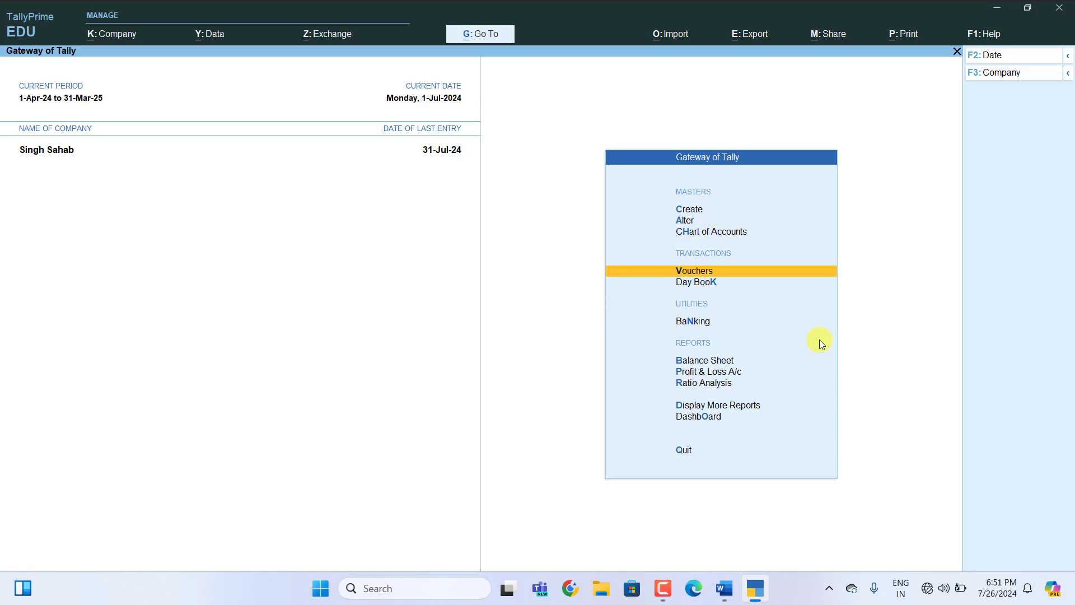
{"action": "key", "text": "Return"}
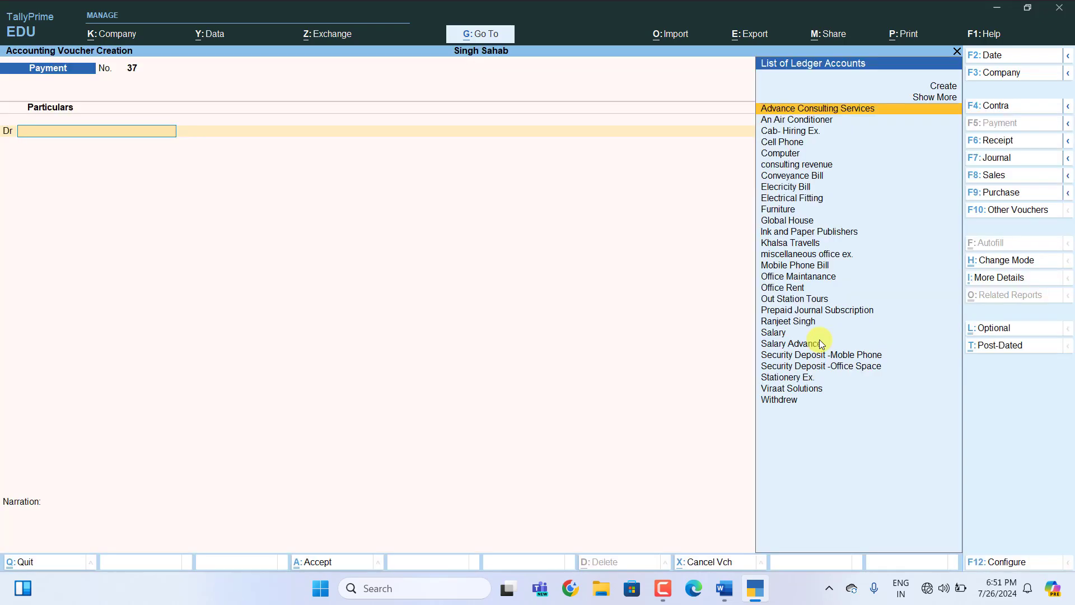
{"action": "key", "text": "Escape"}
{"action": "key", "text": "y"}
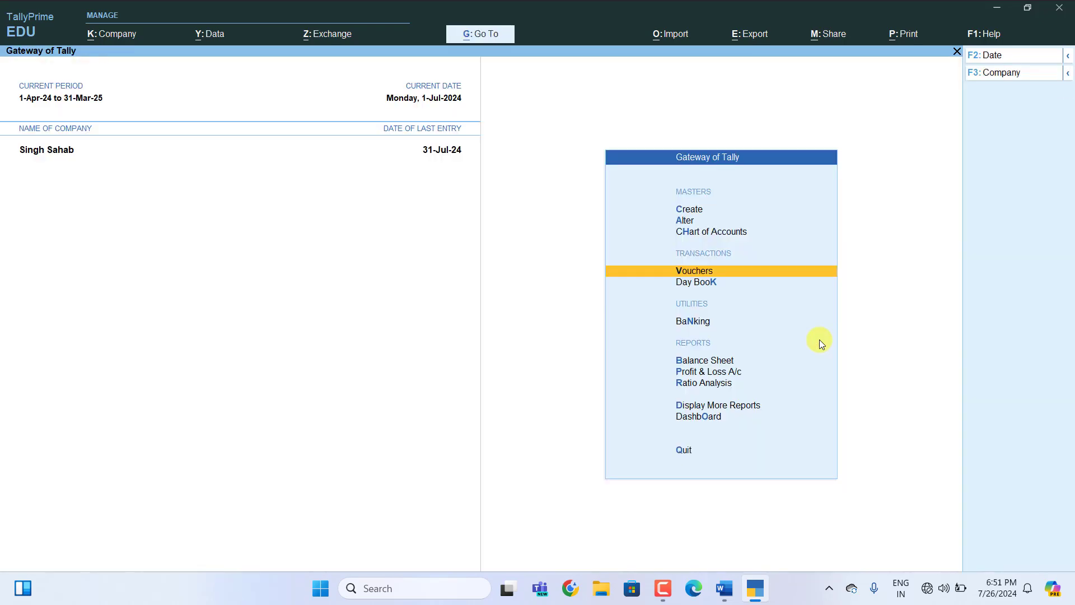
Switch to the August 2024 Word document and fill in entry 48 with ledger Prepaid Insurance under Current assets.
{"action": "left_click", "coordinate": [728, 584]}
{"action": "scroll", "coordinate": [559, 339], "scroll_direction": "up", "scroll_amount": 1}
{"action": "scroll", "coordinate": [470, 338], "scroll_direction": "down", "scroll_amount": 1}
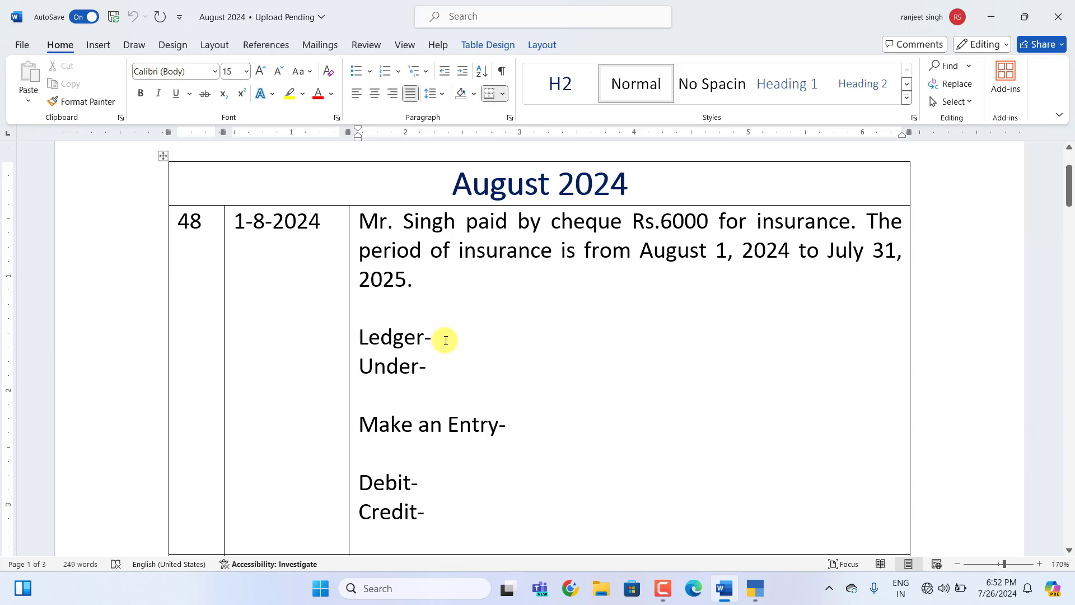
{"action": "type", "text": "Prepaid Insurance"}
{"action": "key", "text": "Down"}
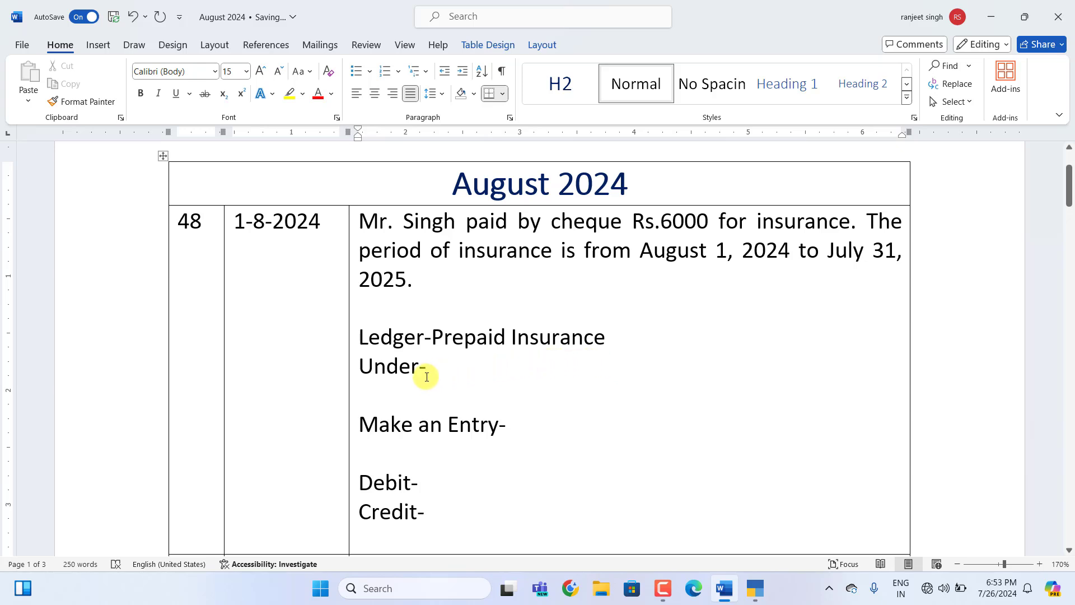
{"action": "type", "text": "Current assets"}
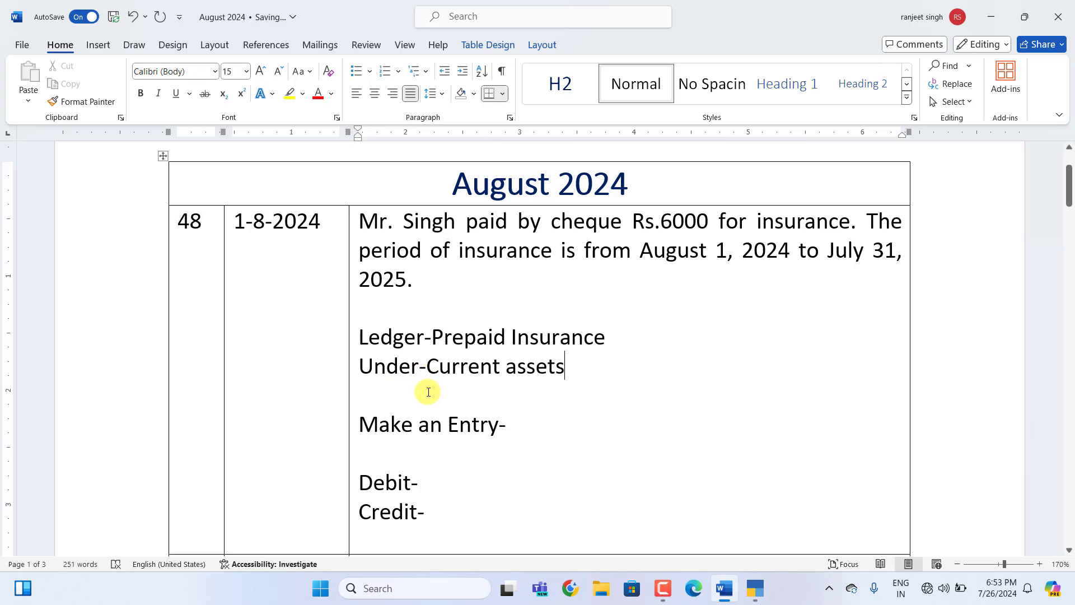
Fill in the Make an Entry line of entry 48 with Payment Vouchers.
{"action": "scroll", "coordinate": [538, 384], "scroll_direction": "down", "scroll_amount": 1}
{"action": "scroll", "coordinate": [547, 379], "scroll_direction": "up", "scroll_amount": 1}
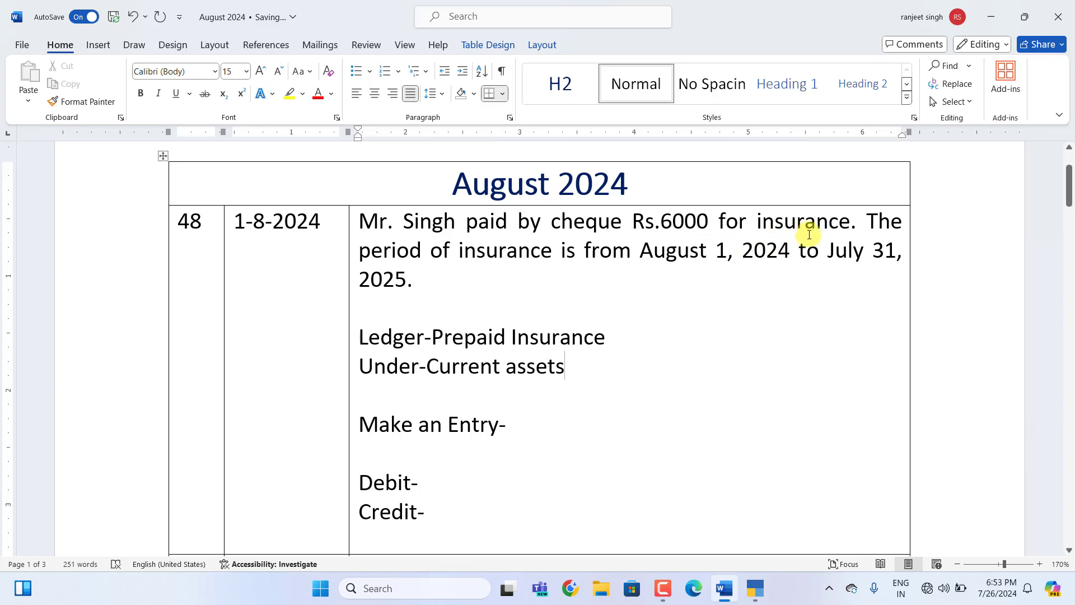
{"action": "left_click", "coordinate": [528, 430]}
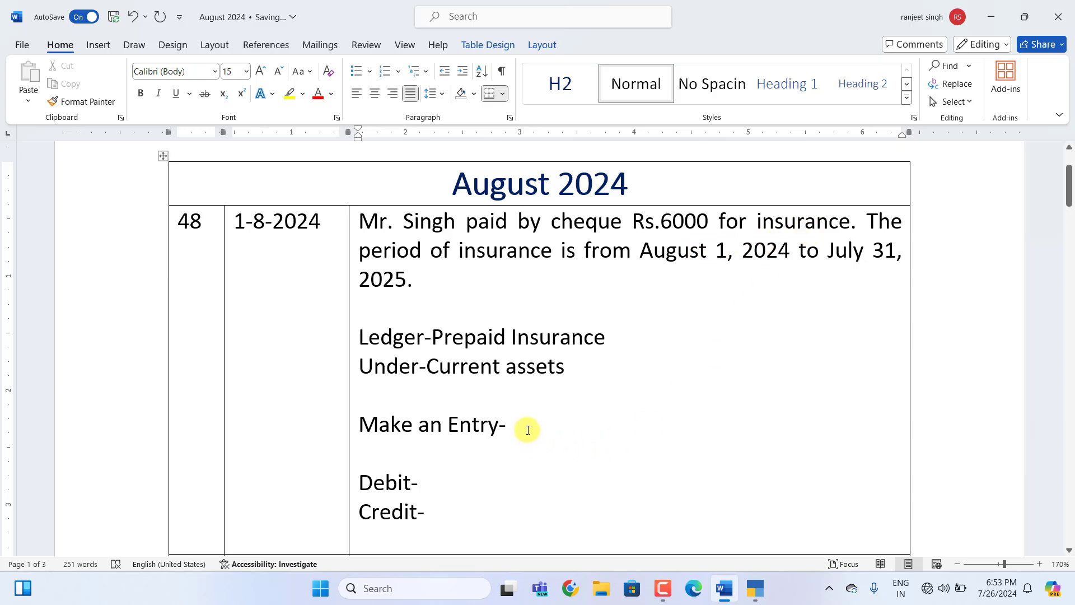
{"action": "type", "text": "Payment Vouchers"}
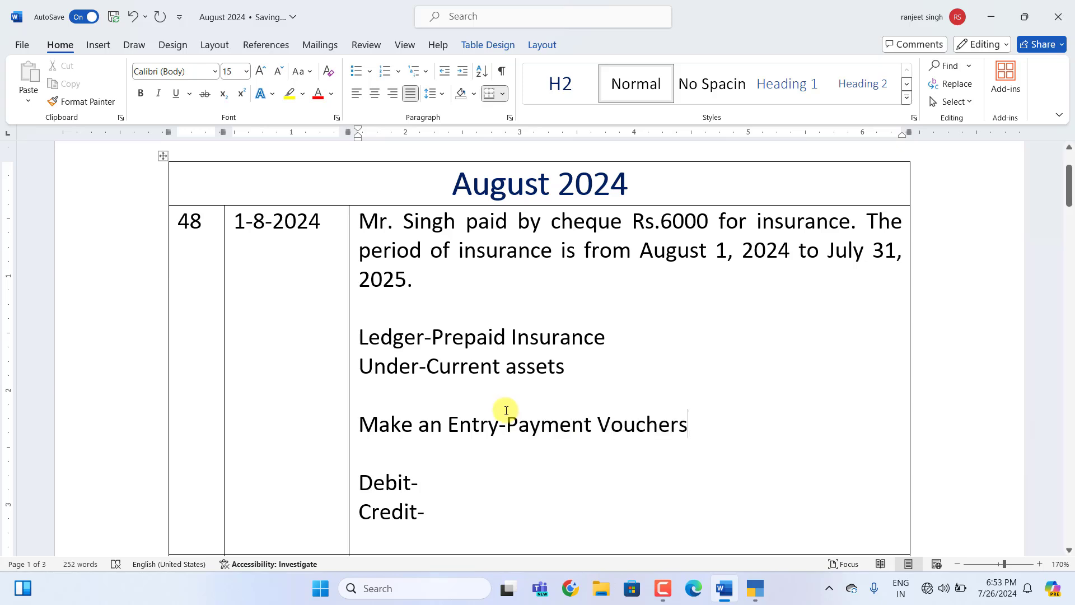
Complete entry 48 with debit Prepaid Insurance -6000 and credit SBI Bank-6000.
{"action": "scroll", "coordinate": [504, 413], "scroll_direction": "down", "scroll_amount": 1}
{"action": "left_click", "coordinate": [429, 428]}
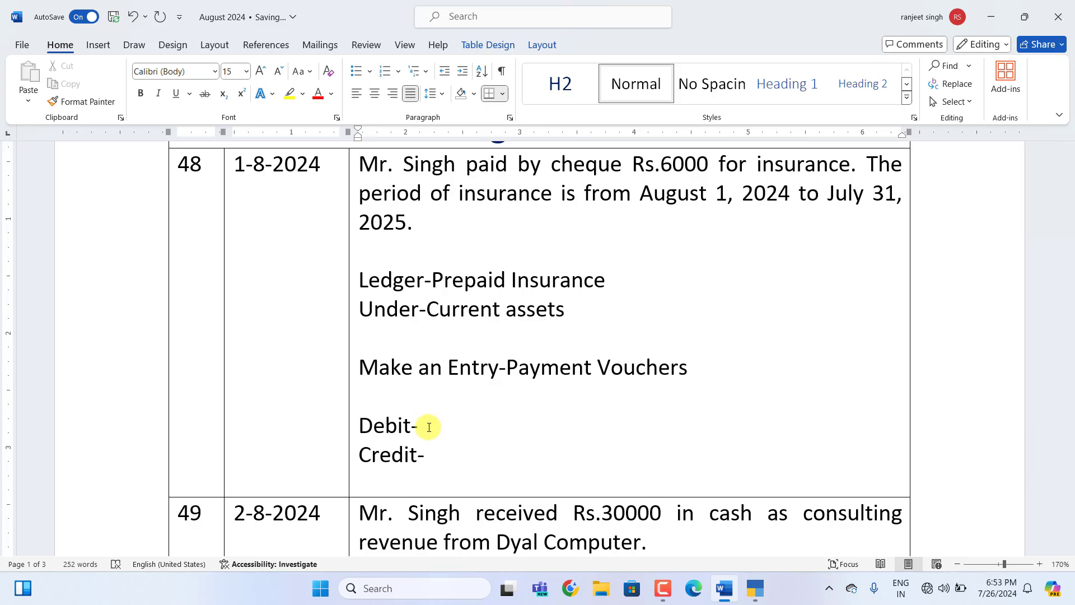
{"action": "type", "text": "Insura"}
{"action": "type", "text": "Prepaid Insurance"}
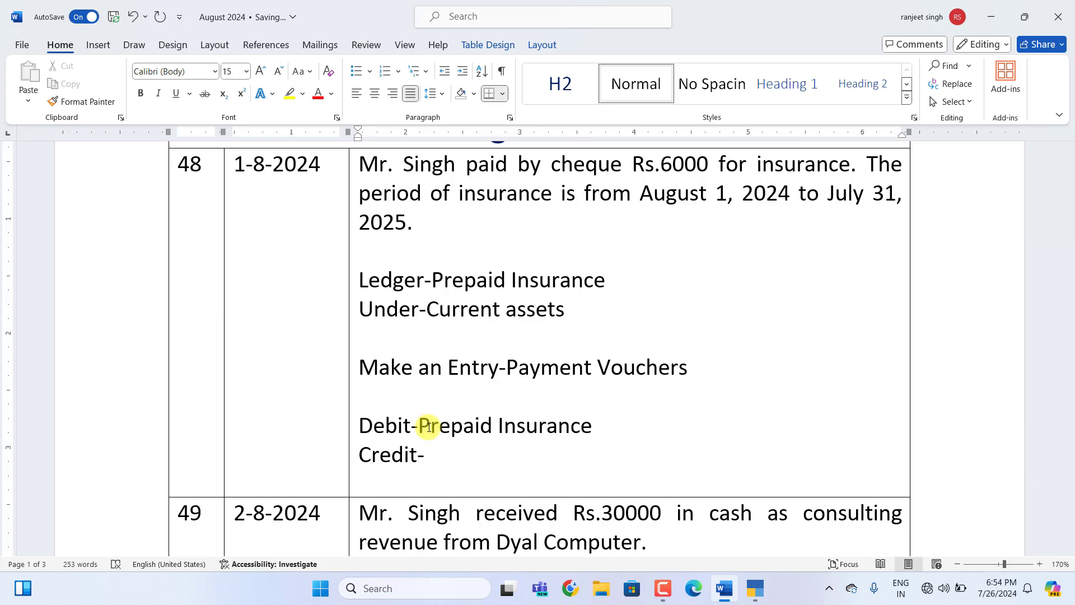
{"action": "type", "text": " -6000"}
{"action": "left_click", "coordinate": [445, 461]}
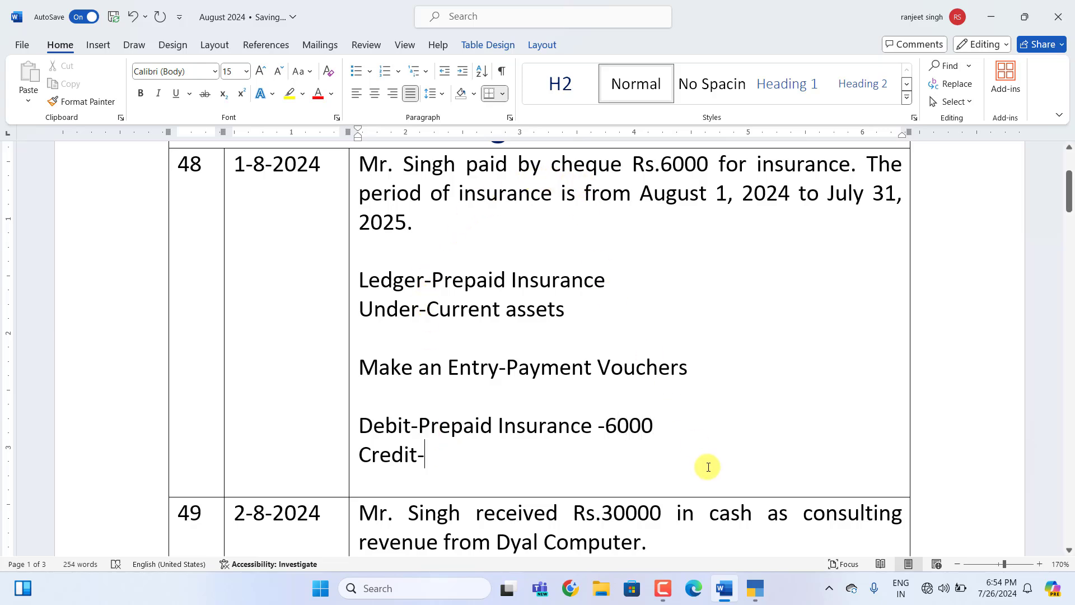
{"action": "type", "text": "SBI Bank-6000"}
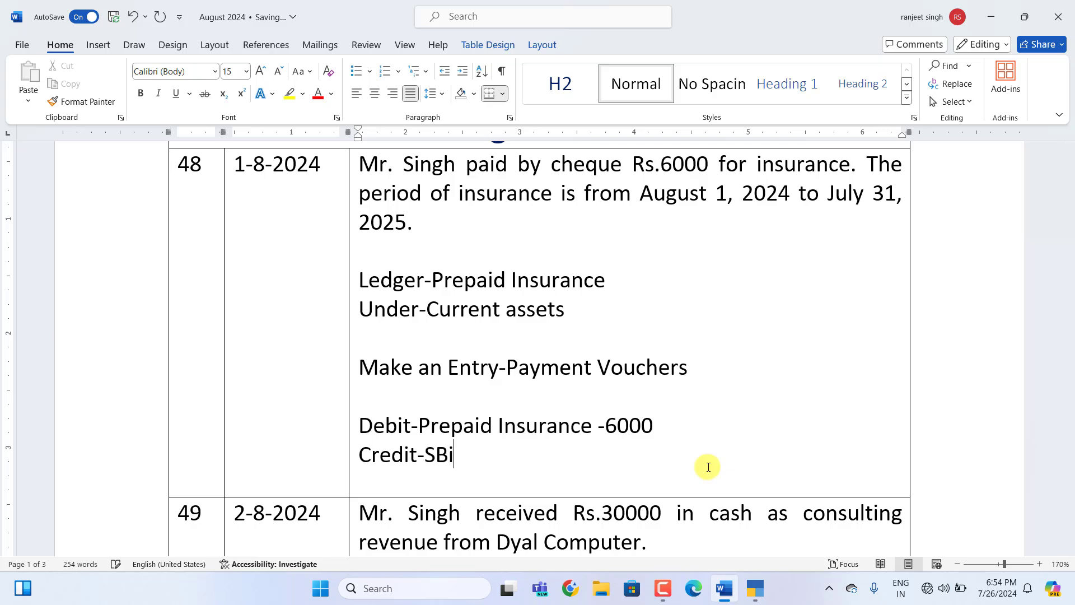
Switch to TallyPrime, open a payment voucher and start a new ledger named Prepaid Insurance from it.
{"action": "left_click", "coordinate": [756, 586]}
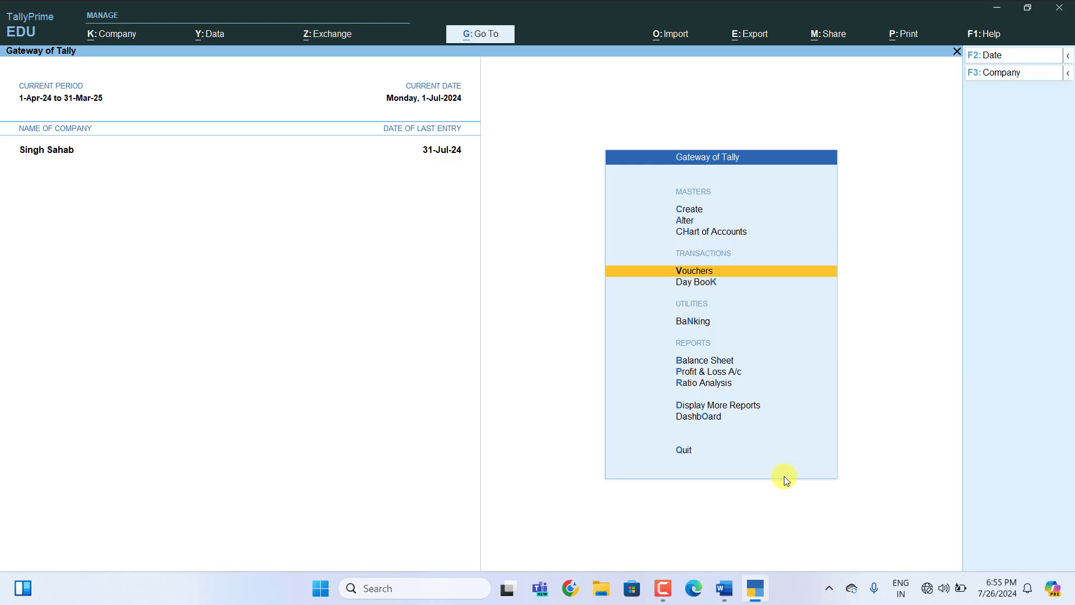
{"action": "key", "text": "Return"}
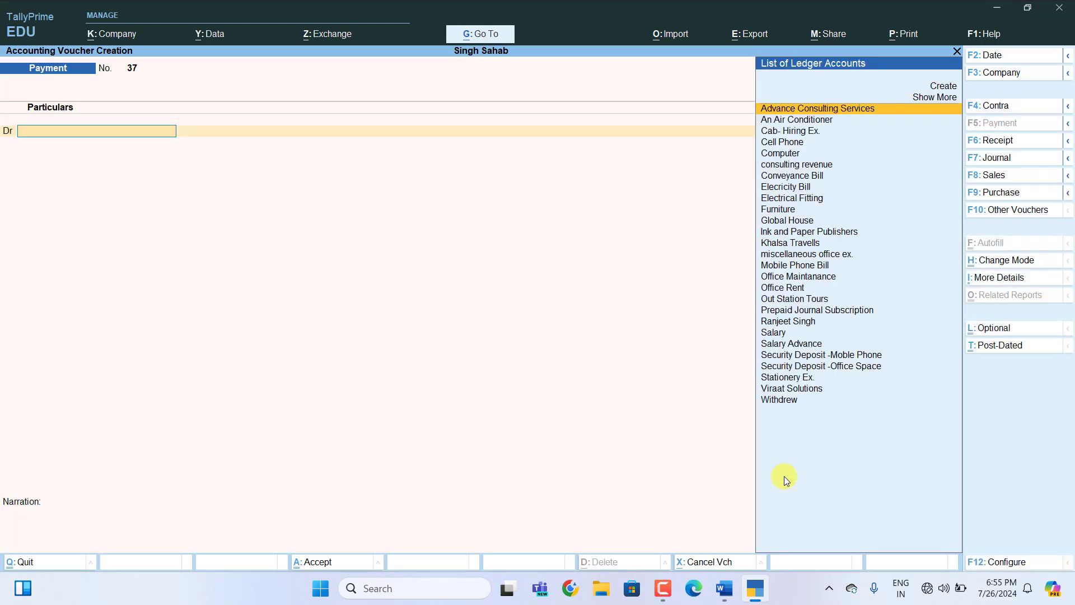
{"action": "key", "text": "alt+c"}
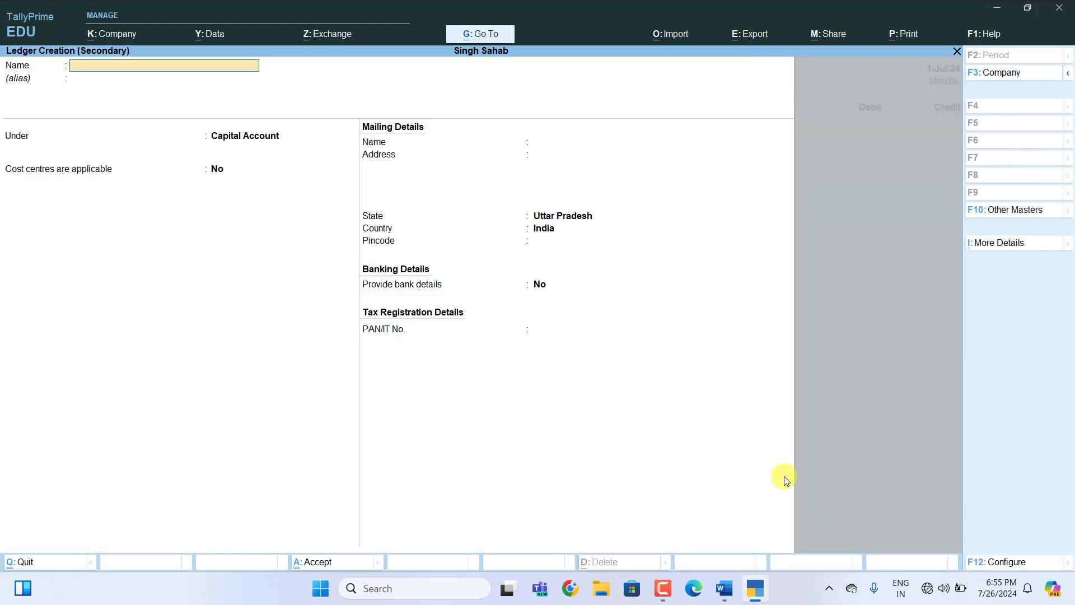
{"action": "type", "text": "Prepaid Insurance"}
{"action": "key", "text": "Return"}
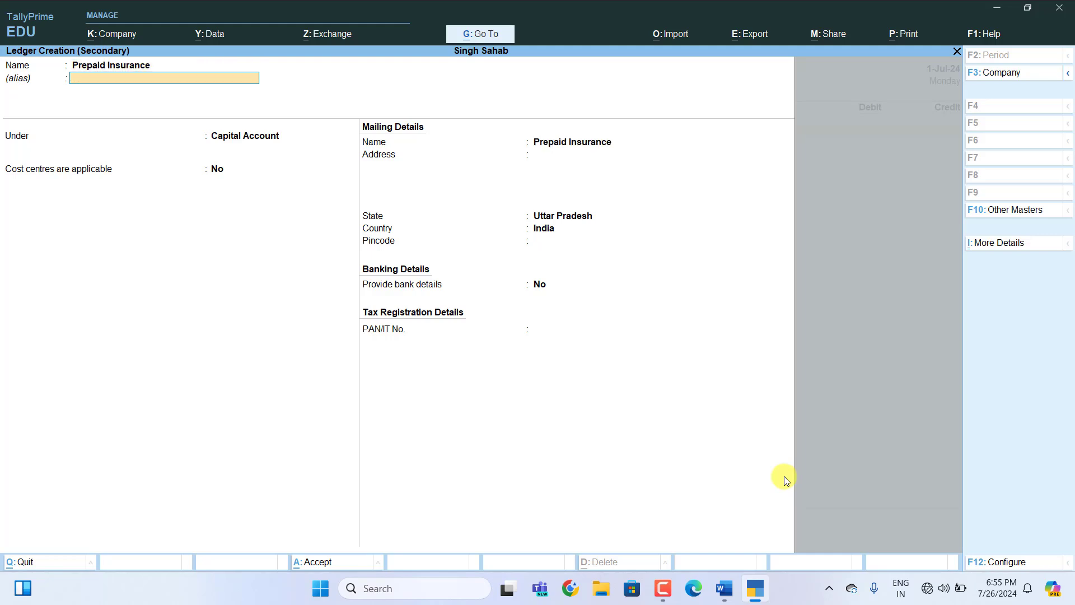
Leave the alias blank and place the Prepaid Insurance ledger under the Current Assets group.
{"action": "key", "text": "Return"}
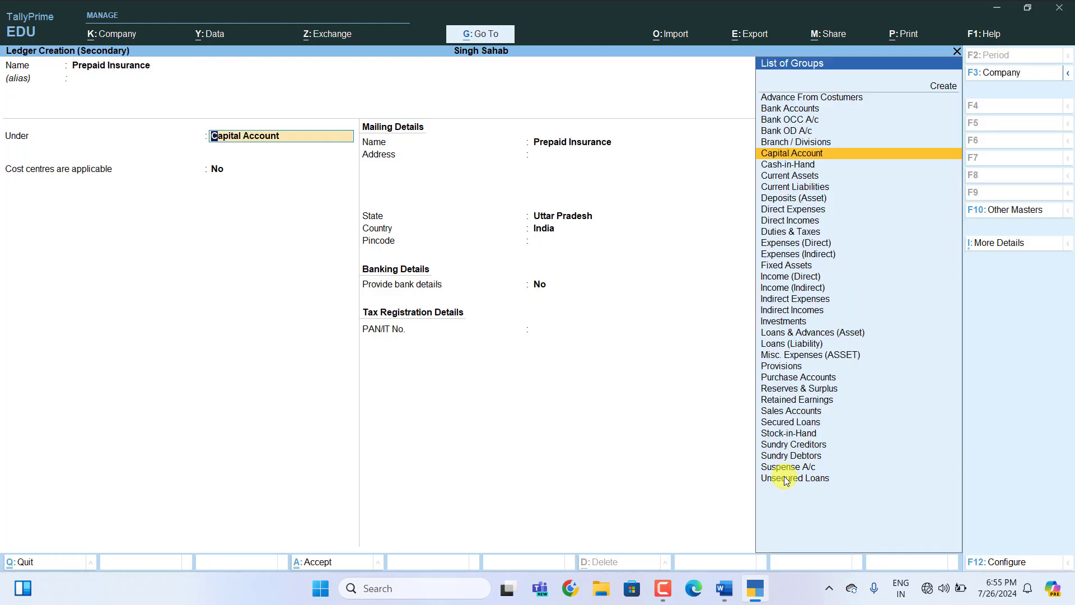
{"action": "type", "text": "C"}
{"action": "key", "text": "Down"}
{"action": "key", "text": "Up"}
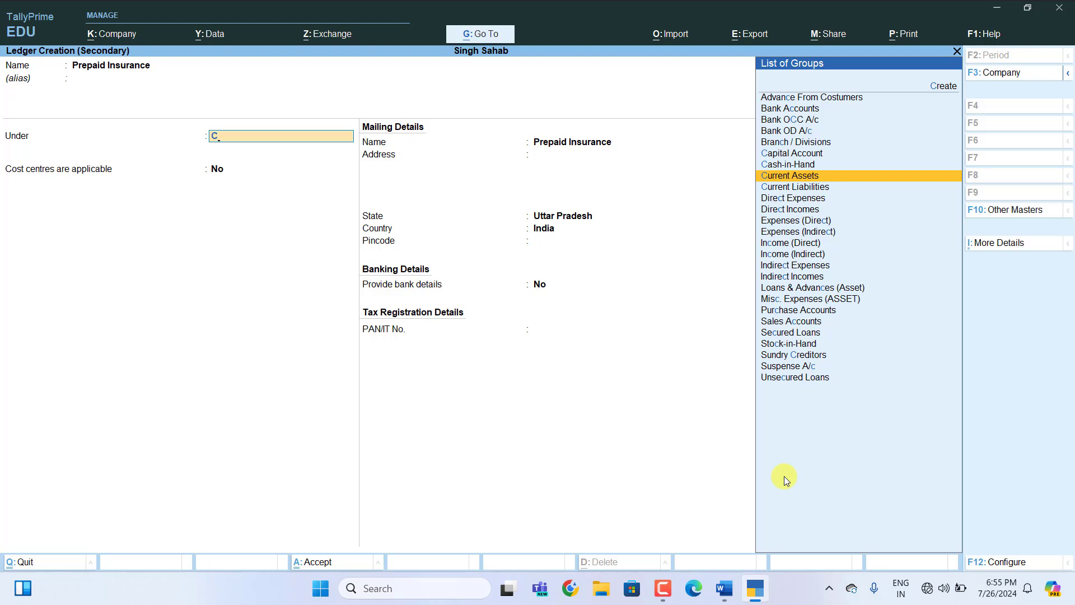
{"action": "key", "text": "Up"}
{"action": "key", "text": "Up"}
{"action": "key", "text": "Down"}
{"action": "key", "text": "Down"}
{"action": "key", "text": "Return"}
Keep the default cost centre, mailing, banking and tax details and save the Prepaid Insurance ledger.
{"action": "key", "text": "Return"}
{"action": "key", "text": "Return"}
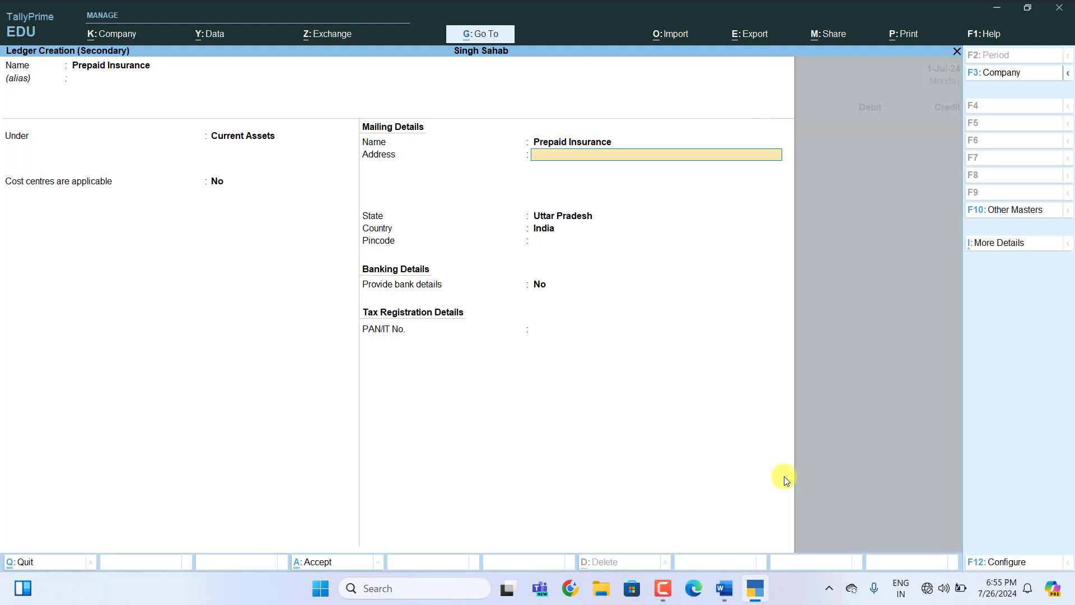
{"action": "key", "text": "Return"}
{"action": "key", "text": "Return"}
{"action": "key", "text": "Return"}
{"action": "key", "text": "Return"}
{"action": "key", "text": "Return"}
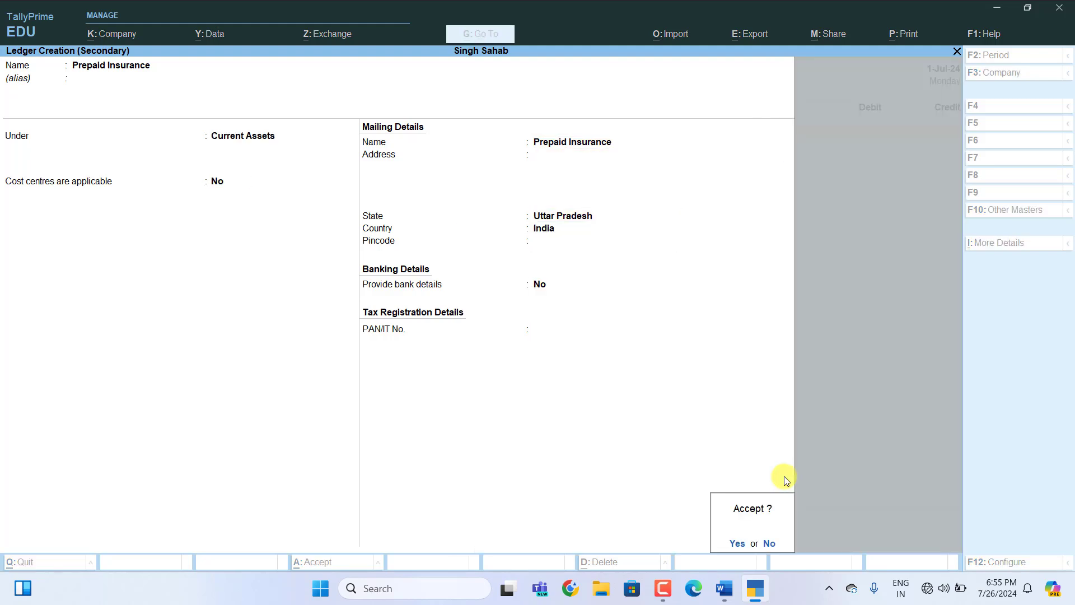
{"action": "key", "text": "Return"}
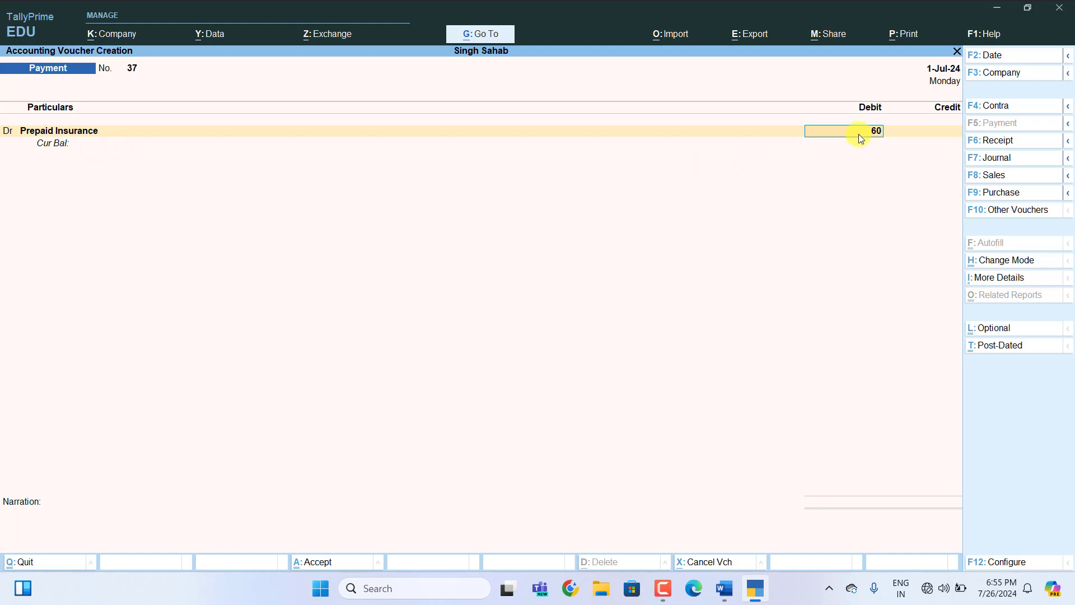
Debit Prepaid Insurance with 6,000 and select SBI Bank as the credit account in the payment voucher.
{"action": "key", "text": "Return"}
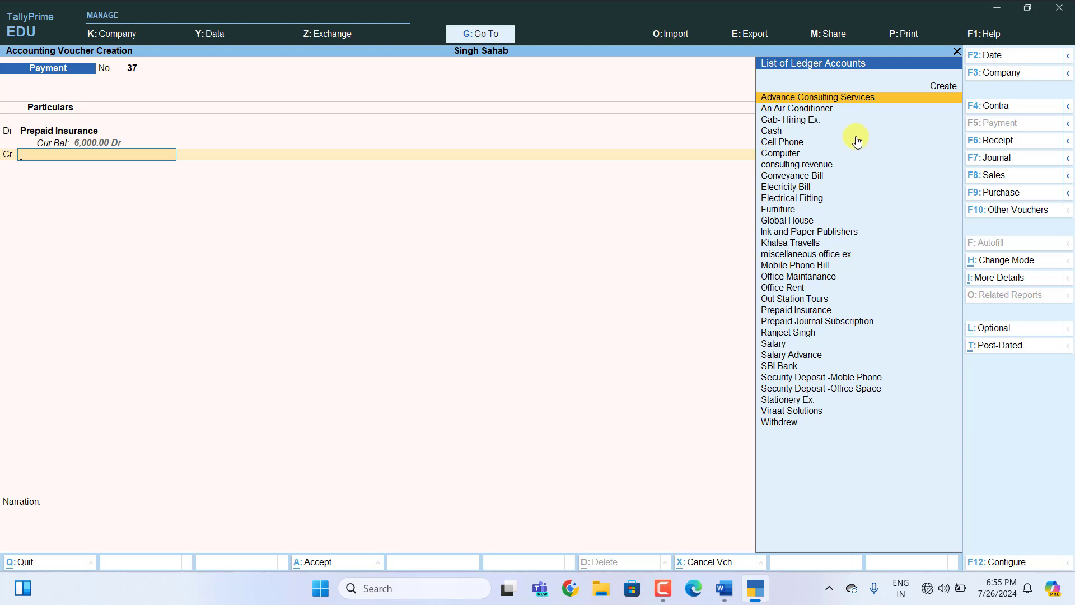
{"action": "type", "text": "S"}
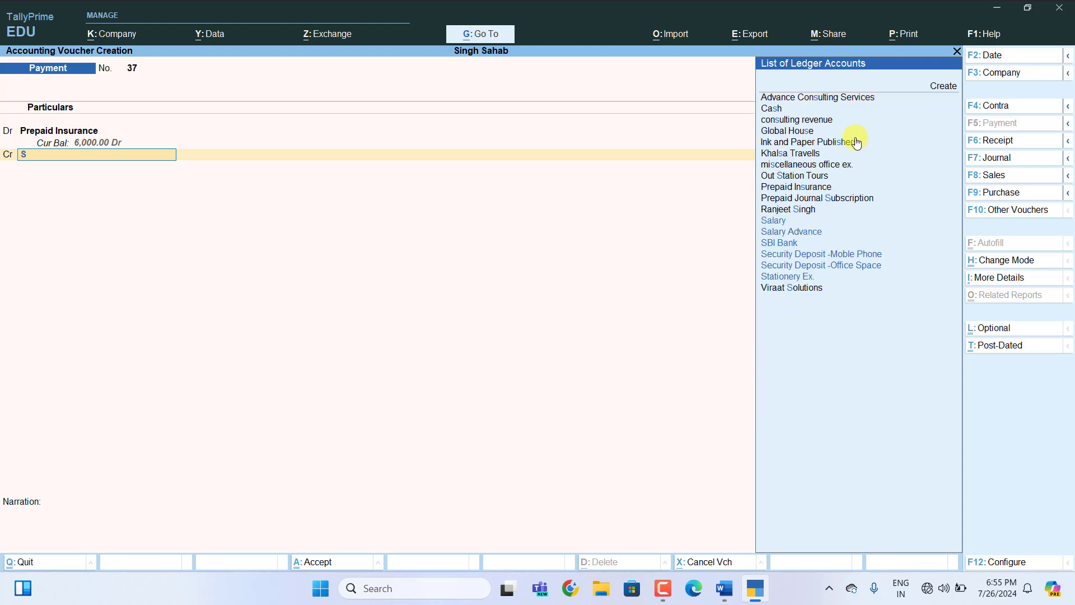
{"action": "key", "text": "Up"}
{"action": "key", "text": "Up"}
{"action": "key", "text": "Up"}
{"action": "key", "text": "Up"}
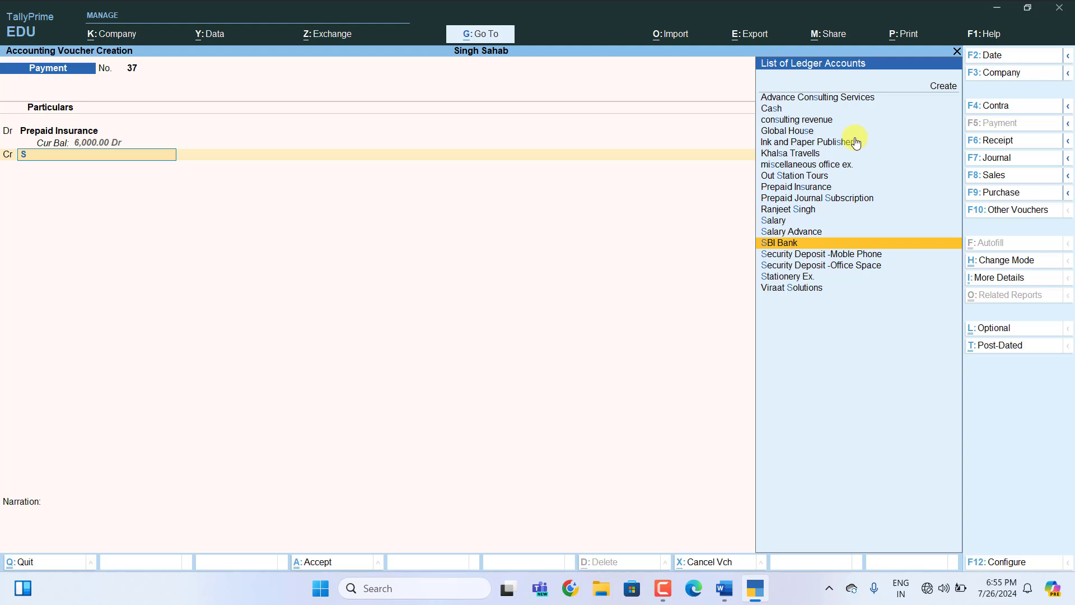
{"action": "key", "text": "Return"}
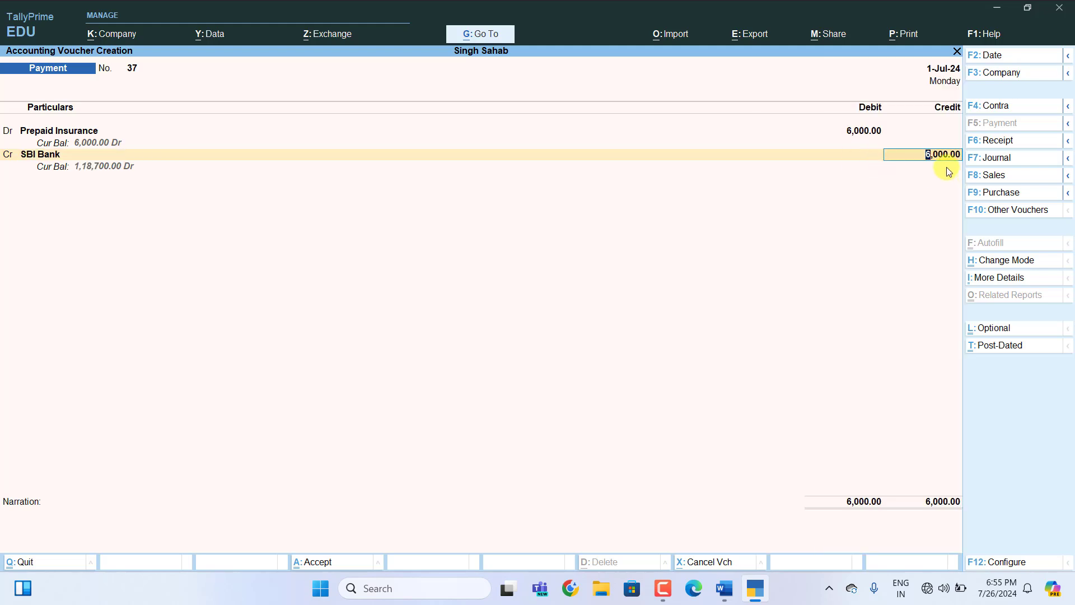
Set the payment voucher's date to 1-8, the first of August 2024.
{"action": "key", "text": "F2"}
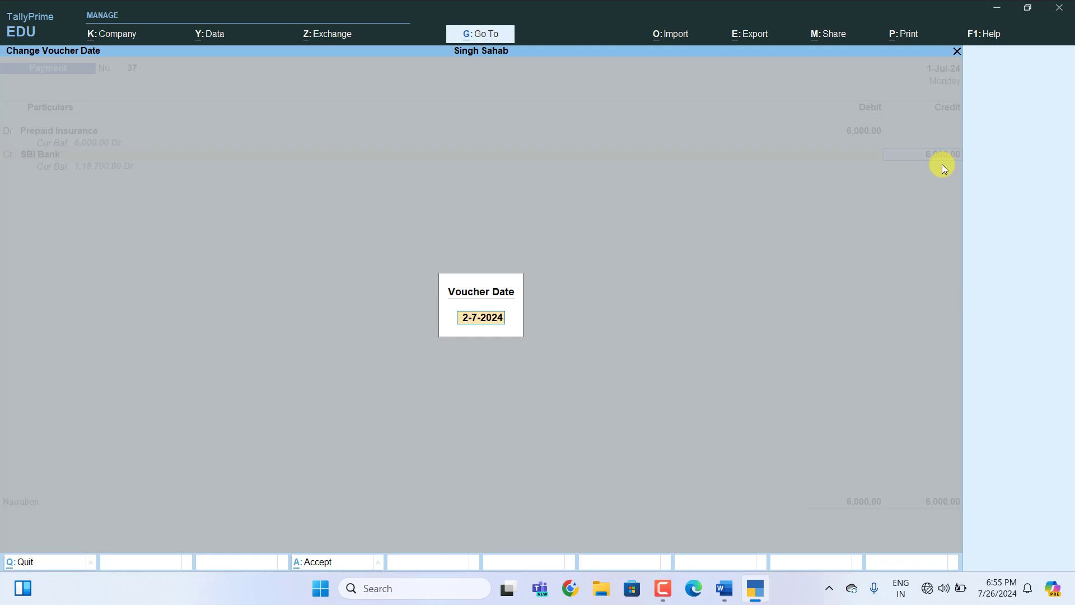
{"action": "type", "text": "1-8"}
{"action": "key", "text": "Return"}
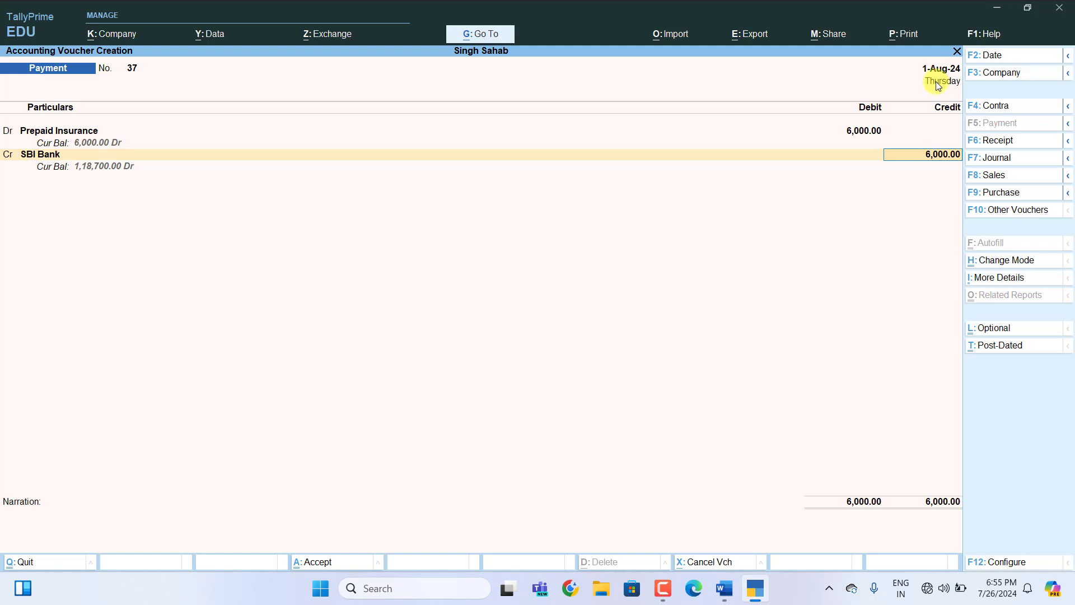
Accept the 6,000 credit with the default cheque allocation, leave the narration blank and save the payment voucher.
{"action": "key", "text": "Return"}
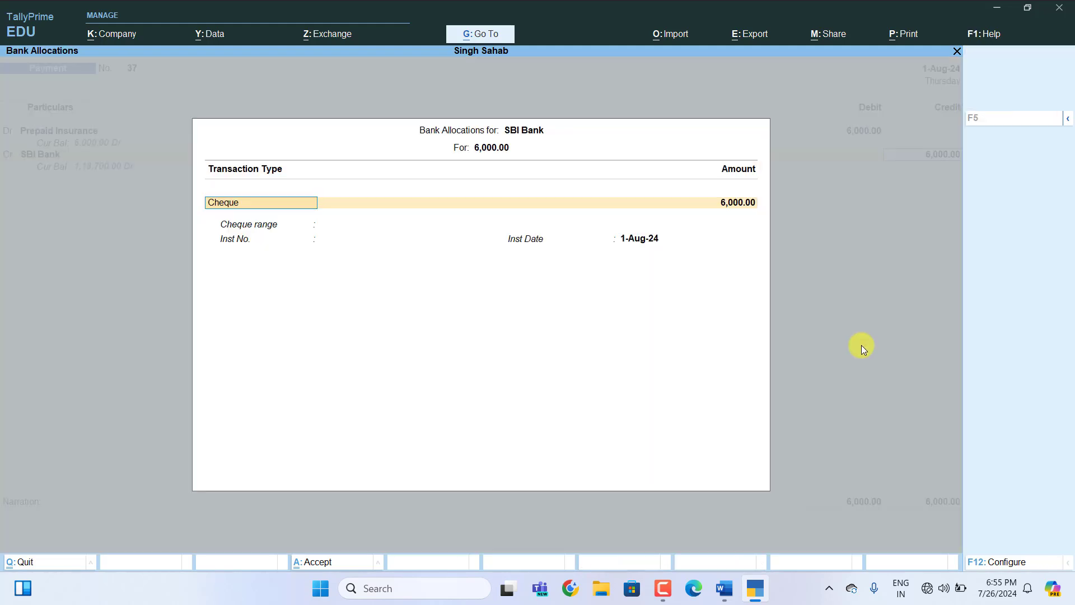
{"action": "key", "text": "Return"}
{"action": "key", "text": "Return"}
{"action": "key", "text": "Return"}
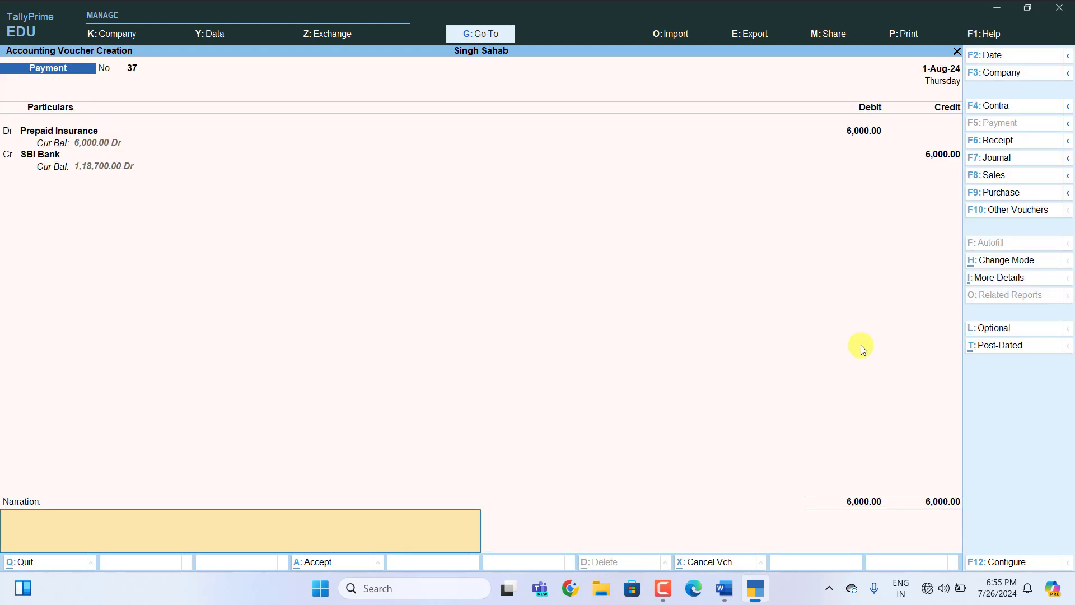
{"action": "key", "text": "Return"}
{"action": "key", "text": "Return"}
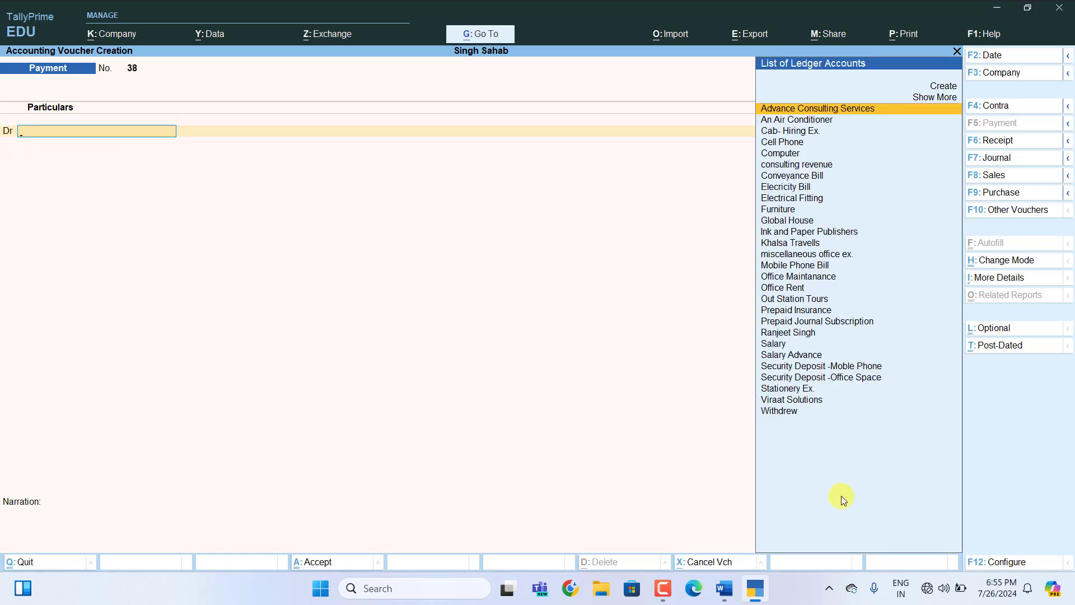
Switch to the Word worksheet and fill in Receipt Vouchers as the entry type for transaction 49.
{"action": "left_click", "coordinate": [727, 591]}
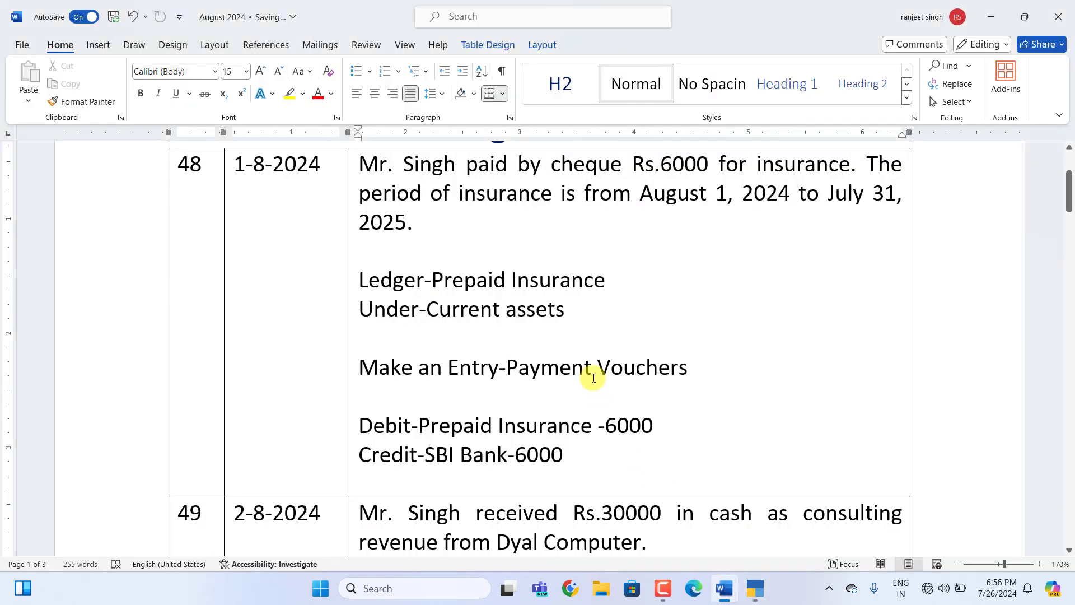
{"action": "scroll", "coordinate": [594, 377], "scroll_direction": "down", "scroll_amount": 5}
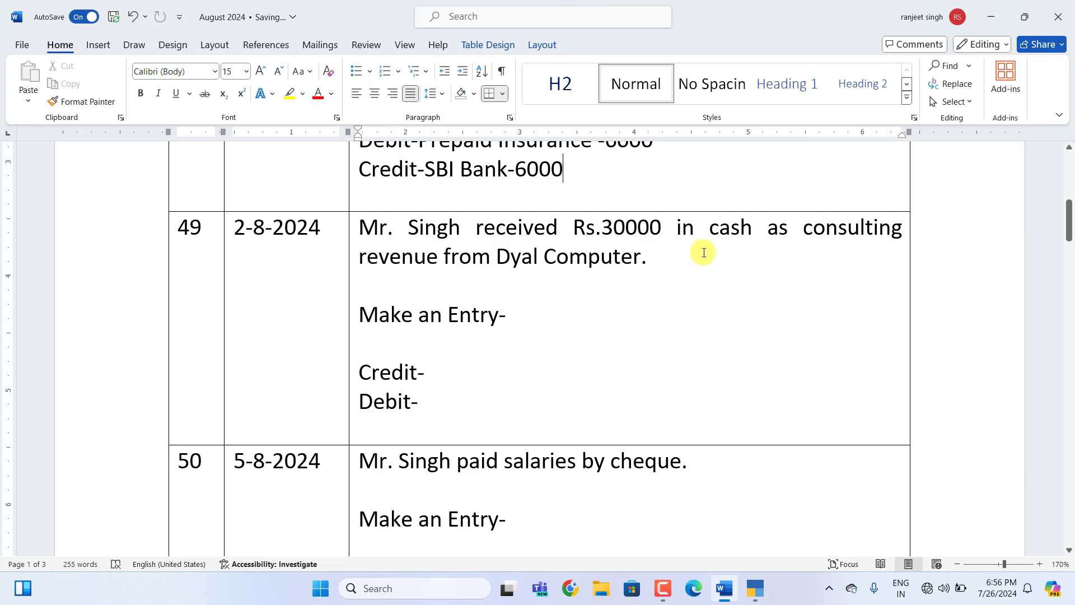
{"action": "left_click", "coordinate": [519, 320]}
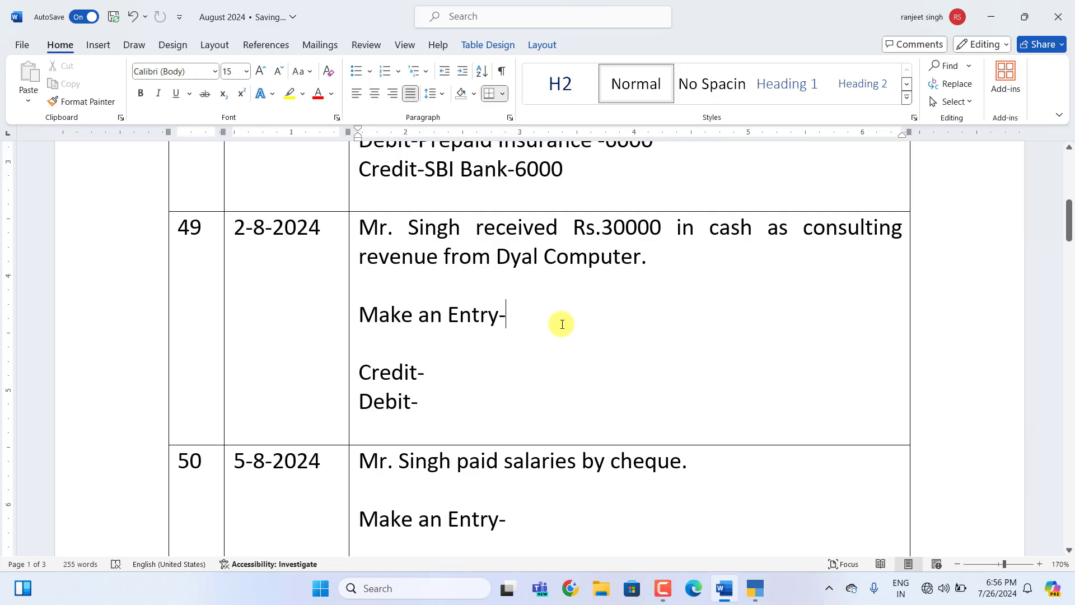
{"action": "type", "text": "Receipt Vouchers"}
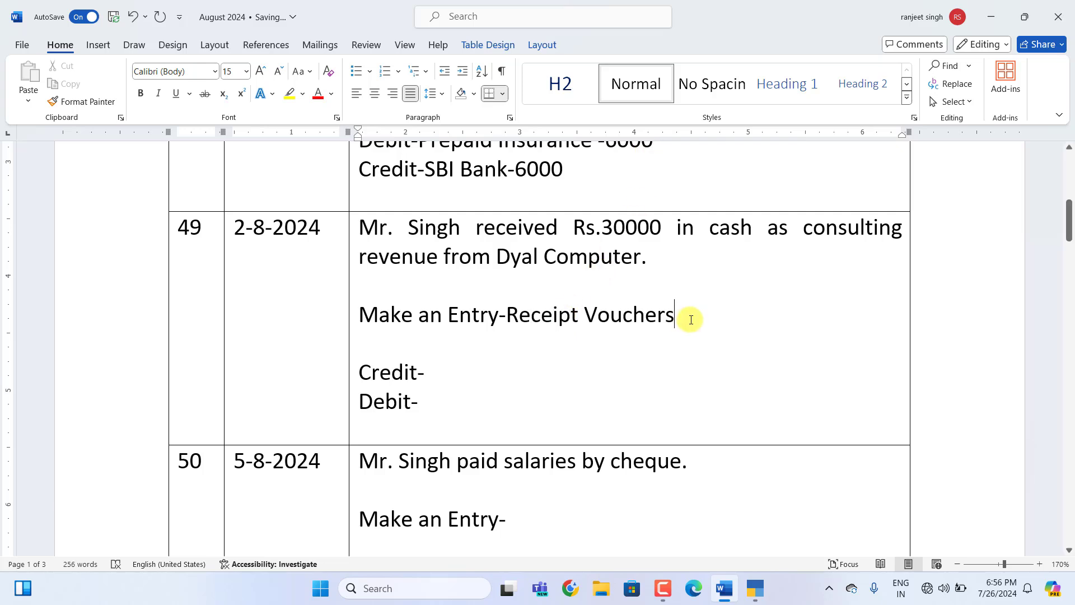
Complete transaction 49 with Consulting Revenue -30000 as the credit and Cash -30000 as the debit.
{"action": "left_click", "coordinate": [433, 374]}
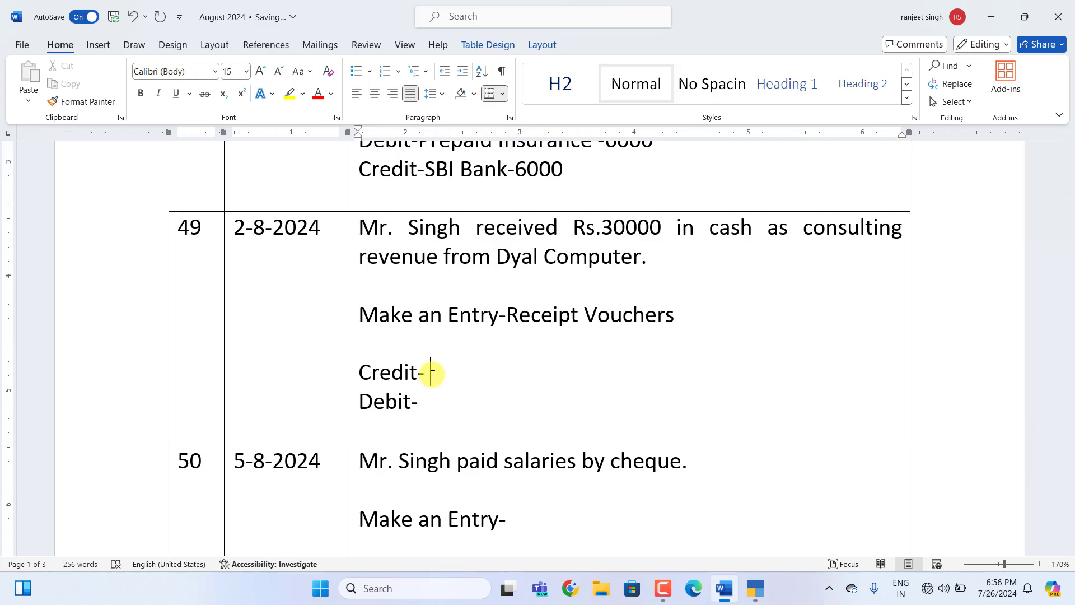
{"action": "type", "text": "Consulting Revenue -30000 Debit-"}
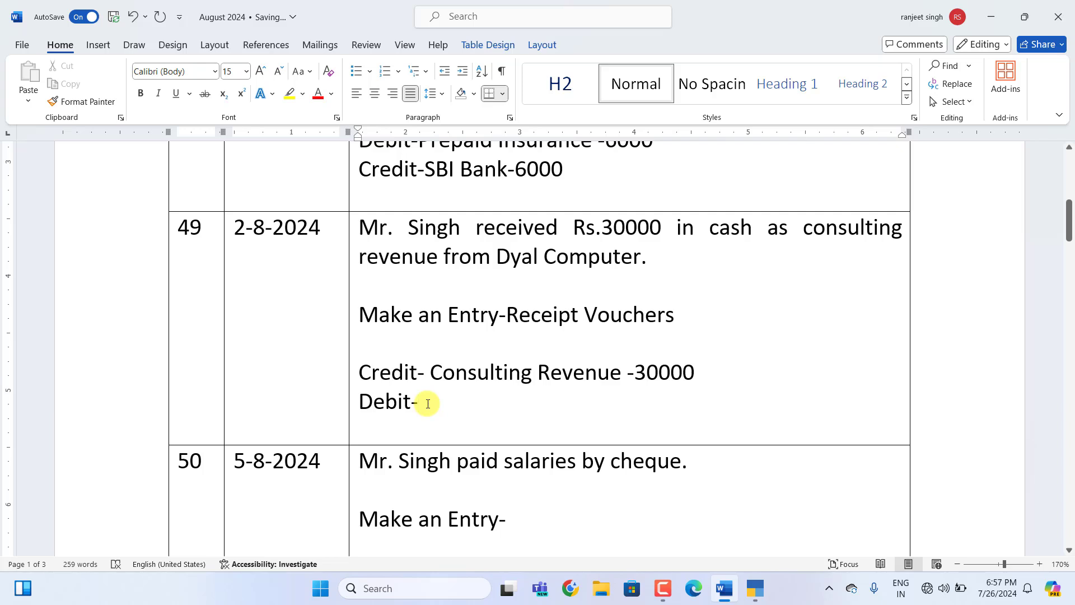
{"action": "type", "text": " Cash "}
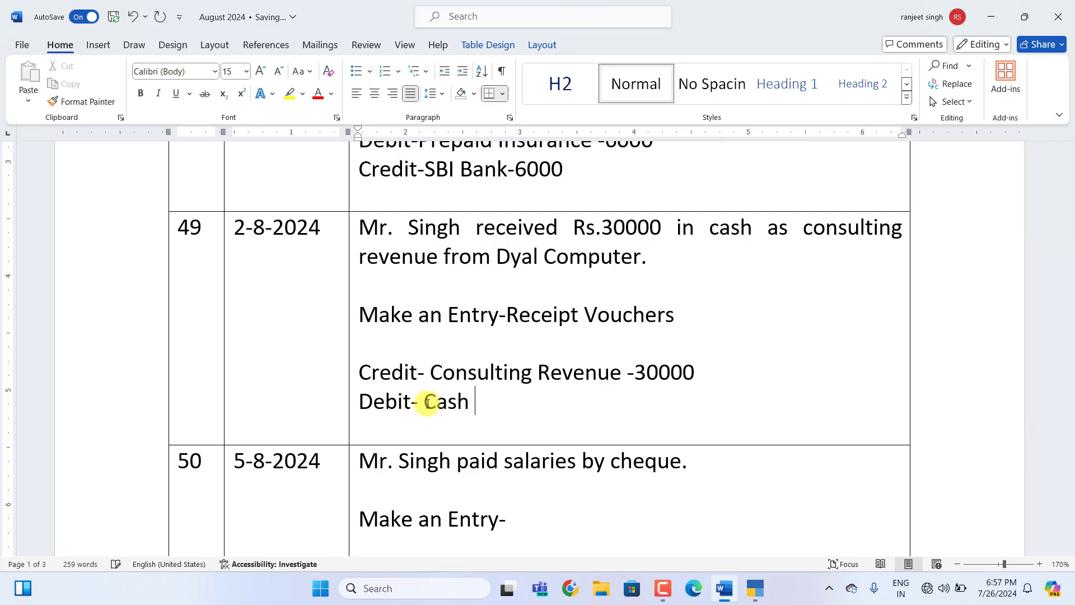
{"action": "type", "text": "-30000"}
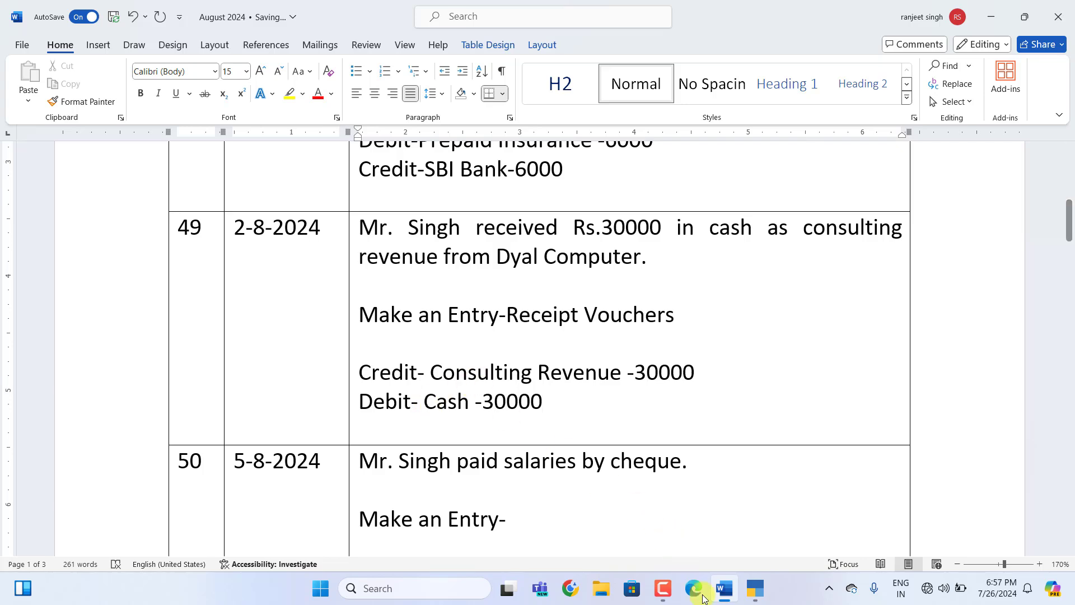
Switch to TallyPrime, start a receipt voucher and credit consulting revenue with 30000.
{"action": "left_click", "coordinate": [755, 588]}
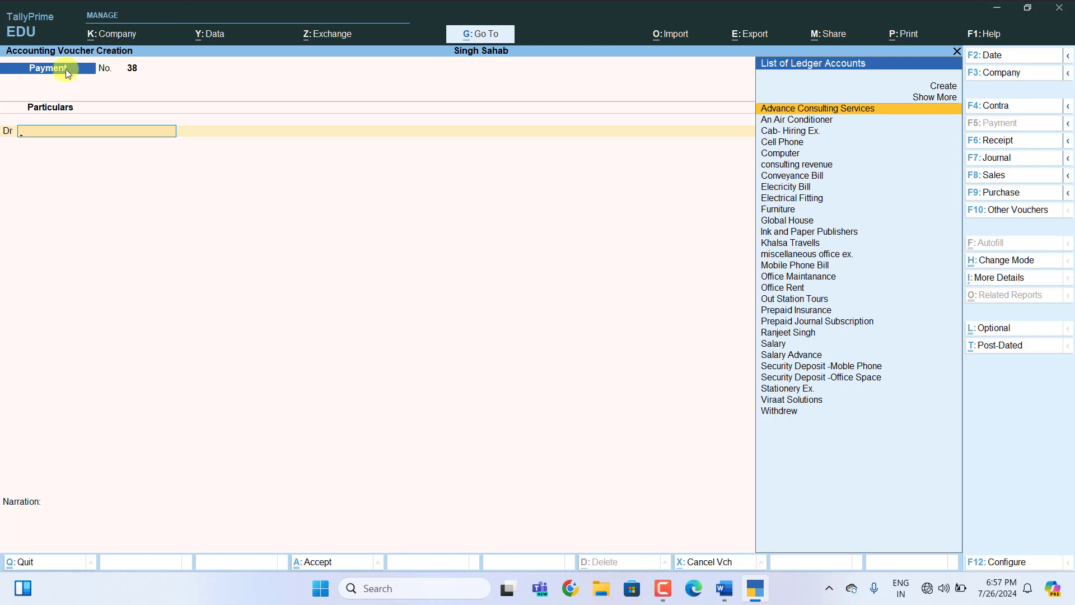
{"action": "key", "text": "F6"}
{"action": "type", "text": "C"}
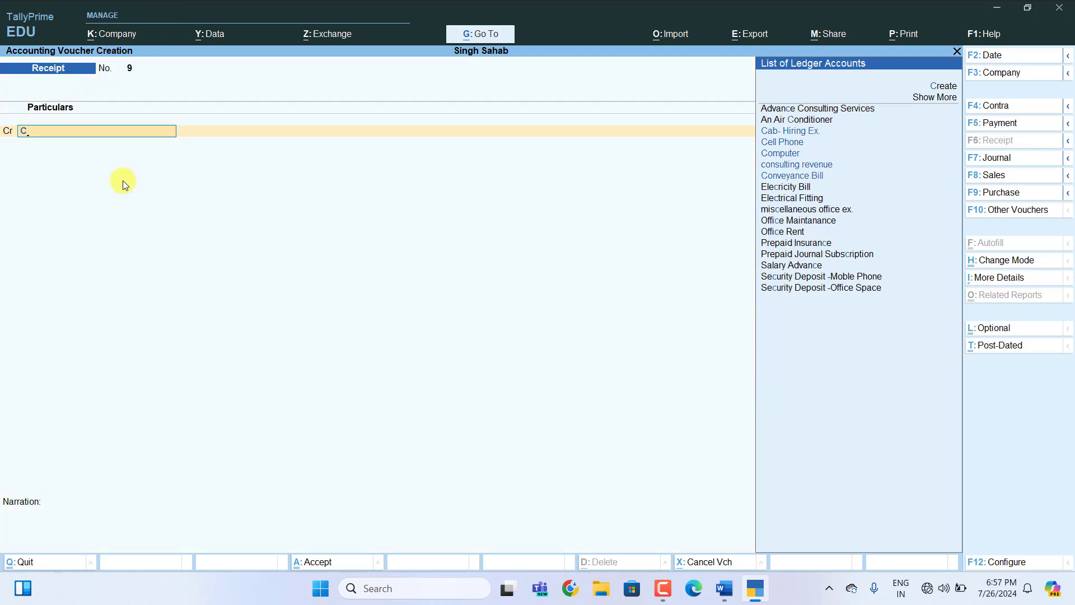
{"action": "key", "text": "Down"}
{"action": "key", "text": "Down"}
{"action": "key", "text": "Down"}
{"action": "key", "text": "Down"}
{"action": "key", "text": "Down"}
{"action": "key", "text": "Up"}
{"action": "key", "text": "Return"}
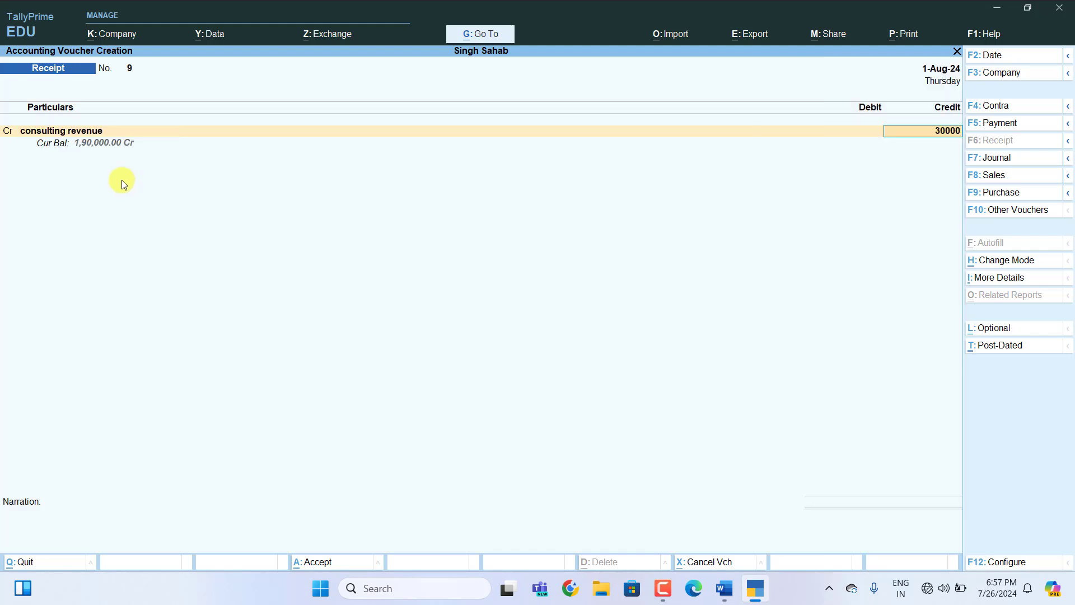
{"action": "type", "text": "30000"}
{"action": "key", "text": "Return"}
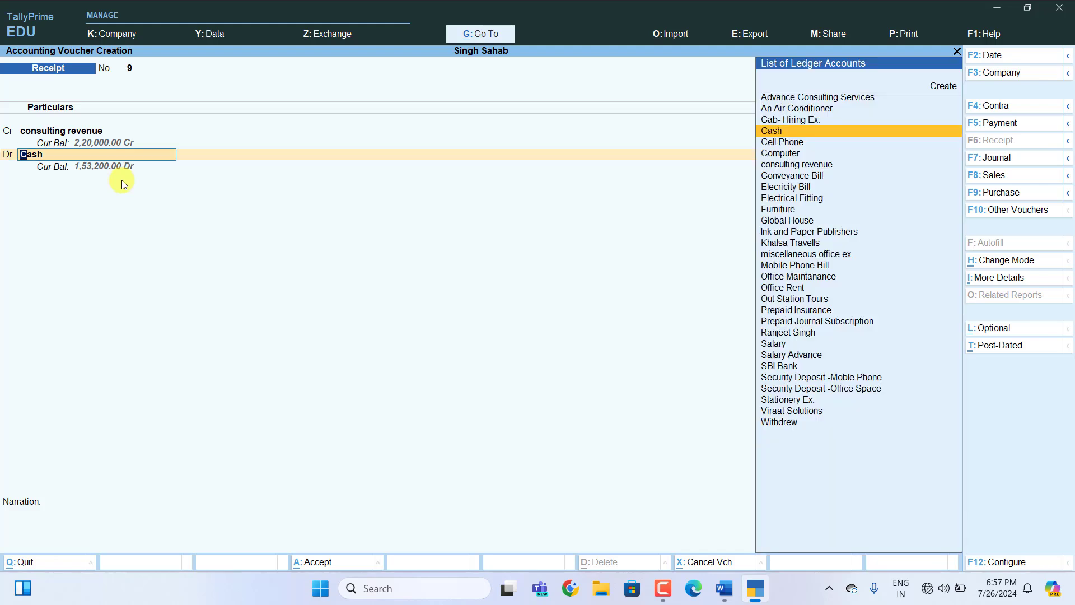
Debit Cash with the 30,000, leave the narration blank and save the receipt voucher.
{"action": "key", "text": "Return"}
{"action": "key", "text": "Return"}
{"action": "key", "text": "Return"}
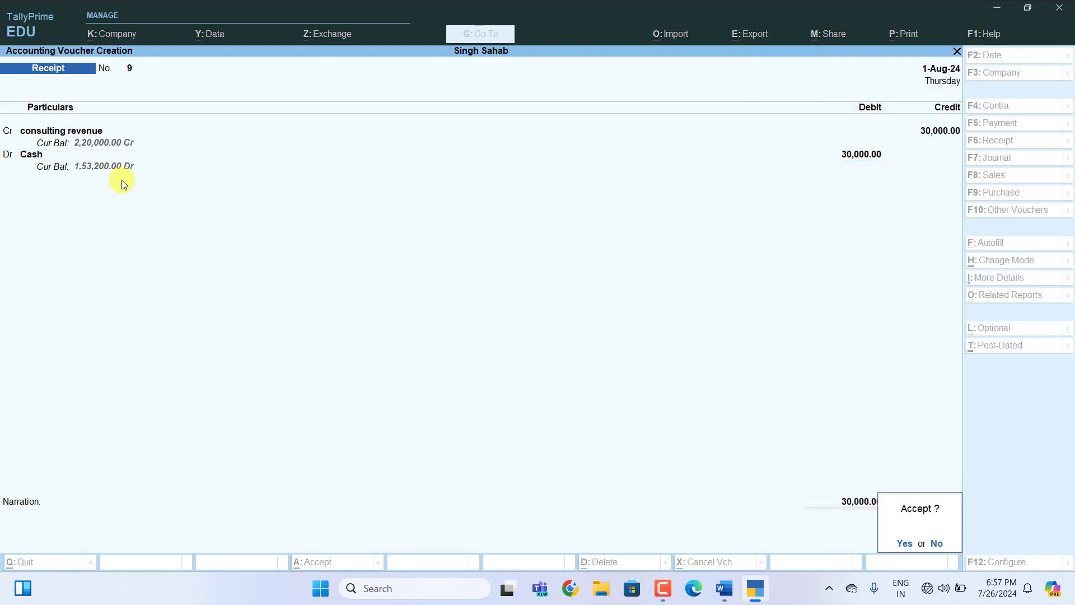
{"action": "key", "text": "Return"}
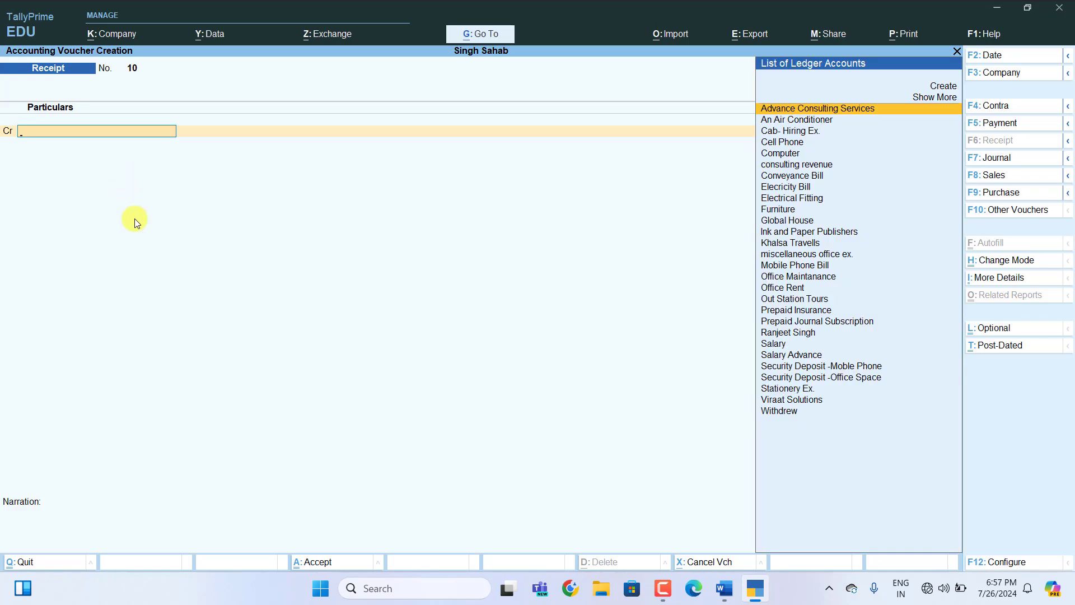
Switch to the Word worksheet and fill in payment vouchers as the entry type for transaction 50.
{"action": "left_click", "coordinate": [723, 588]}
{"action": "scroll", "coordinate": [643, 489], "scroll_direction": "down", "scroll_amount": 4}
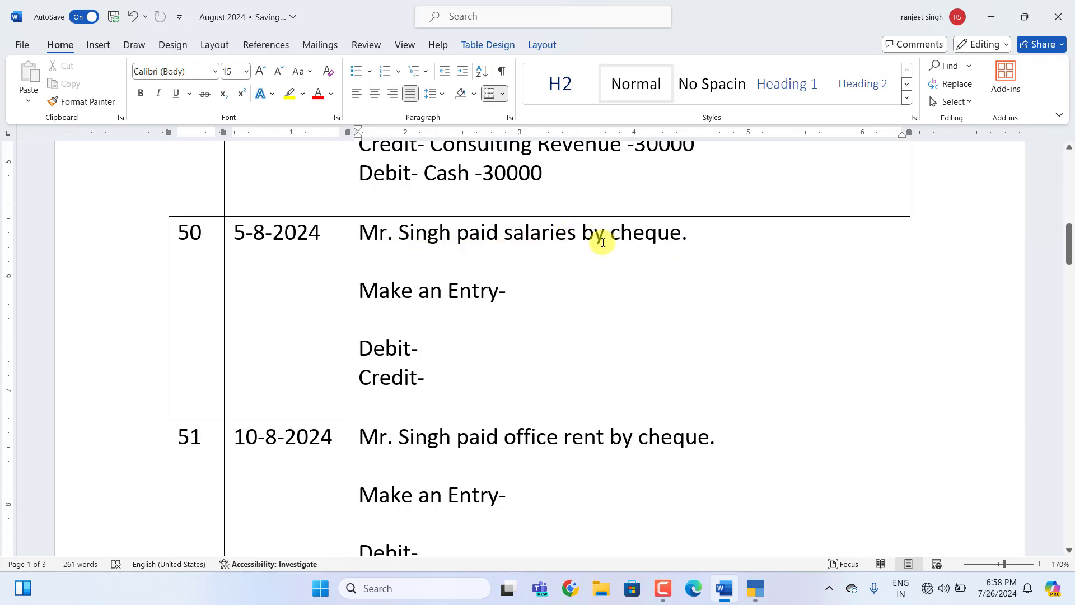
{"action": "left_click", "coordinate": [533, 296]}
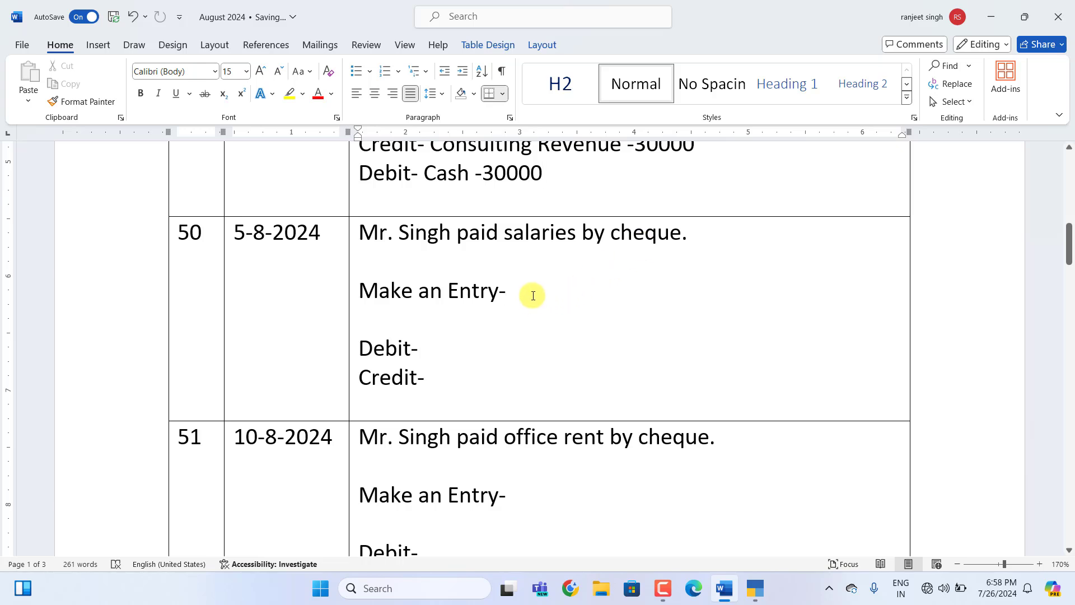
{"action": "type", "text": "p"}
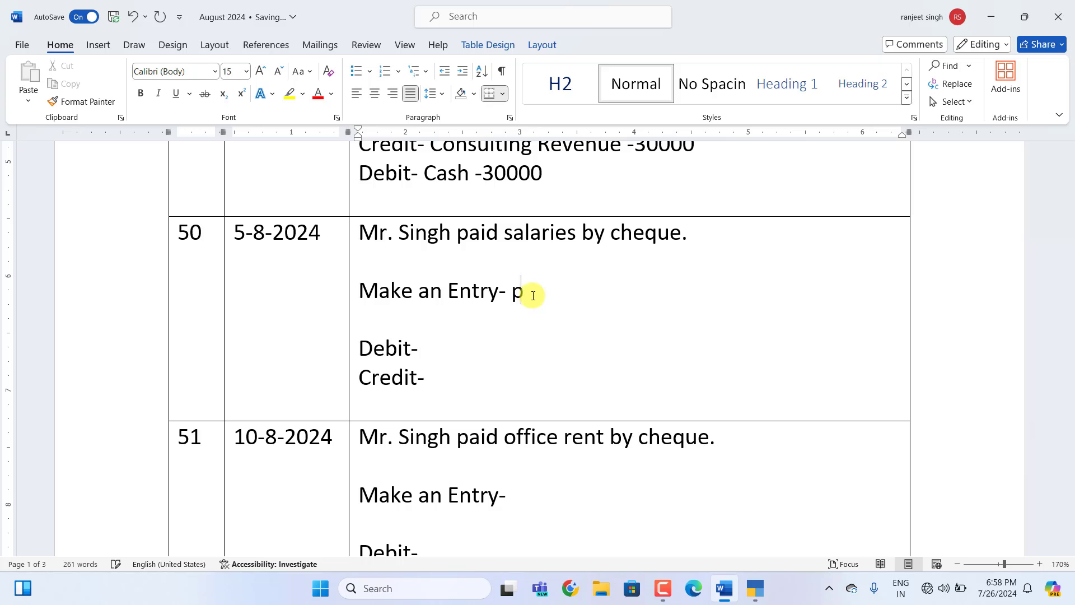
{"action": "type", "text": "ayment vouchers"}
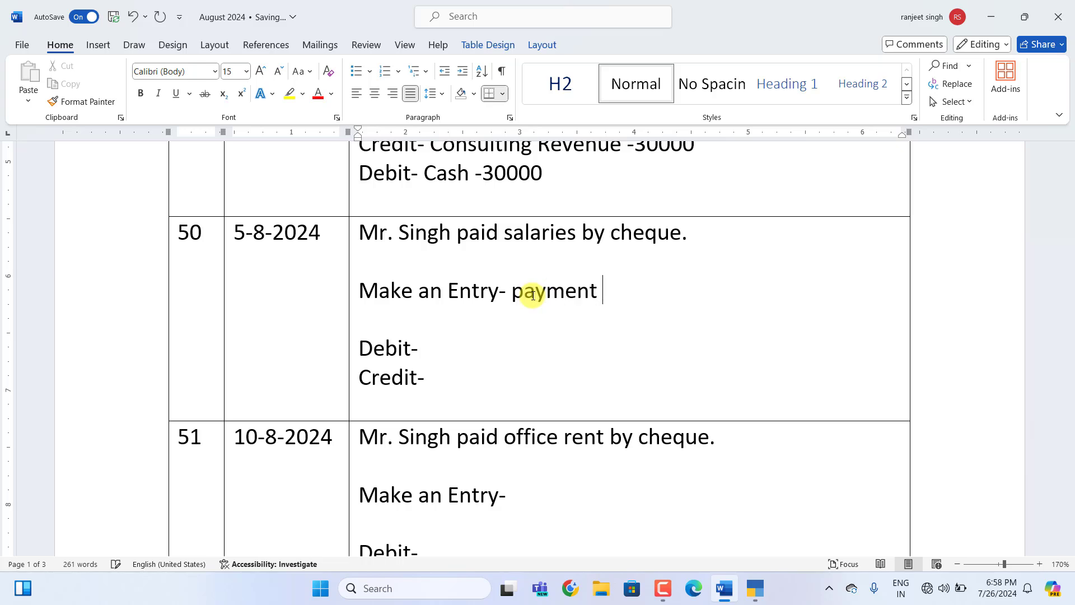
Fill in transaction 50's debit as Salary 12000, listing the two employees' names below with 7500 and 4500.
{"action": "left_click", "coordinate": [440, 351]}
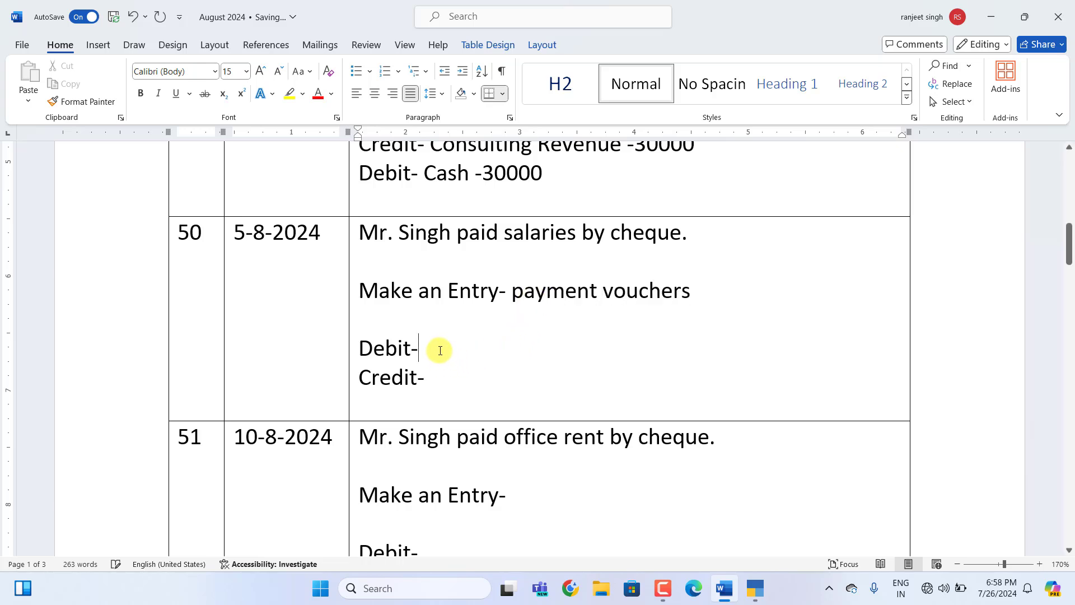
{"action": "type", "text": "Salary"}
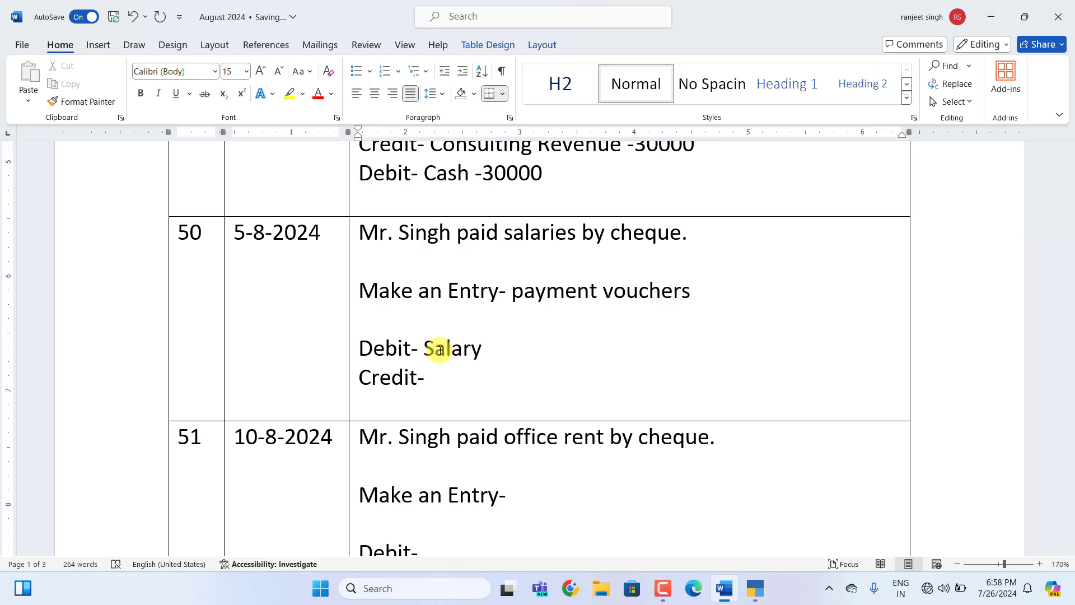
{"action": "type", "text": " 12000"}
{"action": "key", "text": "Return"}
{"action": "type", "text": "1 Har"}
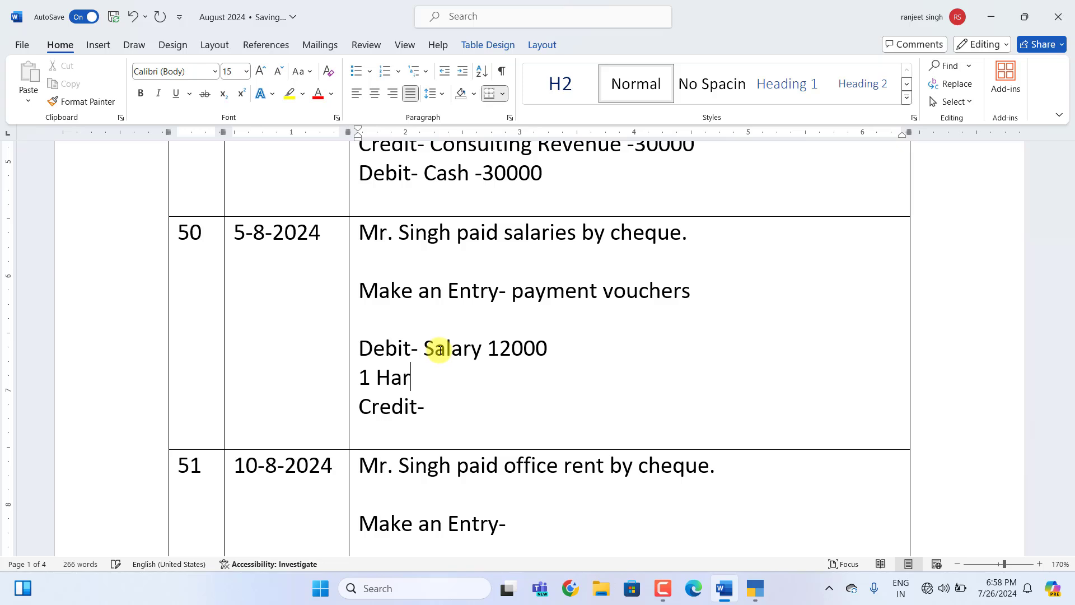
{"action": "type", "text": "gun Kaur "}
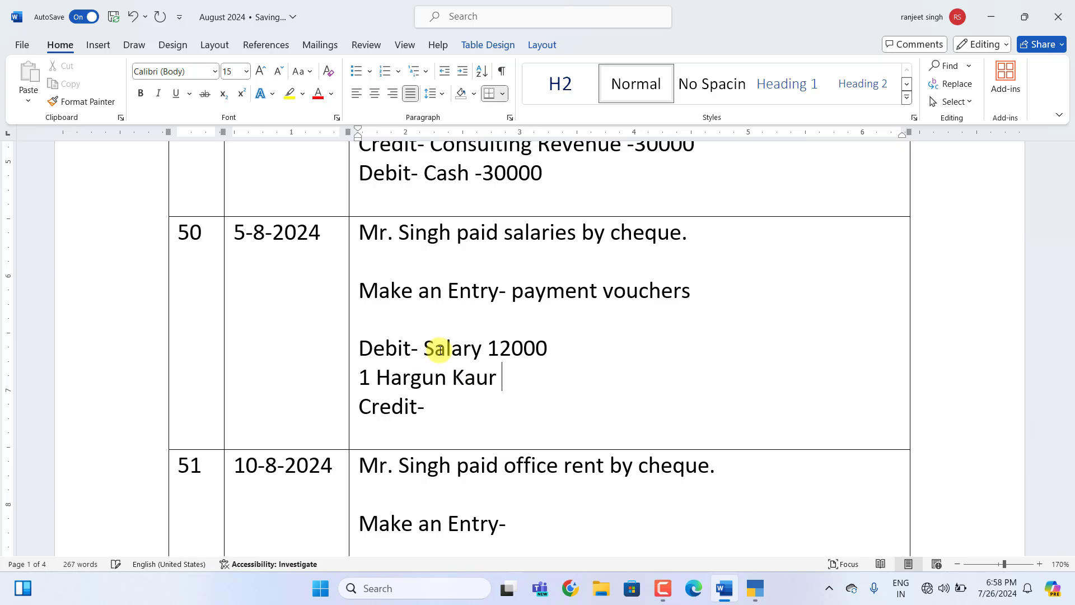
{"action": "type", "text": "7500"}
{"action": "key", "text": "Return"}
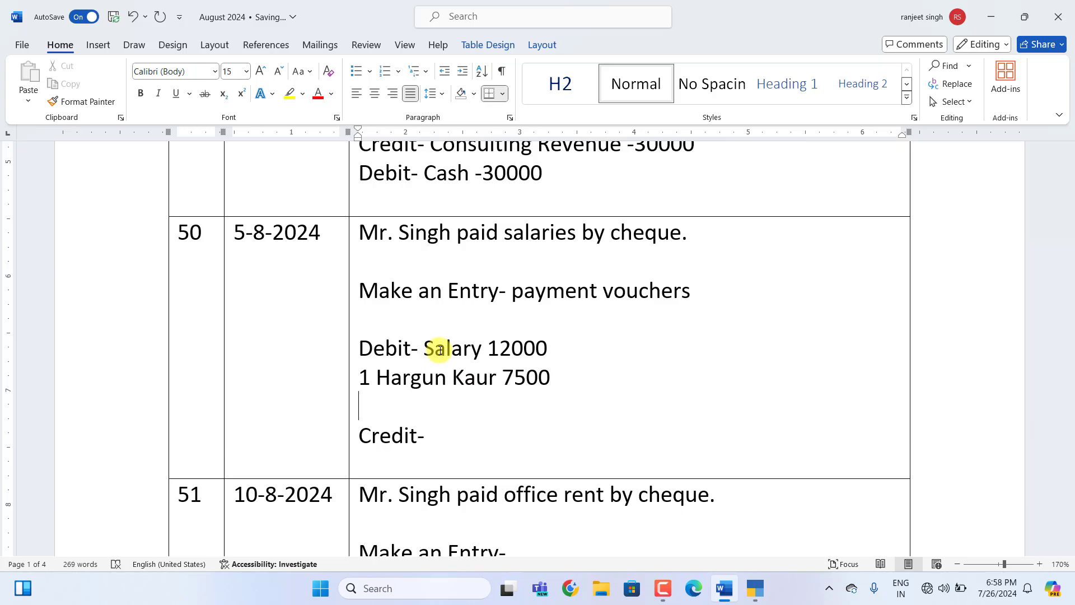
{"action": "type", "text": "2 Mans"}
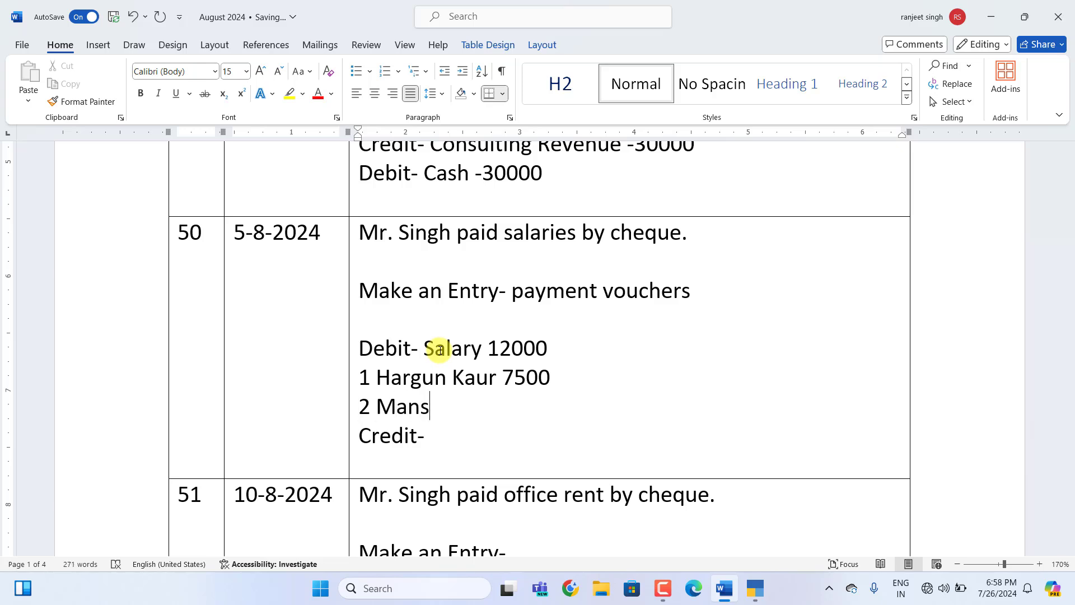
{"action": "key", "text": "BackSpace"}
{"action": "type", "text": "tsha 4500"}
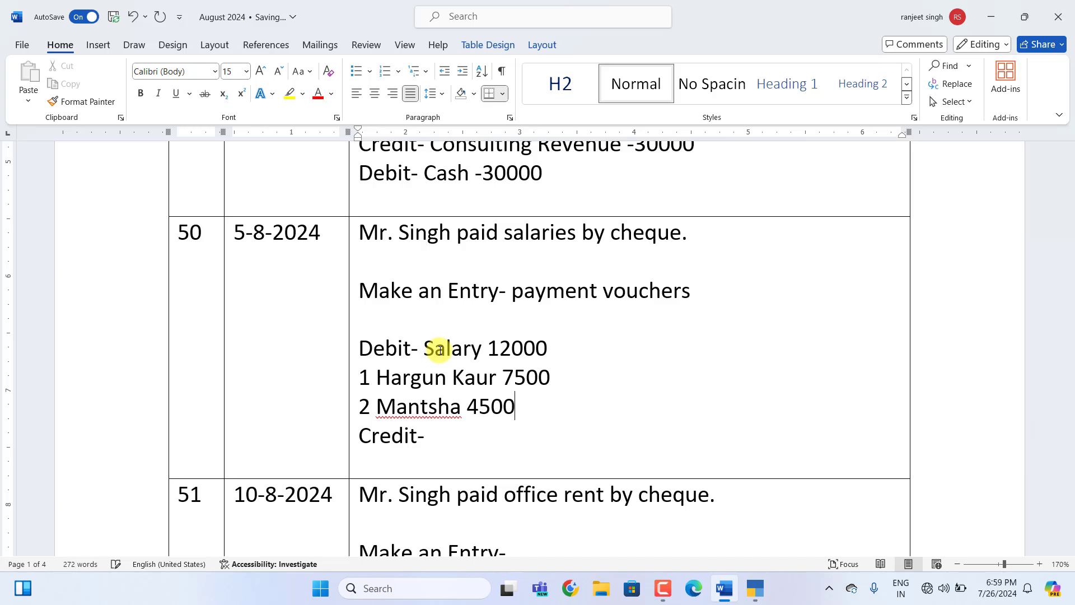
Fill in SBi Bank -12000 as the credit for transaction 50.
{"action": "left_click", "coordinate": [431, 436]}
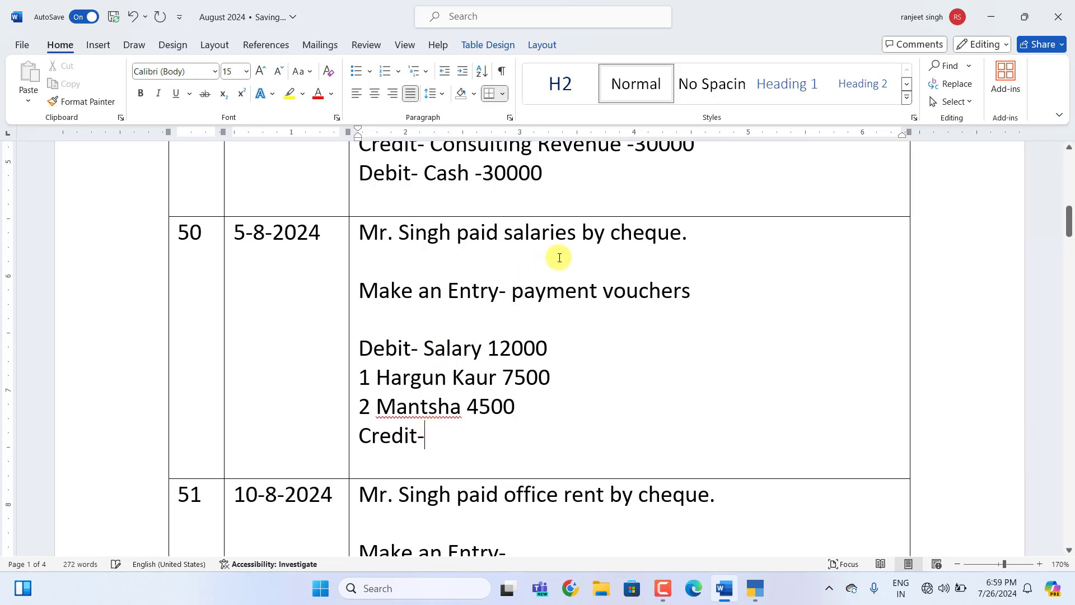
{"action": "type", "text": "SB"}
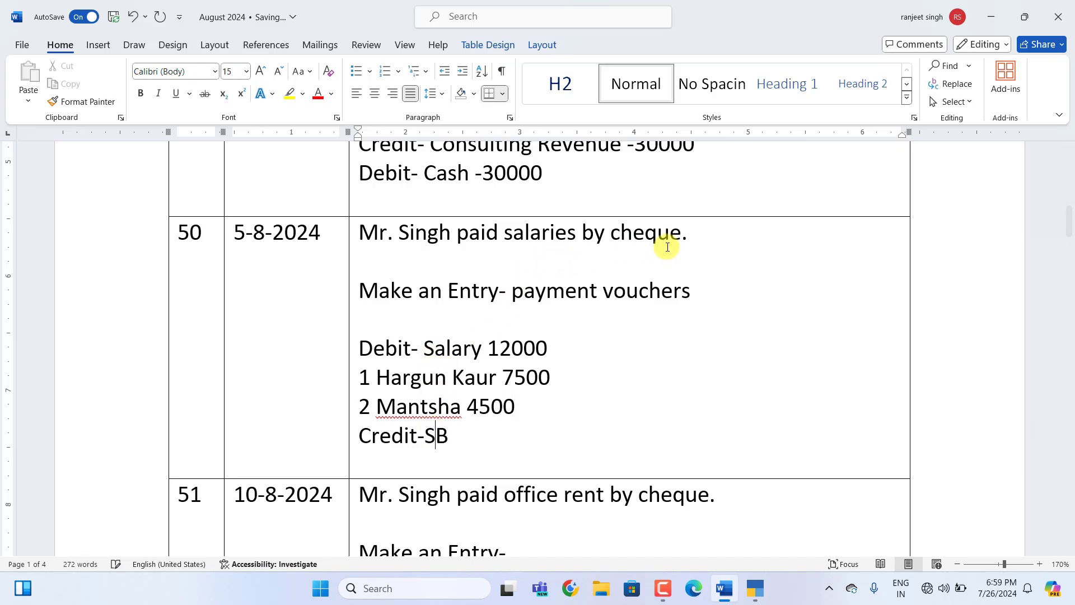
{"action": "type", "text": "i Bank "}
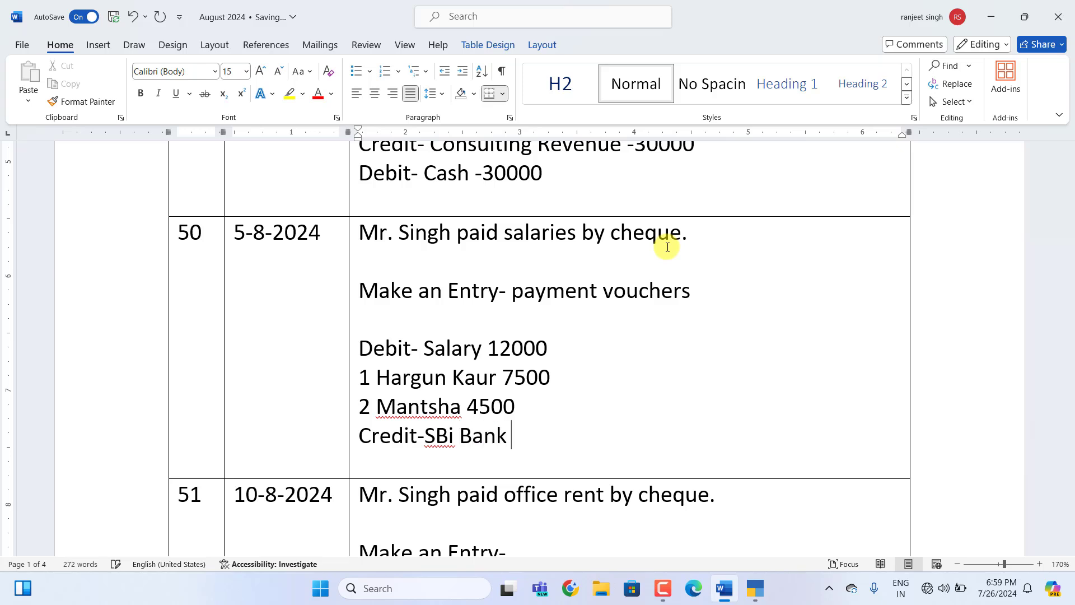
{"action": "type", "text": "-12000"}
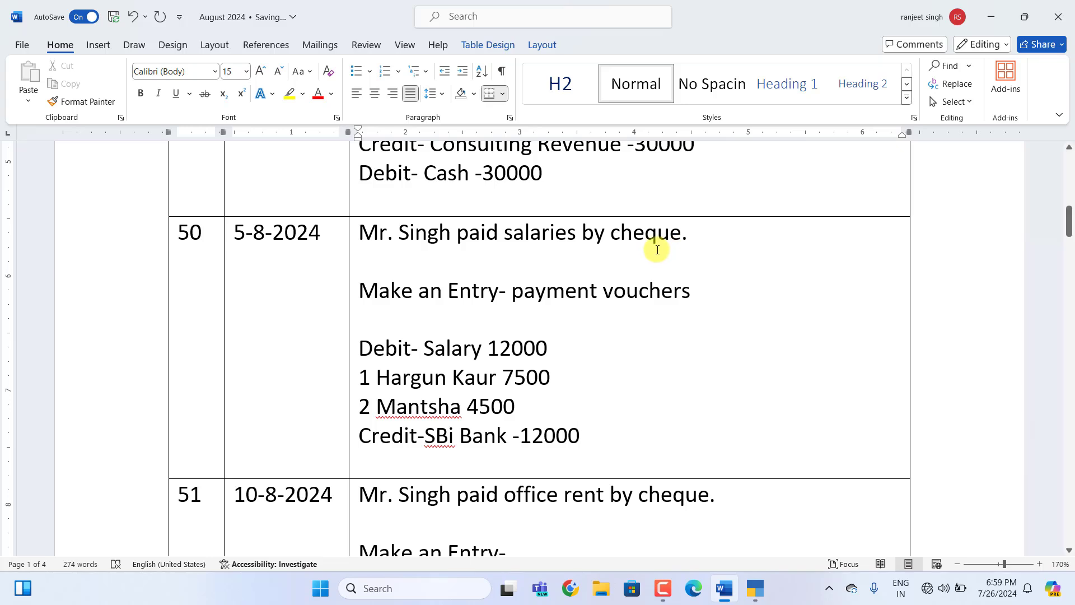
Switch to TallyPrime, start a payment voucher and debit Salary with 12,000.
{"action": "left_click", "coordinate": [757, 587]}
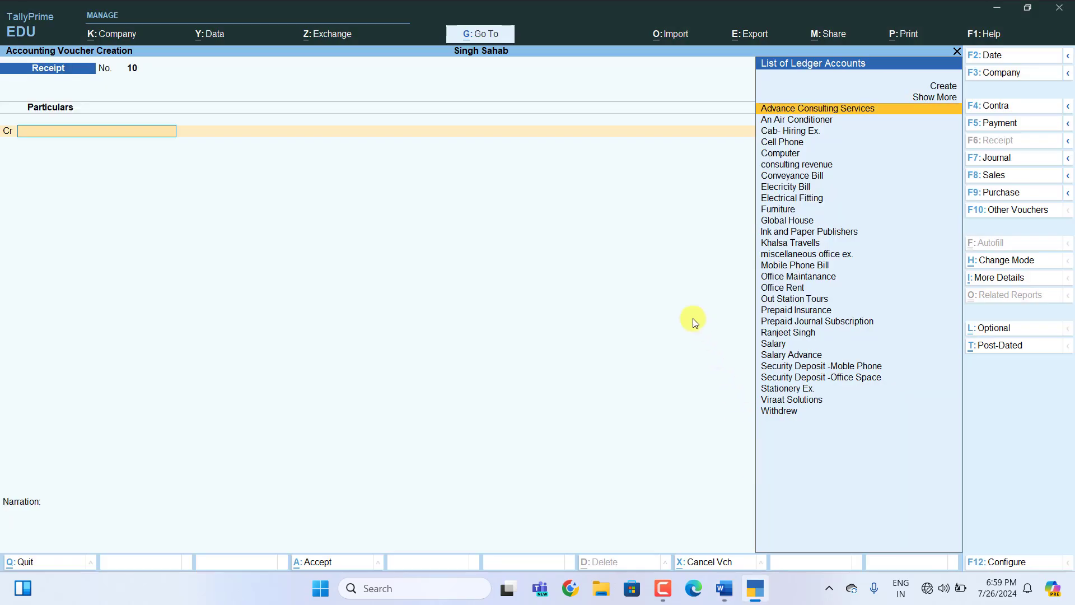
{"action": "key", "text": "F5"}
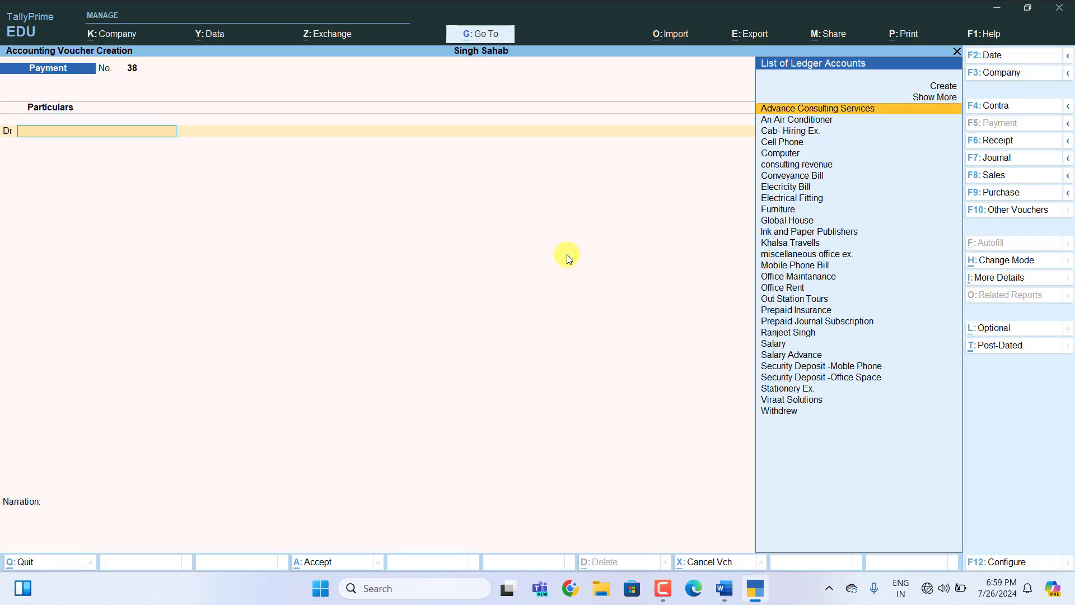
{"action": "type", "text": "S"}
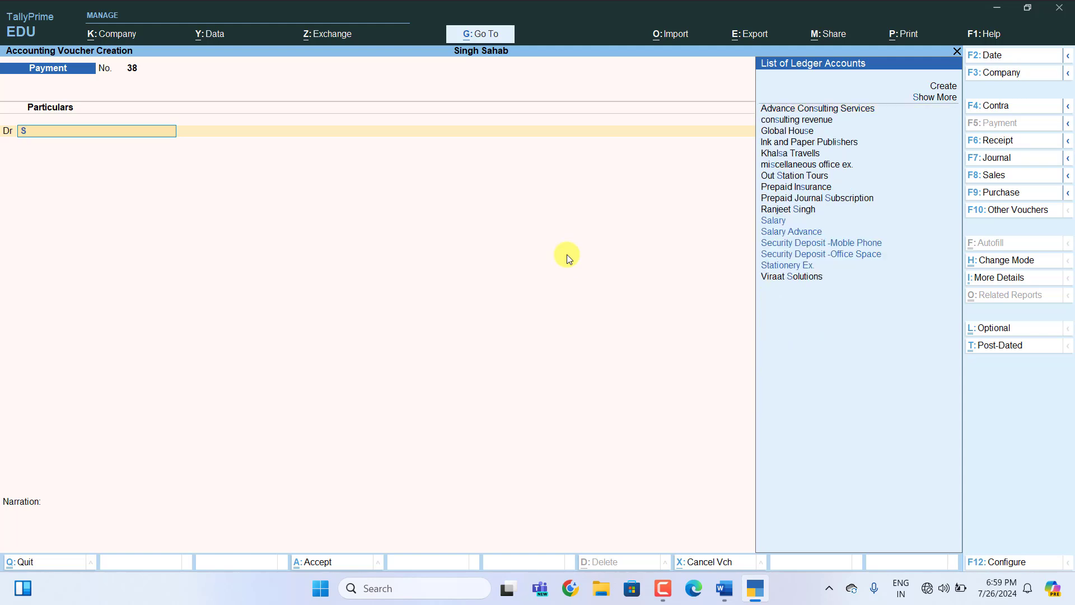
{"action": "key", "text": "Up"}
{"action": "key", "text": "Up"}
{"action": "key", "text": "Up"}
{"action": "key", "text": "Up"}
{"action": "key", "text": "Up"}
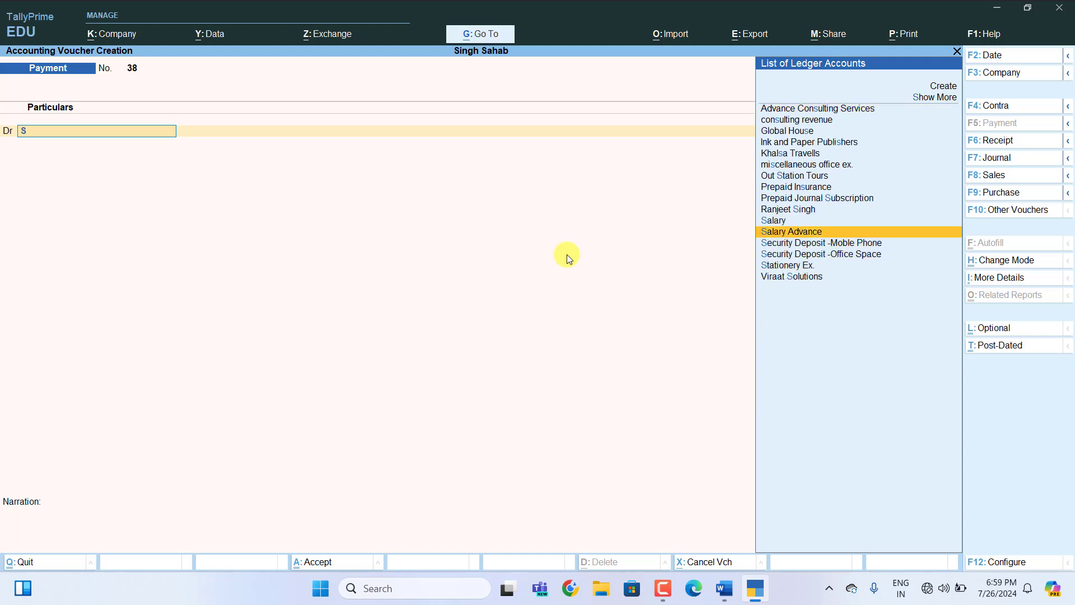
{"action": "key", "text": "Return"}
{"action": "type", "text": "12"}
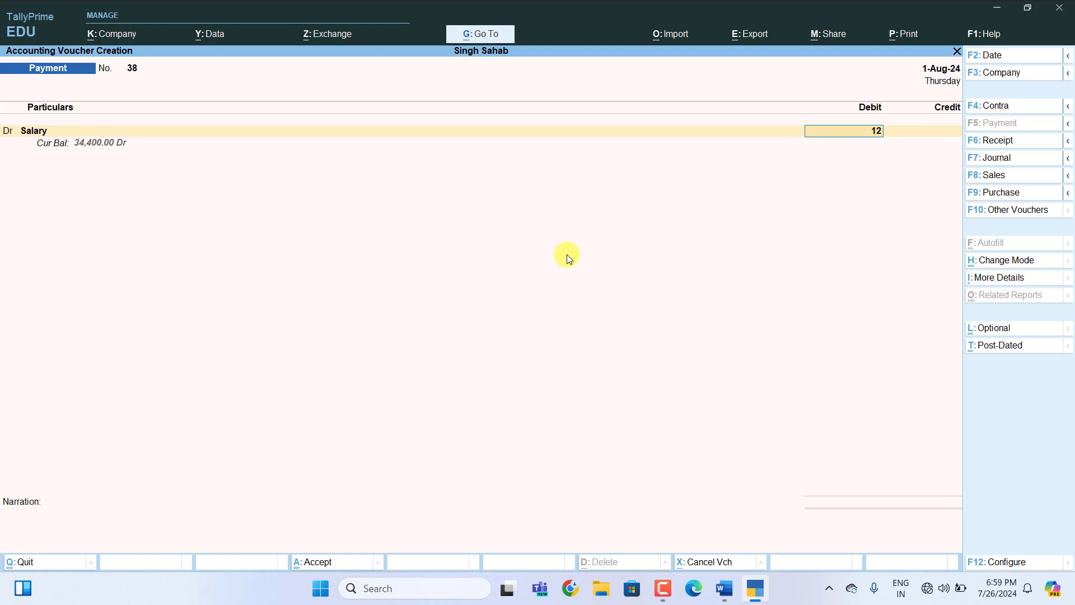
{"action": "type", "text": ",00000"}
{"action": "key", "text": "Return"}
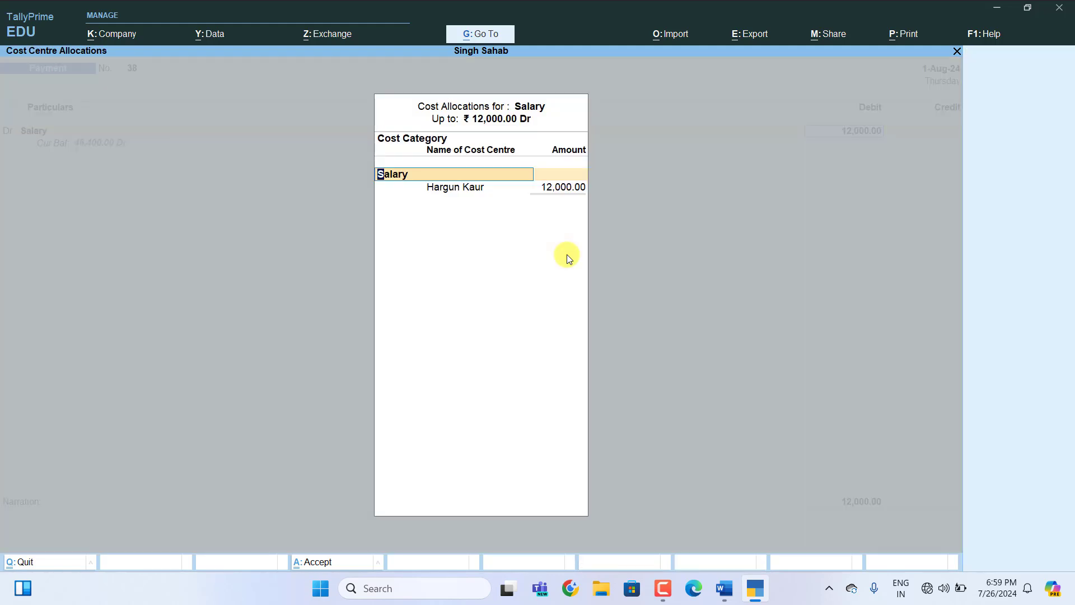
Allocate the salary debit under the Salary cost category, 7,500 to the first employee and 4,500 to the second.
{"action": "key", "text": "Return"}
{"action": "key", "text": "Return"}
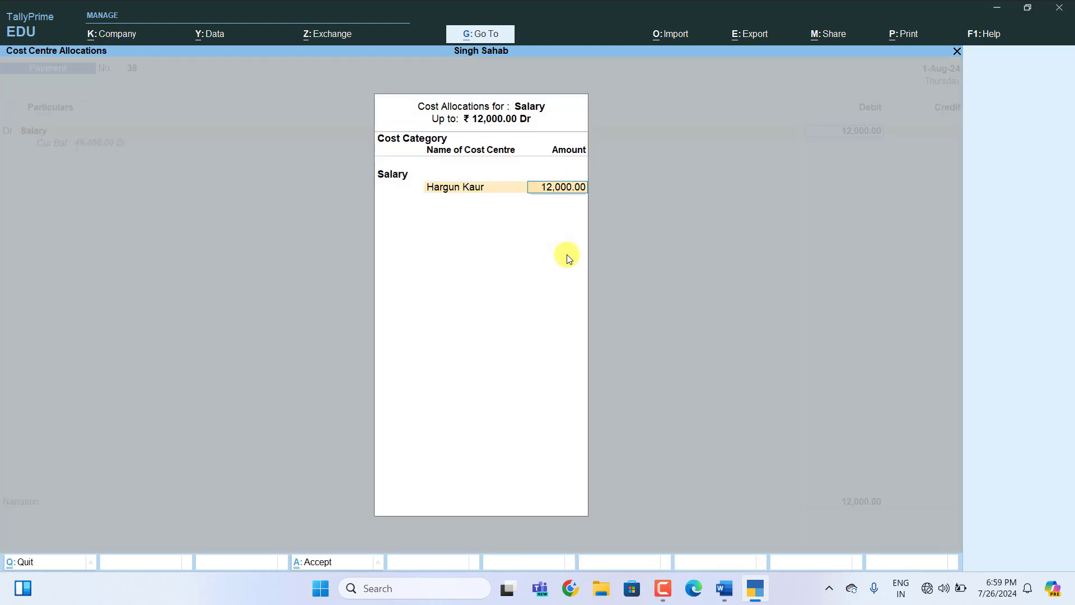
{"action": "type", "text": "7500"}
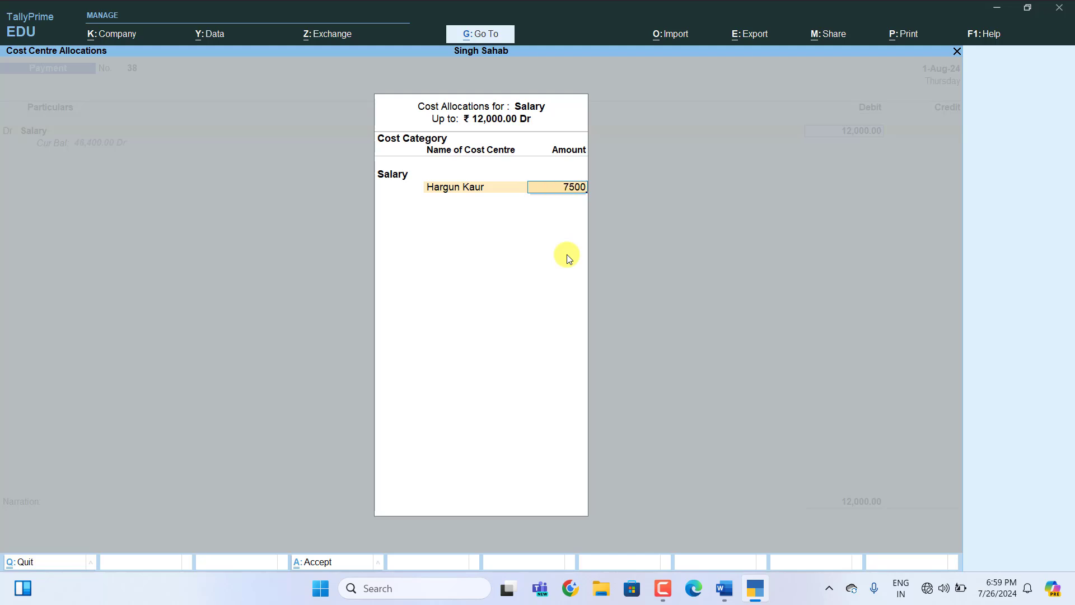
{"action": "key", "text": "Return"}
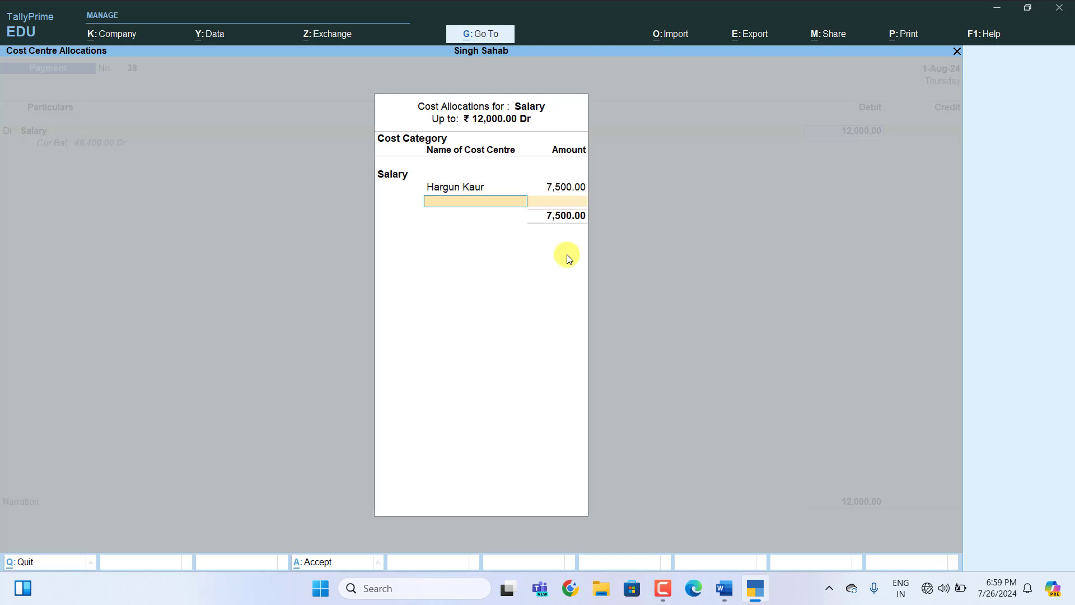
{"action": "type", "text": "M"}
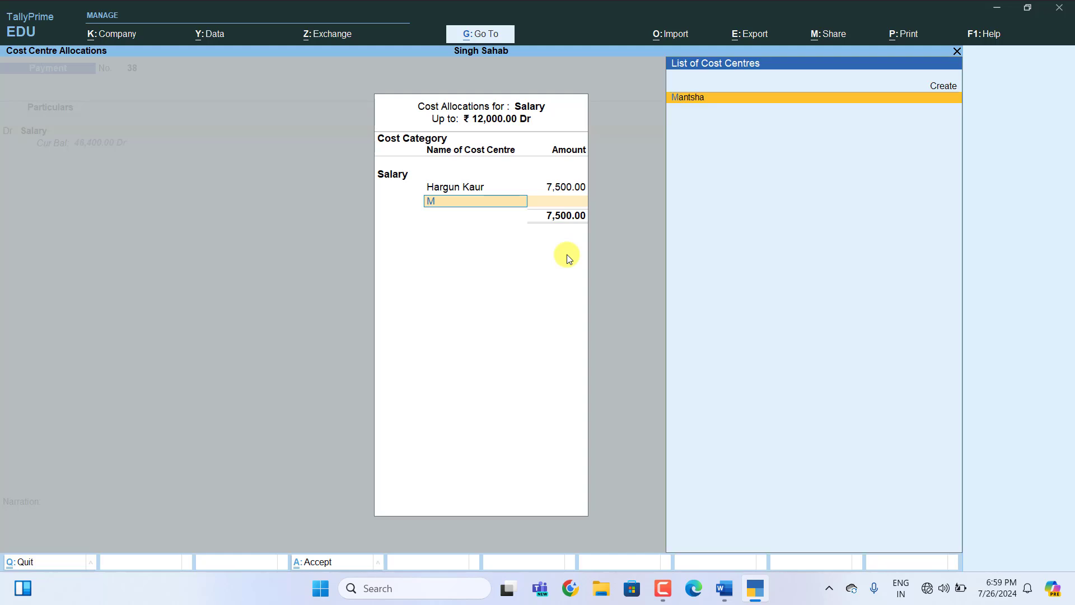
{"action": "key", "text": "Return"}
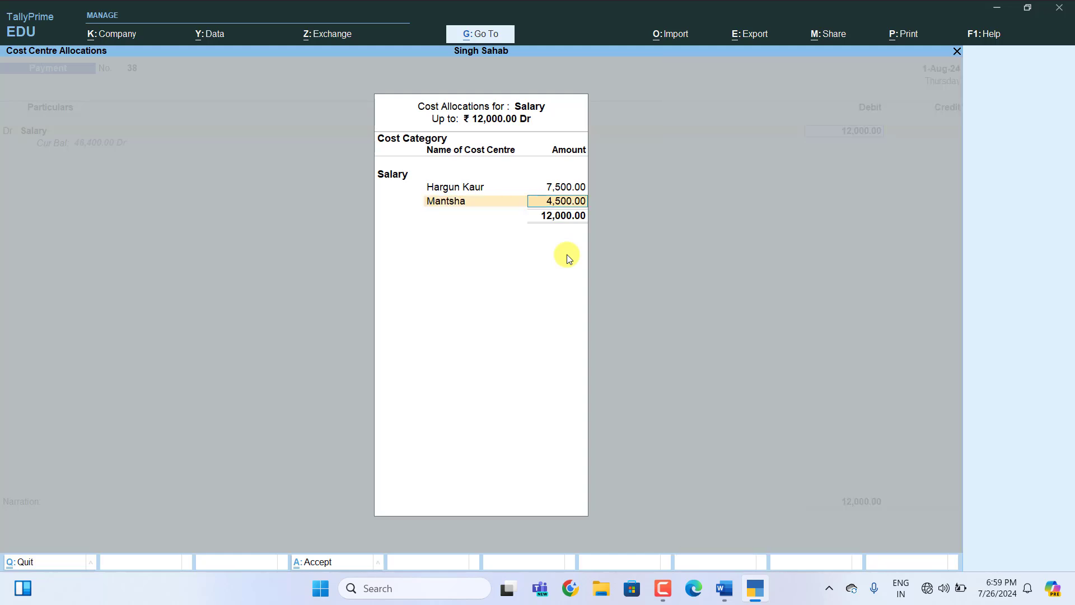
{"action": "key", "text": "Return"}
{"action": "key", "text": "Return"}
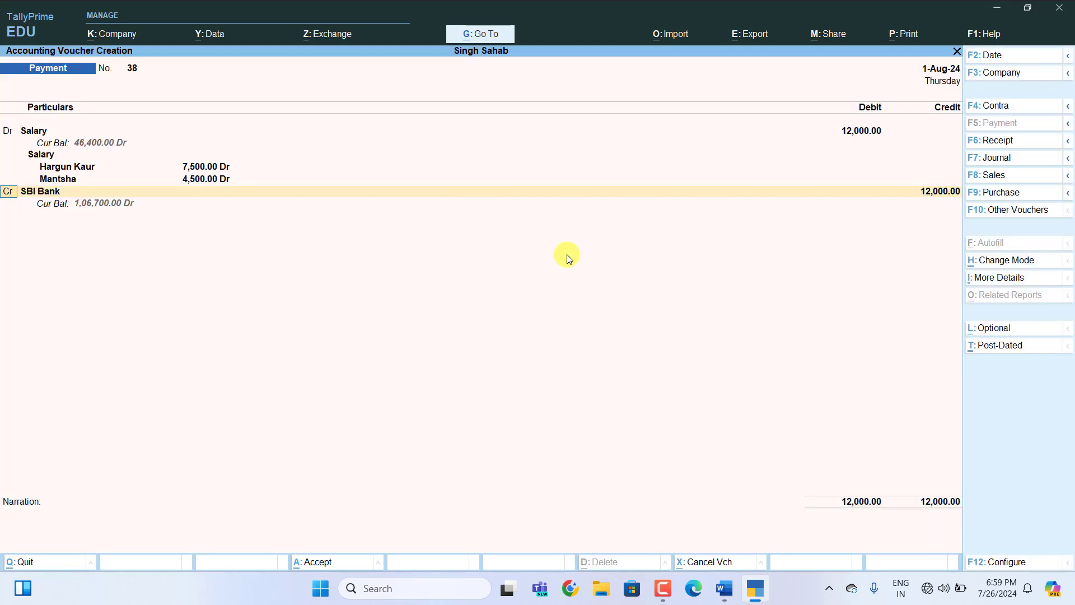
Credit SBI Bank with 12,000 as a cheque transaction and save the salary payment voucher without a narration.
{"action": "key", "text": "Return"}
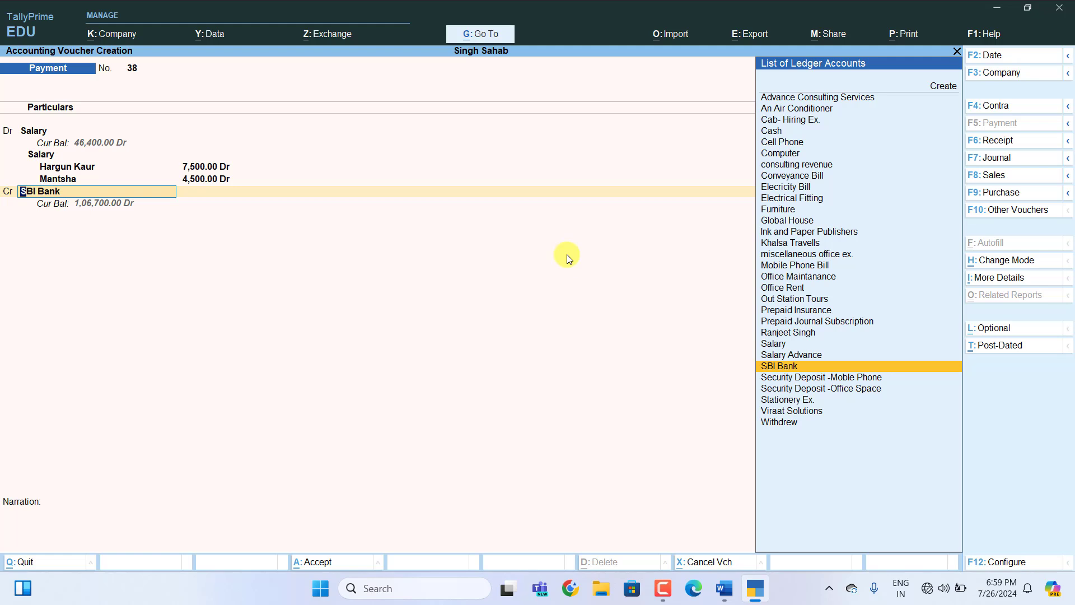
{"action": "key", "text": "Return"}
{"action": "key", "text": "Return"}
{"action": "key", "text": "Return"}
{"action": "key", "text": "Return"}
{"action": "key", "text": "Return"}
{"action": "key", "text": "Return"}
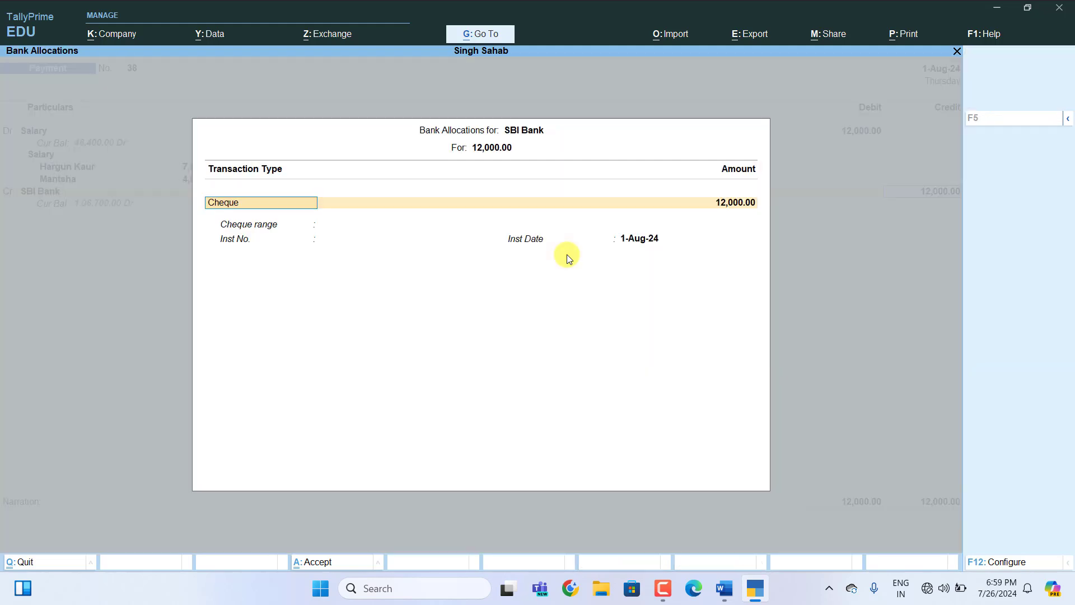
{"action": "key", "text": "Return"}
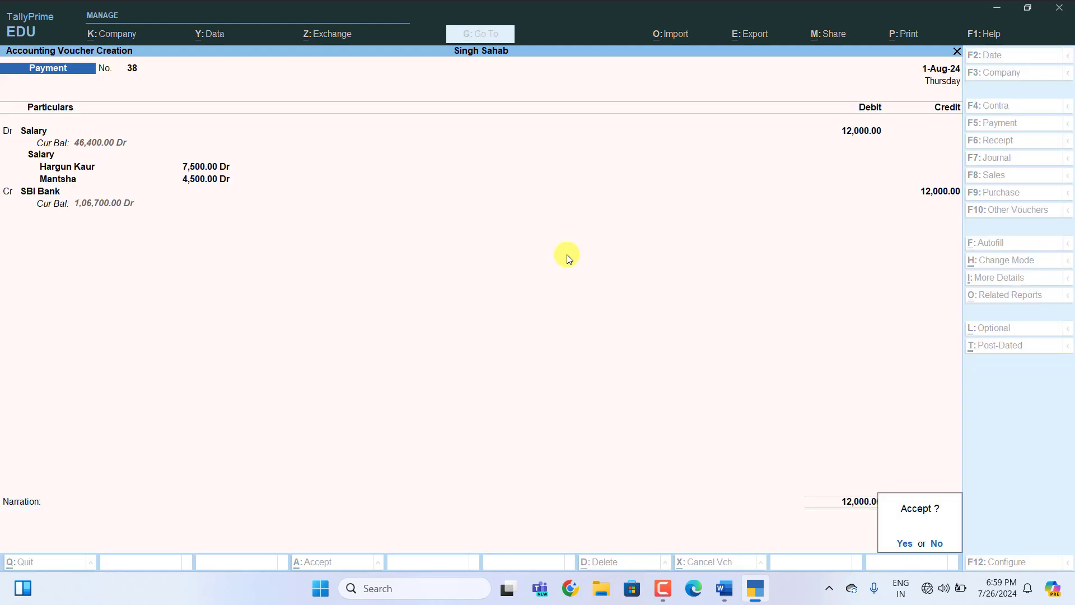
{"action": "key", "text": "Return"}
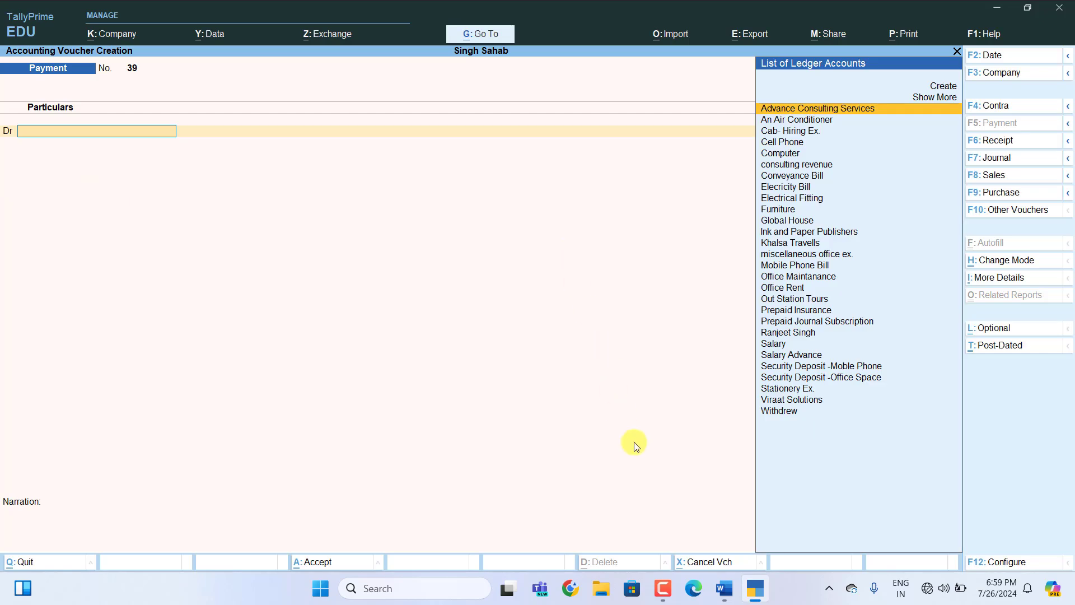
Switch to the Word worksheet and fill in Payment Vouchers as the entry type for transaction 51.
{"action": "left_click", "coordinate": [724, 588]}
{"action": "scroll", "coordinate": [671, 492], "scroll_direction": "down", "scroll_amount": 3}
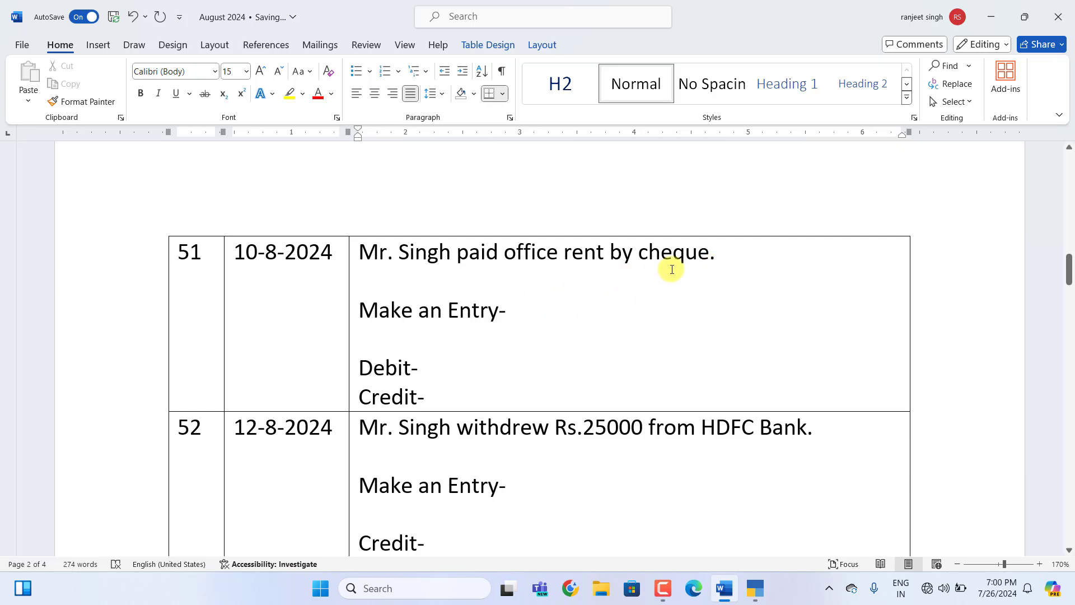
{"action": "left_click", "coordinate": [526, 316]}
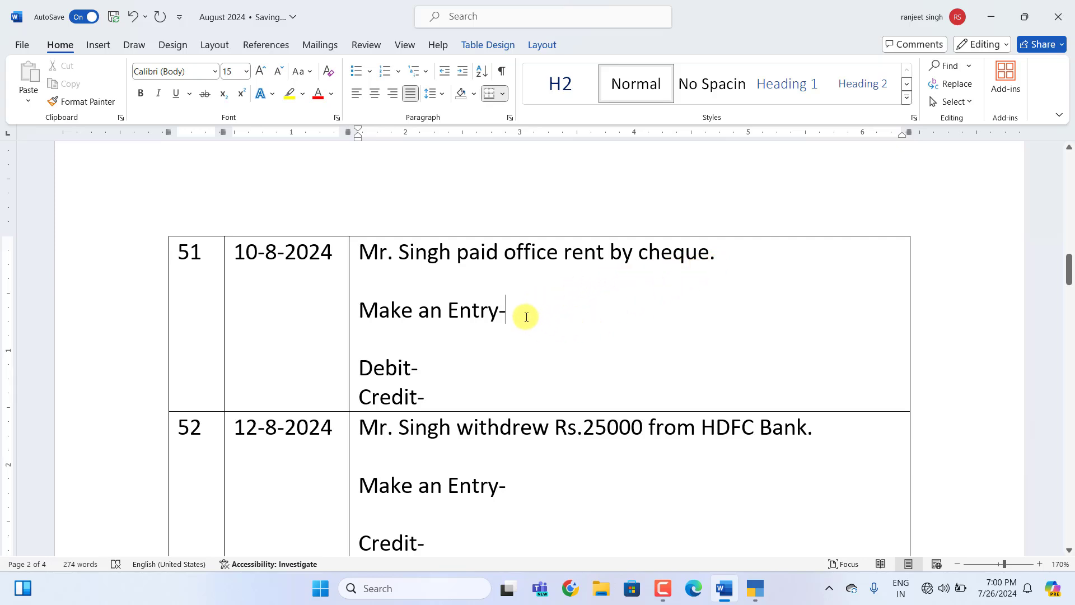
{"action": "type", "text": "P"}
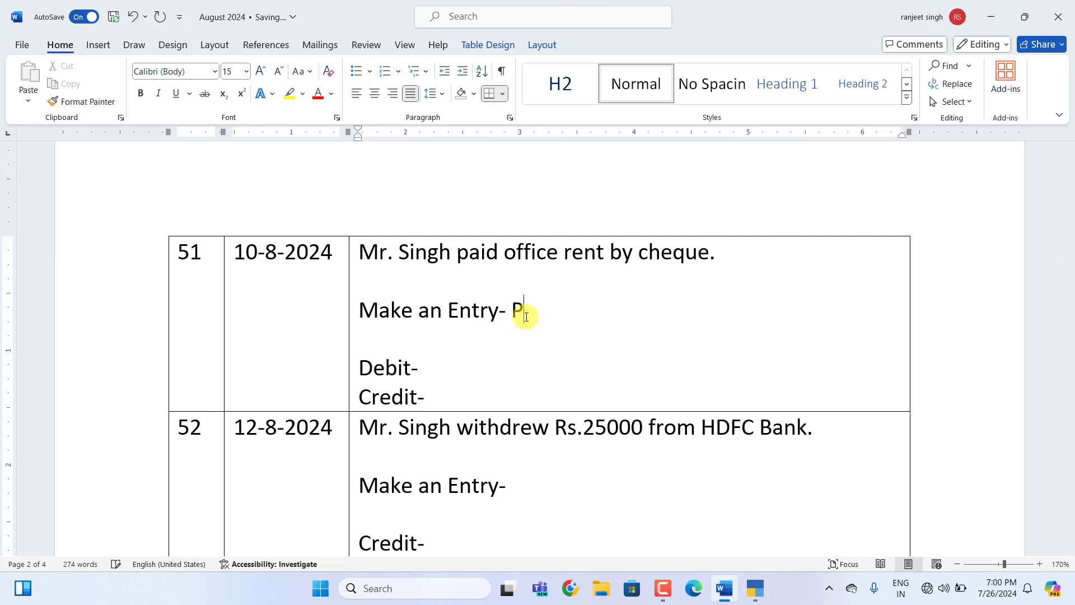
{"action": "type", "text": "ayment Vouchers"}
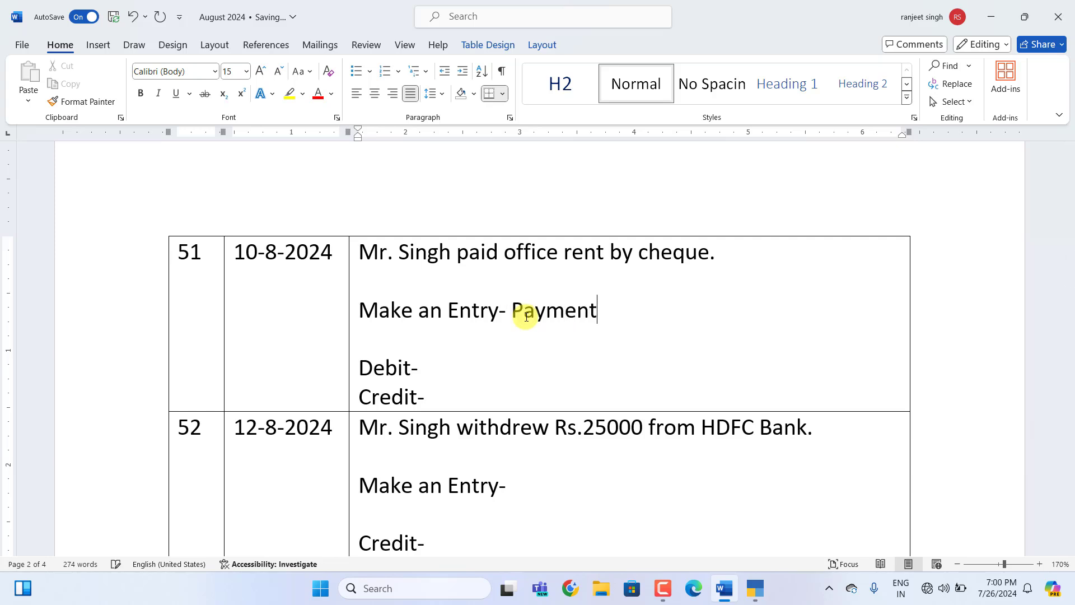
Fill in transaction 51's debit as Office Rent- 2500 and its credit as Sbi Bank 2500.
{"action": "left_click", "coordinate": [438, 376]}
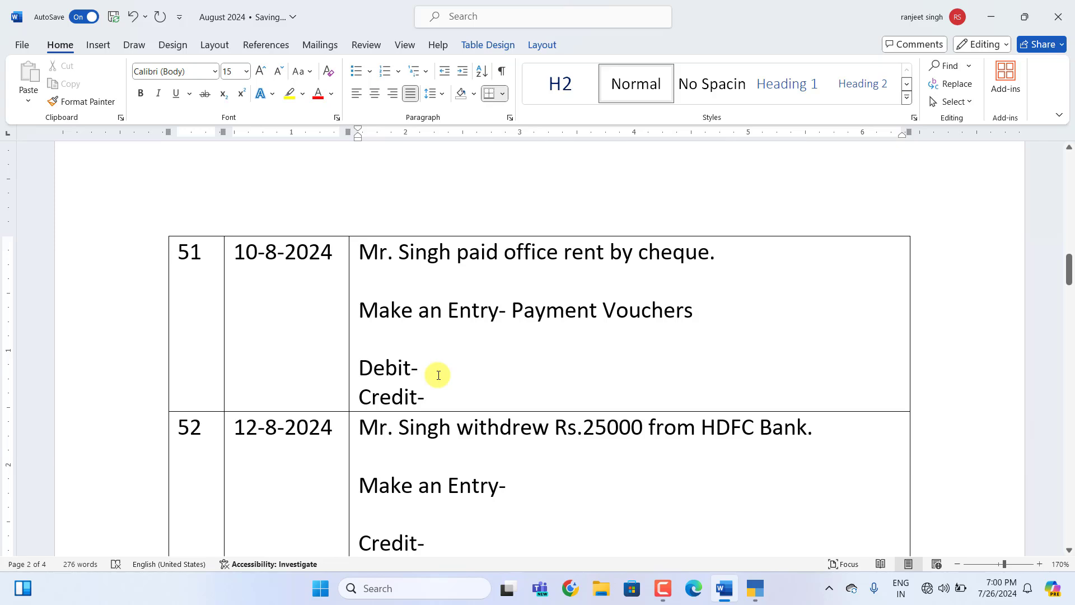
{"action": "type", "text": "Of"}
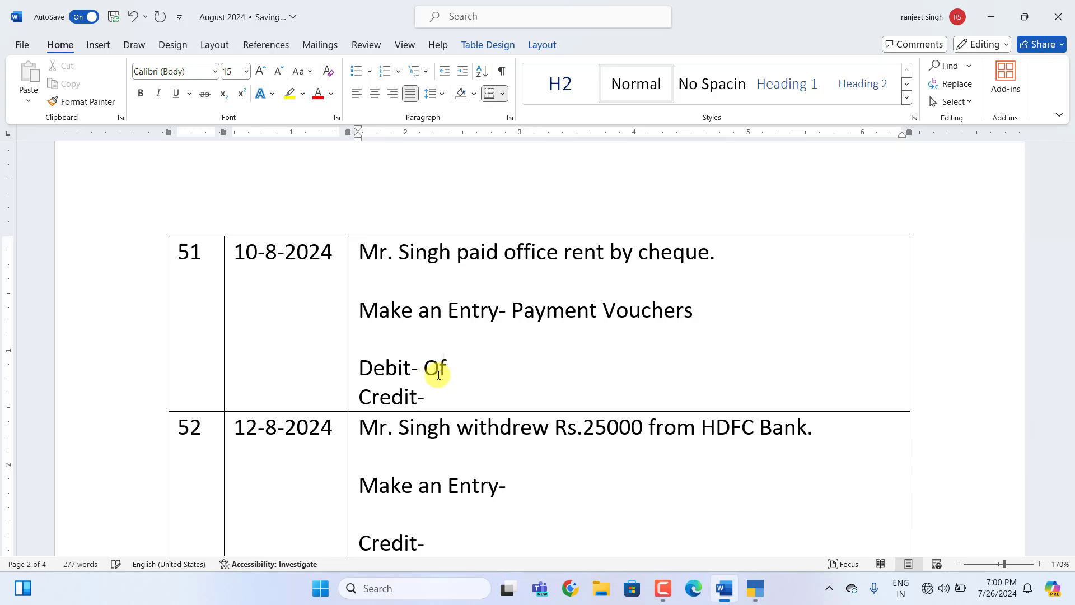
{"action": "type", "text": "fice Rent-"}
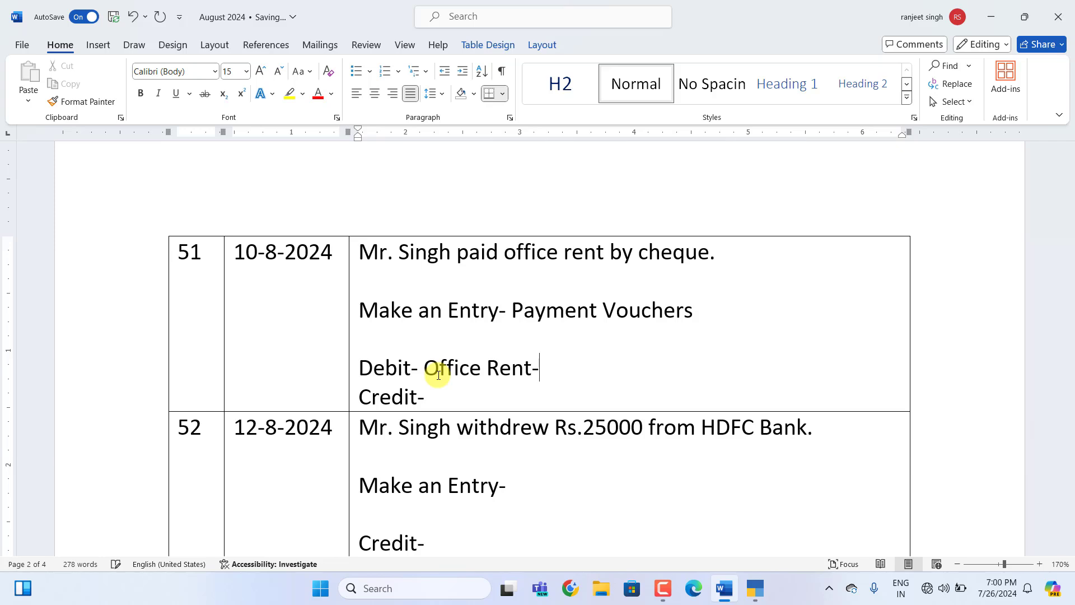
{"action": "type", "text": " 2500"}
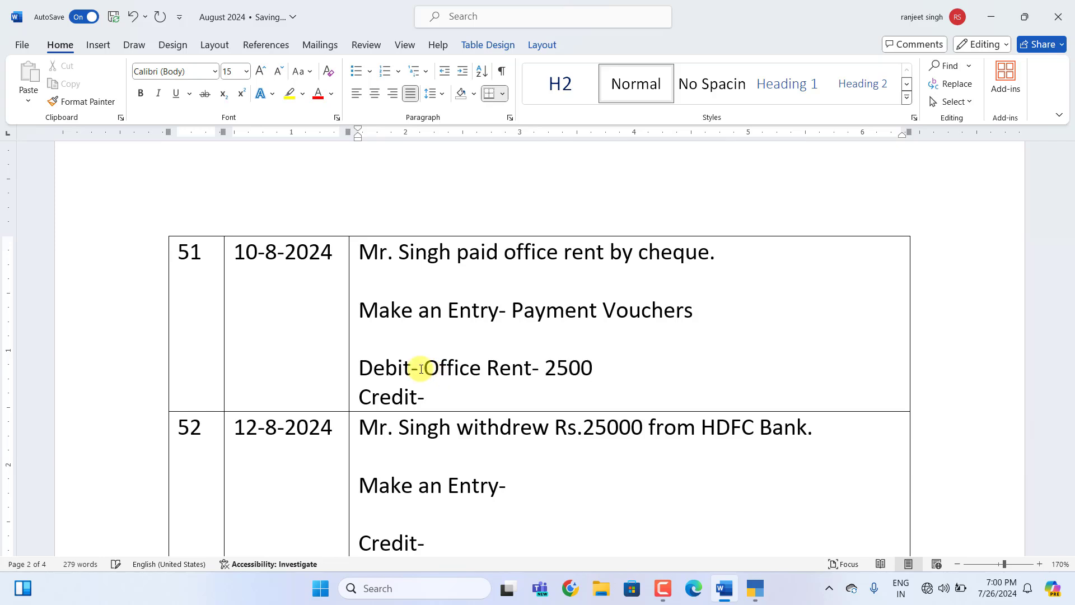
{"action": "left_click", "coordinate": [443, 401]}
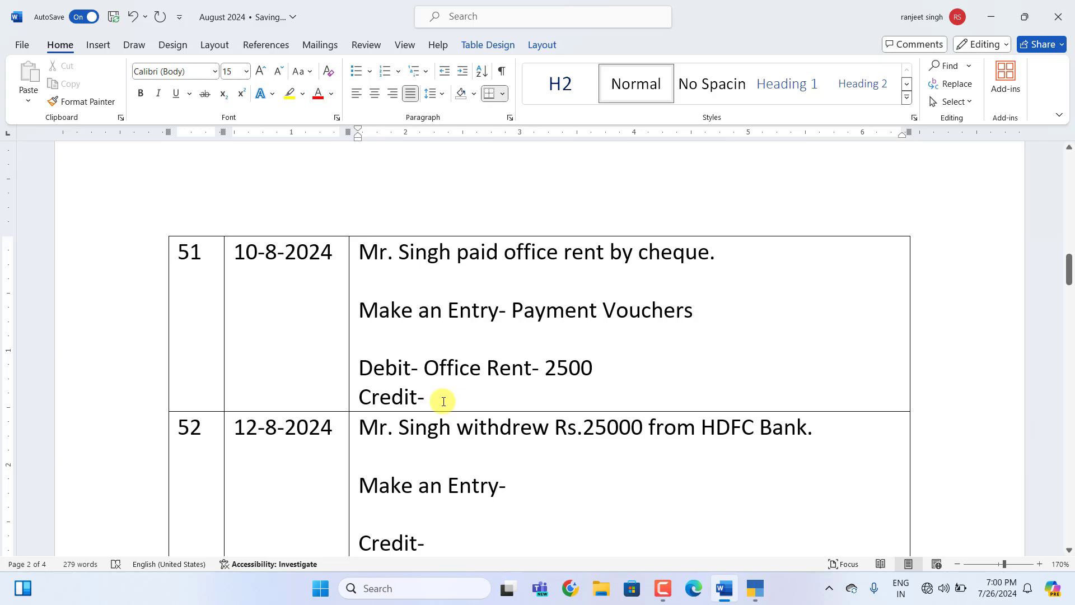
{"action": "type", "text": "Sb"}
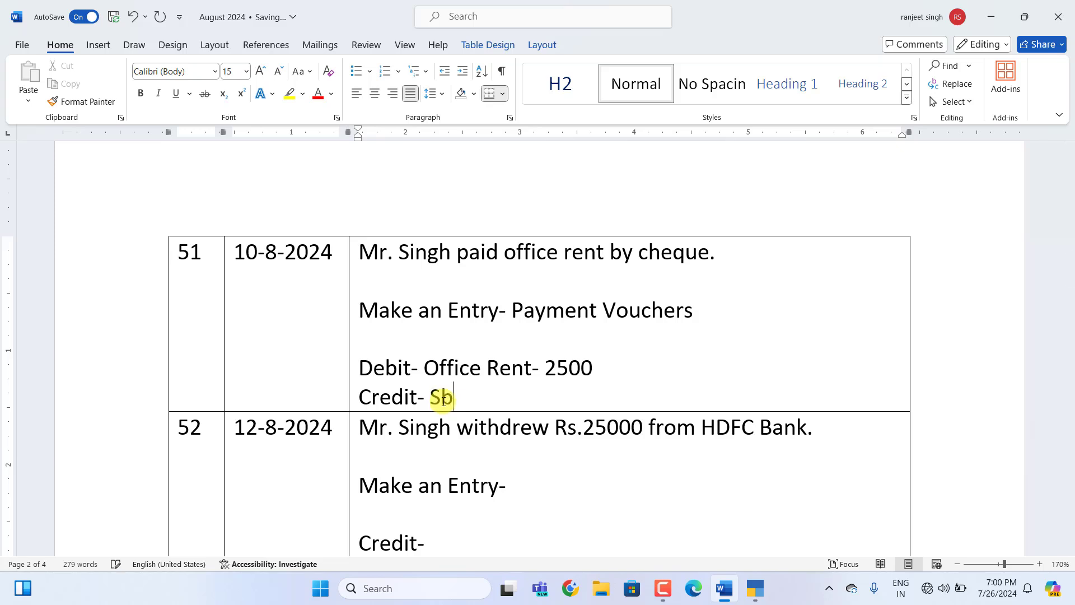
{"action": "type", "text": "i Bank 2500"}
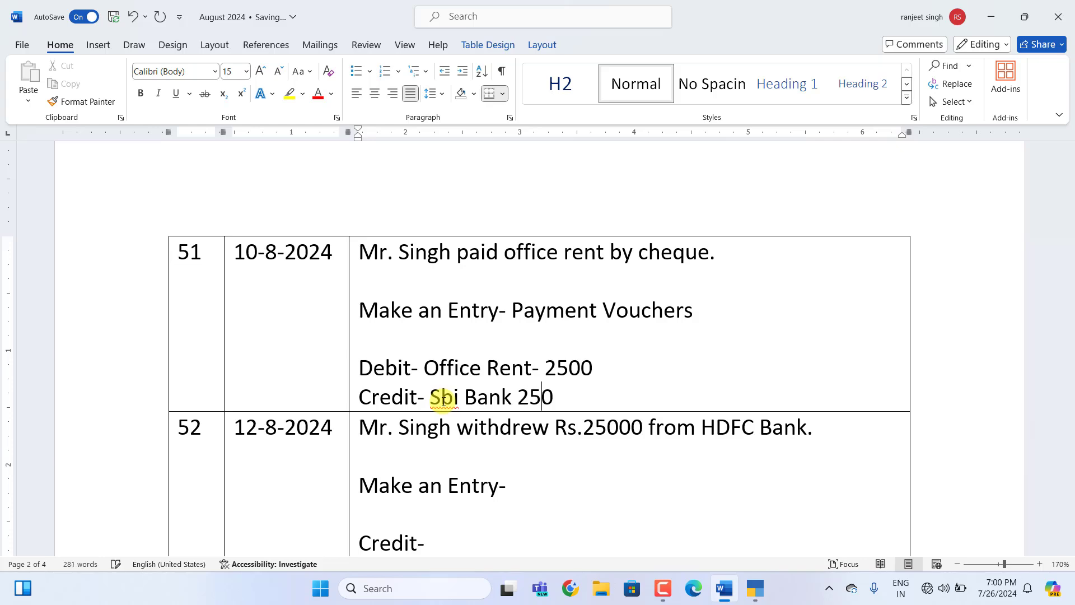
Switch to TallyPrime and debit Office Rent with 2,500 in the new payment voucher.
{"action": "left_click", "coordinate": [755, 588]}
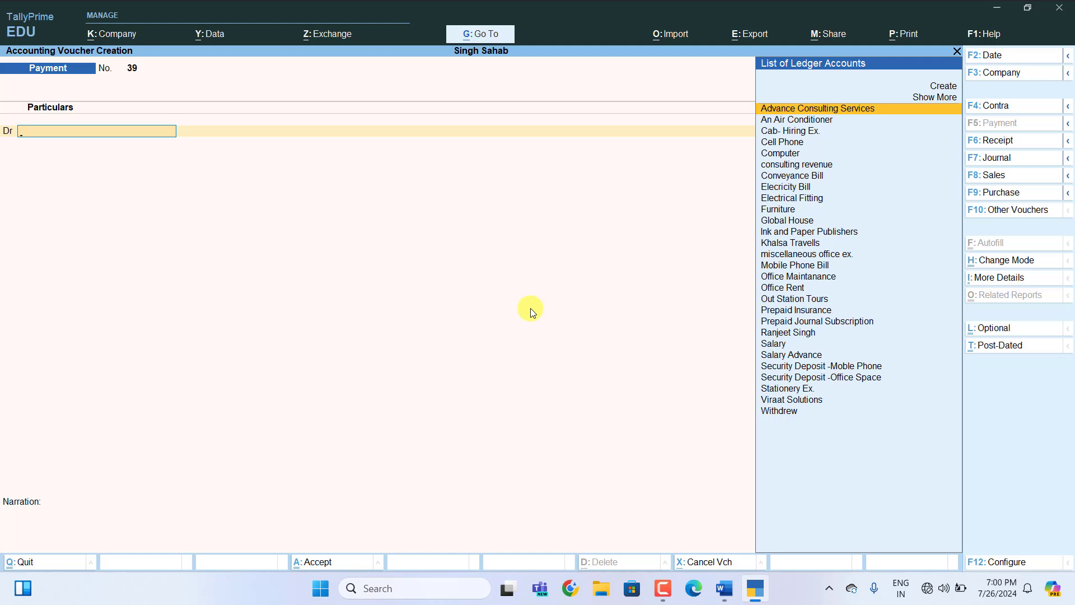
{"action": "type", "text": "O"}
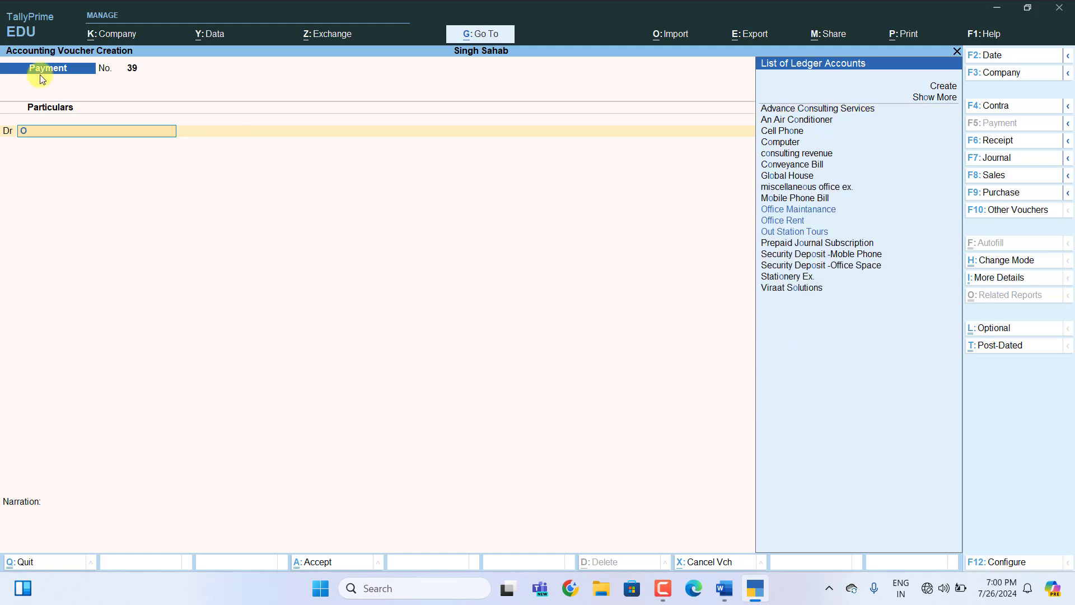
{"action": "key", "text": "Up"}
{"action": "key", "text": "Up"}
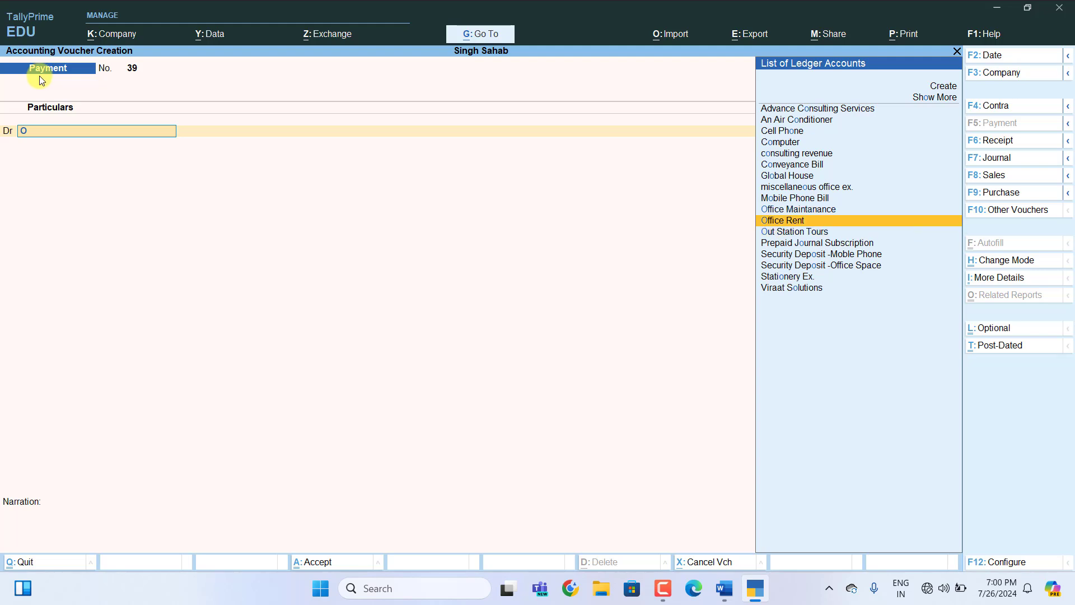
{"action": "key", "text": "Return"}
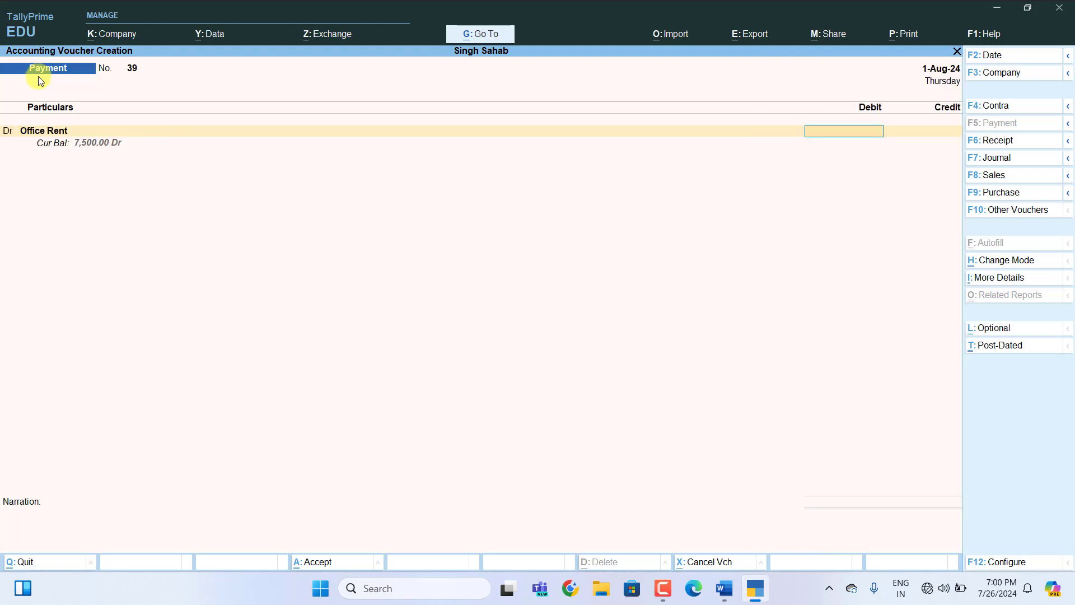
{"action": "type", "text": "2500"}
{"action": "key", "text": "Return"}
{"action": "key", "text": "Return"}
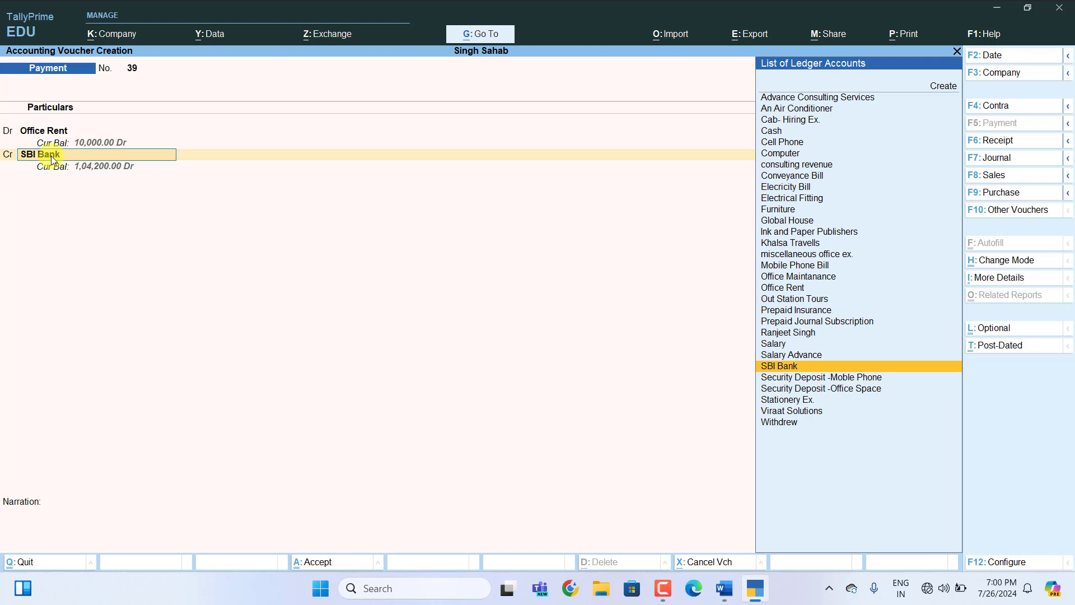
Credit SBI Bank with 2,500 as a cheque transaction and save the office rent payment voucher.
{"action": "key", "text": "Return"}
{"action": "key", "text": "Return"}
{"action": "key", "text": "Return"}
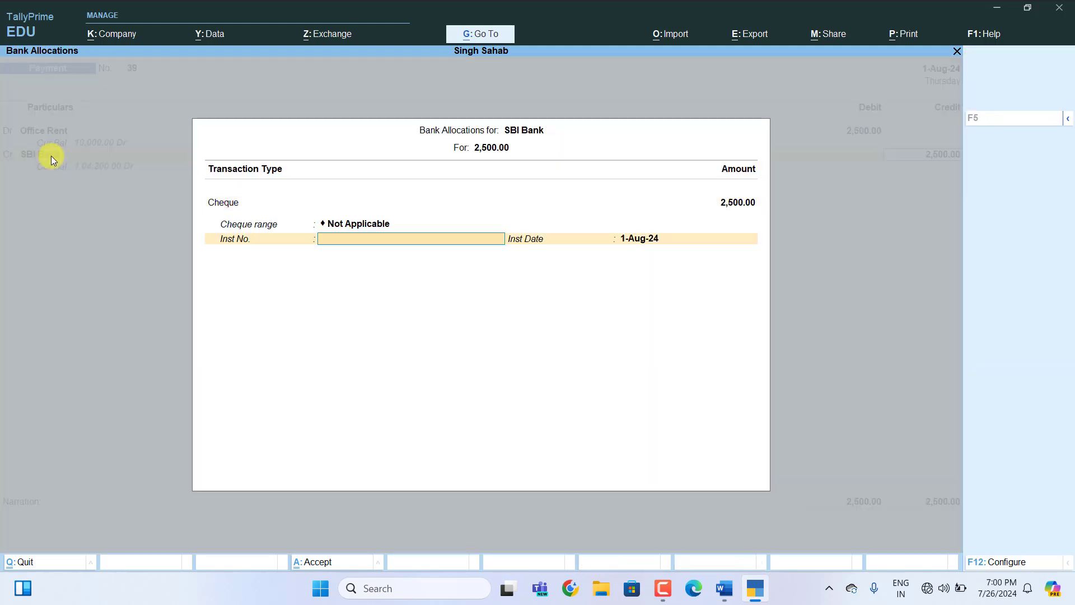
{"action": "key", "text": "Return"}
{"action": "key", "text": "Return"}
{"action": "key", "text": "Return"}
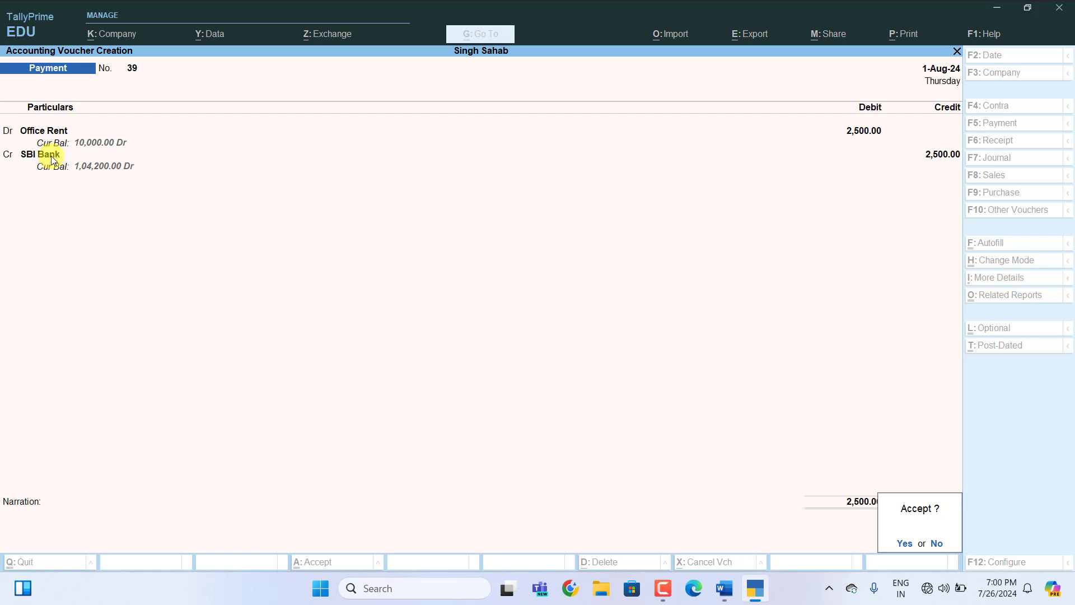
{"action": "key", "text": "Return"}
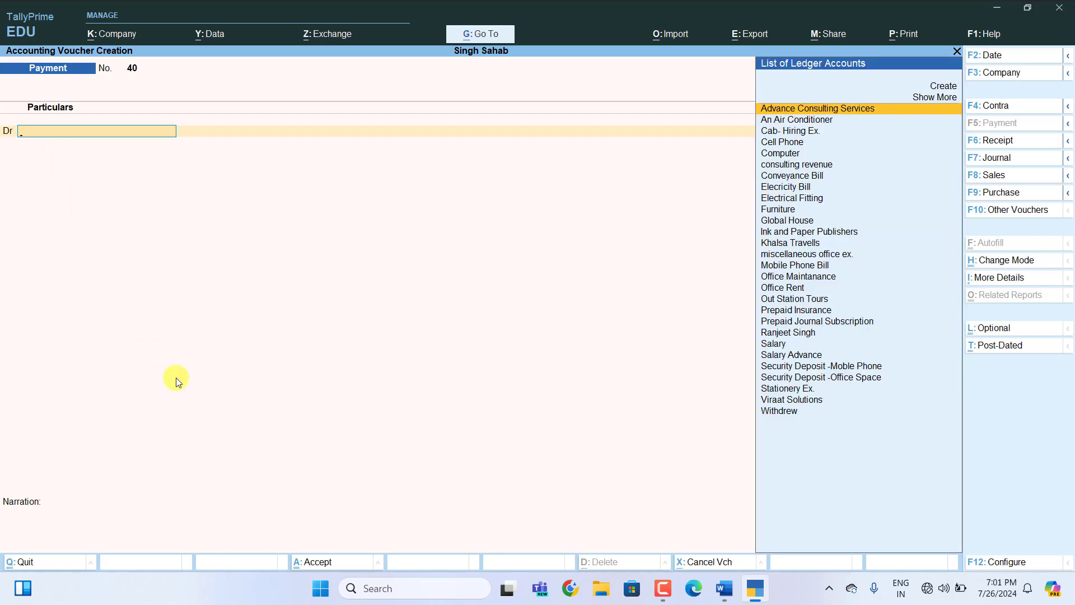
Switch to the Word worksheet, change transaction 52's bank to SBI Bank and fill in Contra Voucher as its entry type.
{"action": "left_click", "coordinate": [724, 587]}
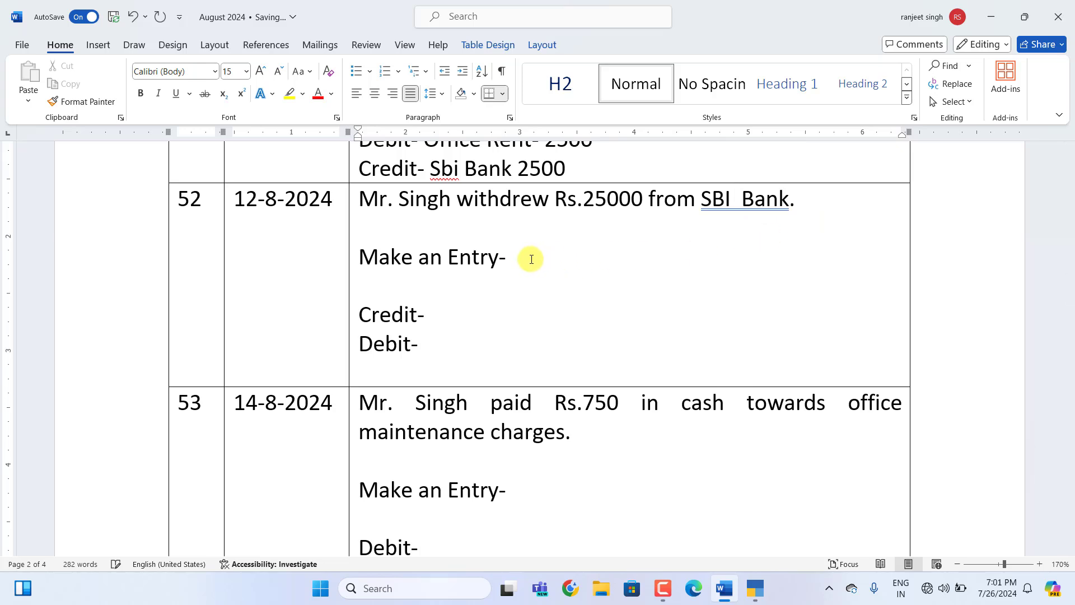
{"action": "type", "text": "Contra"}
{"action": "type", "text": "Voucher"}
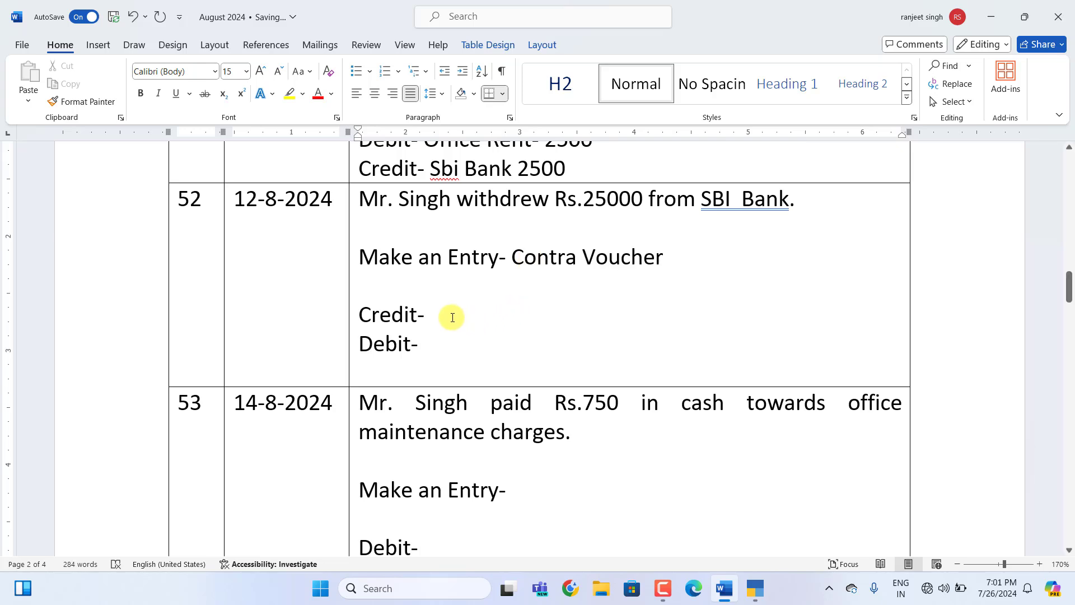
Fill in transaction 52's credit as SBi Bank 25000 and its debit as Cash-25000.
{"action": "left_click", "coordinate": [452, 318]}
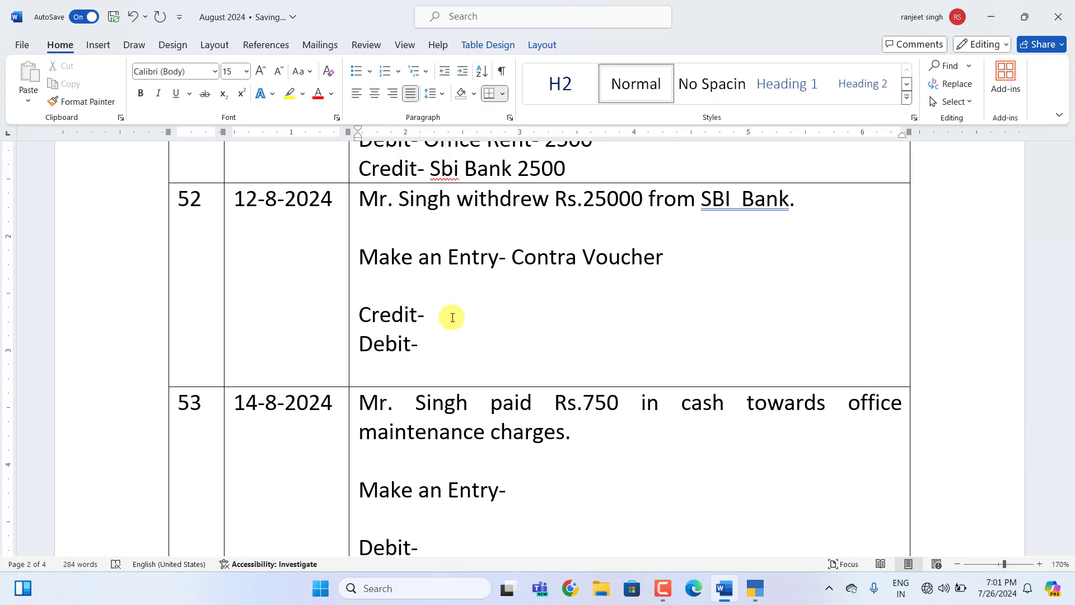
{"action": "type", "text": "SBi Bank"}
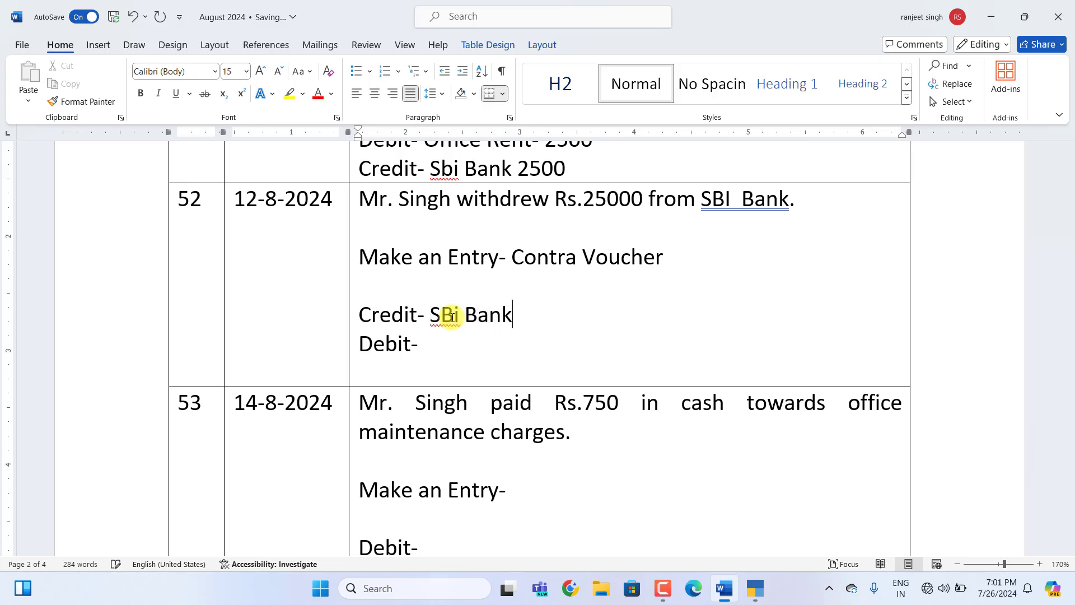
{"action": "type", "text": " 25000"}
{"action": "left_click", "coordinate": [449, 340]}
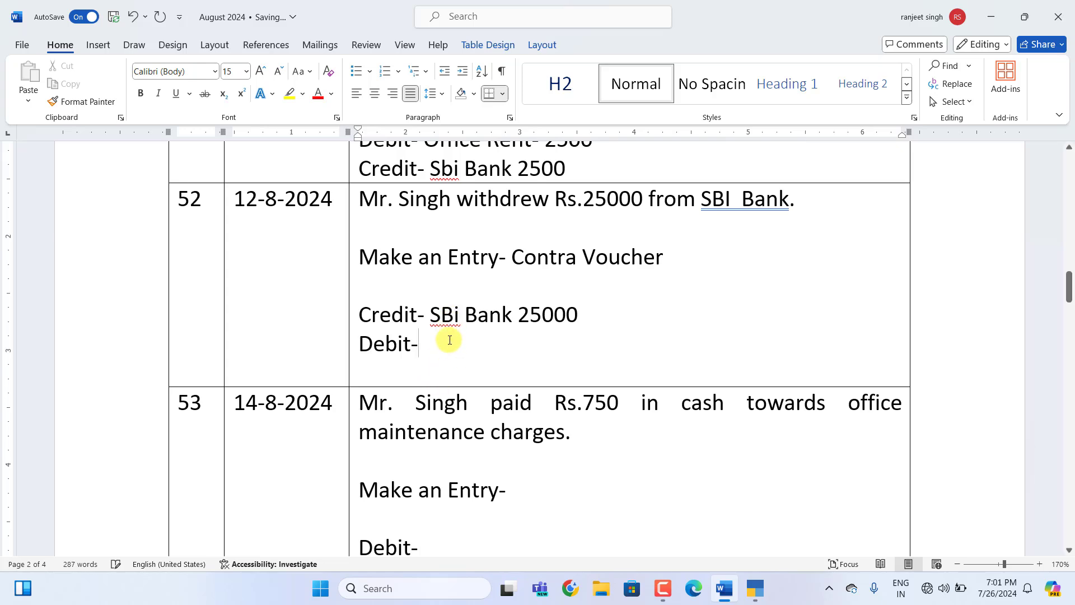
{"action": "type", "text": "Cas"}
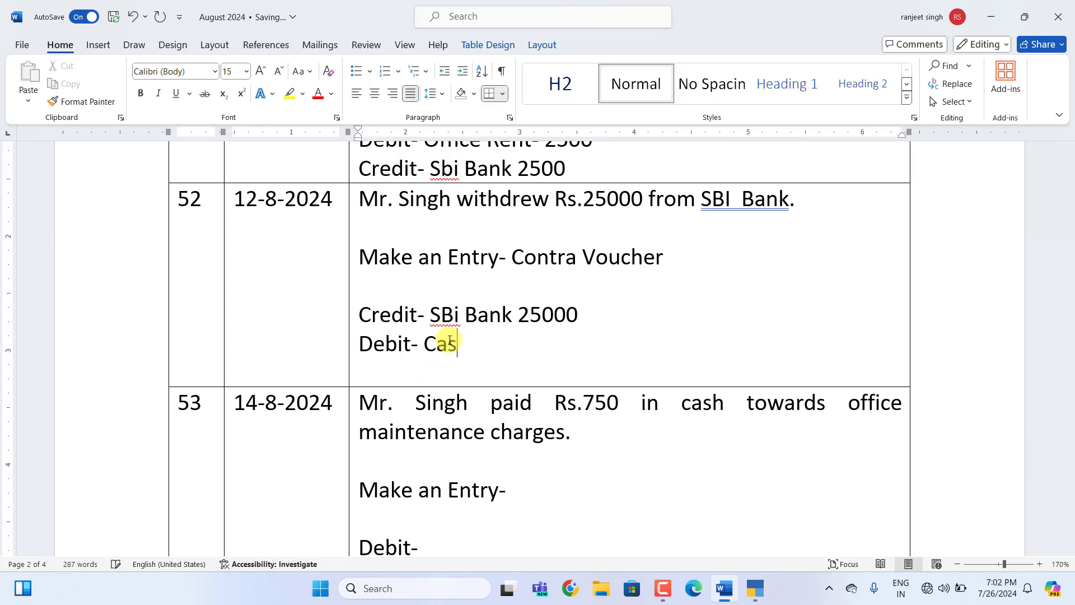
{"action": "type", "text": "h-25000"}
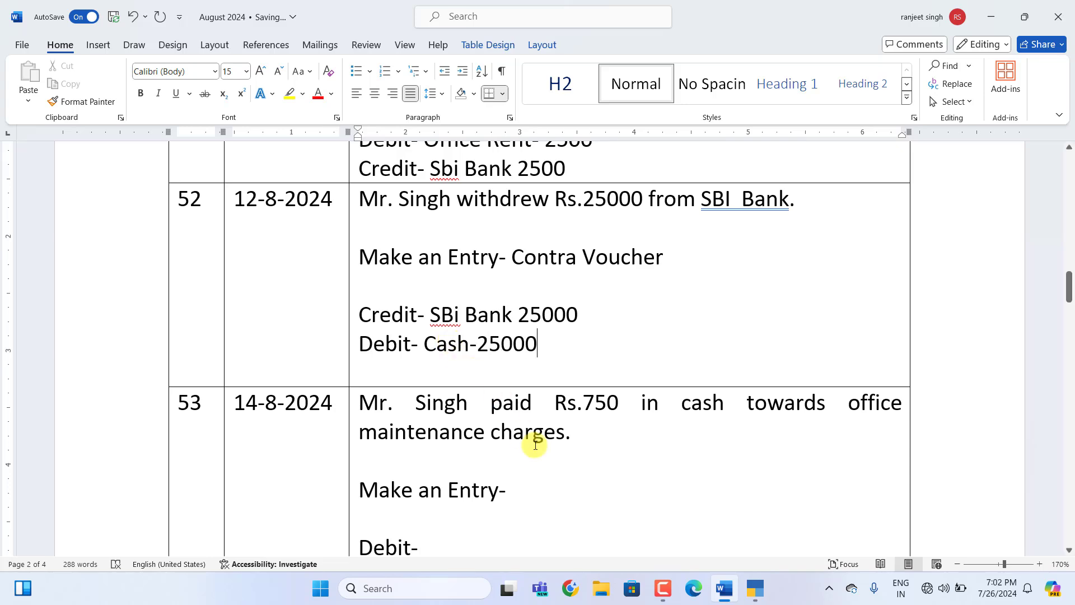
Switch to TallyPrime and credit SBI Bank with 25,000 in a new contra voucher, as a cheque with cheque range Not Applicable.
{"action": "left_click", "coordinate": [755, 588]}
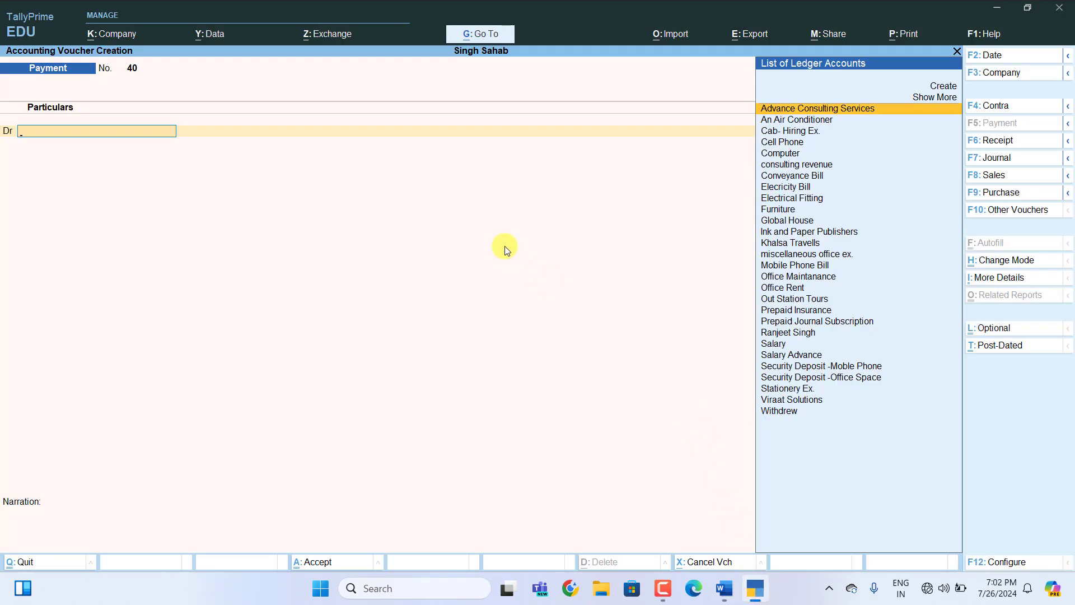
{"action": "key", "text": "F4"}
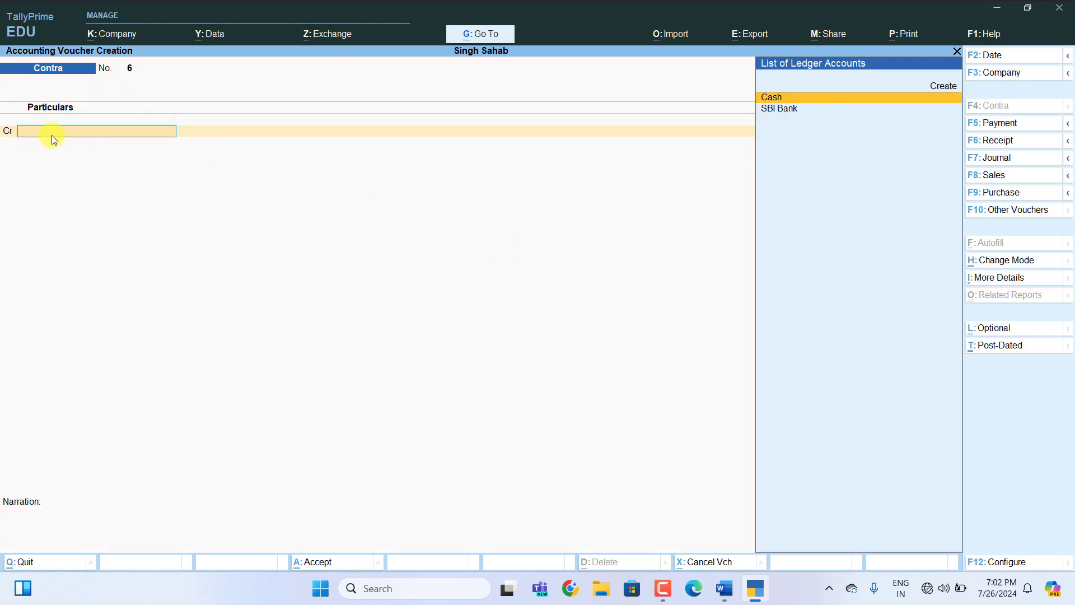
{"action": "key", "text": "Down"}
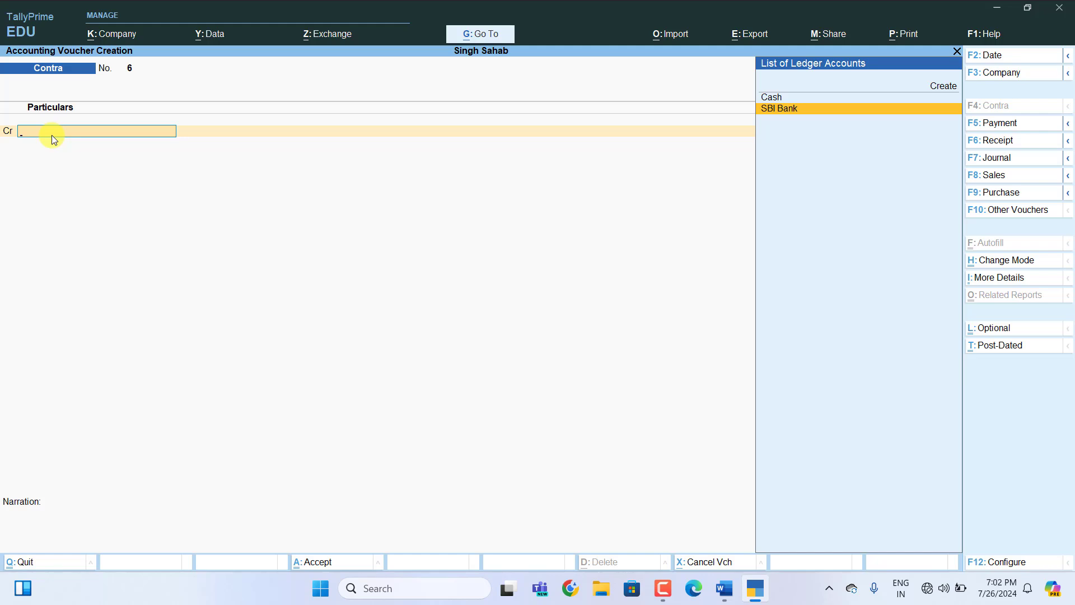
{"action": "key", "text": "Return"}
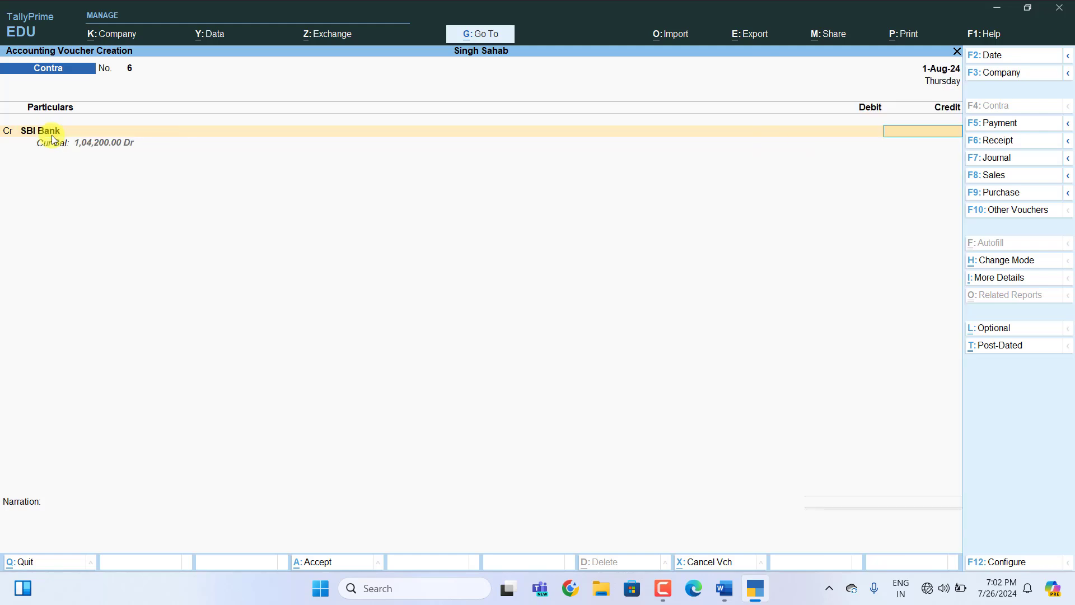
{"action": "type", "text": "25,000"}
{"action": "key", "text": "Return"}
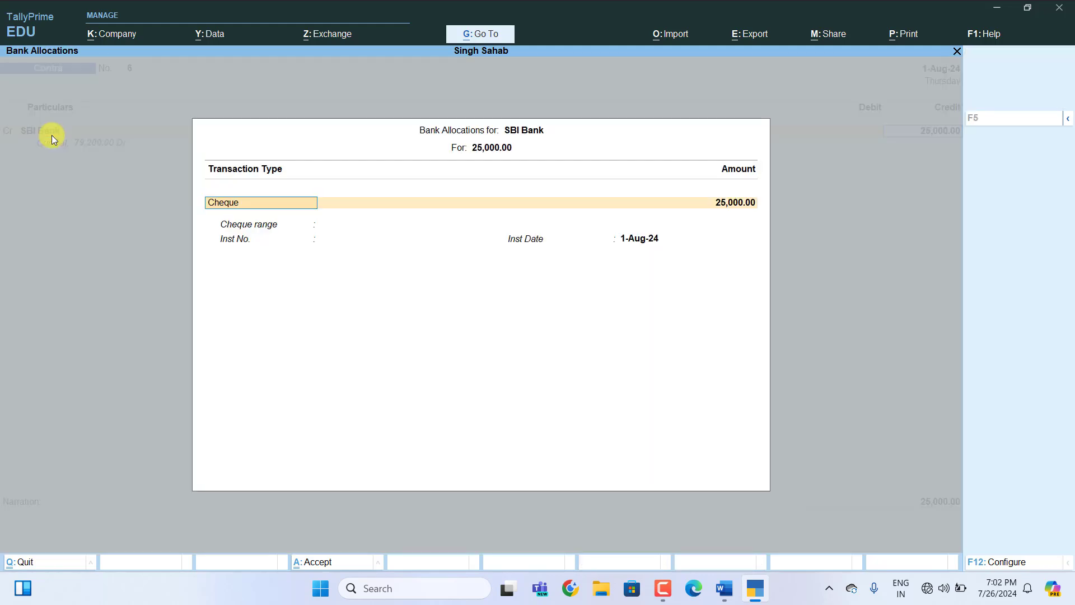
{"action": "key", "text": "Return"}
{"action": "key", "text": "Return"}
{"action": "key", "text": "Return"}
{"action": "key", "text": "Return"}
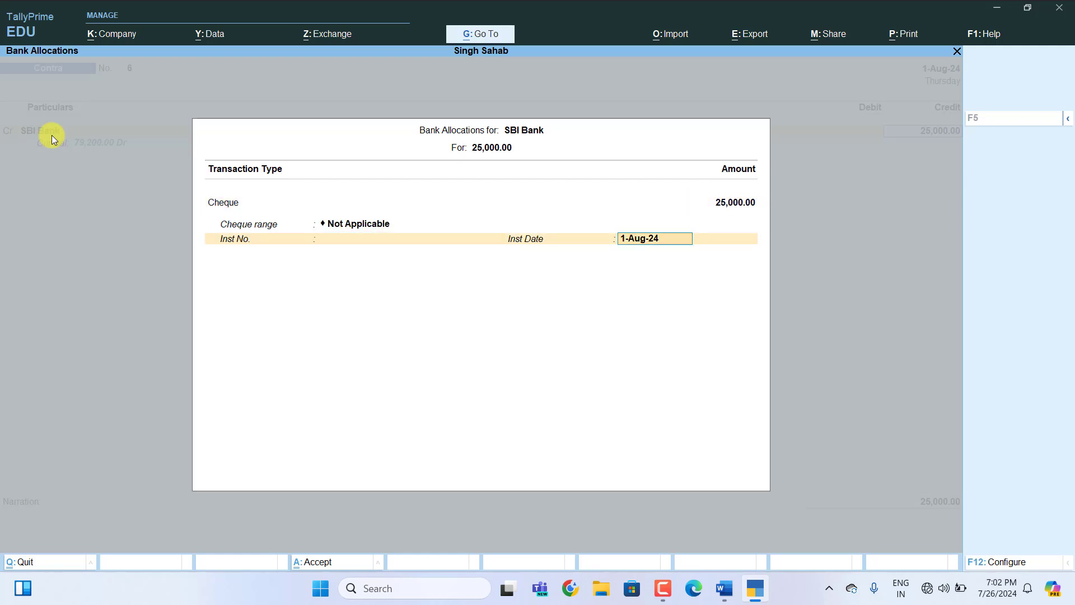
{"action": "key", "text": "Return"}
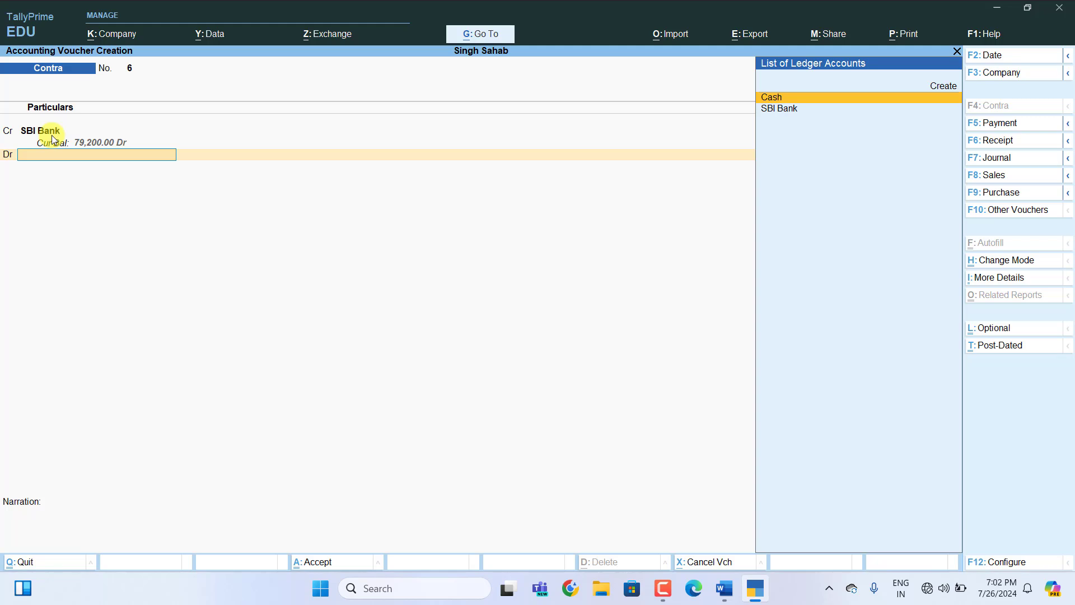
Debit Cash with 25,000 and save the contra voucher without a narration.
{"action": "key", "text": "Return"}
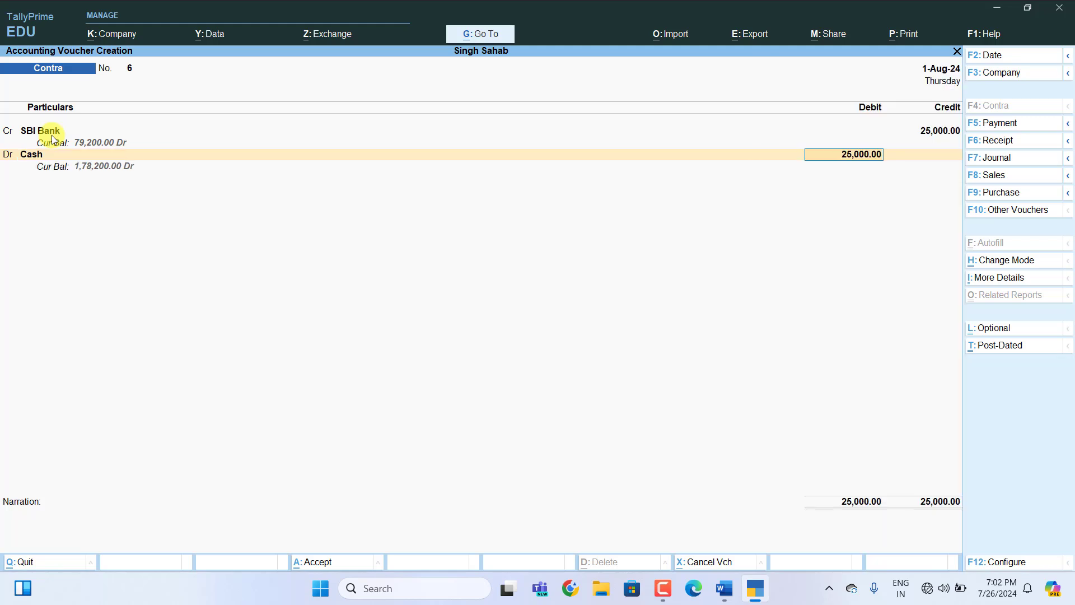
{"action": "key", "text": "Return"}
{"action": "key", "text": "Return"}
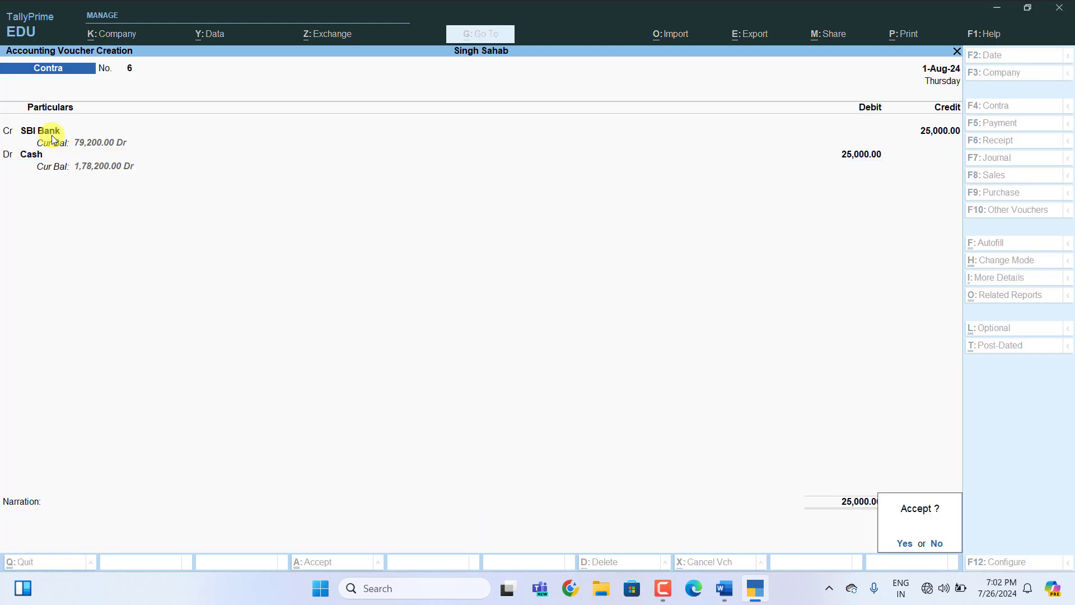
{"action": "key", "text": "Return"}
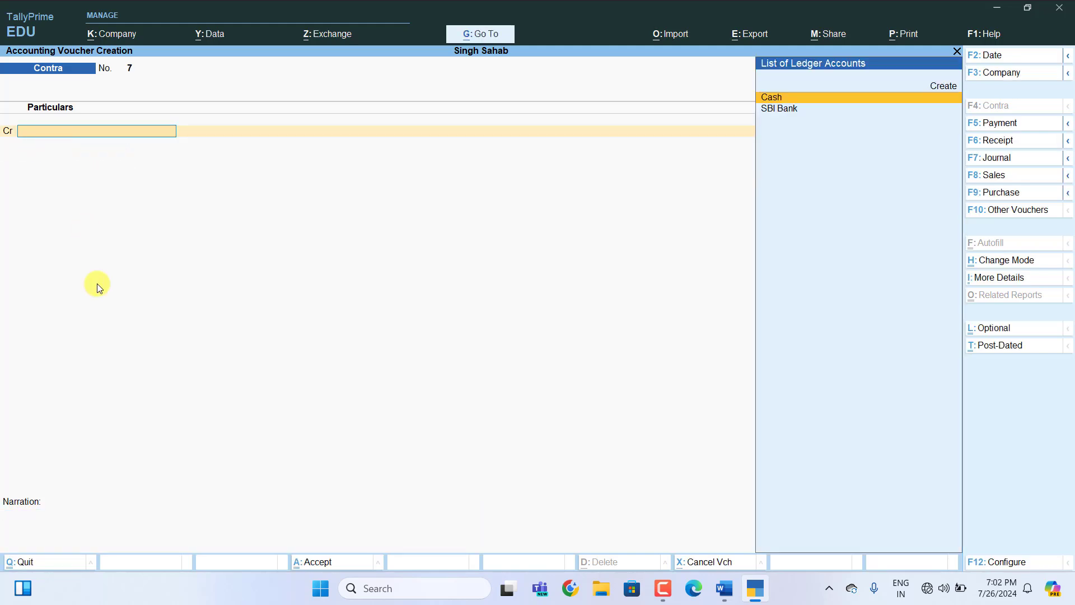
Switch to the Word worksheet and fill in payment voucher as transaction 53's entry type.
{"action": "left_click", "coordinate": [724, 589]}
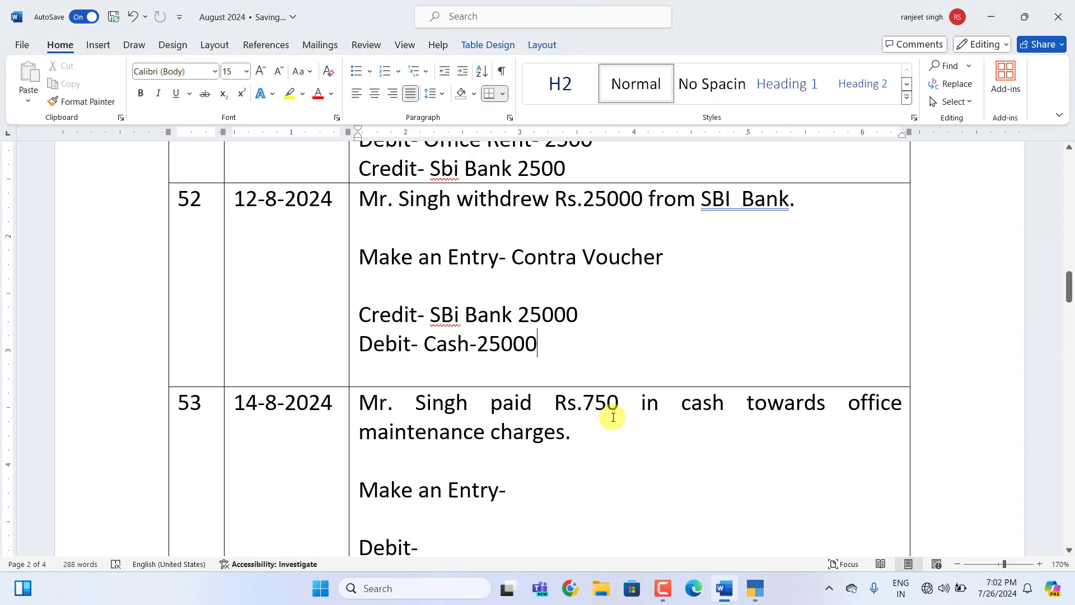
{"action": "scroll", "coordinate": [601, 401], "scroll_direction": "down", "scroll_amount": 3}
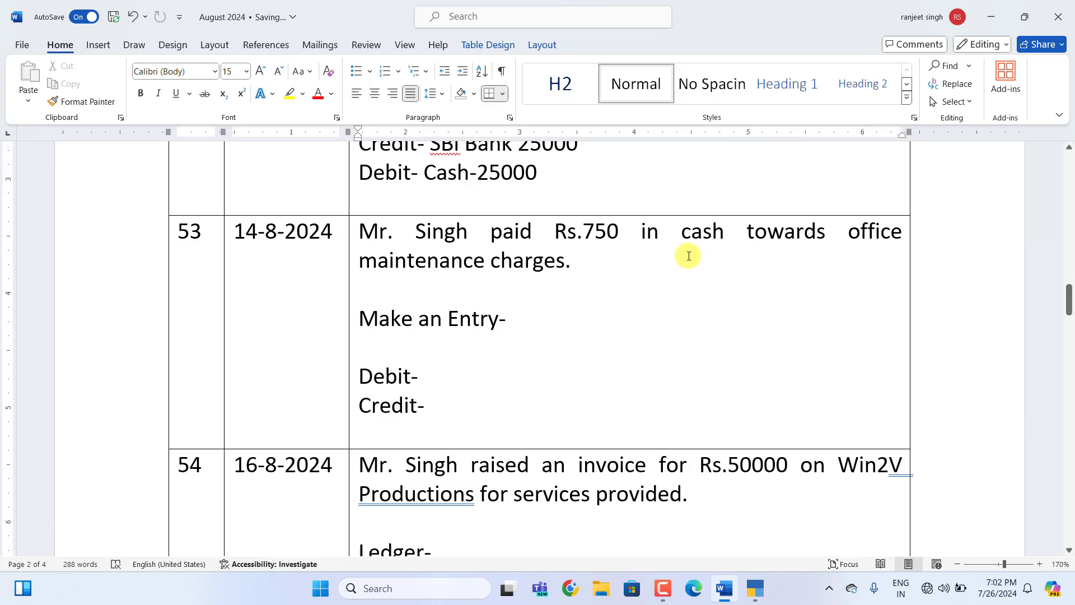
{"action": "left_click", "coordinate": [524, 322]}
{"action": "type", "text": "pa"}
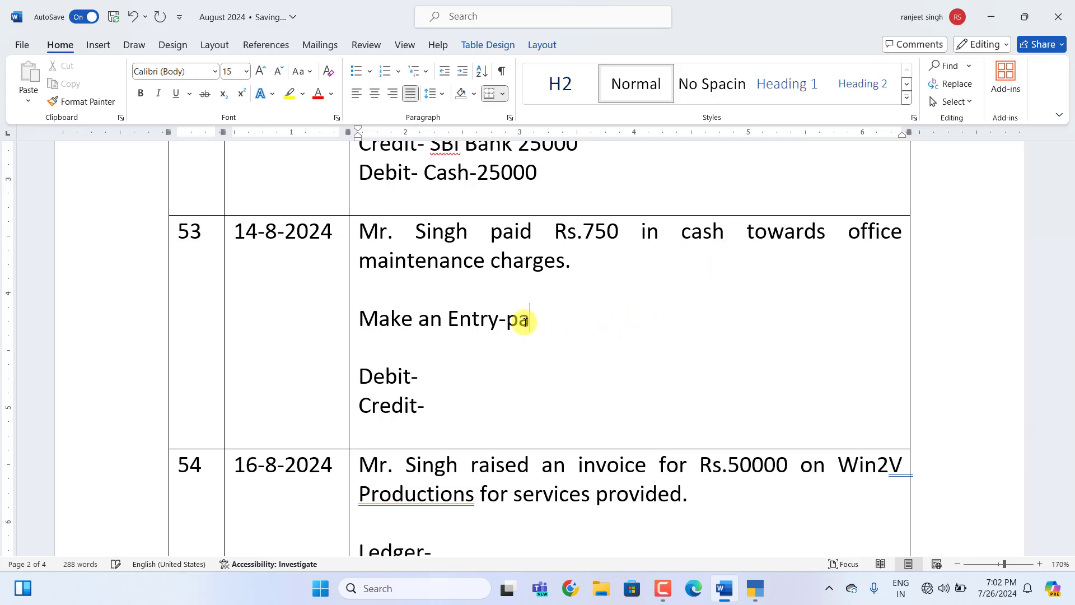
{"action": "type", "text": "yment voucher  Debit-"}
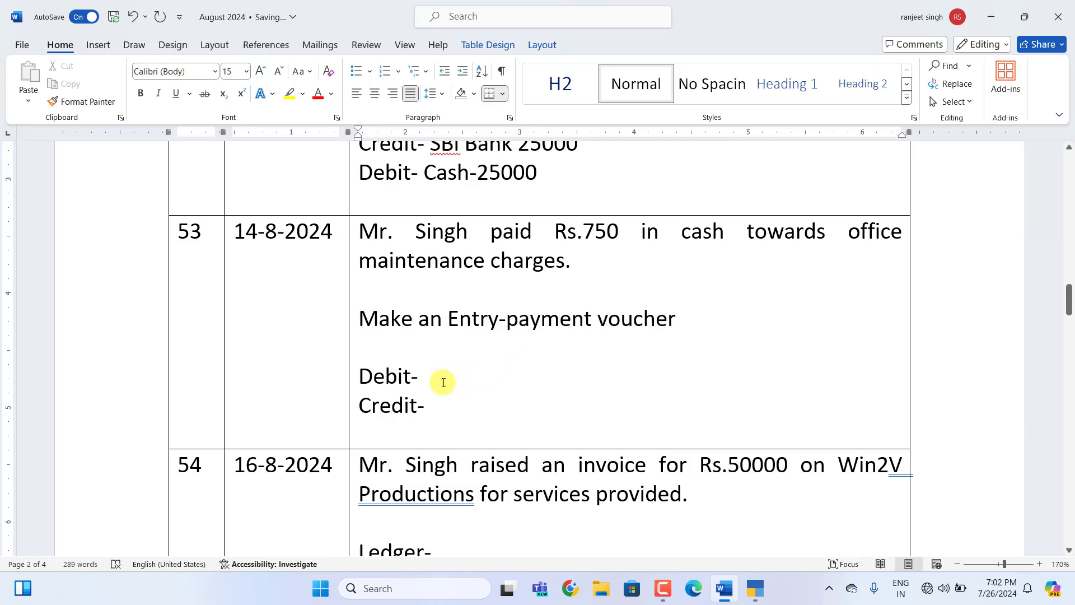
Fill in transaction 53's debit as Office Maintenance -750 and its credit as Cash -750.
{"action": "type", "text": " O"}
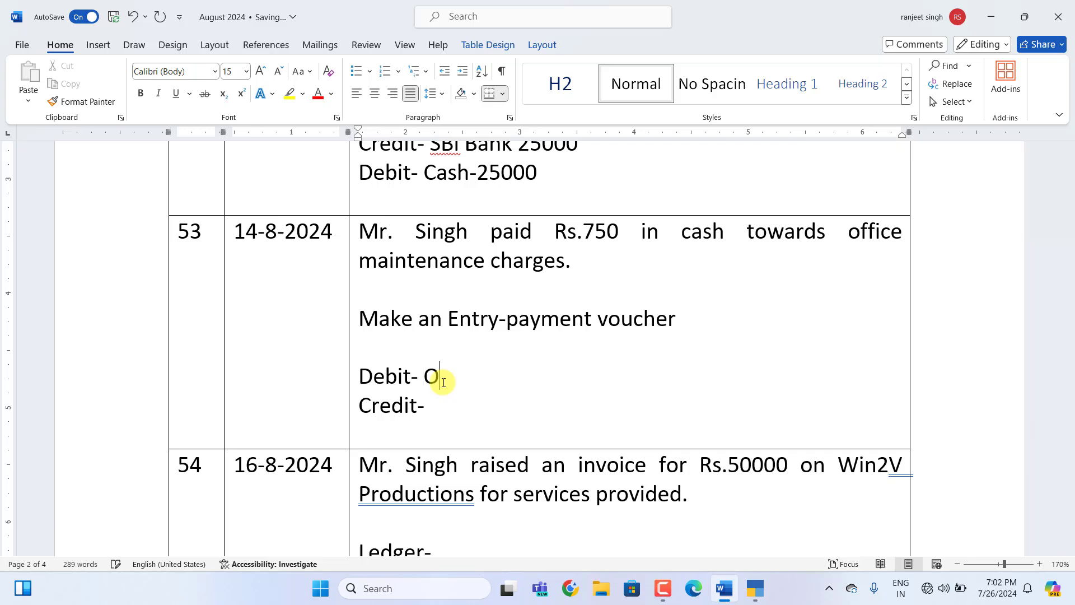
{"action": "type", "text": "ffice Maintenance -750"}
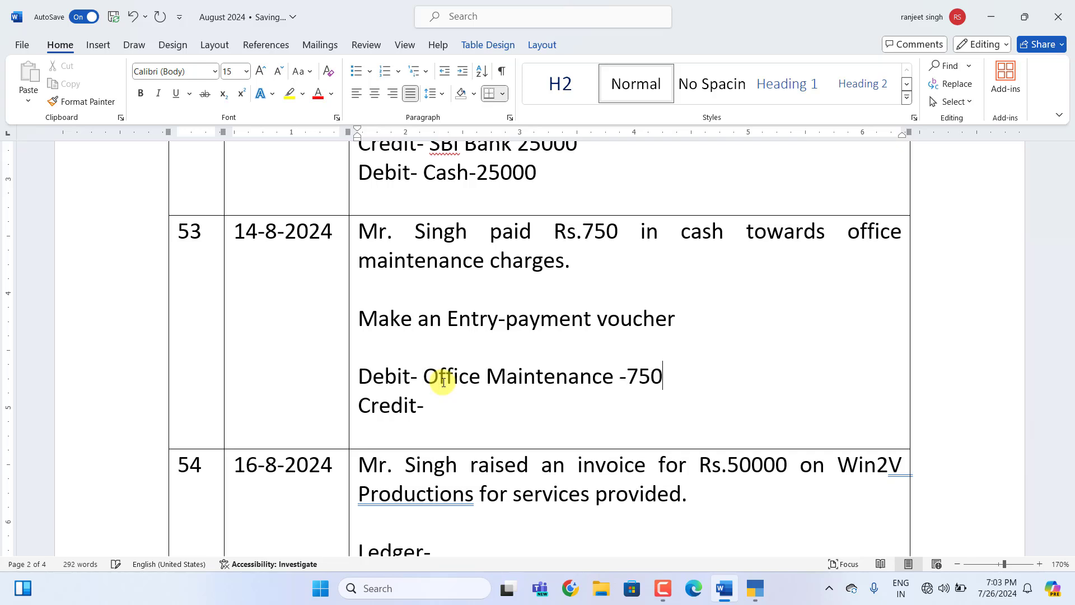
{"action": "left_click", "coordinate": [445, 408]}
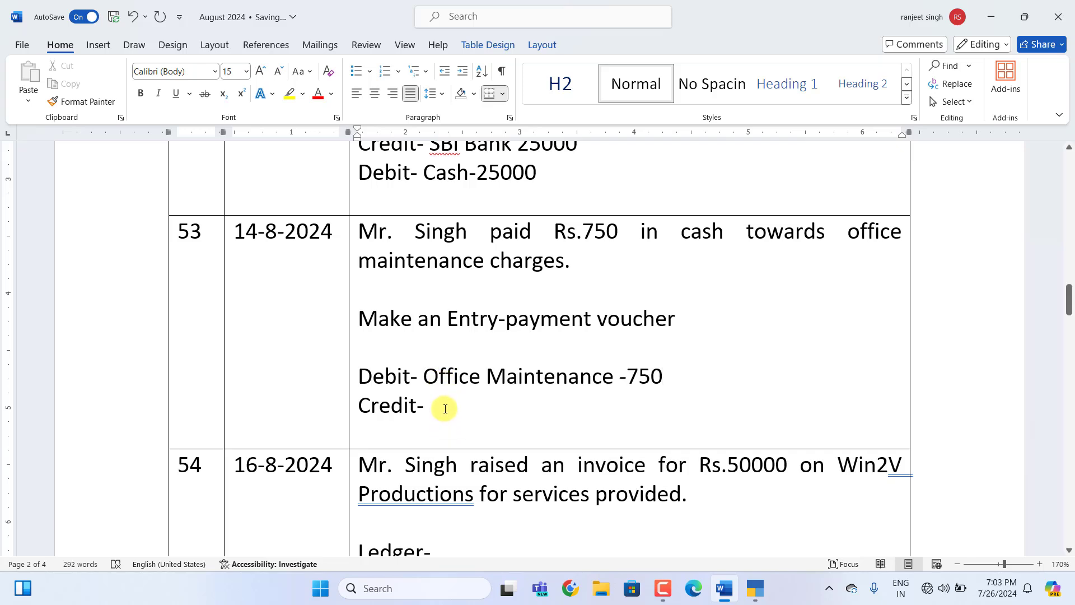
{"action": "type", "text": "Cash"}
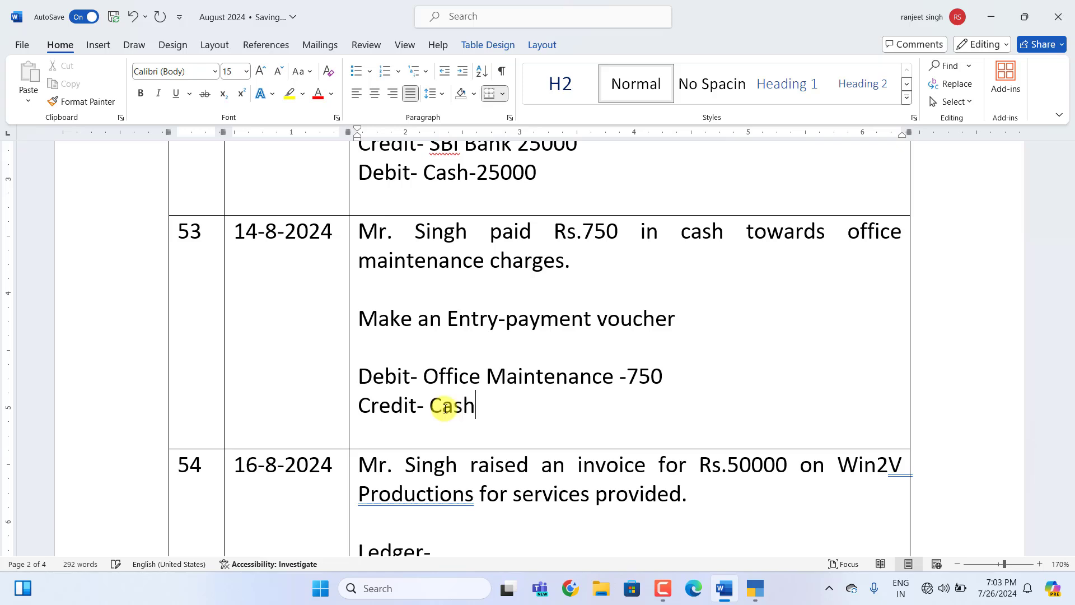
{"action": "type", "text": " -750"}
Switch to TallyPrime and debit Office Maintanance with 750 in a new payment voucher.
{"action": "left_click", "coordinate": [754, 588]}
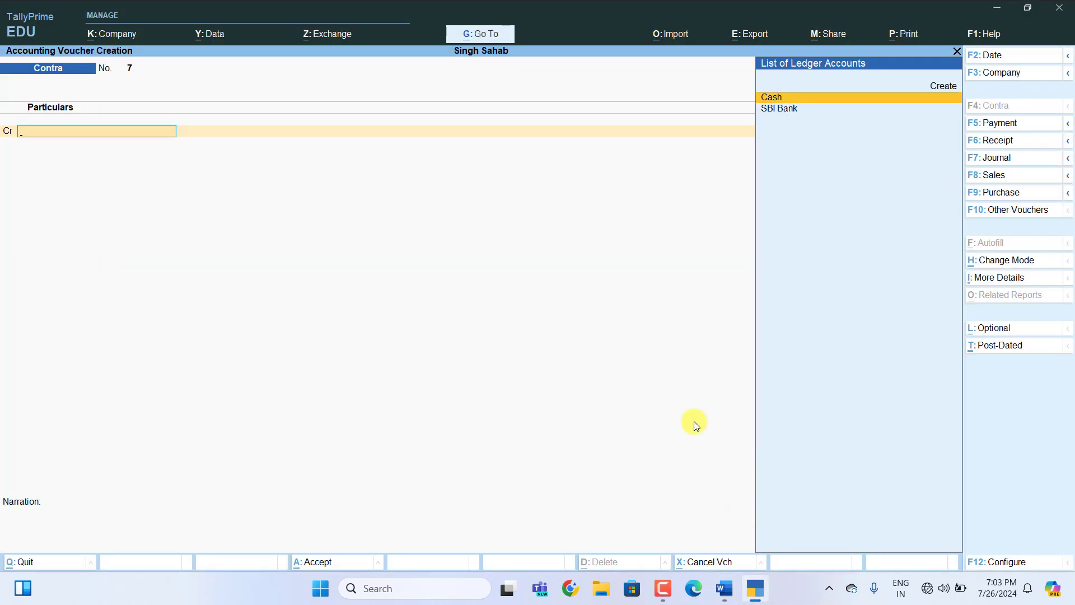
{"action": "key", "text": "F5"}
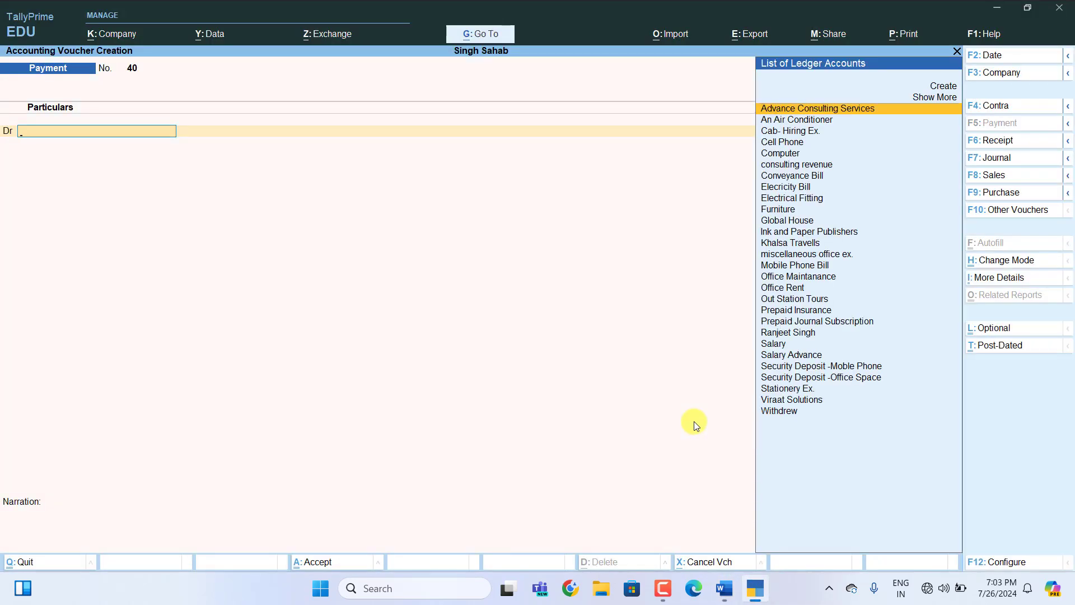
{"action": "type", "text": "O"}
{"action": "key", "text": "Up"}
{"action": "key", "text": "Up"}
{"action": "key", "text": "Up"}
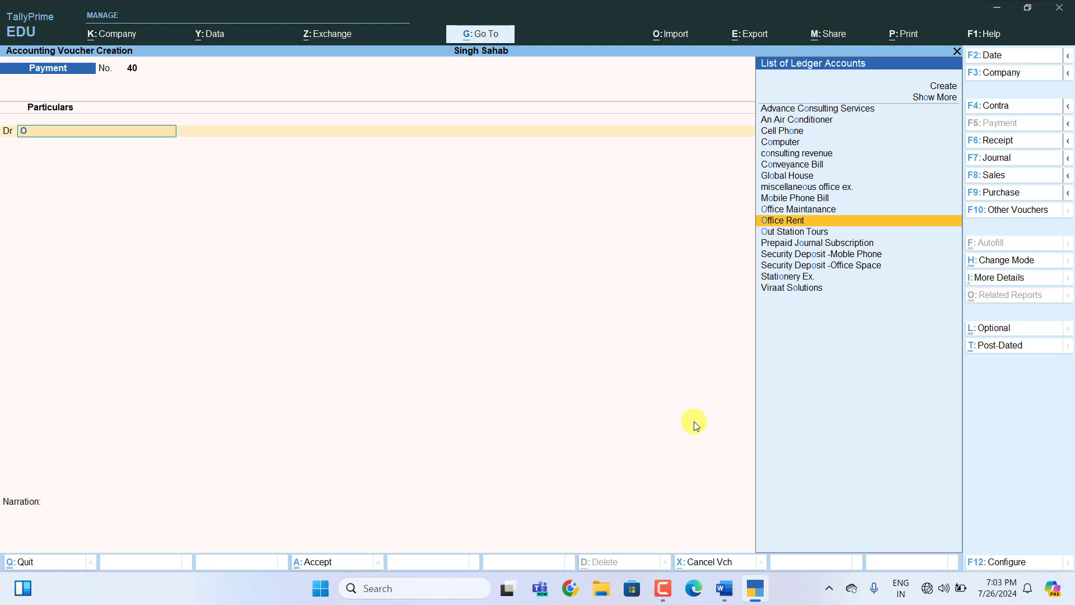
{"action": "key", "text": "Return"}
{"action": "type", "text": "7"}
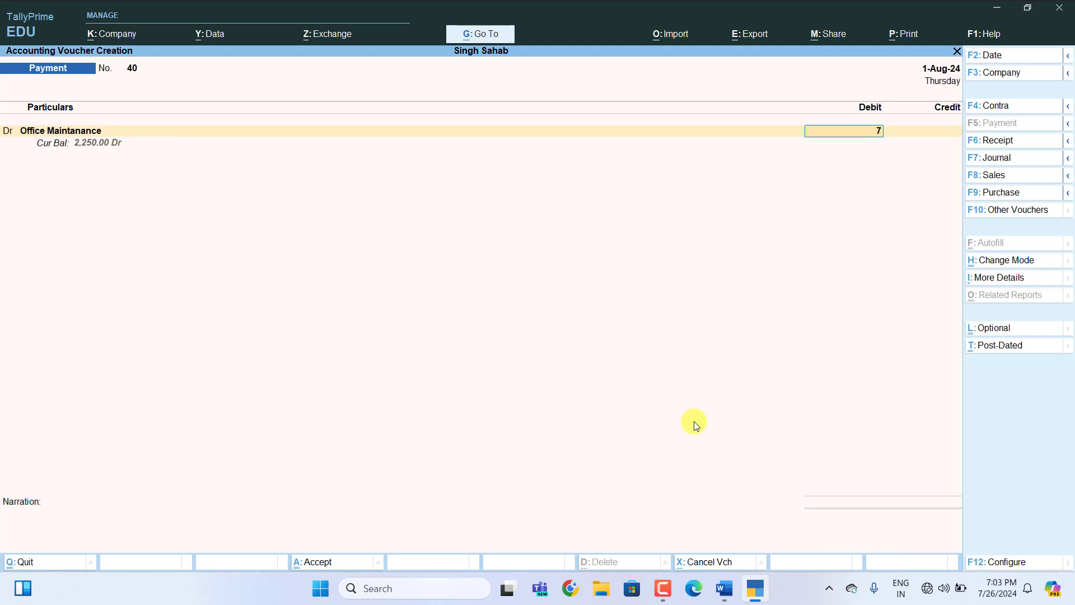
{"action": "type", "text": "50"}
{"action": "key", "text": "Return"}
Credit Cash with 750 and save the office maintenance payment voucher without a narration.
{"action": "key", "text": "Return"}
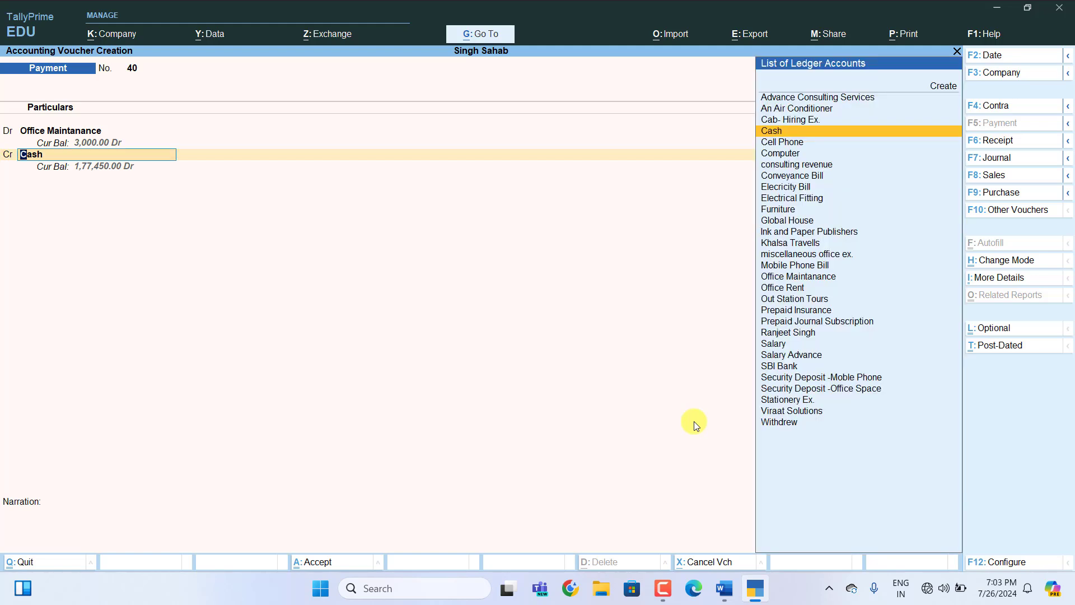
{"action": "key", "text": "Return"}
{"action": "key", "text": "Return"}
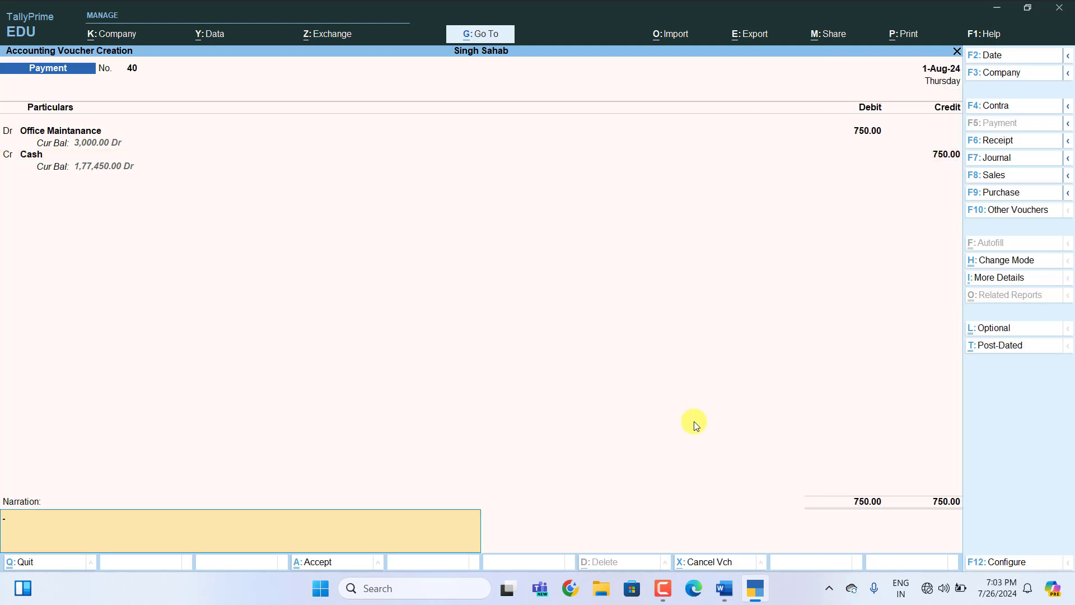
{"action": "key", "text": "Return"}
{"action": "key", "text": "Return"}
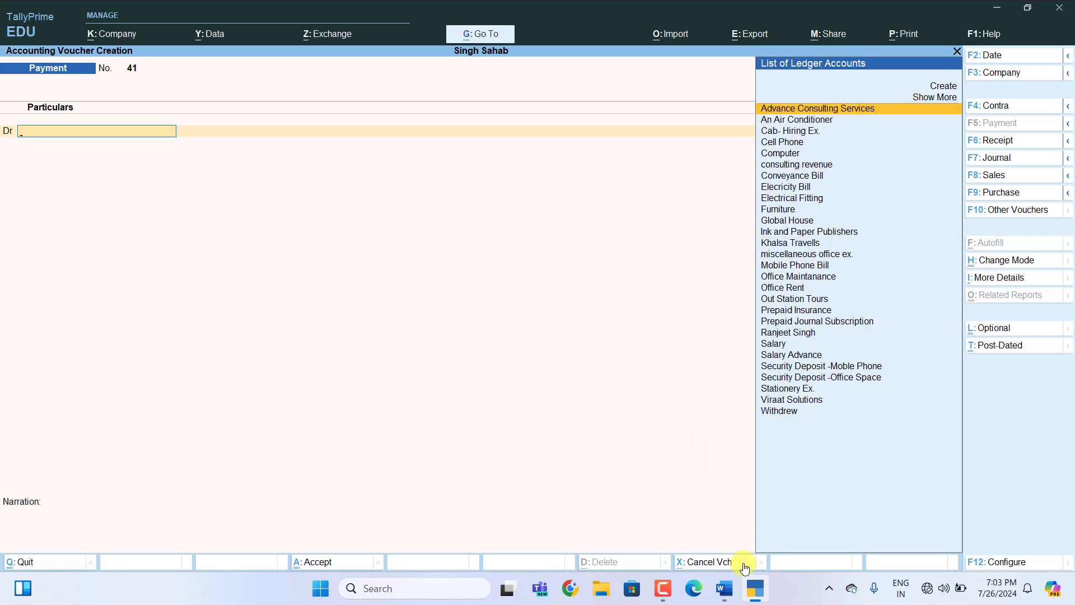
Switch to the Word worksheet and fill in transaction 54's ledger as Win2V Production under Sundry Debtors.
{"action": "left_click", "coordinate": [726, 588]}
{"action": "scroll", "coordinate": [638, 398], "scroll_direction": "down", "scroll_amount": 5}
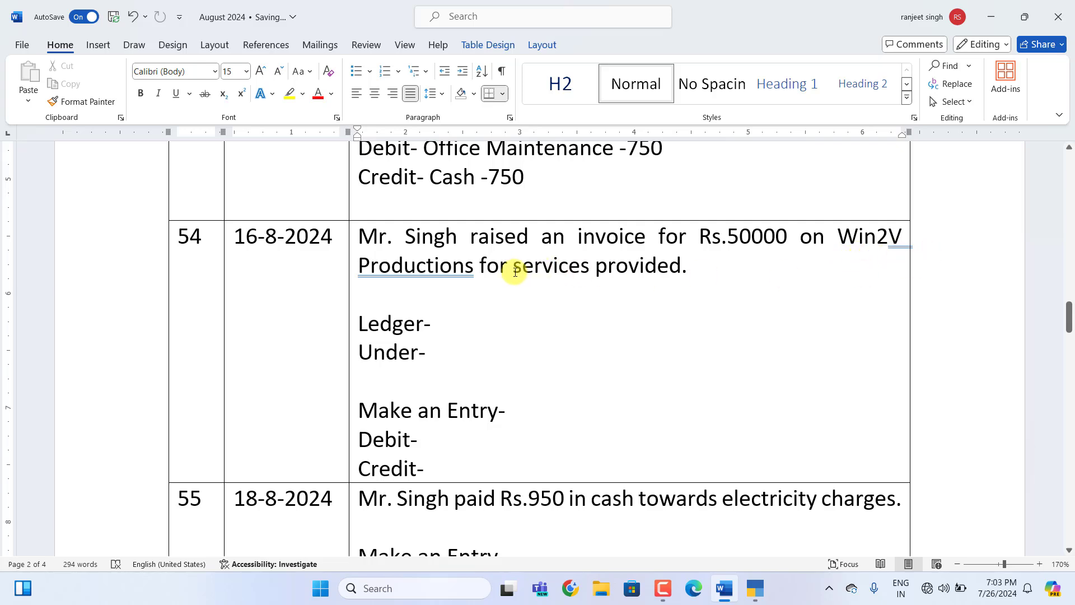
{"action": "scroll", "coordinate": [523, 271], "scroll_direction": "down", "scroll_amount": 1}
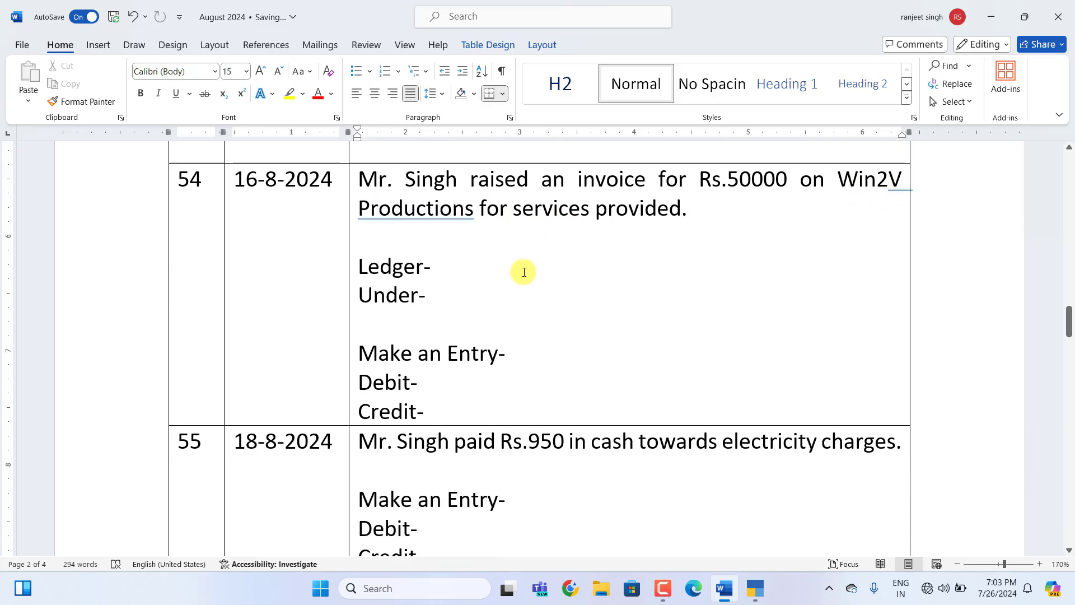
{"action": "scroll", "coordinate": [523, 272], "scroll_direction": "up", "scroll_amount": 1}
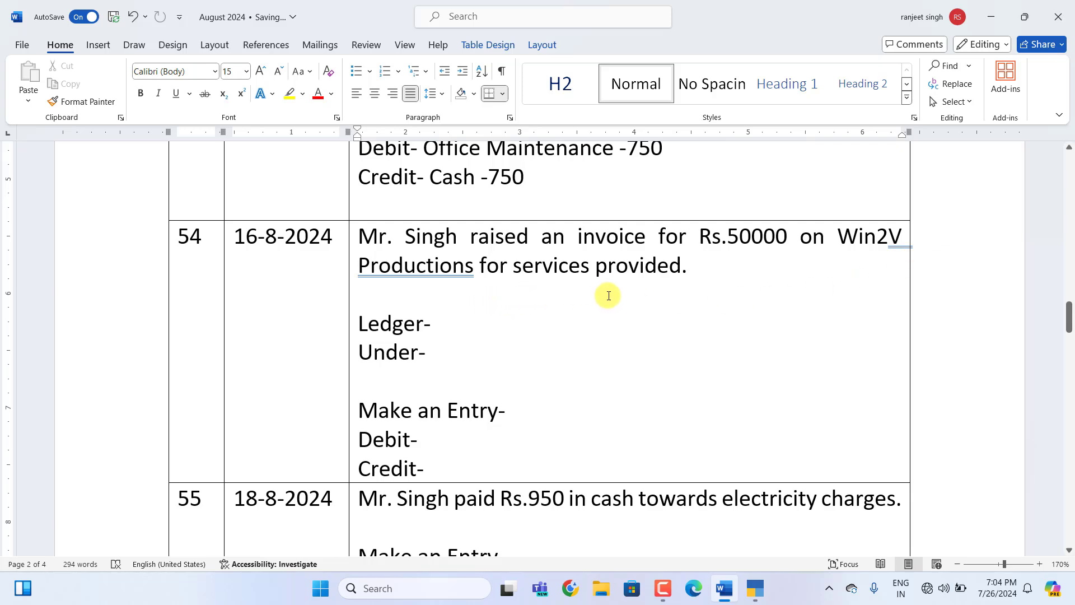
{"action": "left_click", "coordinate": [453, 328]}
{"action": "type", "text": "Wi"}
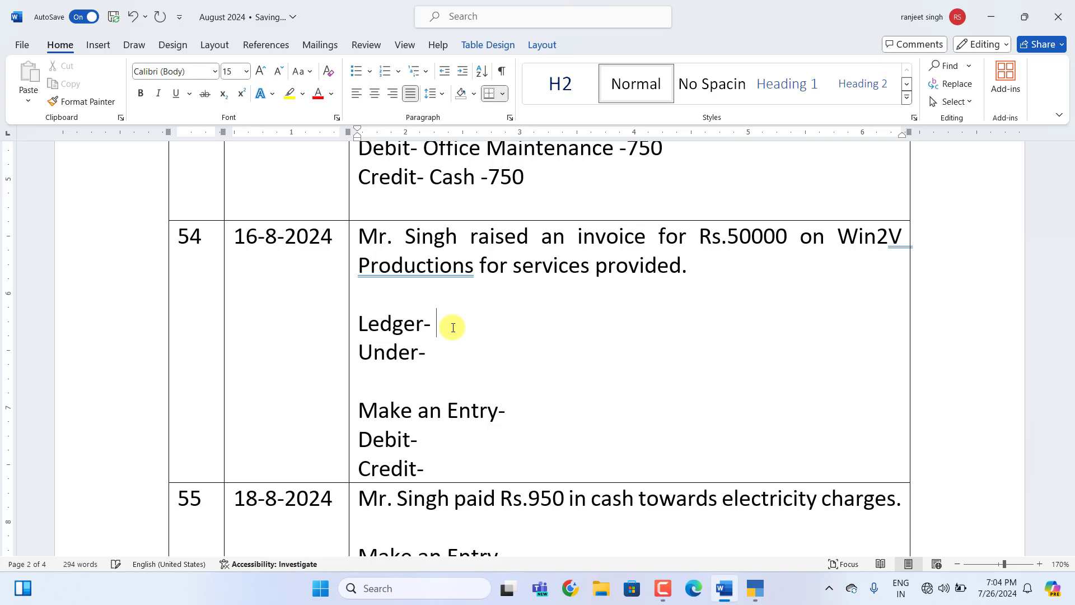
{"action": "type", "text": "n2V Production"}
{"action": "left_click", "coordinate": [482, 353]}
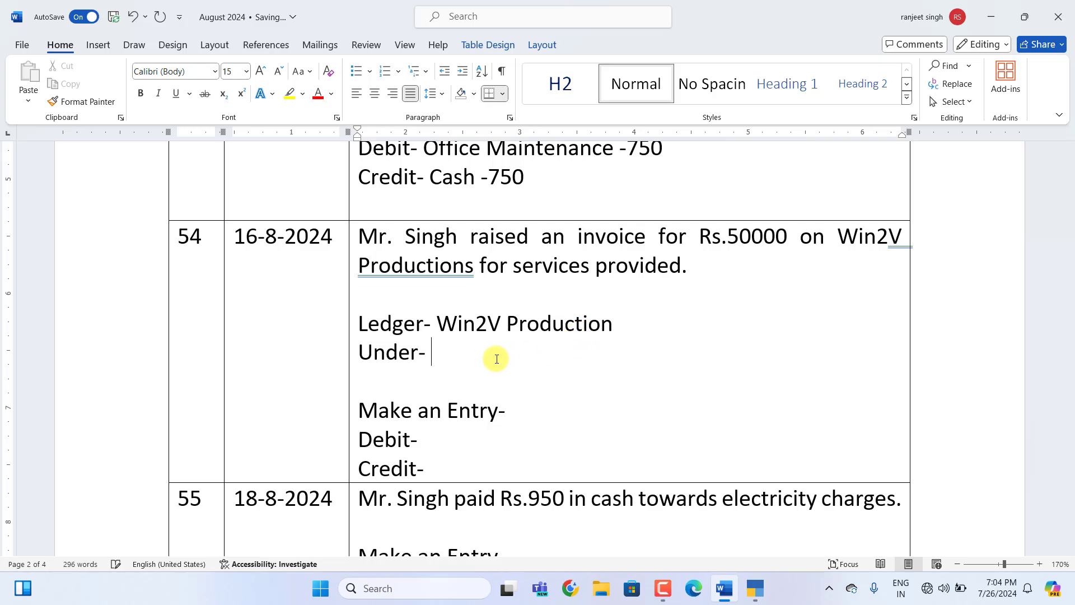
{"action": "type", "text": "Sundry Debtors"}
Fill in Journal Voucher as transaction 54's entry type.
{"action": "left_click", "coordinate": [527, 415]}
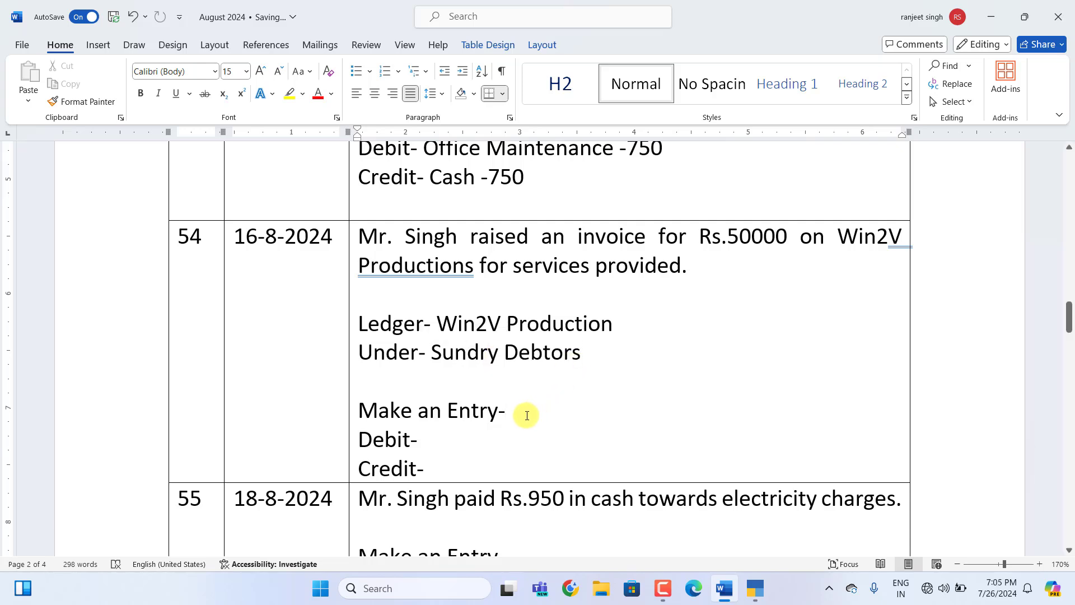
{"action": "type", "text": "Jo"}
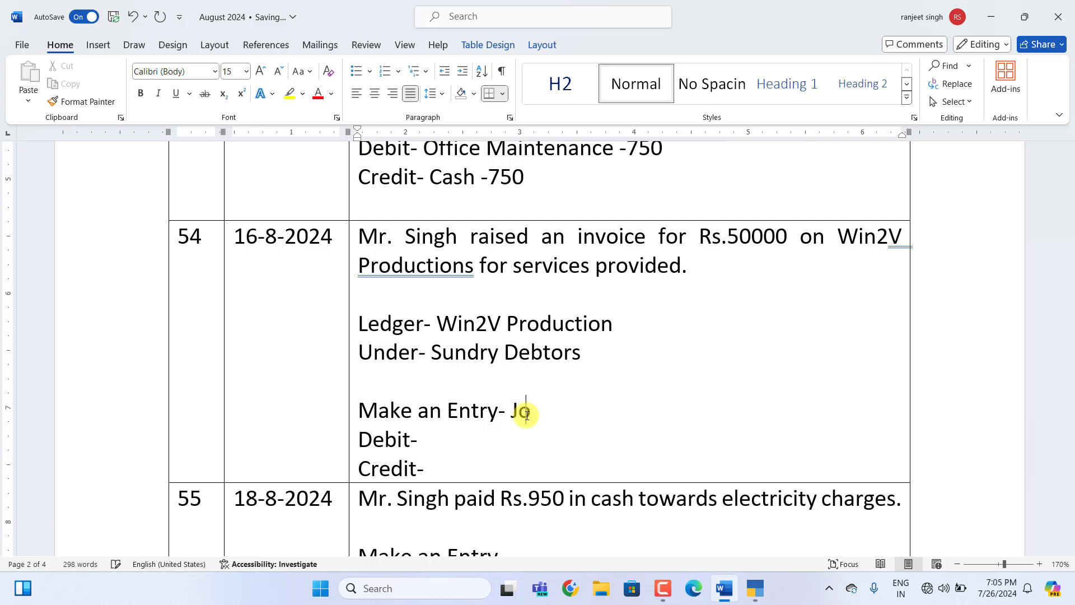
{"action": "type", "text": "urnal Voucher"}
Fill in transaction 54's debit as Win2V Production -50000 and its credit as Consulting Revenue -50000.
{"action": "left_click", "coordinate": [452, 439]}
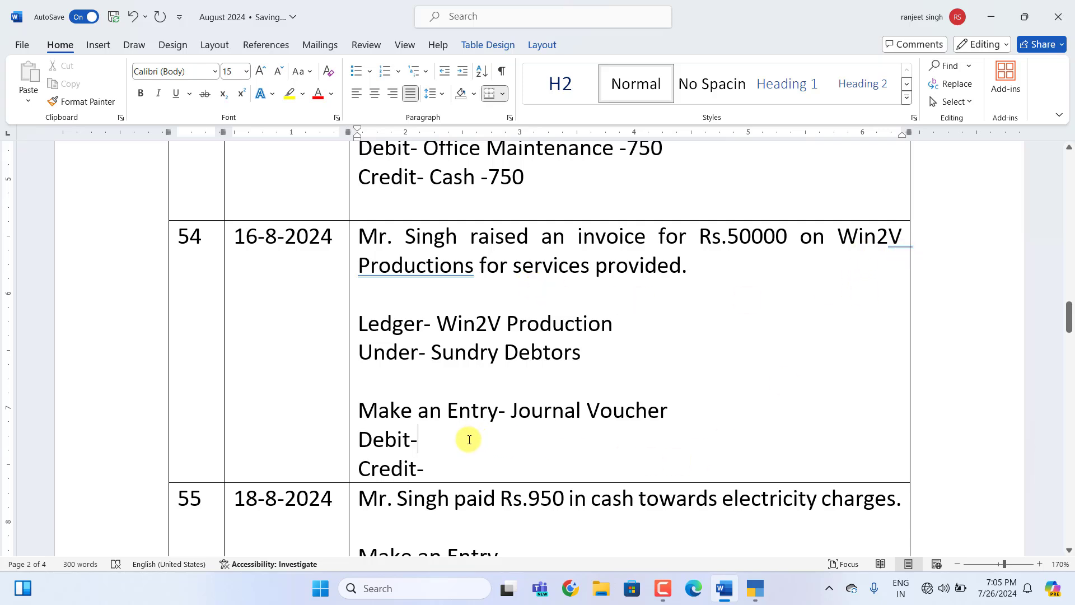
{"action": "type", "text": "Win2V Production"}
{"action": "type", "text": "-50000"}
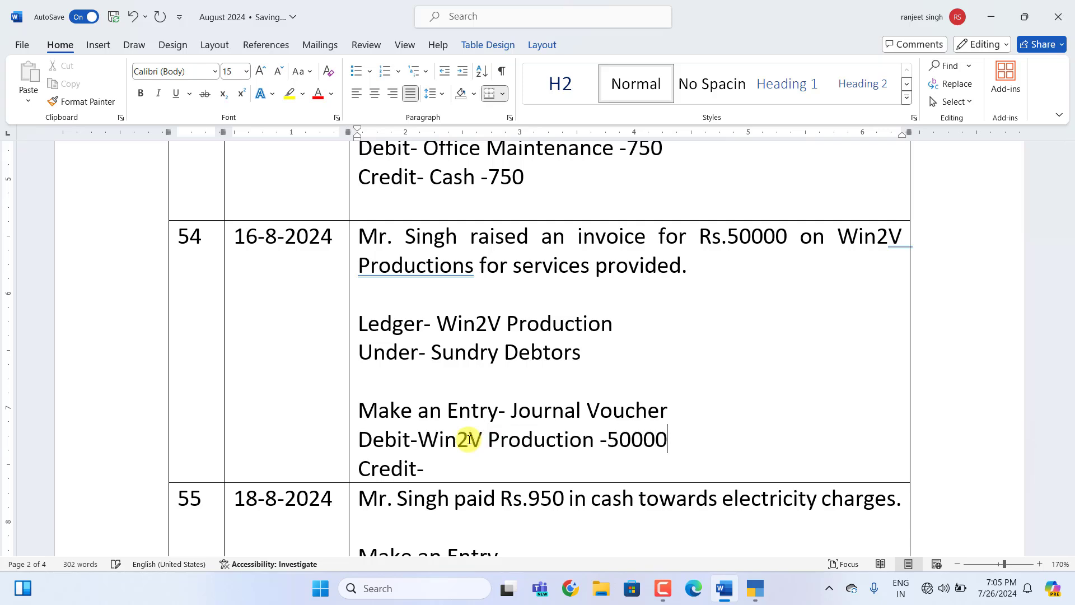
{"action": "left_click", "coordinate": [453, 469]}
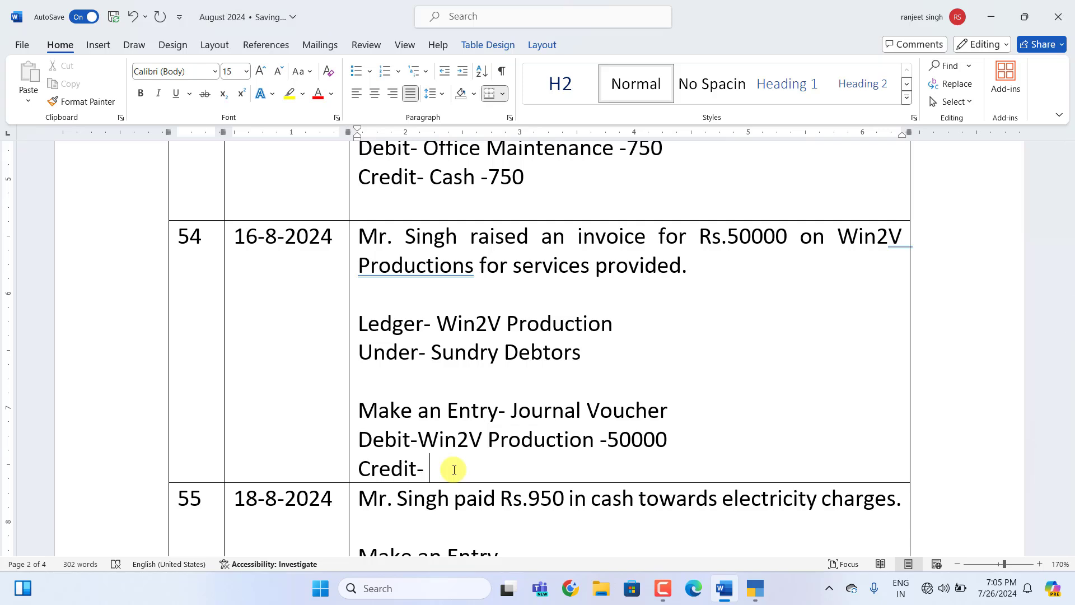
{"action": "type", "text": "Consulting Revenue "}
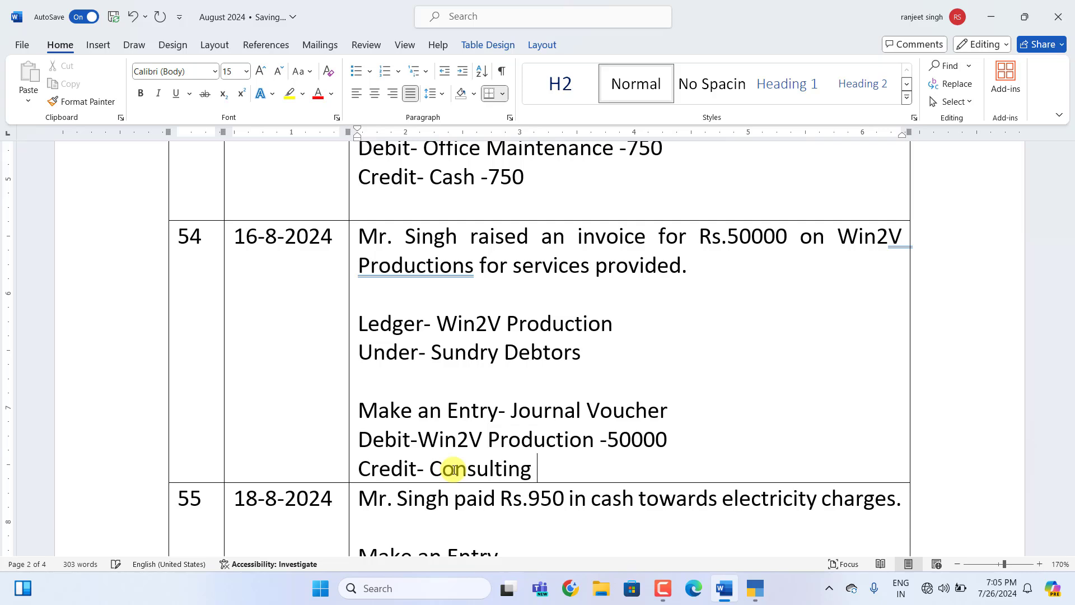
{"action": "type", "text": "-50000"}
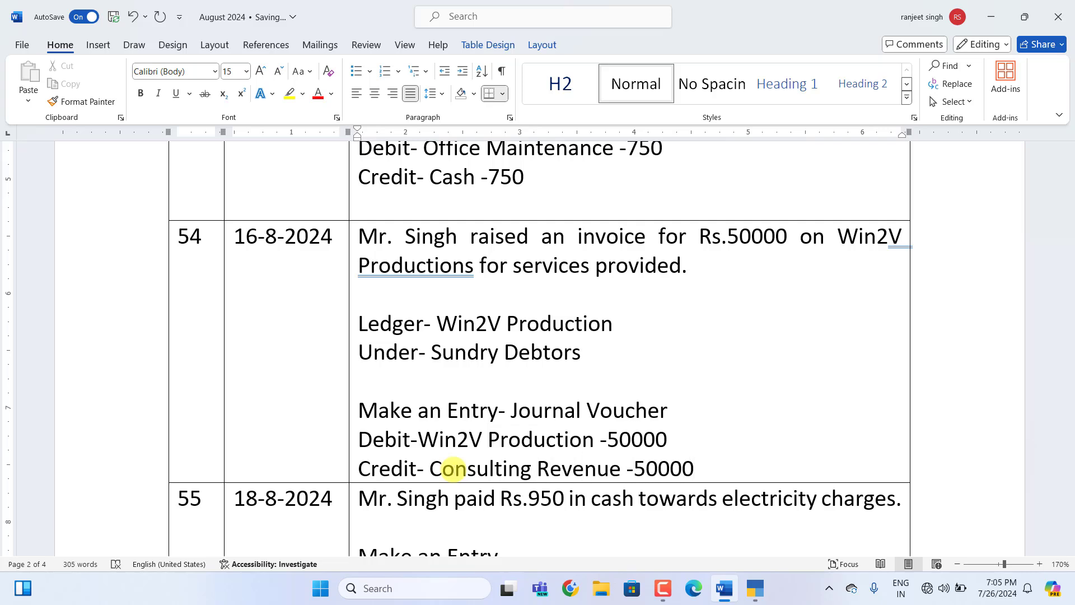
Switch to TallyPrime and begin a new ledger named Win2V Production under the Sundry Debtors group.
{"action": "left_click", "coordinate": [755, 588]}
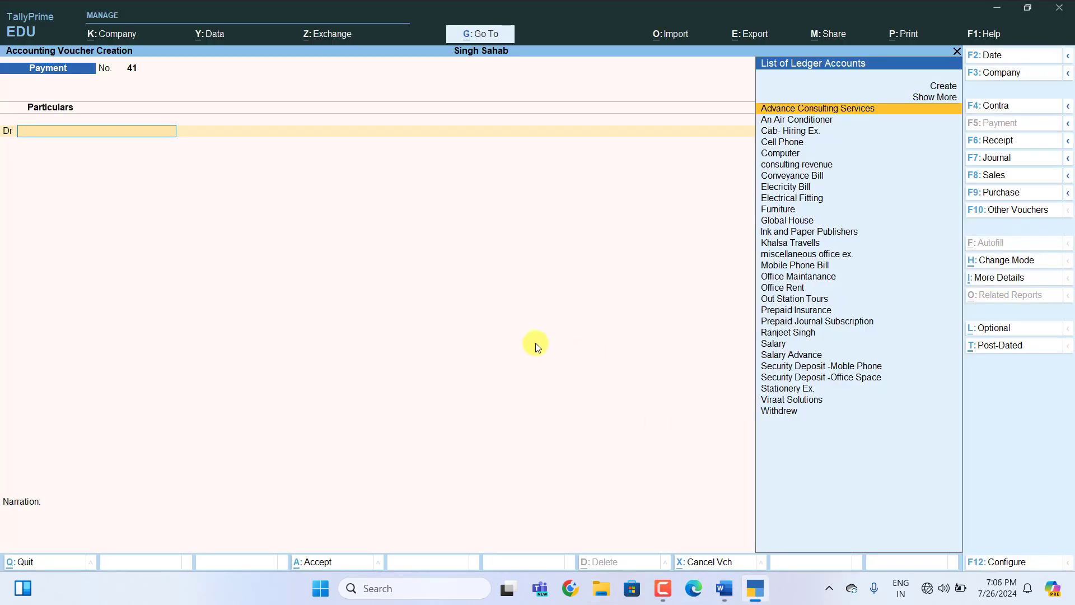
{"action": "key", "text": "alt+c"}
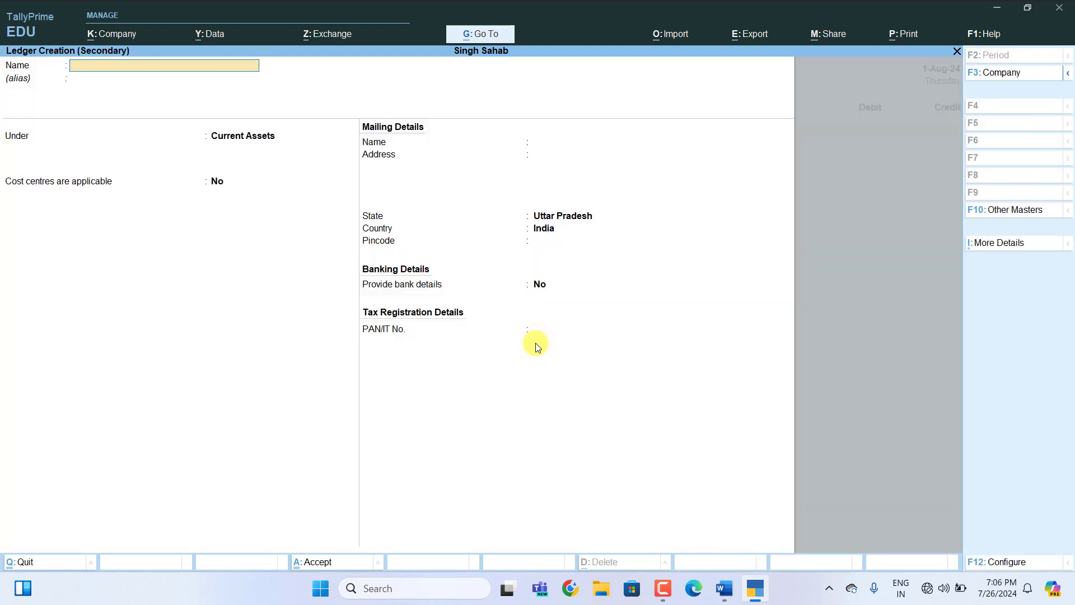
{"action": "type", "text": "Win2V Production"}
{"action": "key", "text": "Return"}
{"action": "key", "text": "Return"}
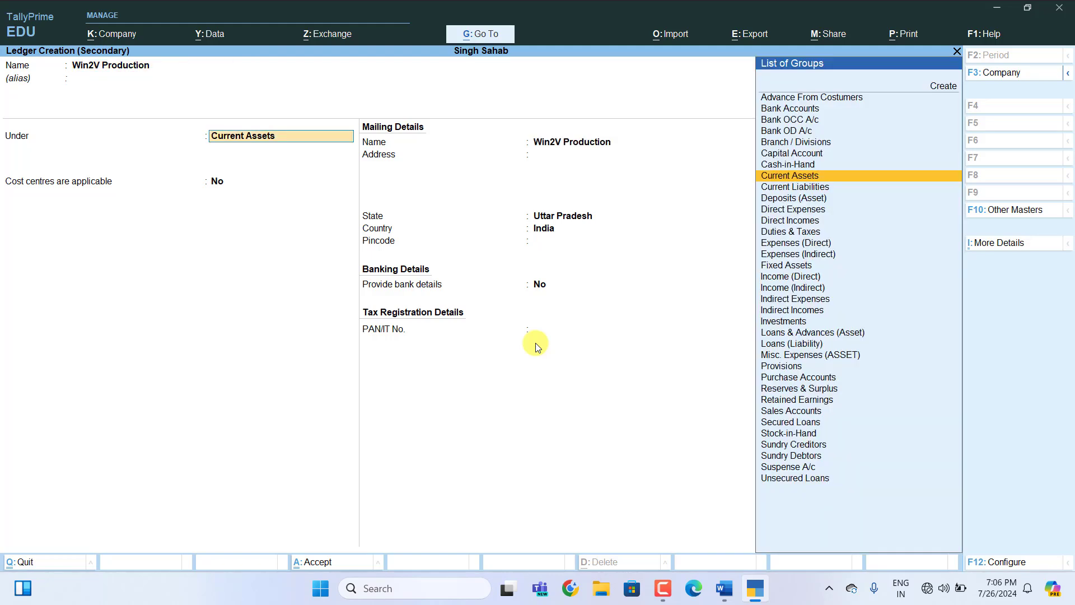
{"action": "type", "text": "S"}
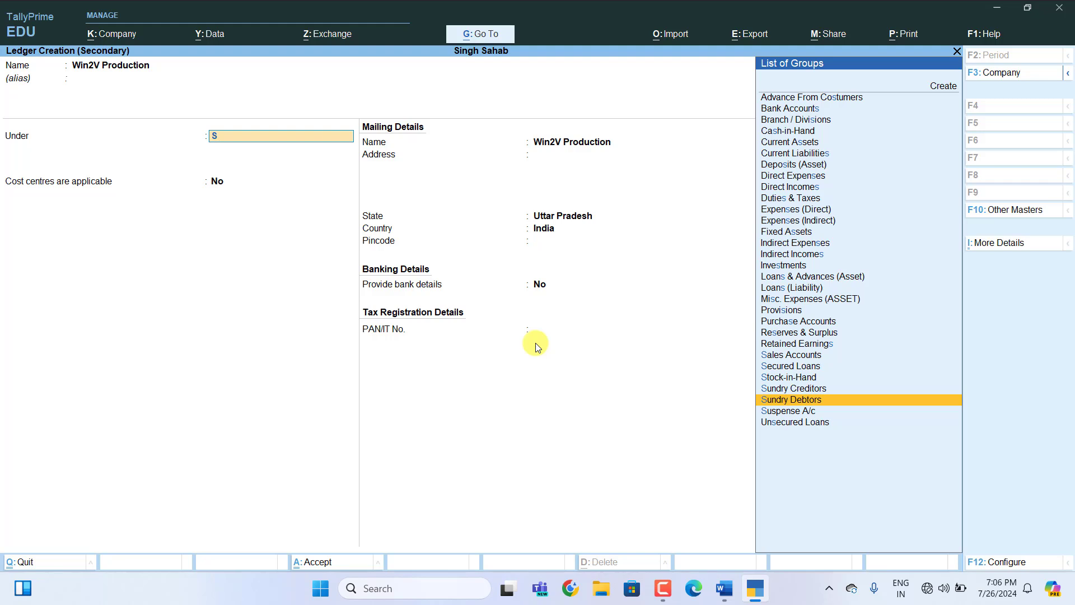
{"action": "key", "text": "Return"}
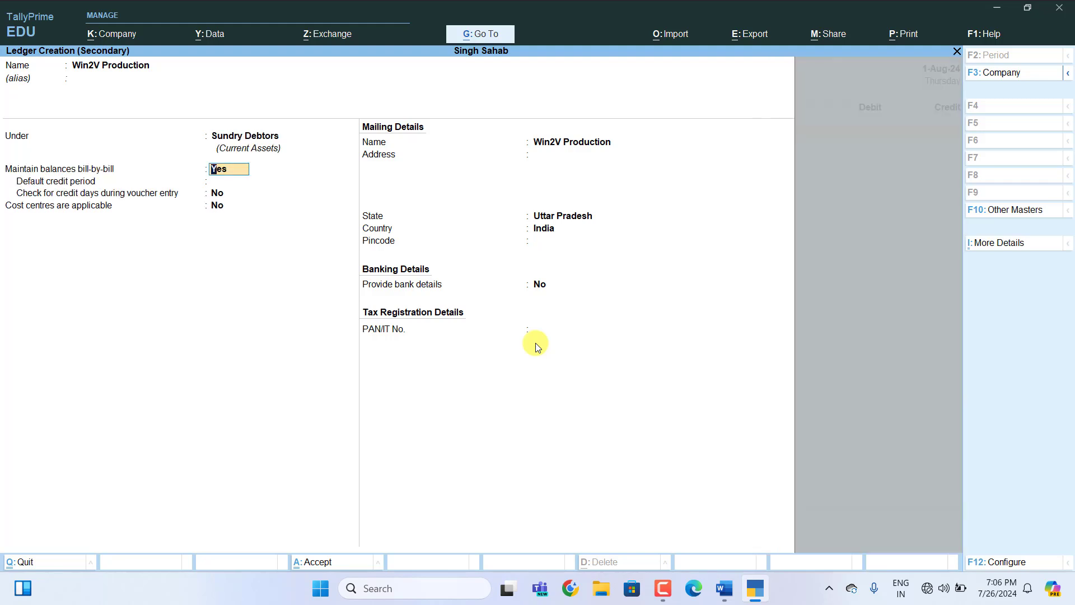
Keep the Win2V Production ledger's remaining details at their defaults and save the ledger.
{"action": "key", "text": "Return"}
{"action": "key", "text": "Return"}
{"action": "key", "text": "Return"}
{"action": "key", "text": "Return"}
{"action": "key", "text": "Return"}
{"action": "key", "text": "Return"}
{"action": "key", "text": "Return"}
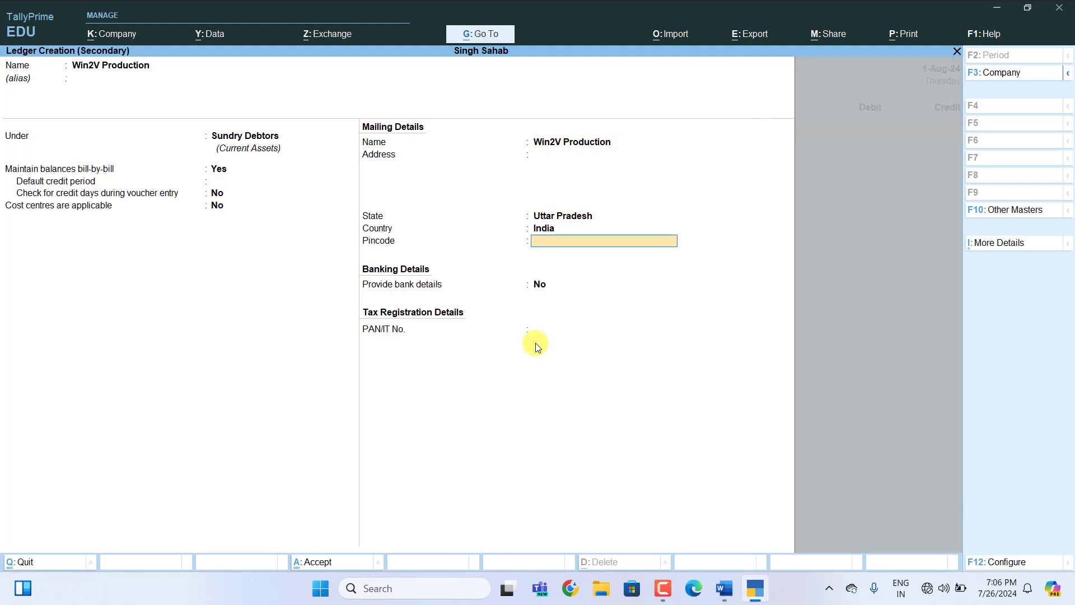
{"action": "key", "text": "Return"}
{"action": "key", "text": "Return"}
{"action": "key", "text": "Return"}
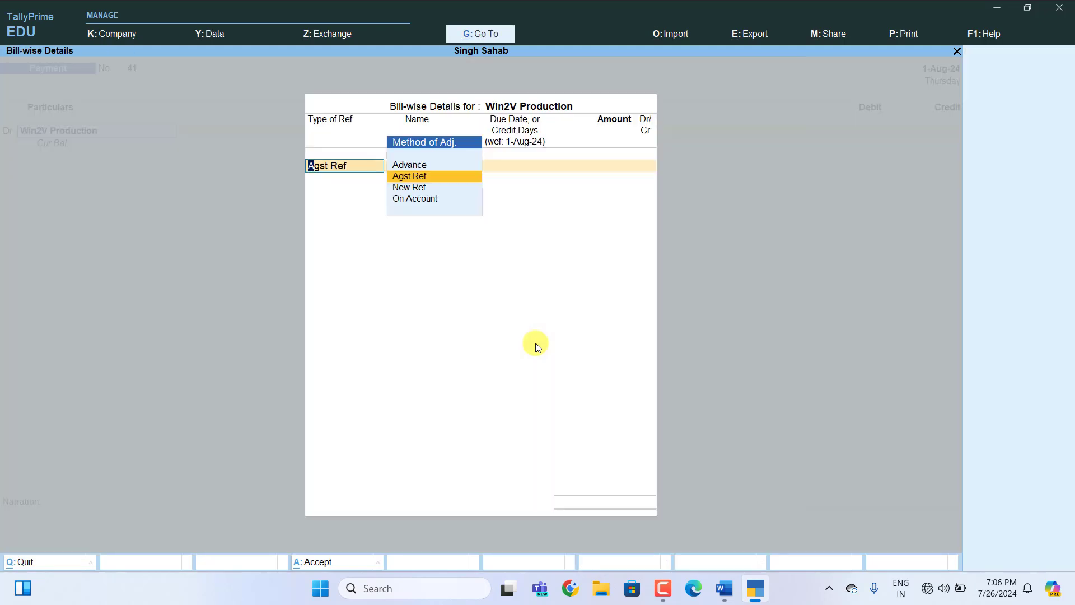
Quit the bill-wise details for the payment voucher and change the voucher type to Journal.
{"action": "key", "text": "Escape"}
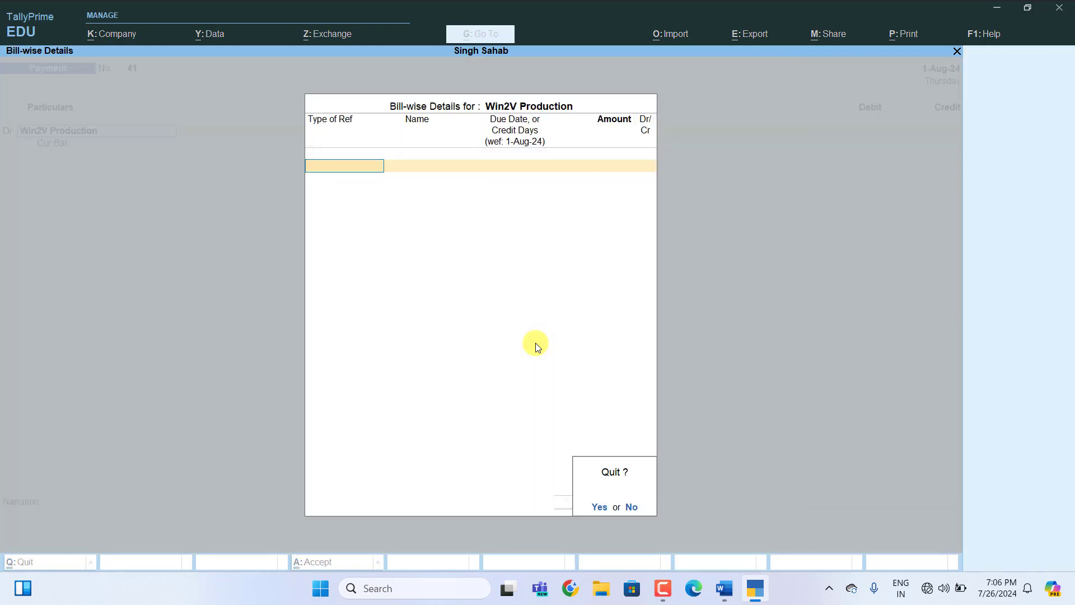
{"action": "key", "text": "Return"}
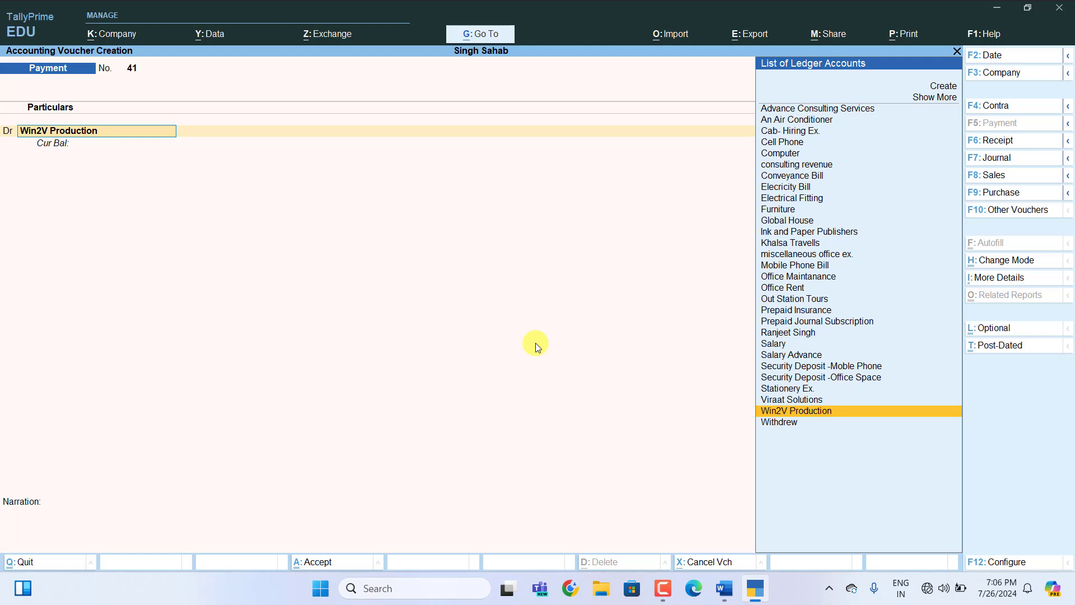
{"action": "key", "text": "F7"}
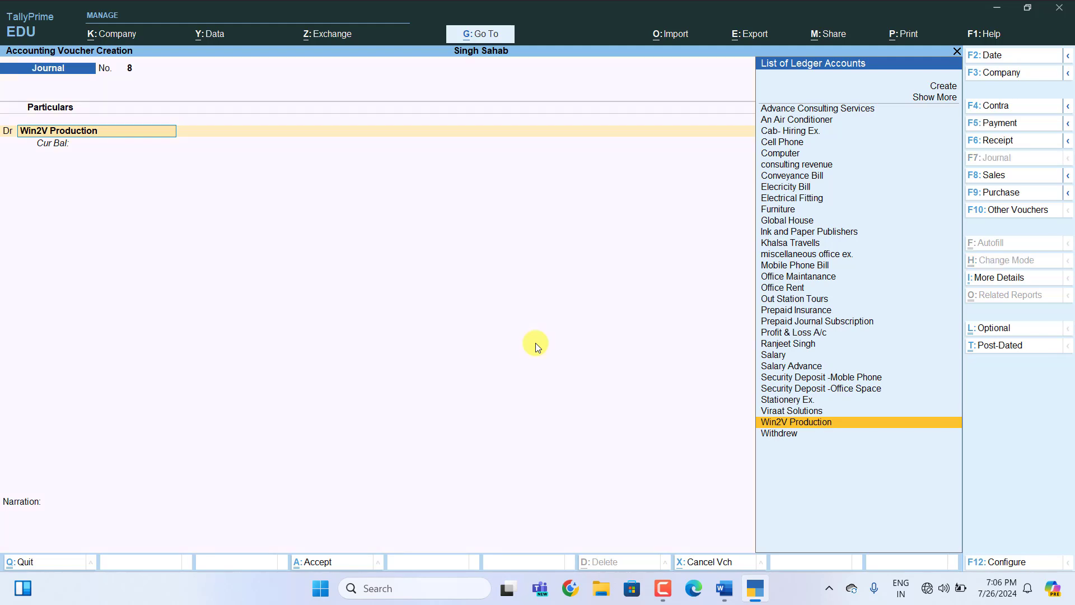
Debit Win2V Production with 50000 as a New Ref bill named 1, leaving the due date blank.
{"action": "key", "text": "Return"}
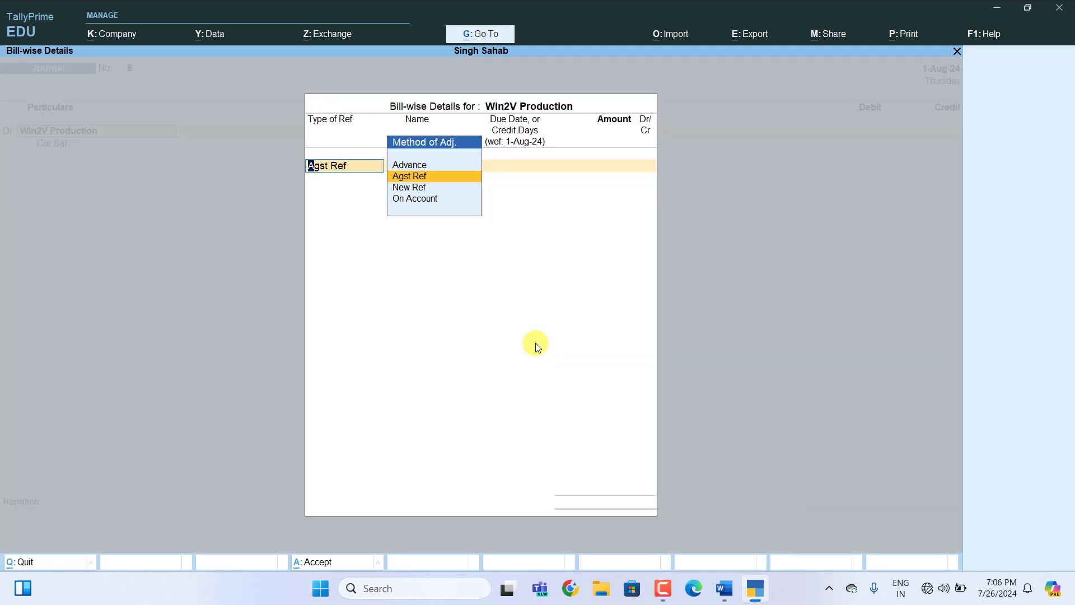
{"action": "key", "text": "Down"}
{"action": "key", "text": "Return"}
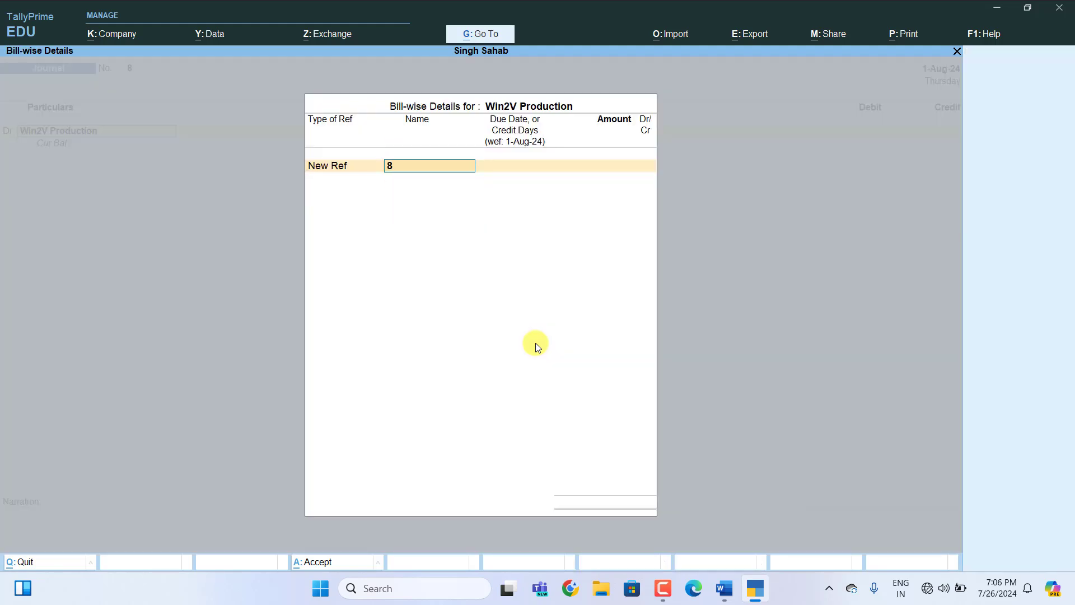
{"action": "type", "text": "1"}
{"action": "key", "text": "Return"}
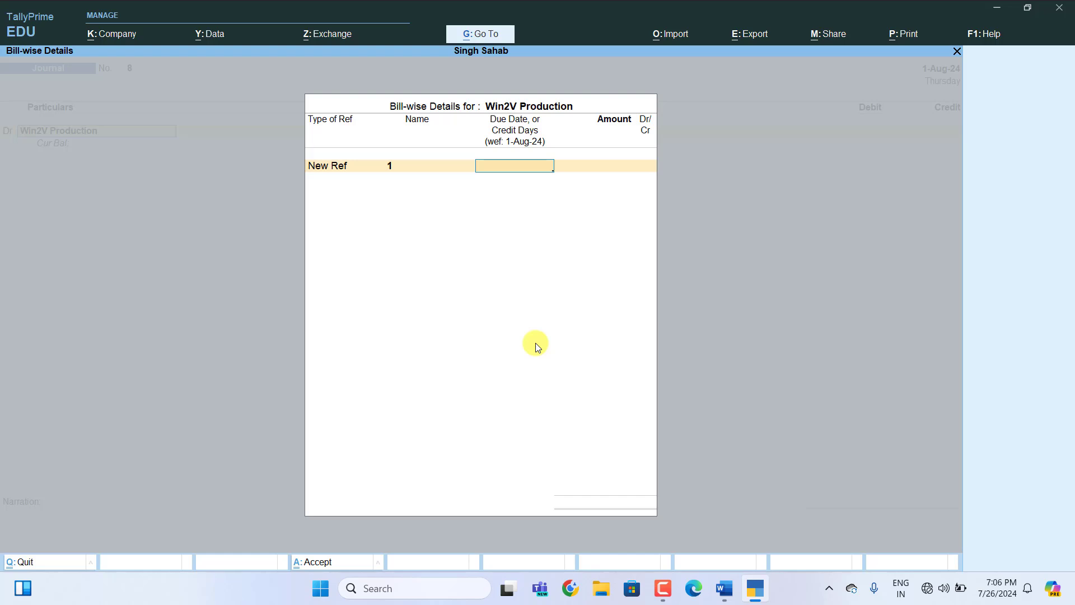
{"action": "key", "text": "Return"}
{"action": "type", "text": "5"}
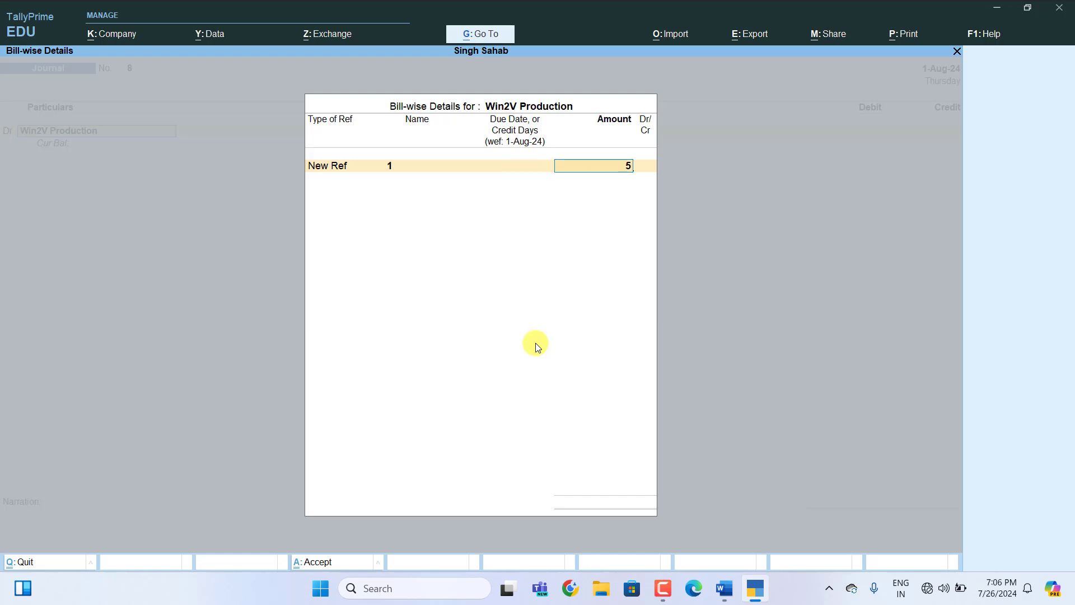
{"action": "type", "text": "0000"}
{"action": "key", "text": "Return"}
{"action": "key", "text": "Return"}
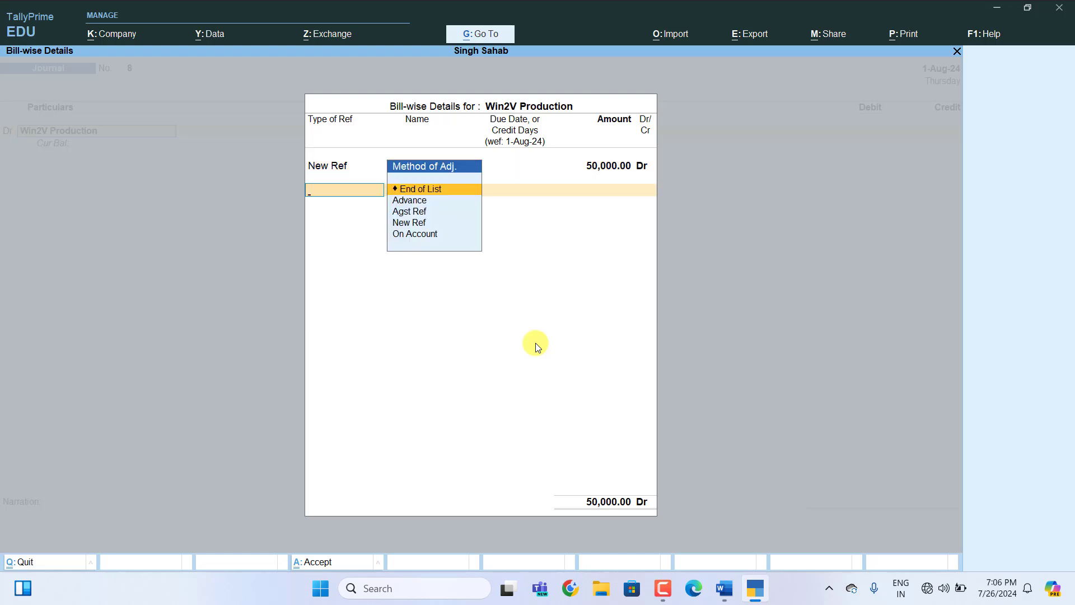
{"action": "key", "text": "Return"}
{"action": "key", "text": "Return"}
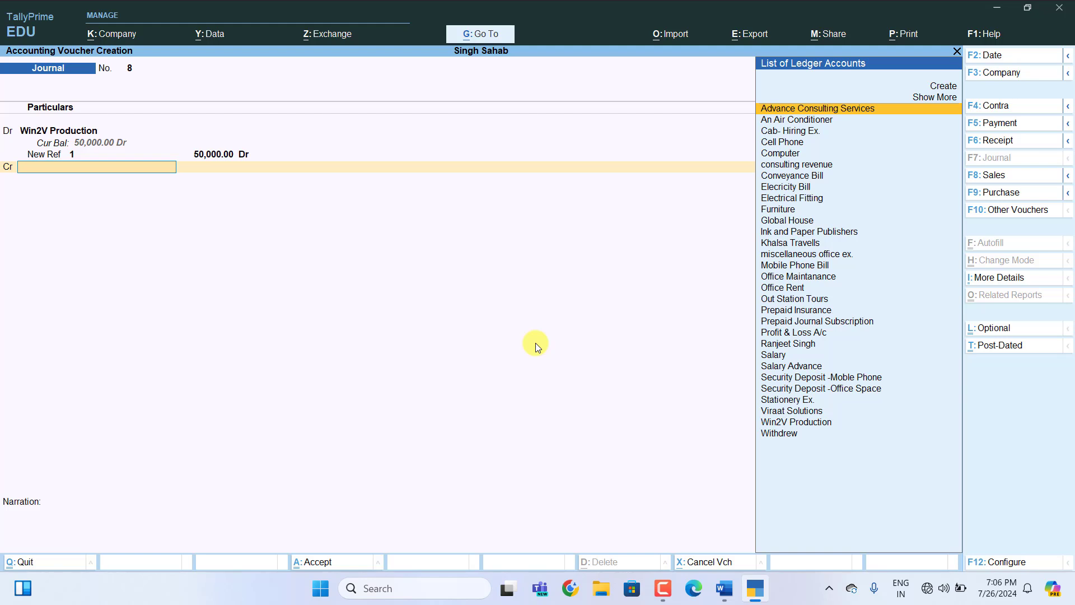
Credit consulting revenue with 50000 and save the journal voucher without a narration.
{"action": "type", "text": "C"}
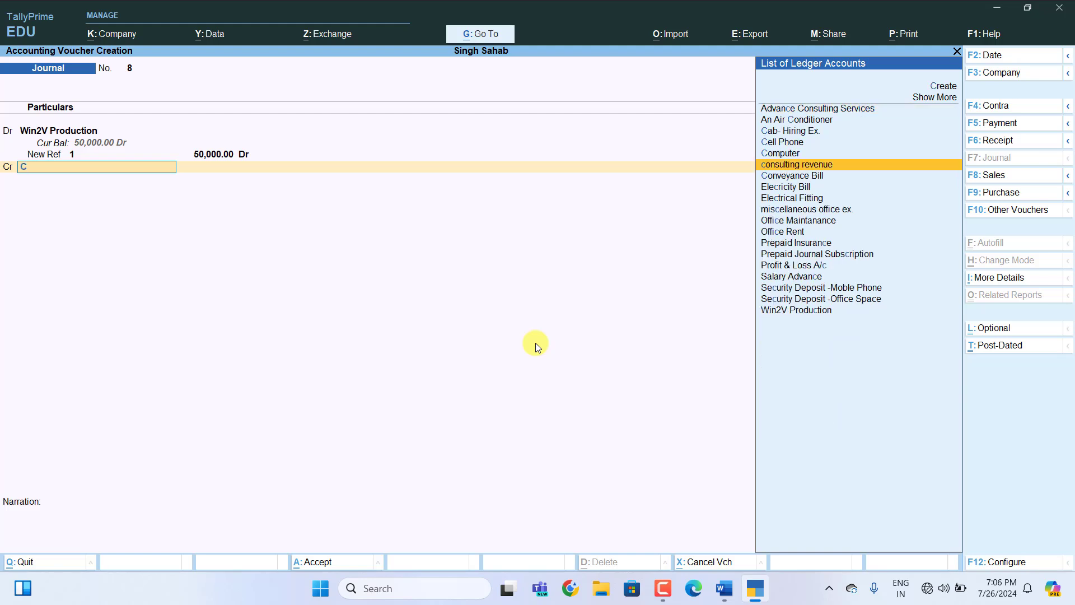
{"action": "key", "text": "Return"}
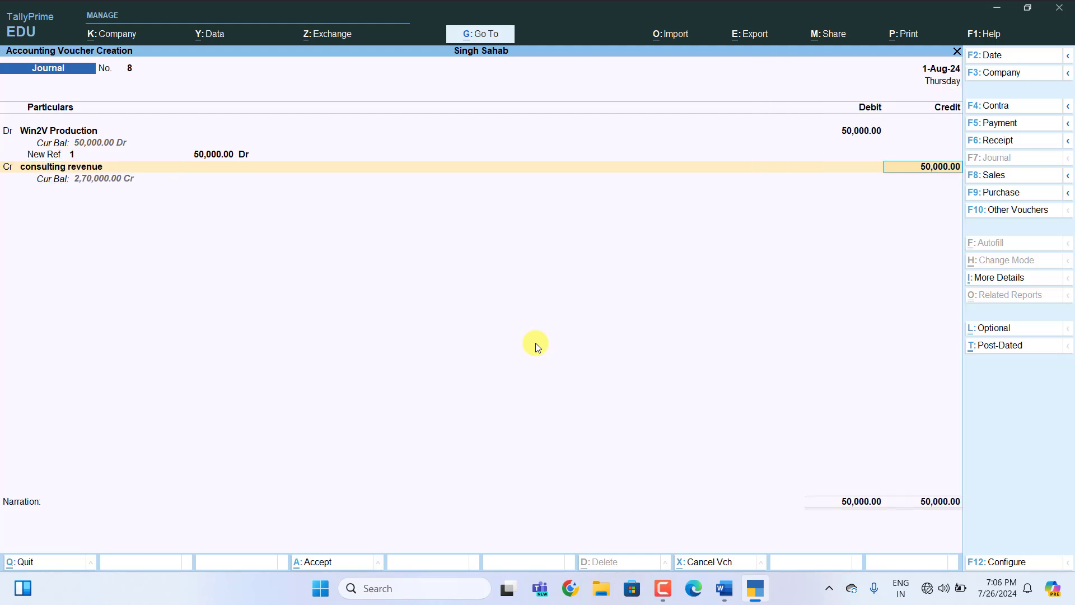
{"action": "key", "text": "Return"}
{"action": "key", "text": "Return"}
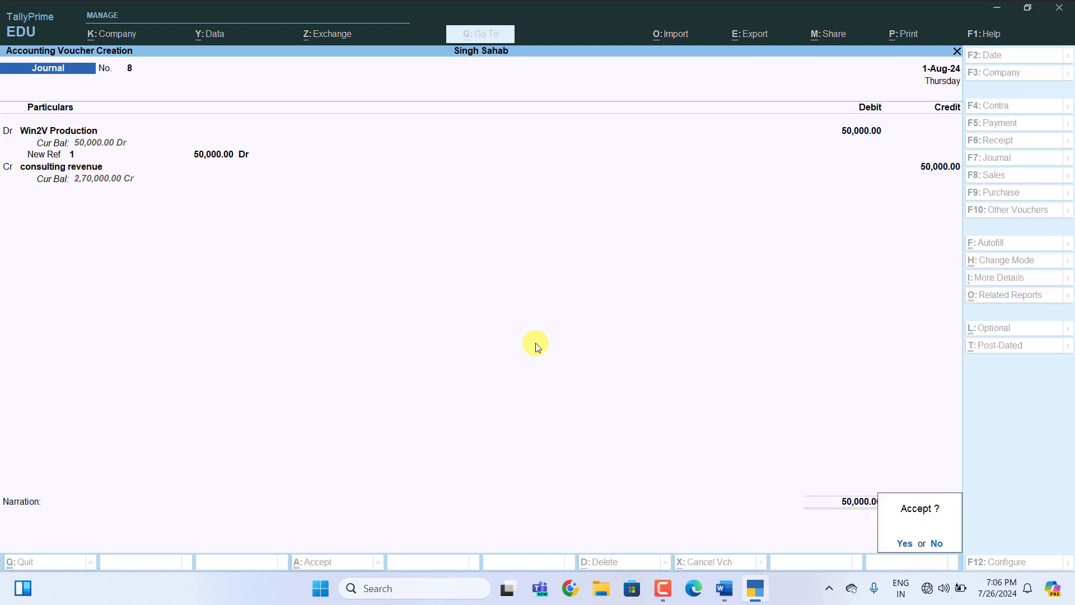
{"action": "key", "text": "Return"}
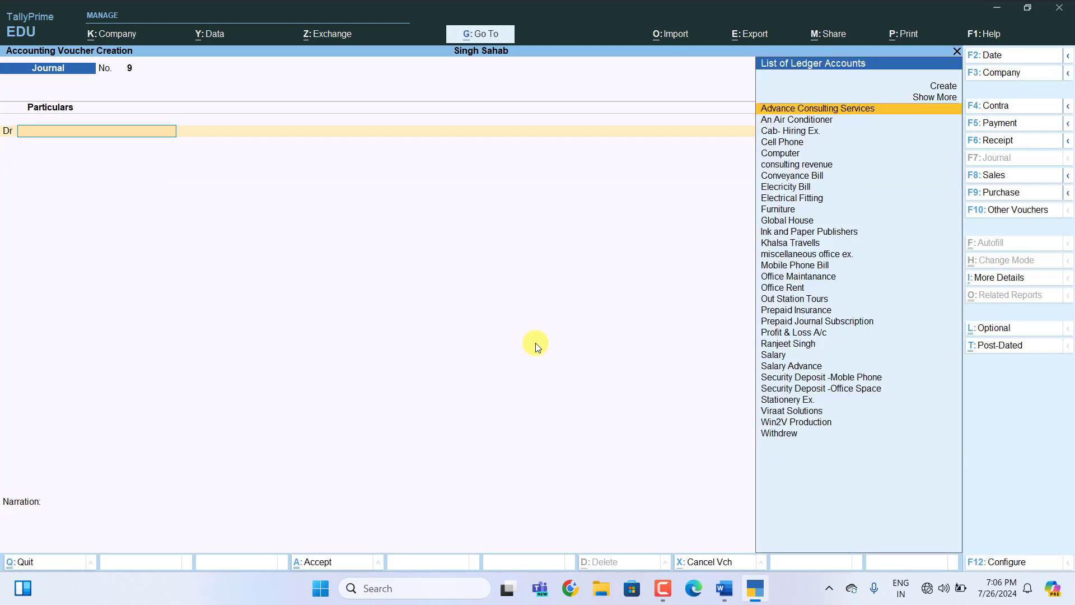
Switch to Word and complete transaction 55 as a Payment Voucher with debit Electricity Bill -950 and credit Cash -950.
{"action": "left_click", "coordinate": [725, 588]}
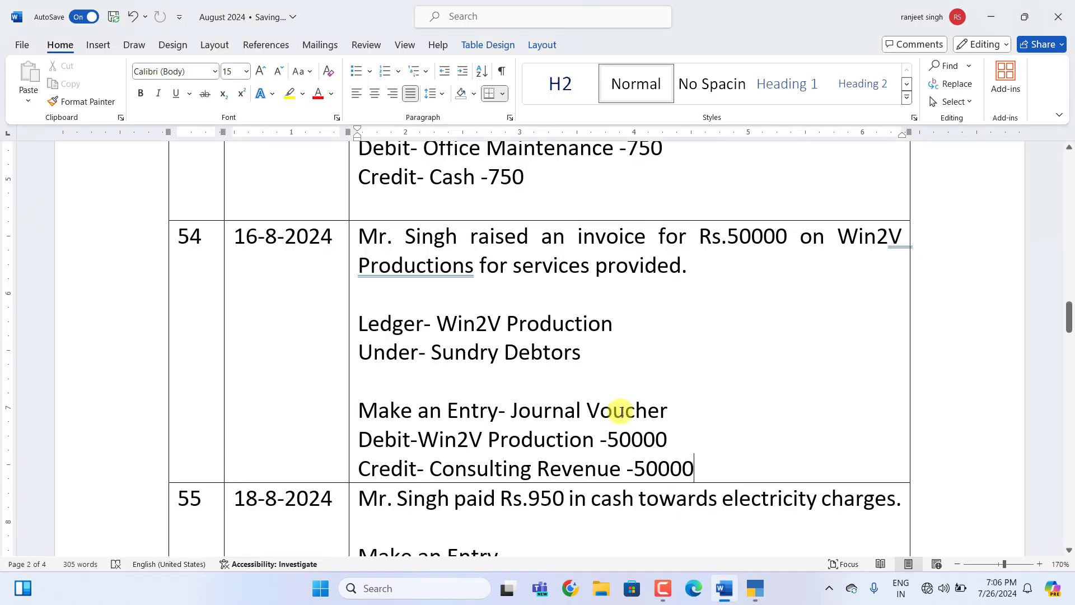
{"action": "scroll", "coordinate": [618, 396], "scroll_direction": "down", "scroll_amount": 3}
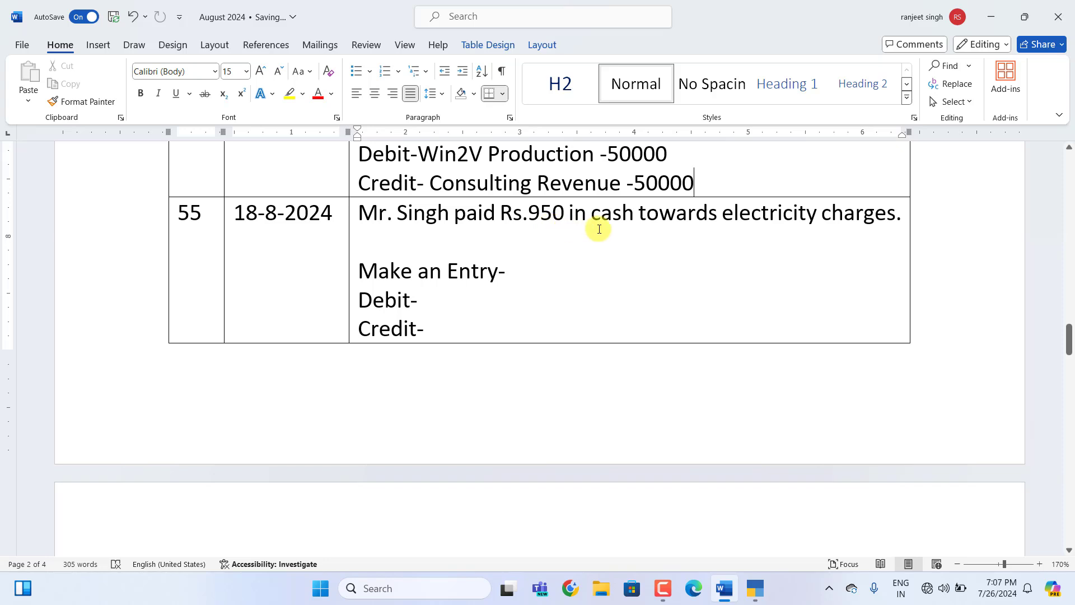
{"action": "left_click", "coordinate": [519, 274]}
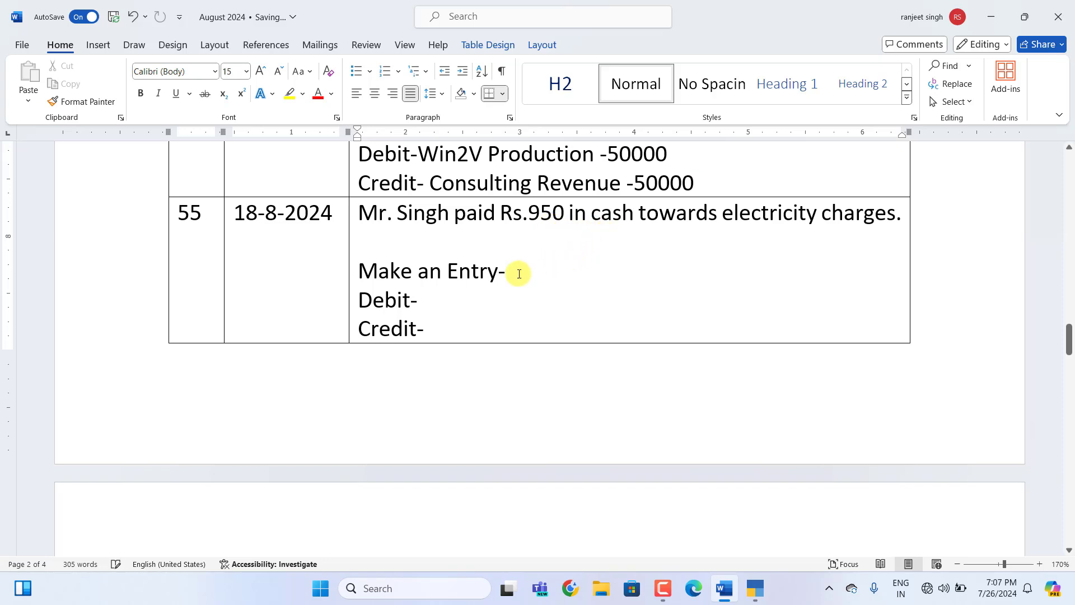
{"action": "type", "text": "Pay"}
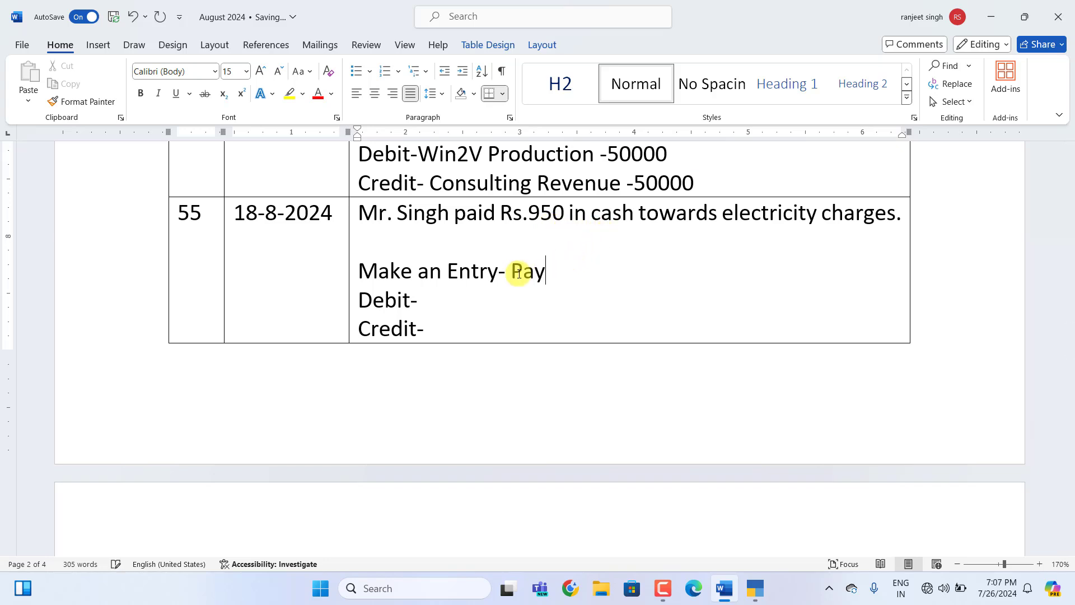
{"action": "type", "text": "ment Voucher"}
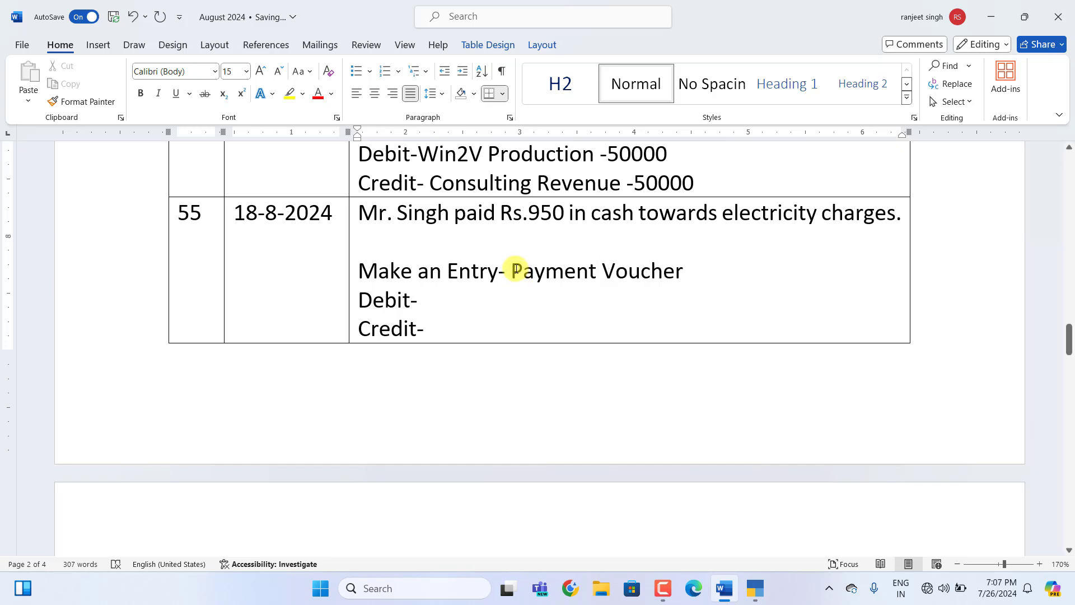
{"action": "left_click", "coordinate": [469, 307]}
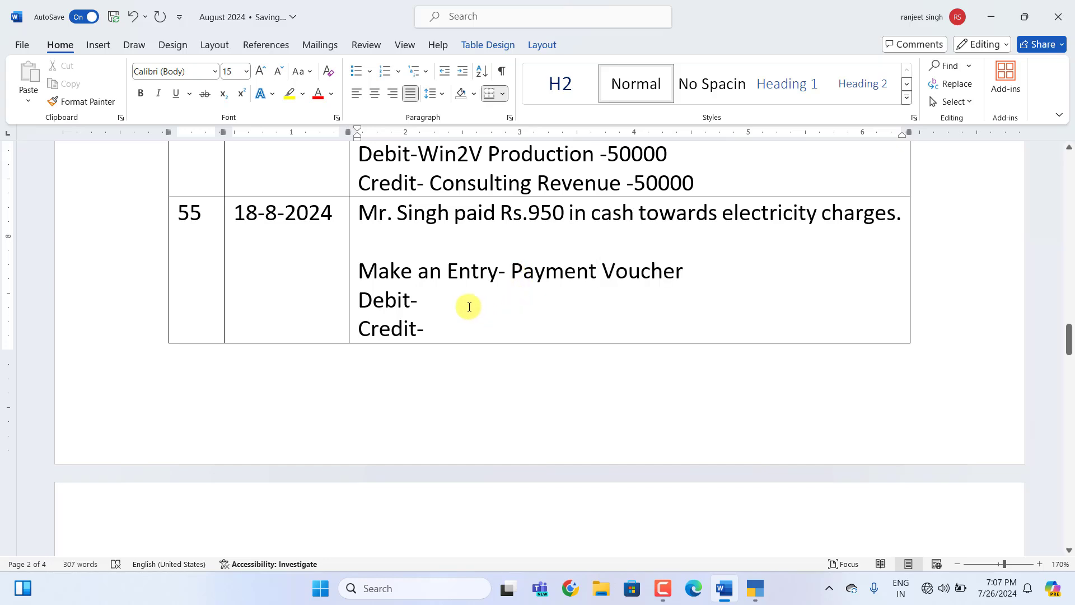
{"action": "type", "text": "Electricity Bill -950"}
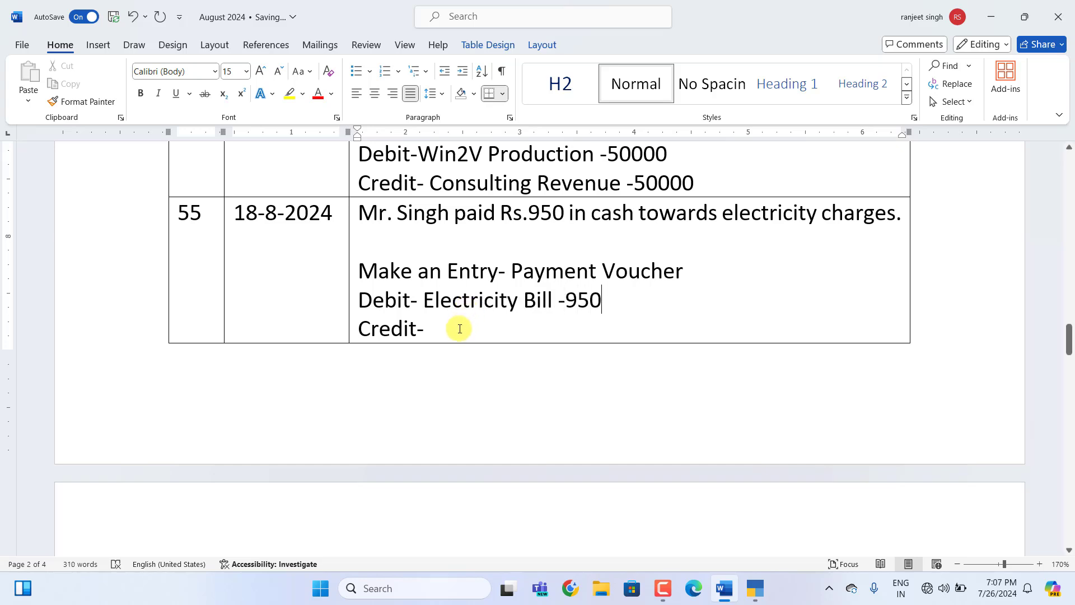
{"action": "left_click", "coordinate": [459, 328]}
{"action": "type", "text": "C"}
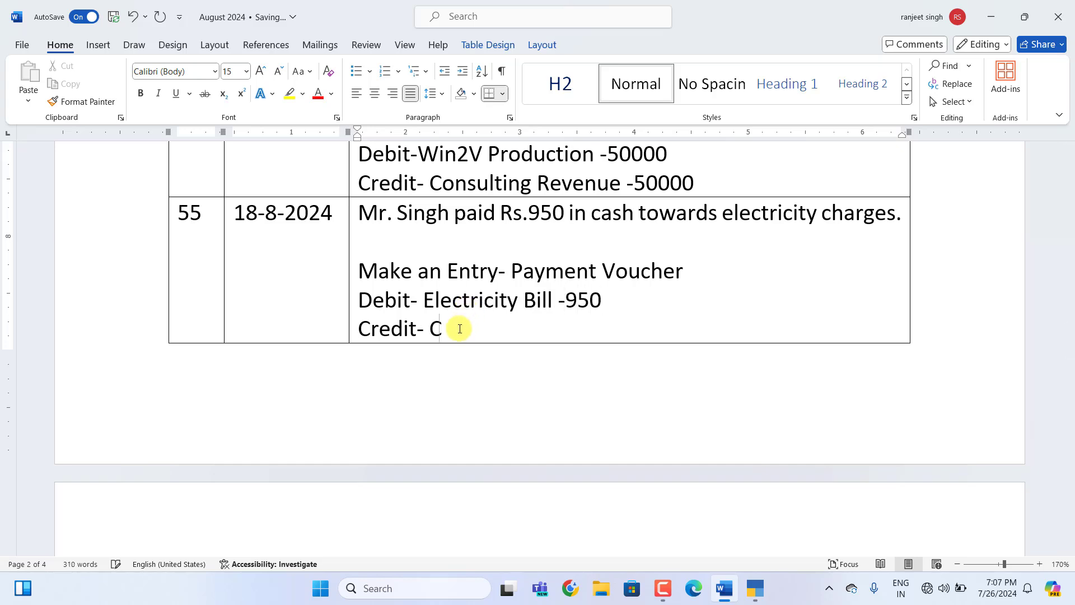
{"action": "type", "text": "ash -950"}
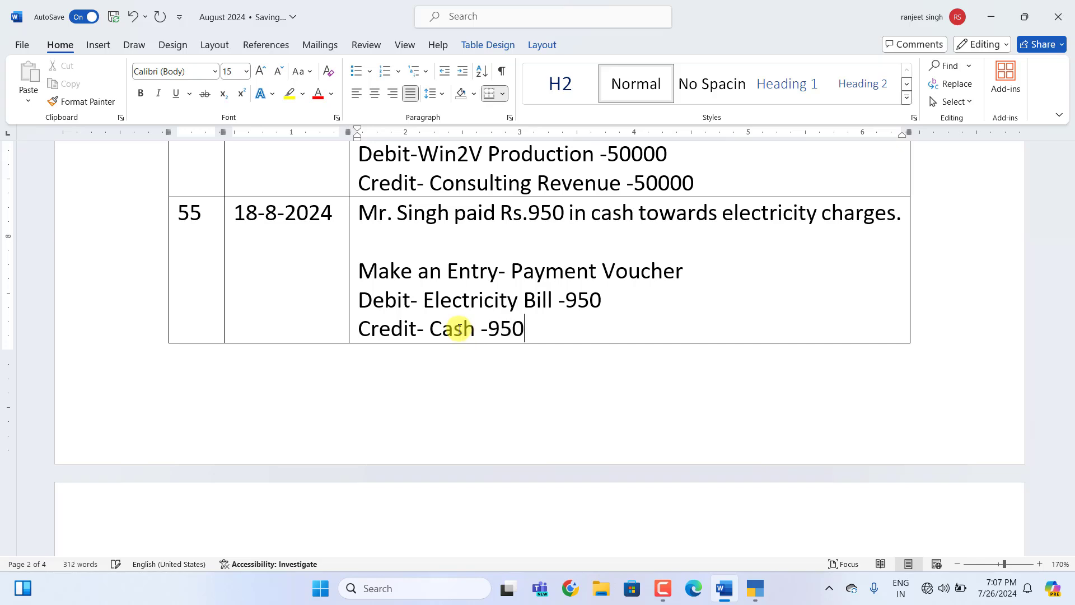
Switch to TallyPrime, change the voucher type to Payment and debit Elecricity Bill with 950.
{"action": "left_click", "coordinate": [754, 589]}
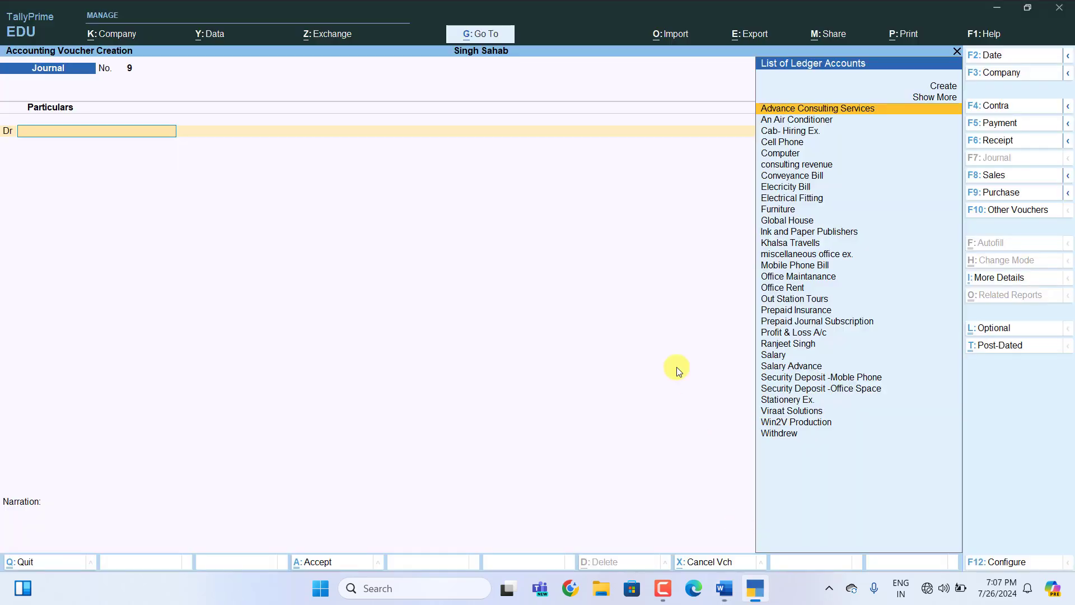
{"action": "key", "text": "F5"}
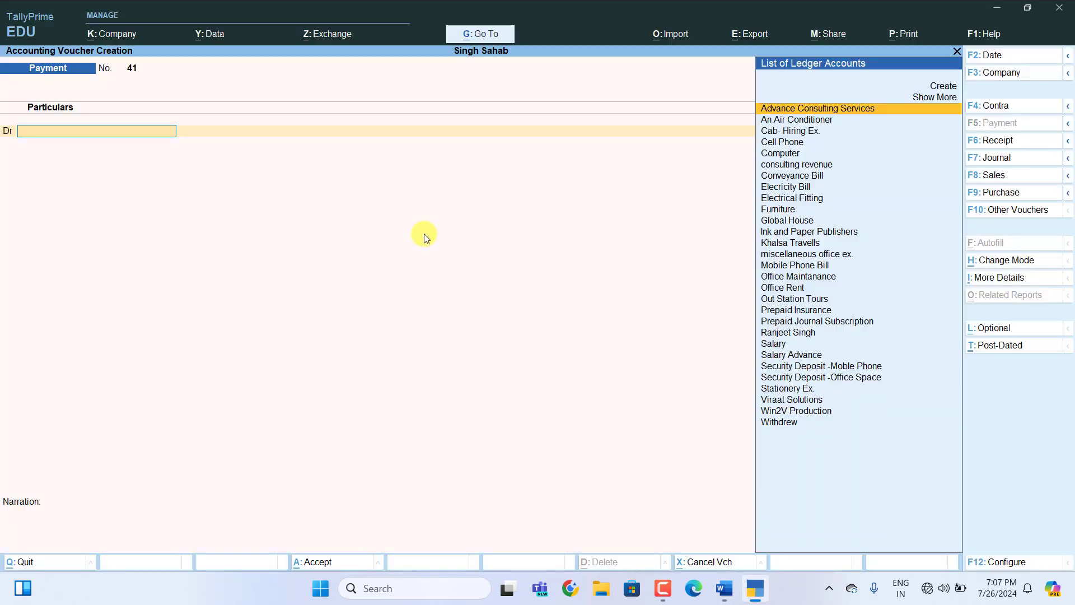
{"action": "type", "text": "E"}
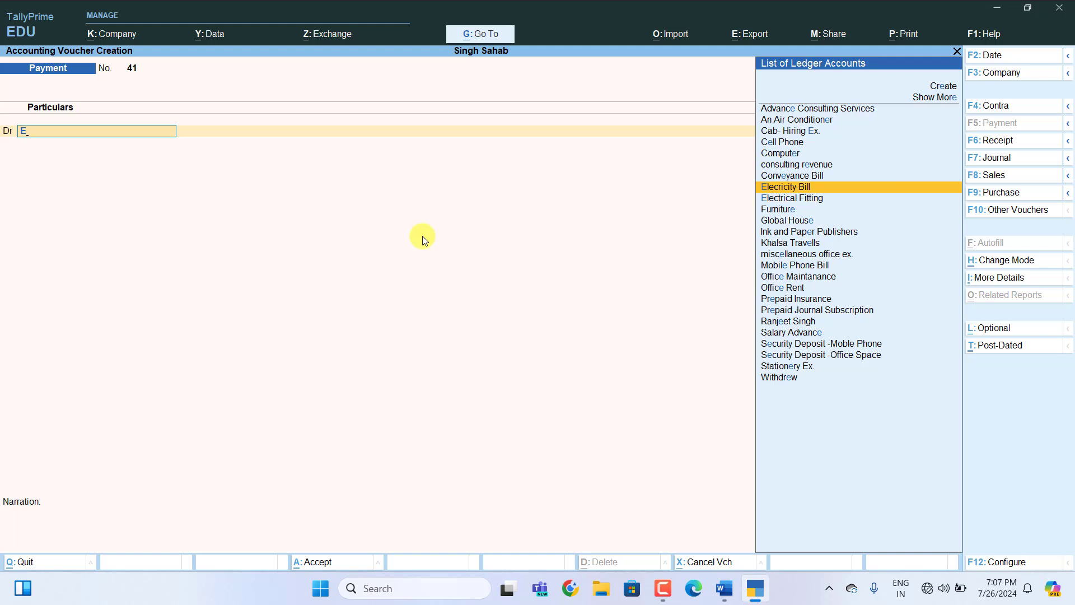
{"action": "key", "text": "Return"}
{"action": "type", "text": "95"}
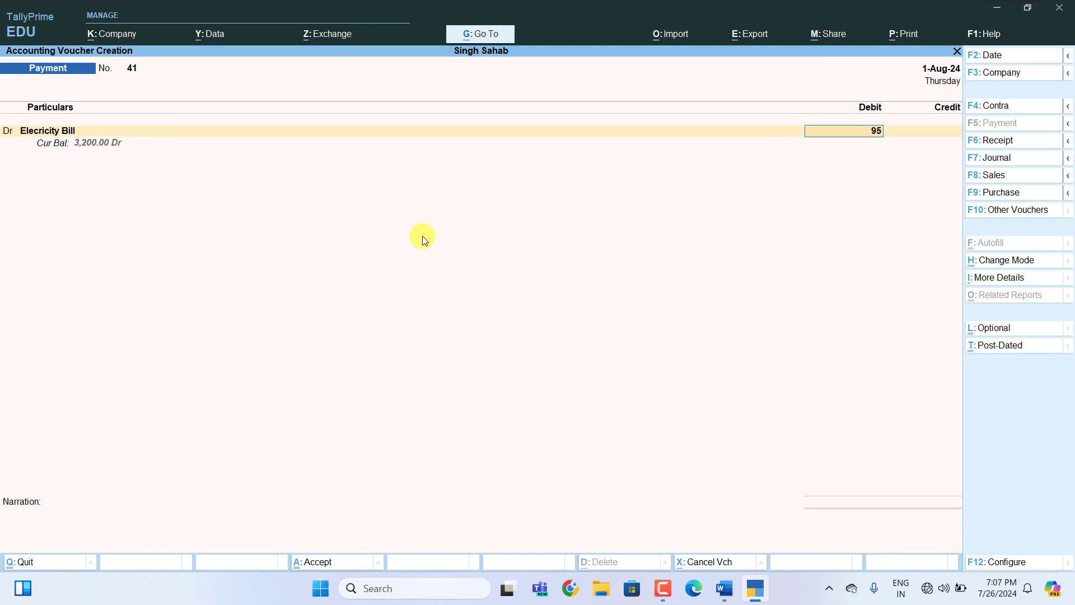
{"action": "type", "text": "0"}
{"action": "key", "text": "Return"}
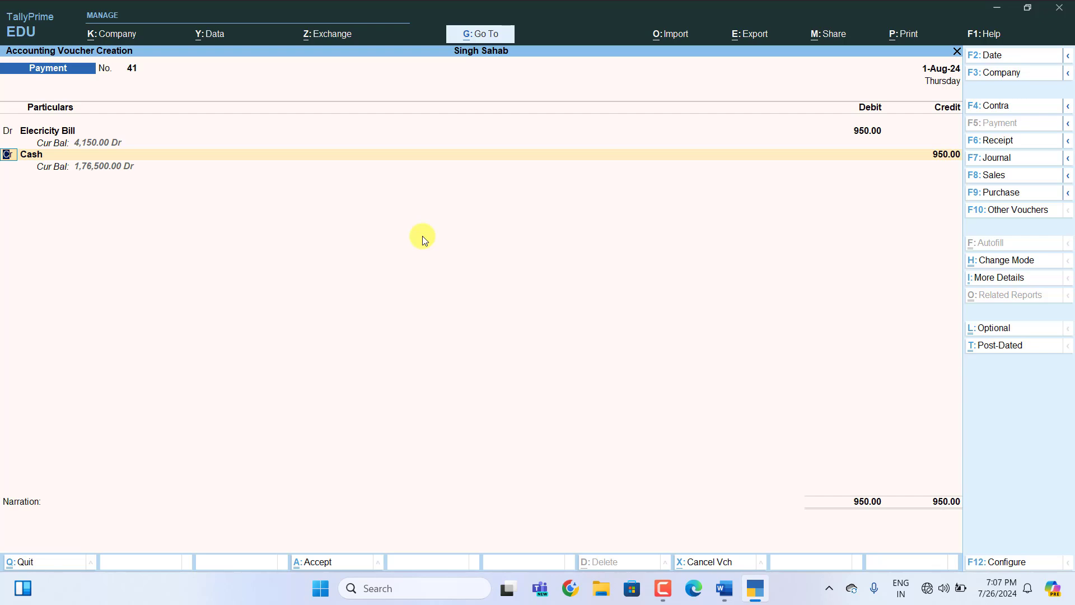
Credit Cash with 950 and save the payment voucher without a narration.
{"action": "key", "text": "Return"}
{"action": "key", "text": "Return"}
{"action": "key", "text": "Return"}
{"action": "key", "text": "Return"}
{"action": "key", "text": "Return"}
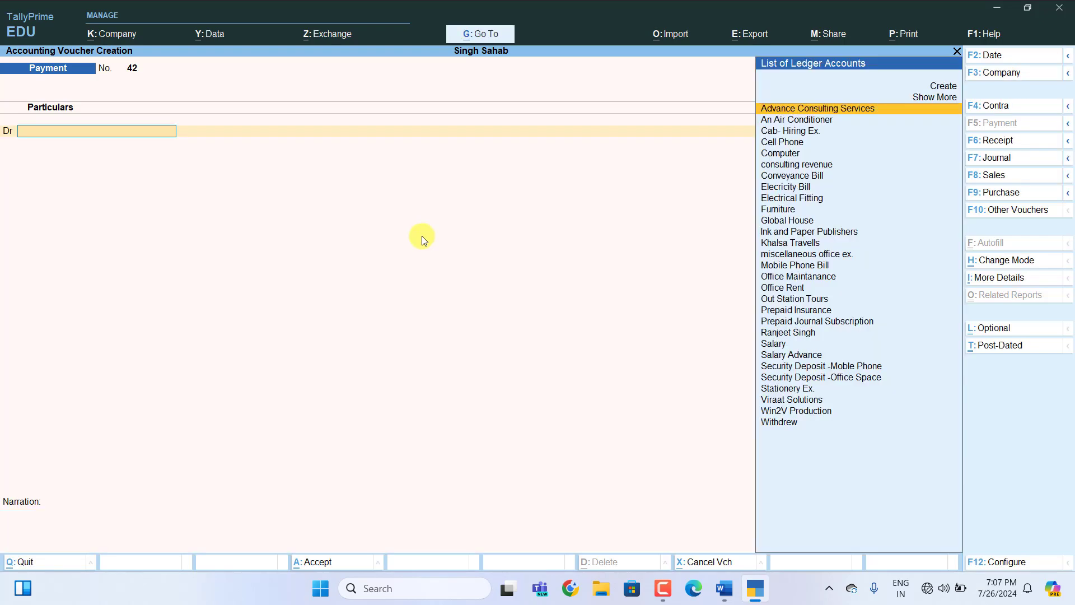
Switch to Word and complete transaction 56 as a Payment Voucher with debit Mobile Phone Bill -2100 and credit SBI Bank -2100.
{"action": "left_click", "coordinate": [724, 588]}
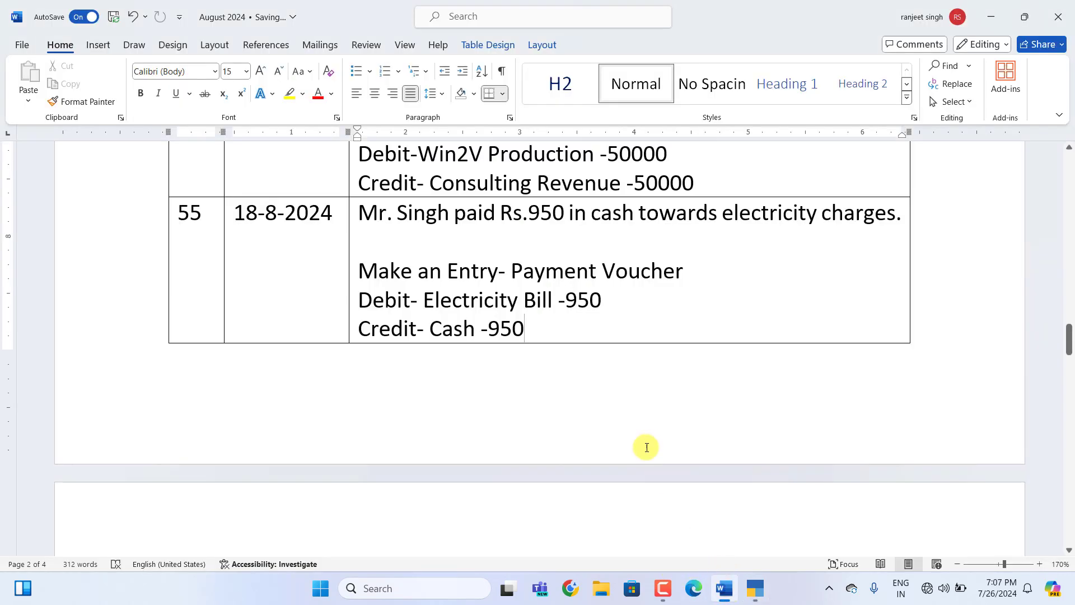
{"action": "scroll", "coordinate": [644, 431], "scroll_direction": "down", "scroll_amount": 7}
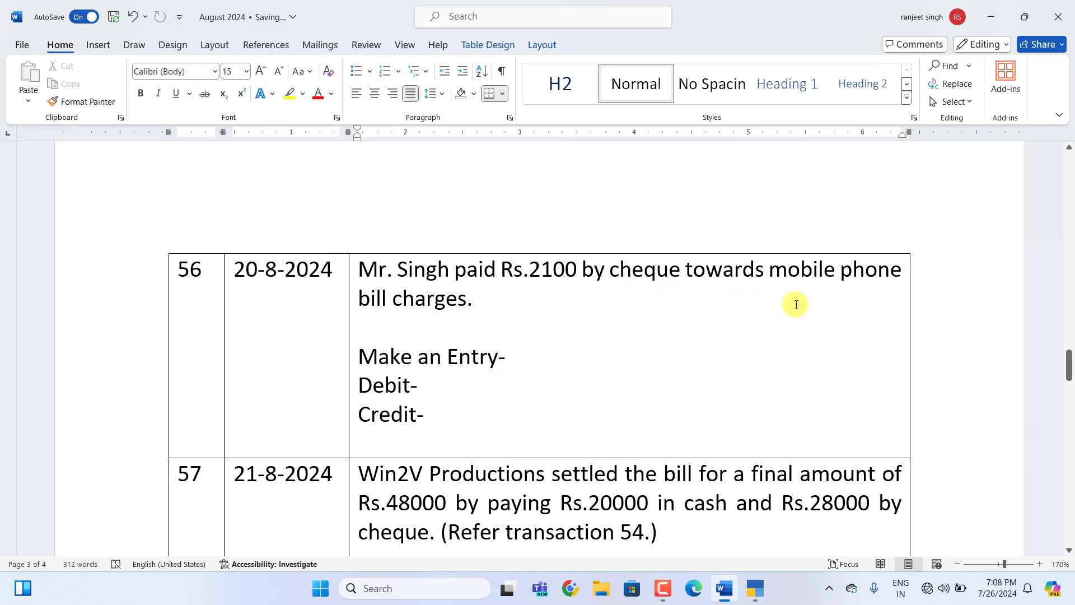
{"action": "left_click", "coordinate": [525, 360]}
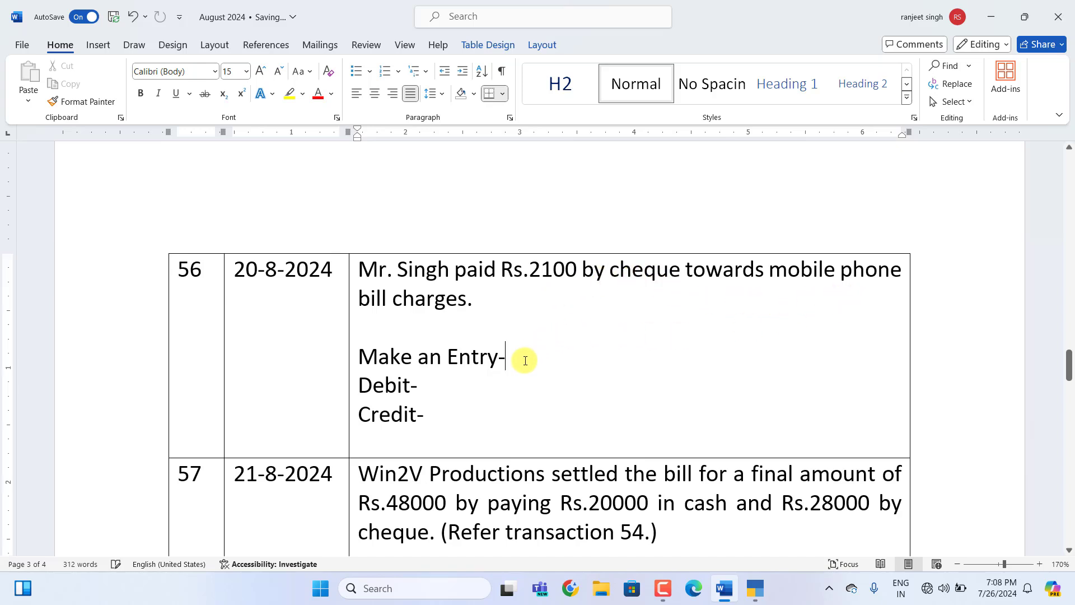
{"action": "type", "text": "Pay"}
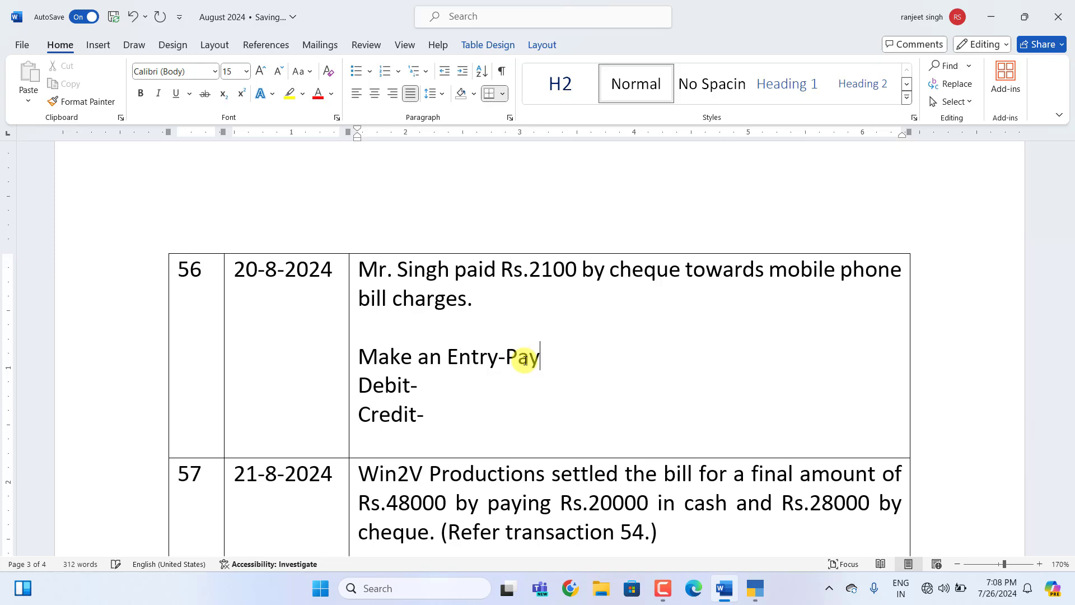
{"action": "type", "text": "ment Voucher"}
{"action": "left_click", "coordinate": [447, 387]}
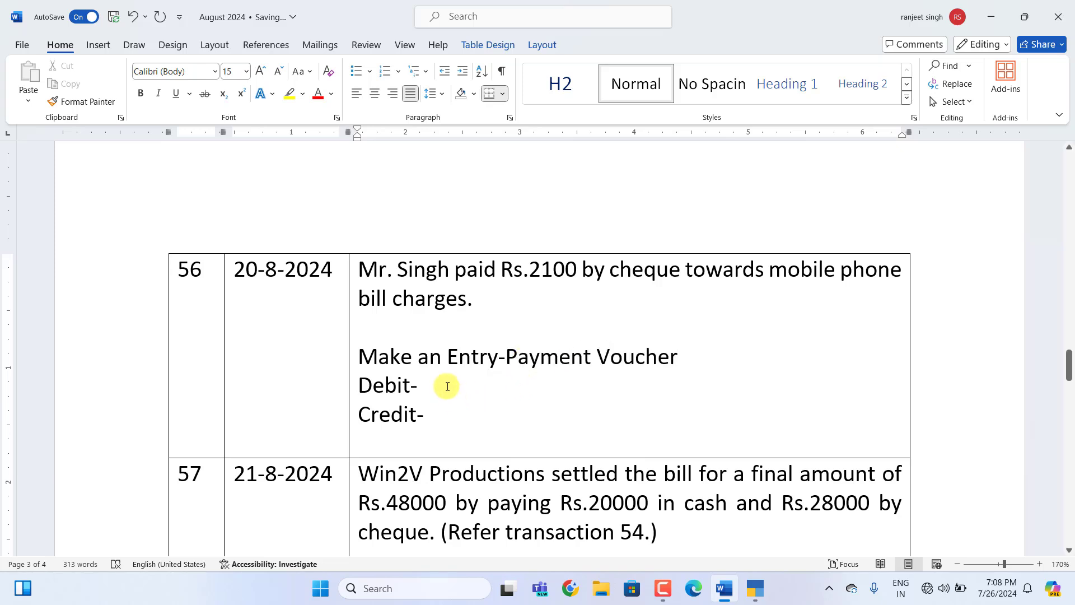
{"action": "type", "text": "Mo"}
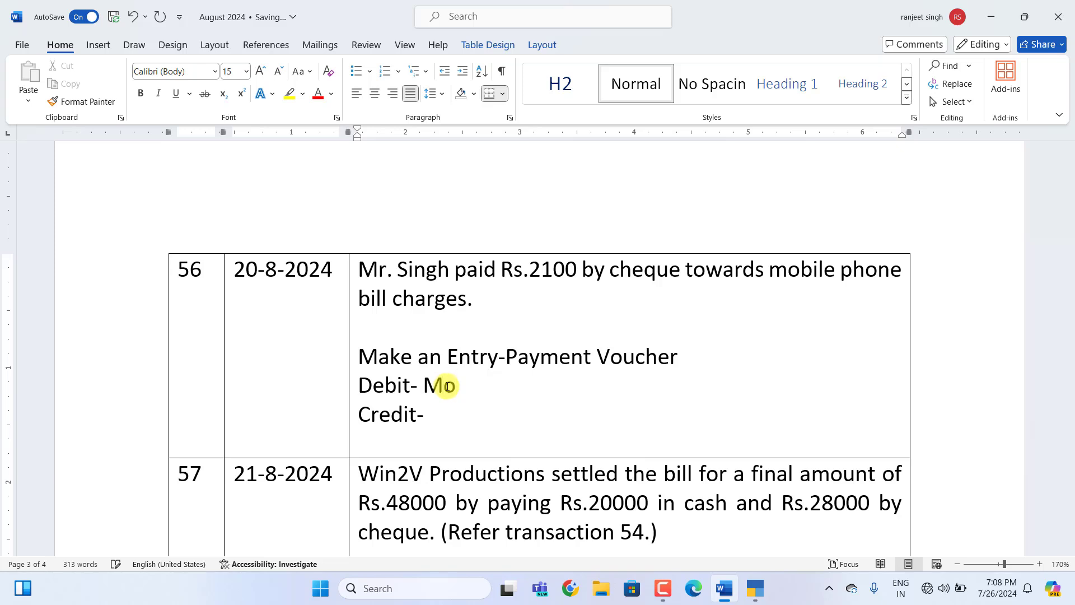
{"action": "type", "text": "bile Phone Bill -2100 Credit-"}
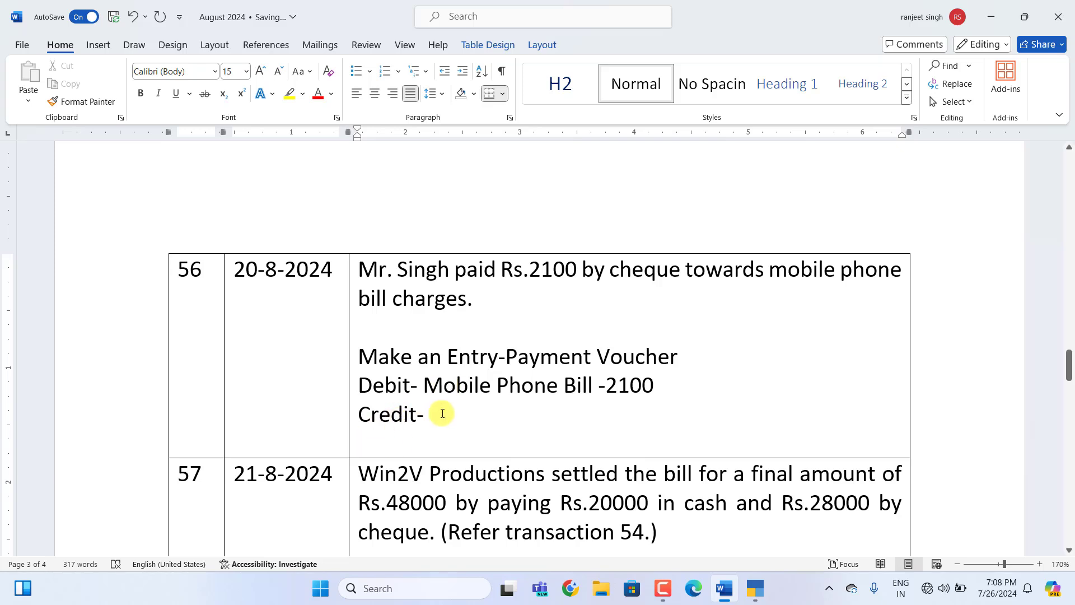
{"action": "type", "text": " SBI "}
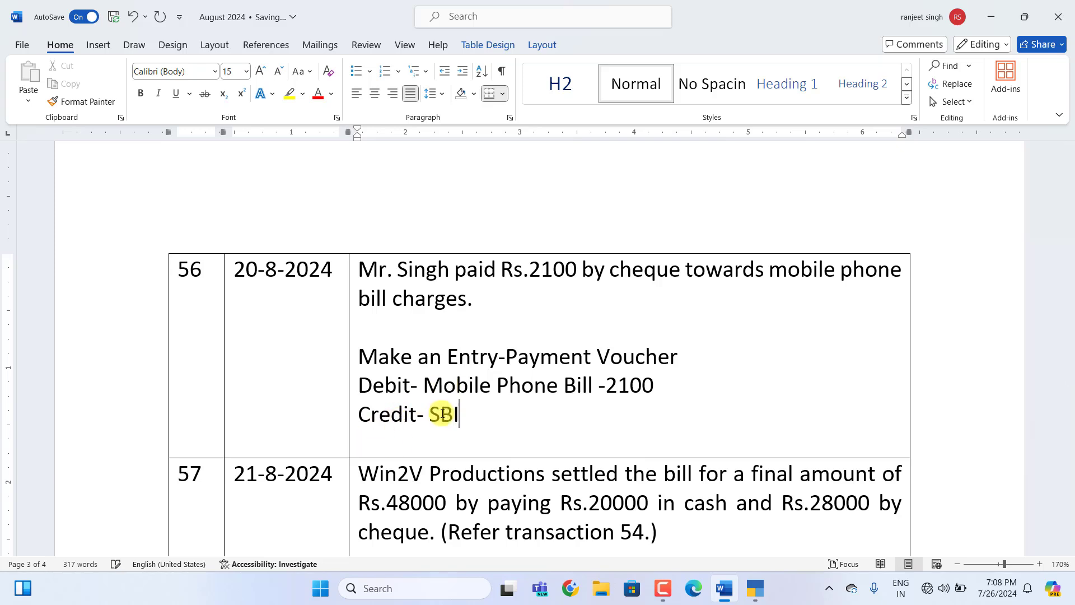
{"action": "type", "text": "Bank -2100"}
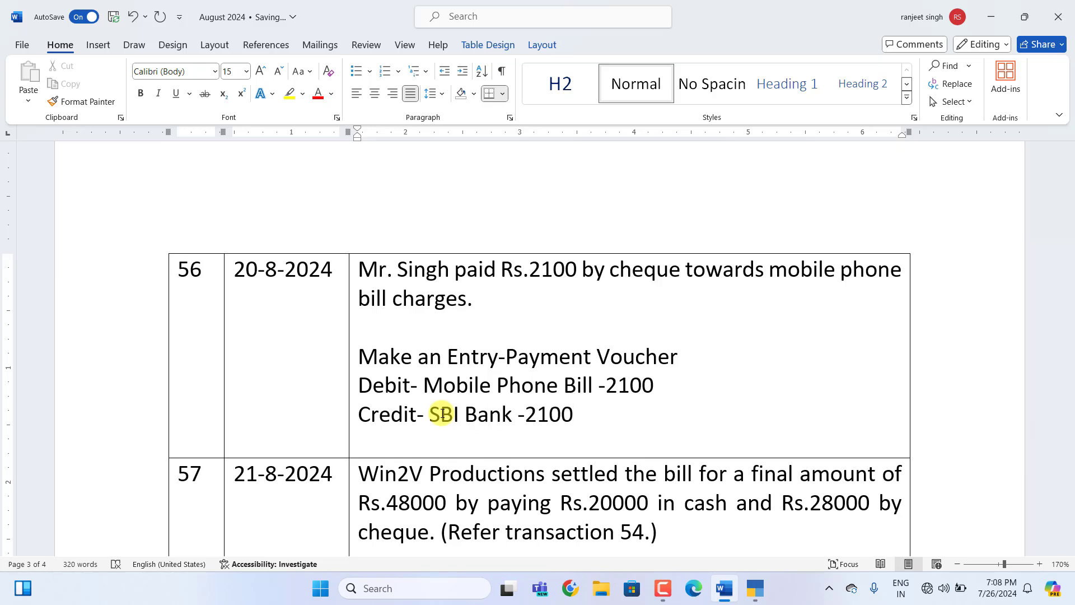
Switch to TallyPrime and debit Mobile Phone Bill with 2100 in the new payment voucher.
{"action": "left_click", "coordinate": [755, 587]}
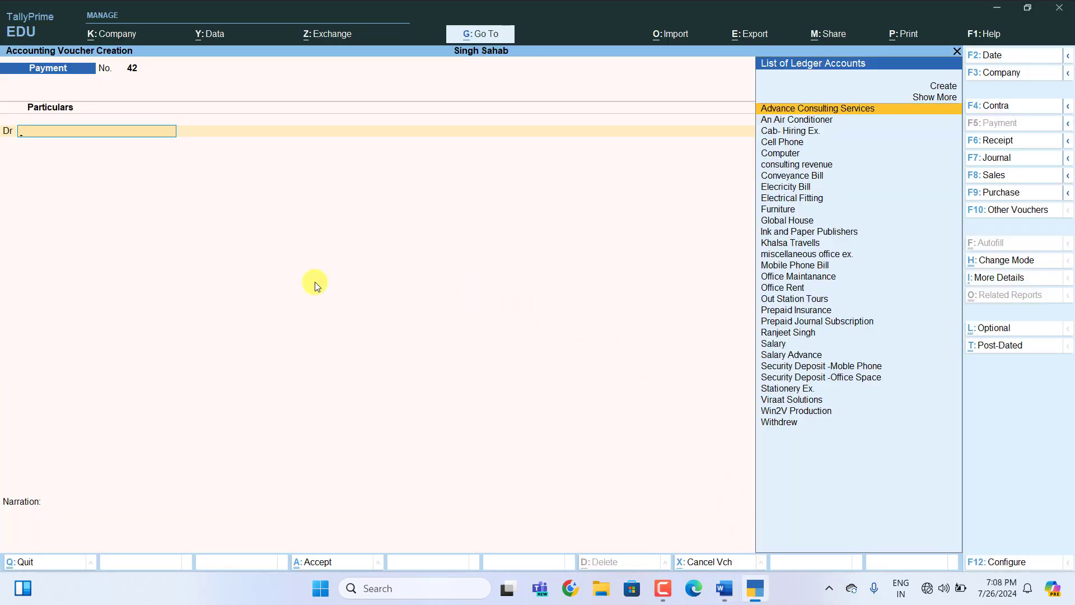
{"action": "type", "text": "M"}
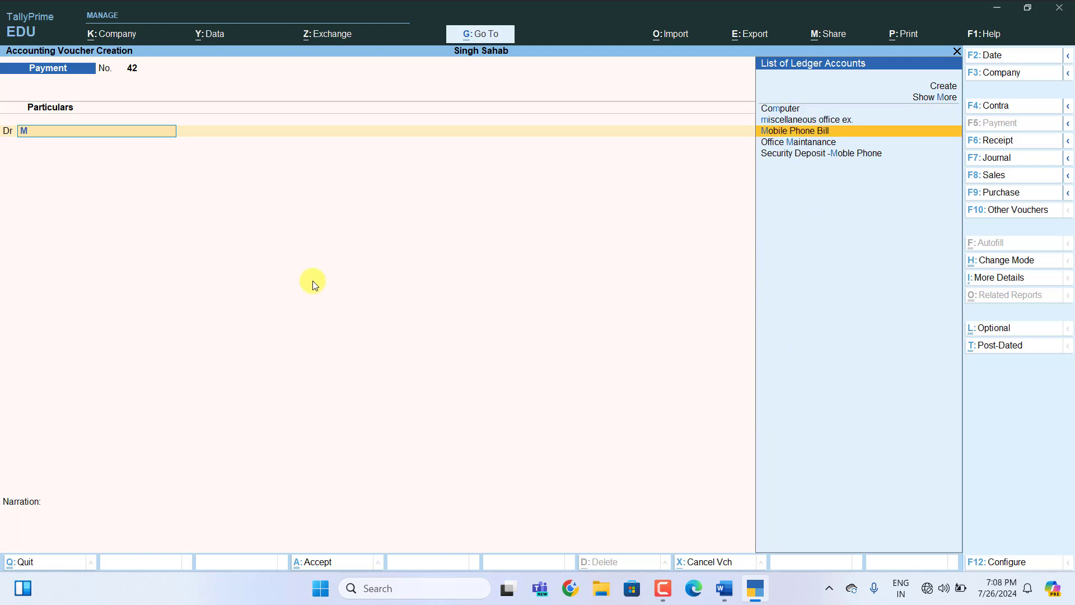
{"action": "key", "text": "Return"}
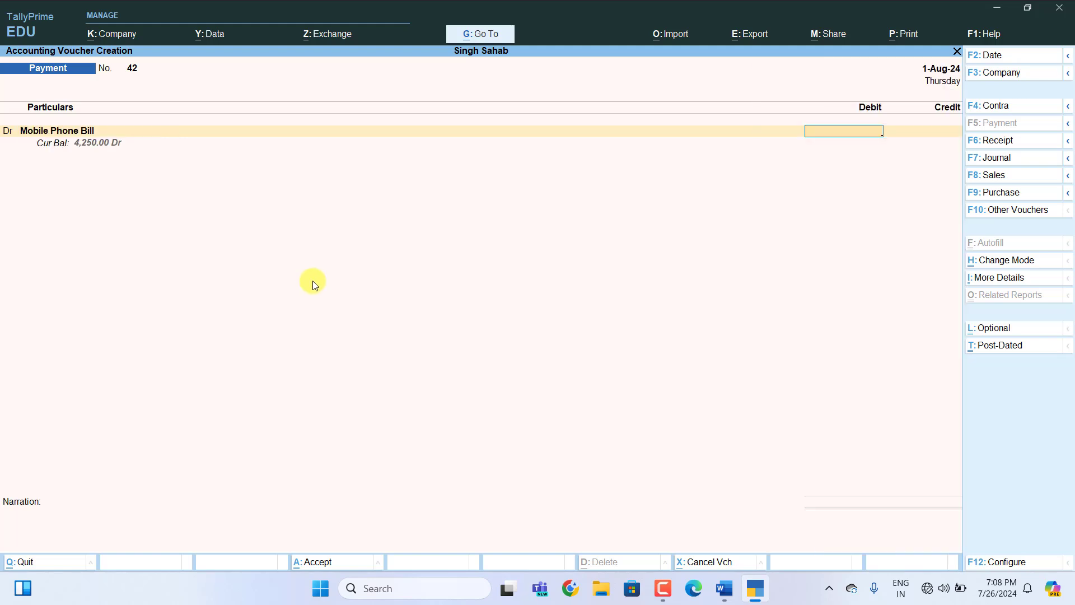
{"action": "type", "text": "2,100"}
{"action": "key", "text": "Return"}
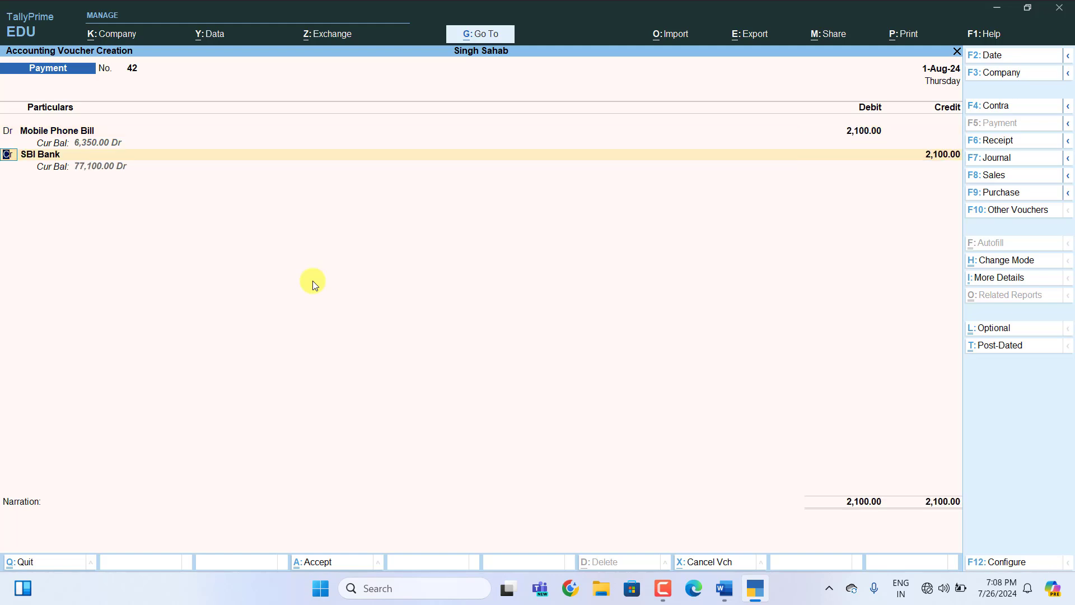
Credit SBI Bank with 2100, keep the default Cheque bank allocation without an instrument number, and save the voucher without a narration.
{"action": "key", "text": "Return"}
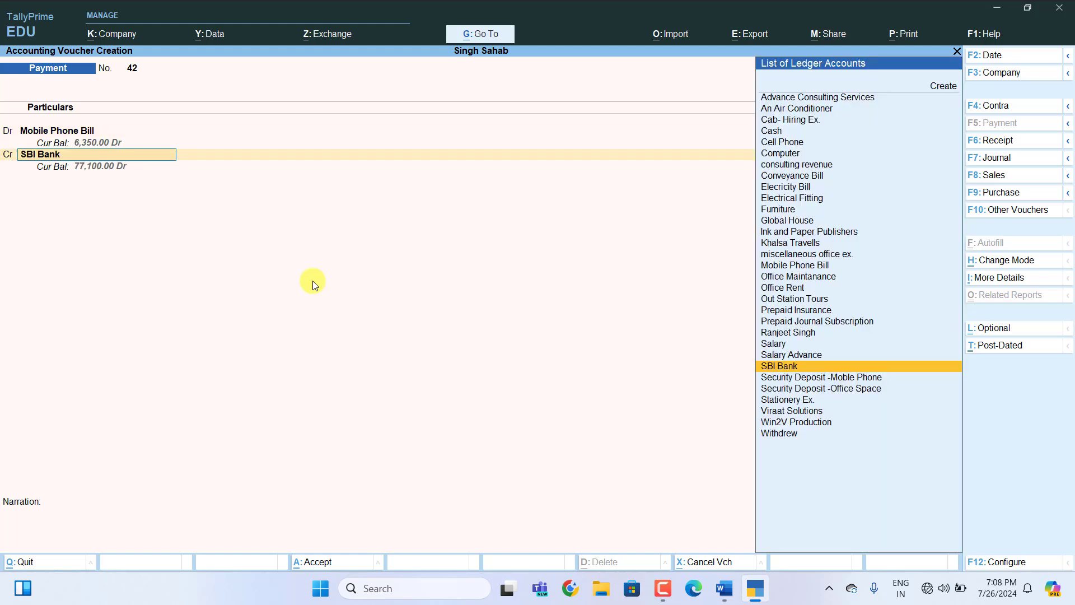
{"action": "key", "text": "Return"}
{"action": "key", "text": "Return"}
{"action": "key", "text": "Return"}
{"action": "key", "text": "Return"}
{"action": "key", "text": "Return"}
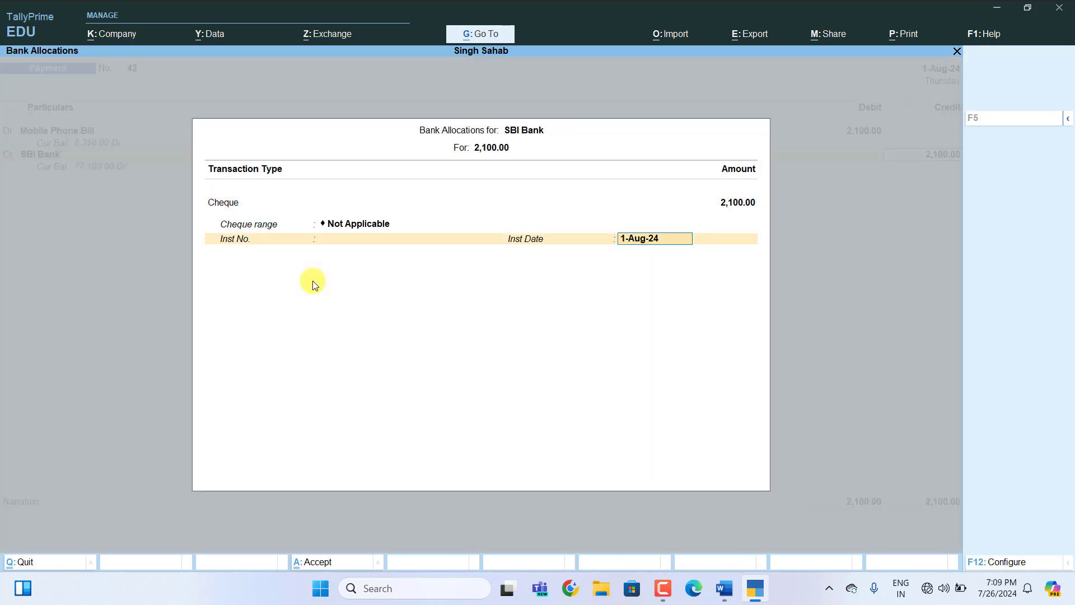
{"action": "key", "text": "Return"}
{"action": "key", "text": "Return"}
{"action": "key", "text": "Return"}
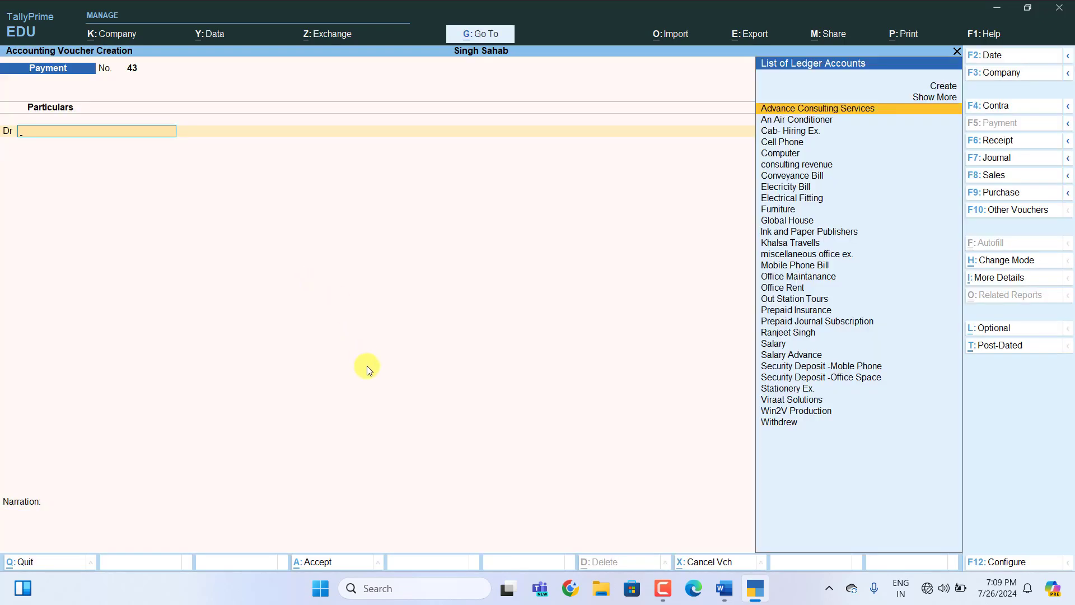
Switch to Word and fill in transaction 57's ledger as Discount Expenses under Indirect Expenses.
{"action": "left_click", "coordinate": [724, 588]}
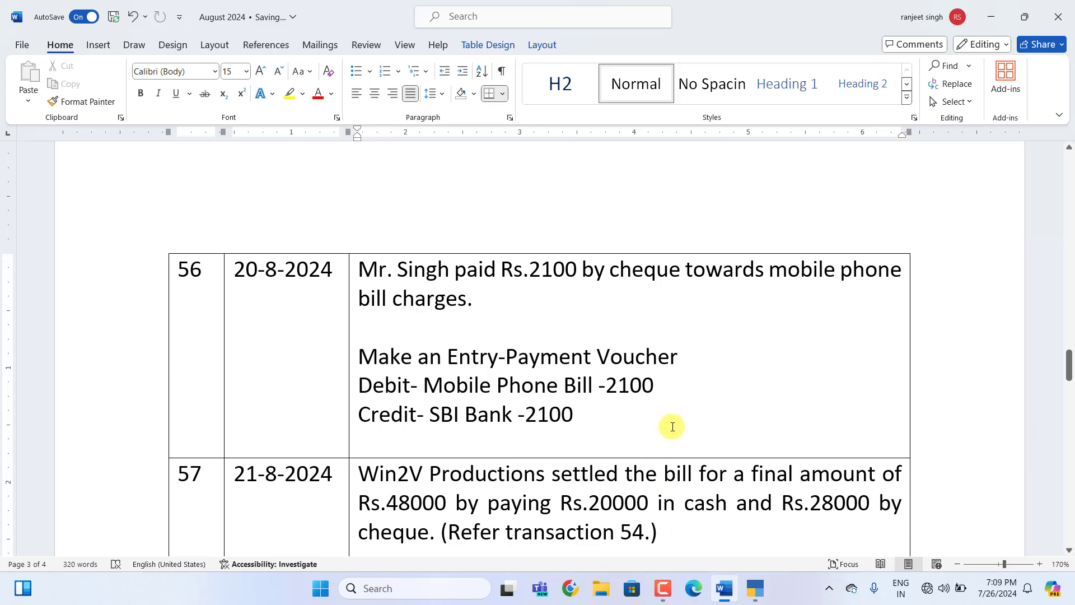
{"action": "scroll", "coordinate": [669, 414], "scroll_direction": "down", "scroll_amount": 5}
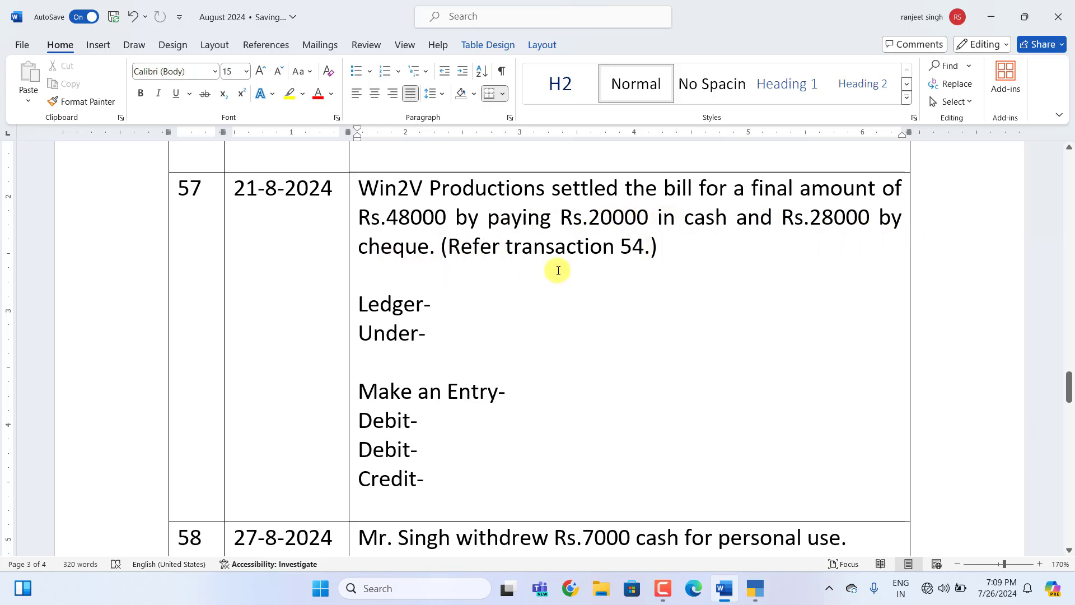
{"action": "scroll", "coordinate": [572, 272], "scroll_direction": "up", "scroll_amount": 10}
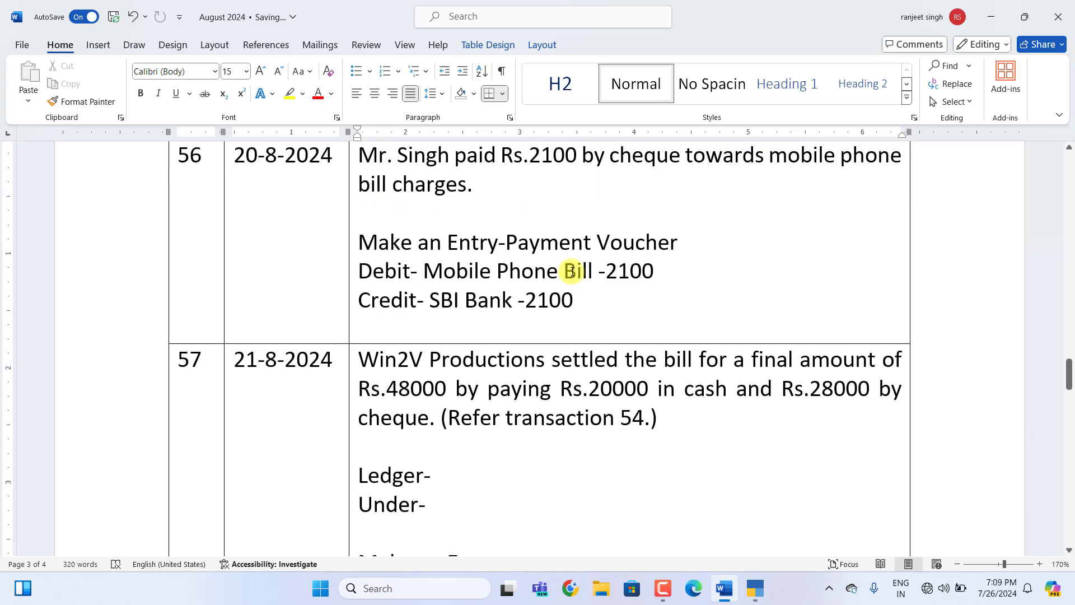
{"action": "scroll", "coordinate": [589, 347], "scroll_direction": "up", "scroll_amount": 7}
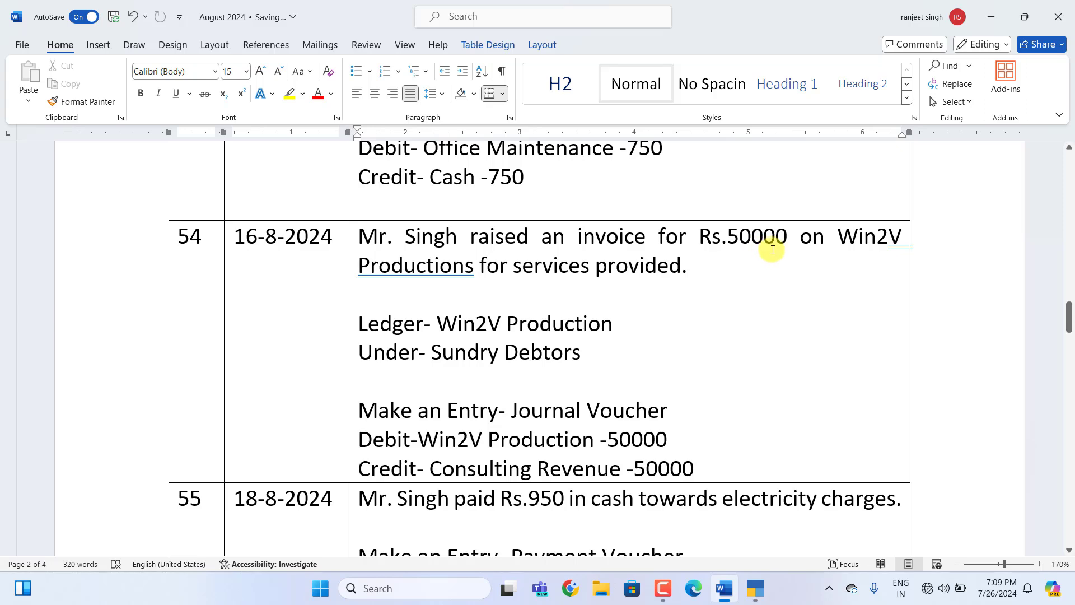
{"action": "scroll", "coordinate": [772, 250], "scroll_direction": "down", "scroll_amount": 10}
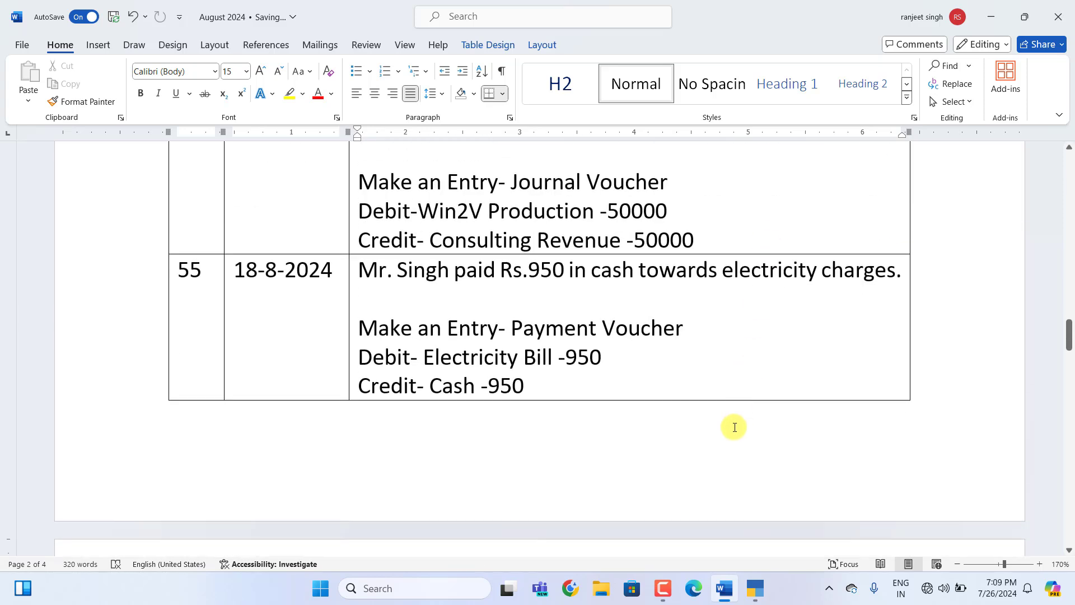
{"action": "scroll", "coordinate": [730, 437], "scroll_direction": "down", "scroll_amount": 3}
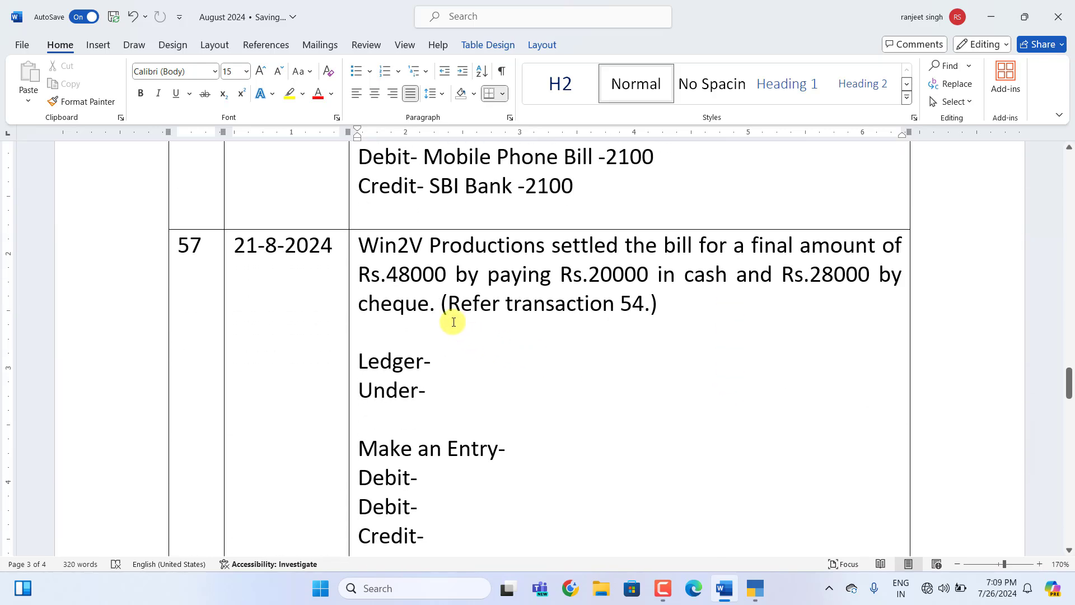
{"action": "left_click", "coordinate": [447, 363]}
{"action": "type", "text": "Discount Expenses"}
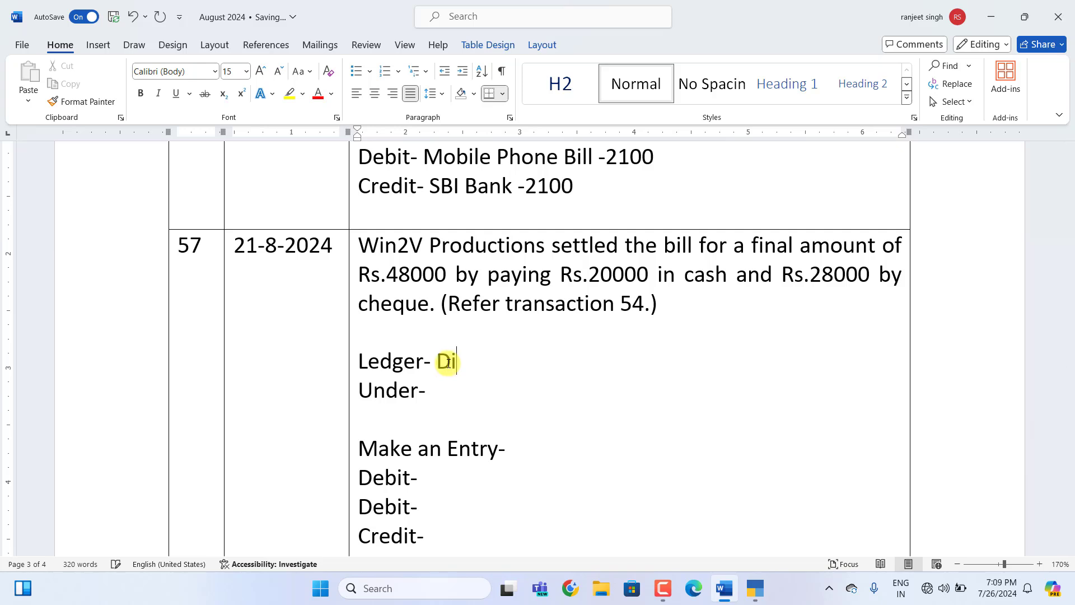
{"action": "left_click", "coordinate": [451, 390]}
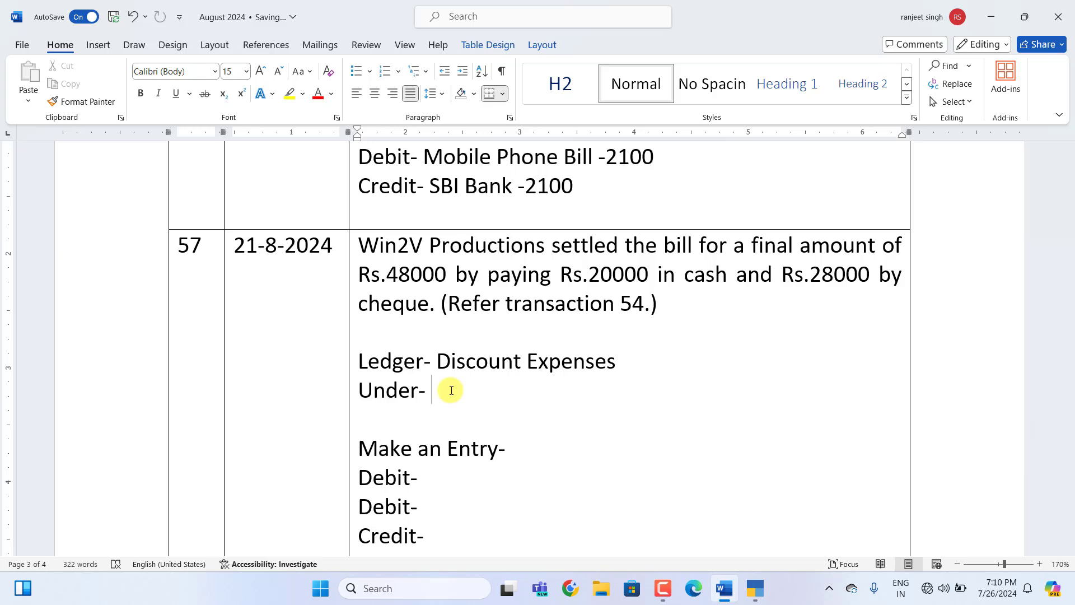
{"action": "type", "text": "In"}
{"action": "type", "text": "direct Expenses"}
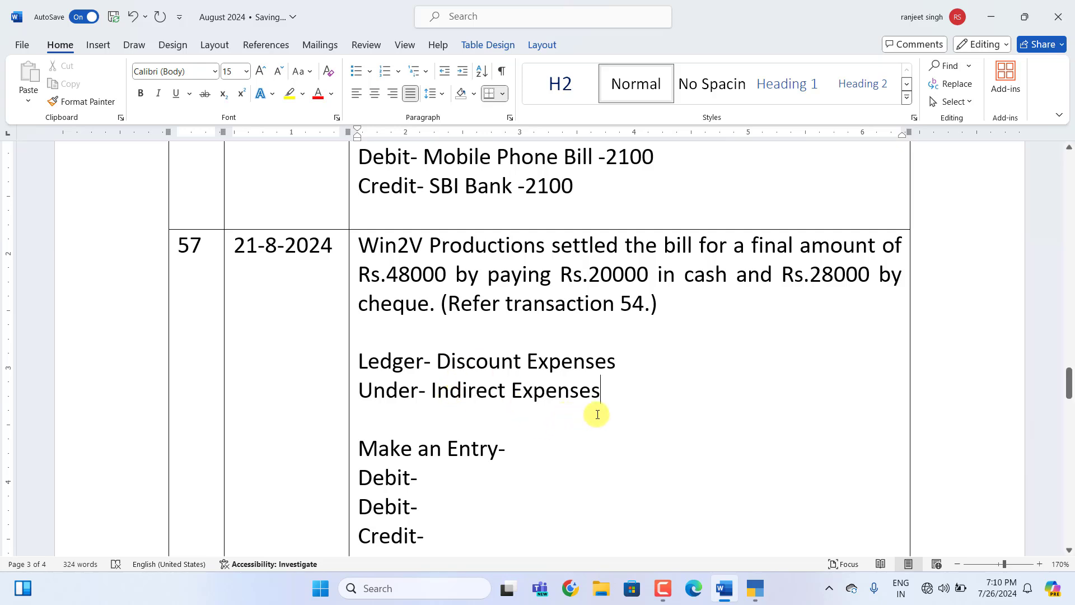
Complete transaction 57's entry type as Receipt Voucher and put the credit line first as Win2V Production -50000.
{"action": "scroll", "coordinate": [559, 406], "scroll_direction": "down", "scroll_amount": 1}
{"action": "scroll", "coordinate": [537, 364], "scroll_direction": "up", "scroll_amount": 1}
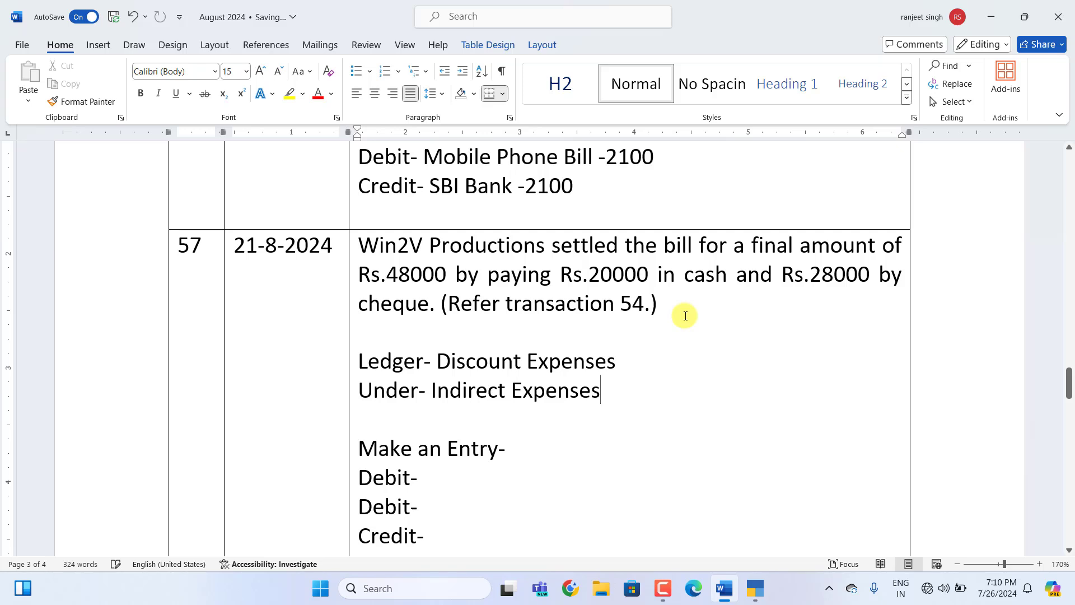
{"action": "left_click", "coordinate": [524, 447]}
{"action": "type", "text": "Receipt Voucher"}
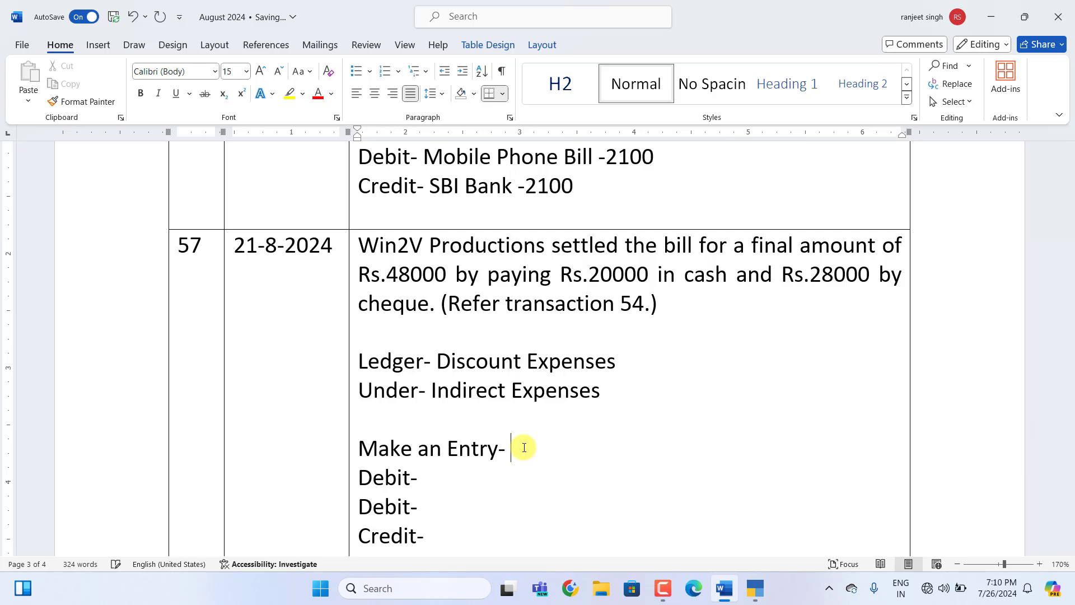
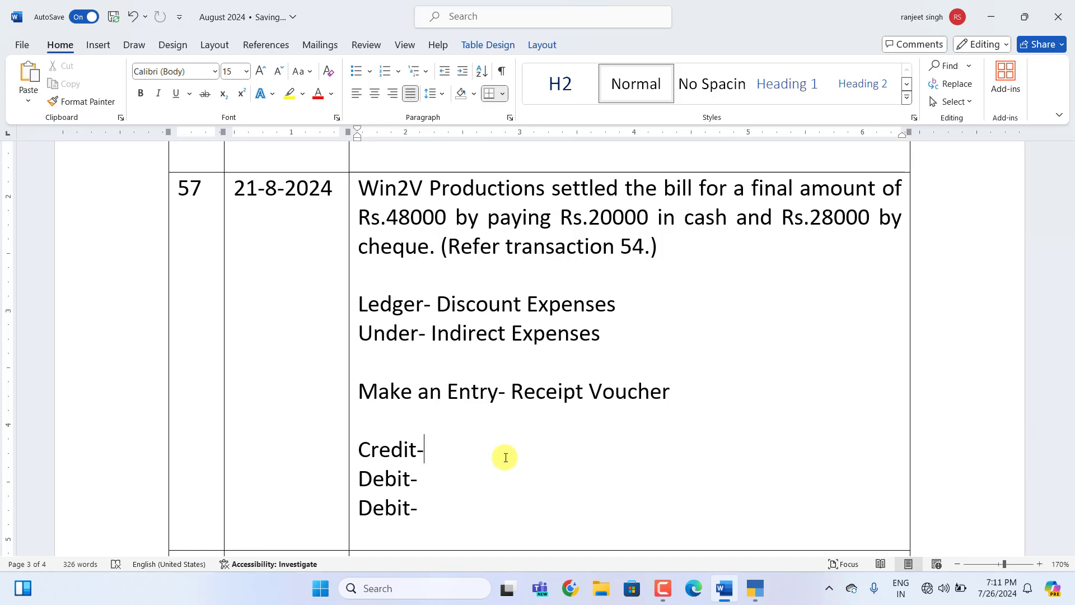
{"action": "type", "text": "Win2V Production"}
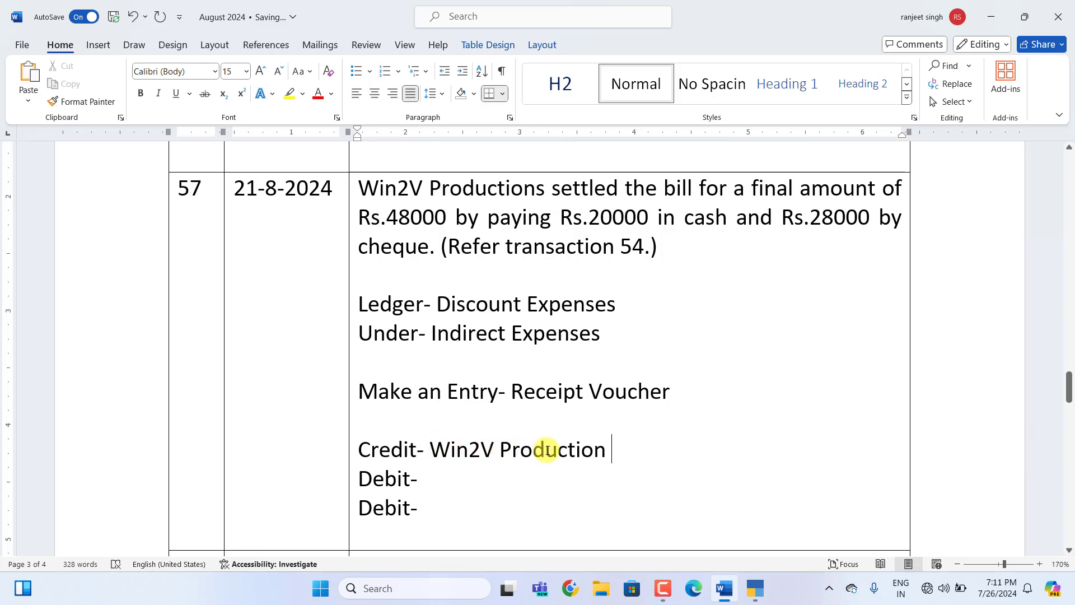
{"action": "type", "text": "-50000"}
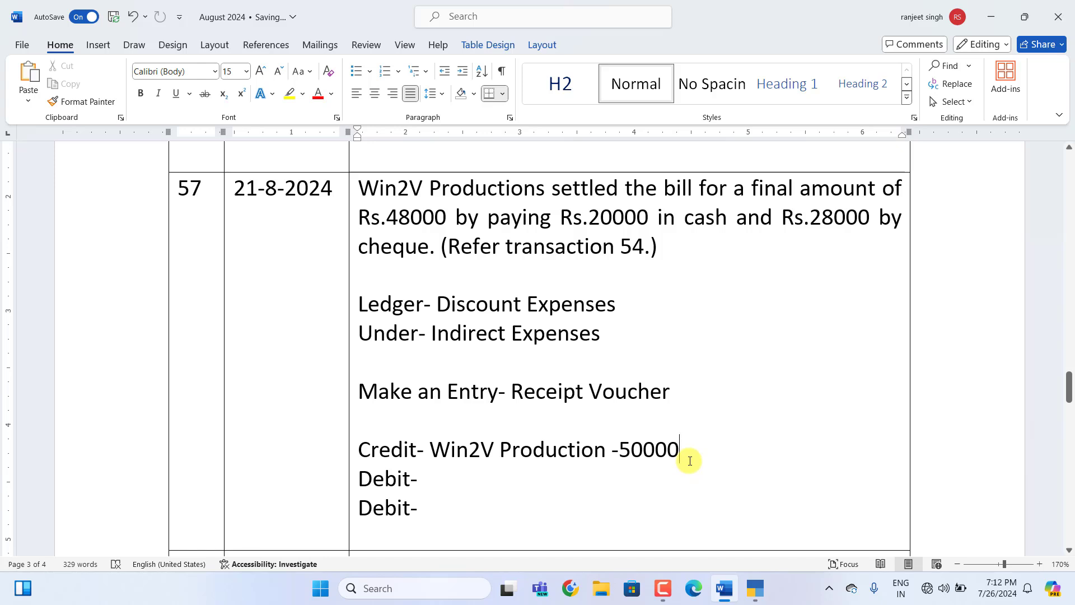
Fill in transaction 57's two debit lines with Cash -20000 and Sbi Bank -28000.
{"action": "left_click", "coordinate": [435, 478]}
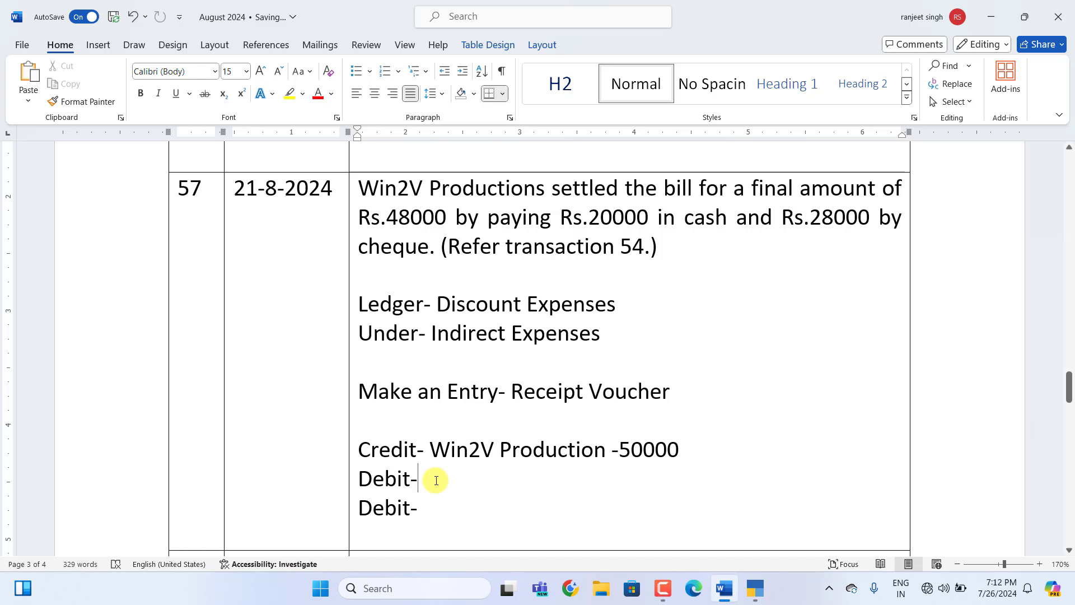
{"action": "type", "text": "Cas"}
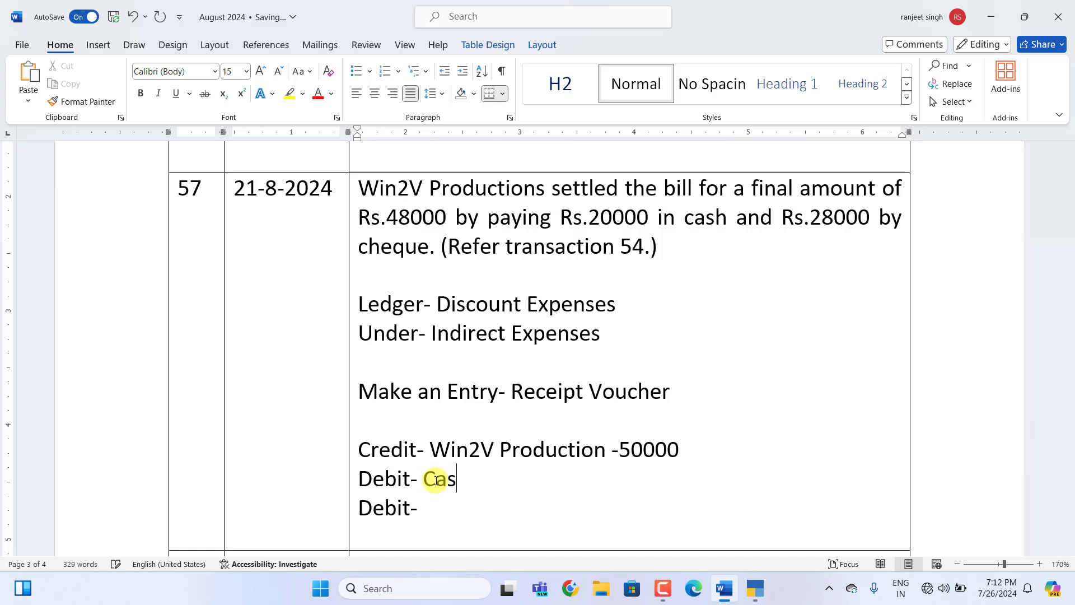
{"action": "type", "text": "h -20000"}
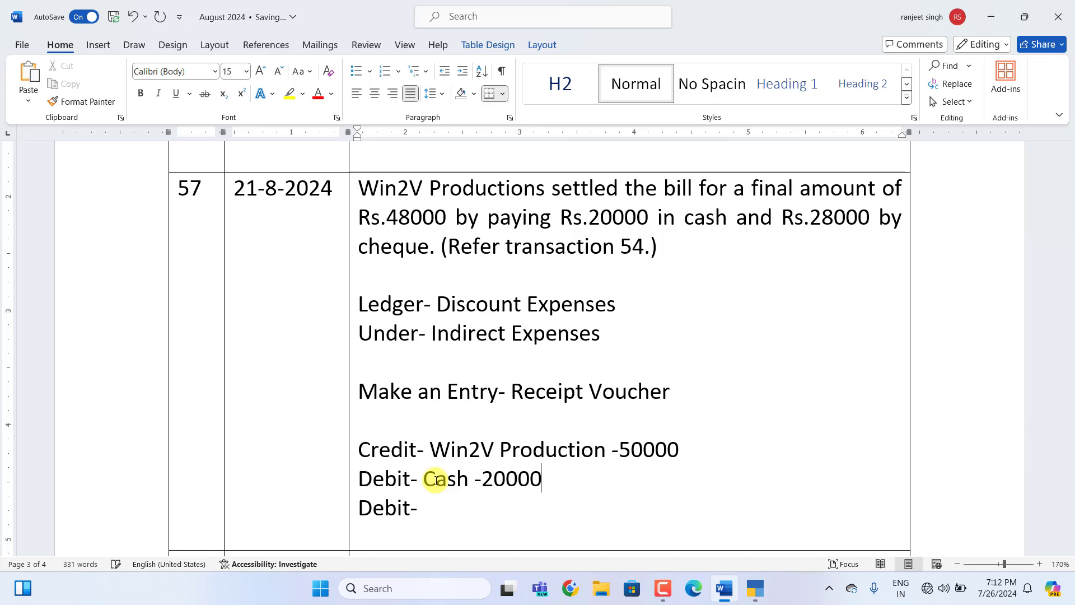
{"action": "left_click", "coordinate": [423, 514]}
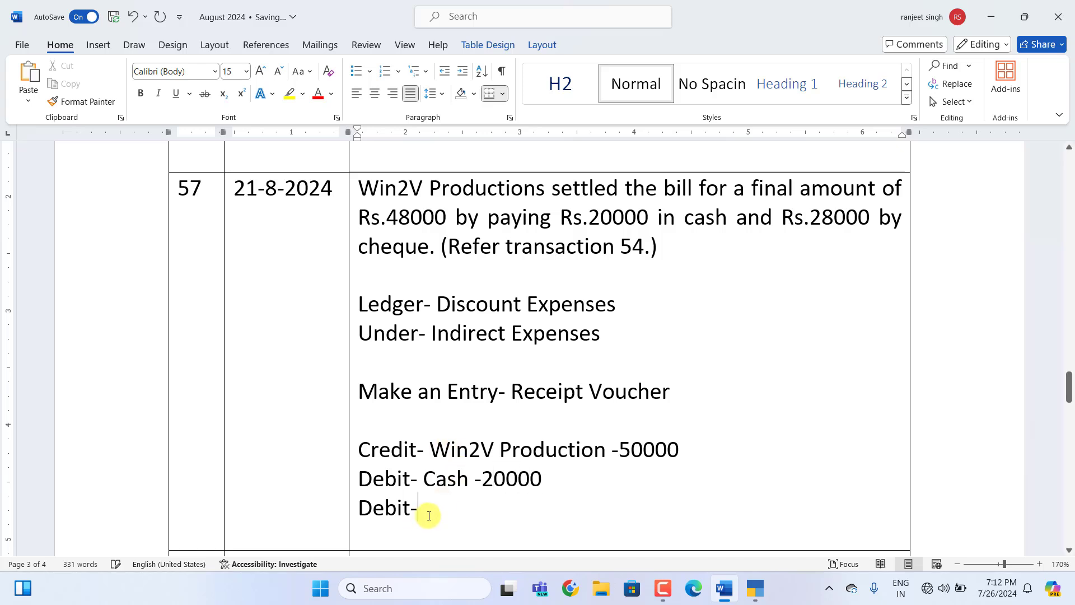
{"action": "type", "text": "Sb"}
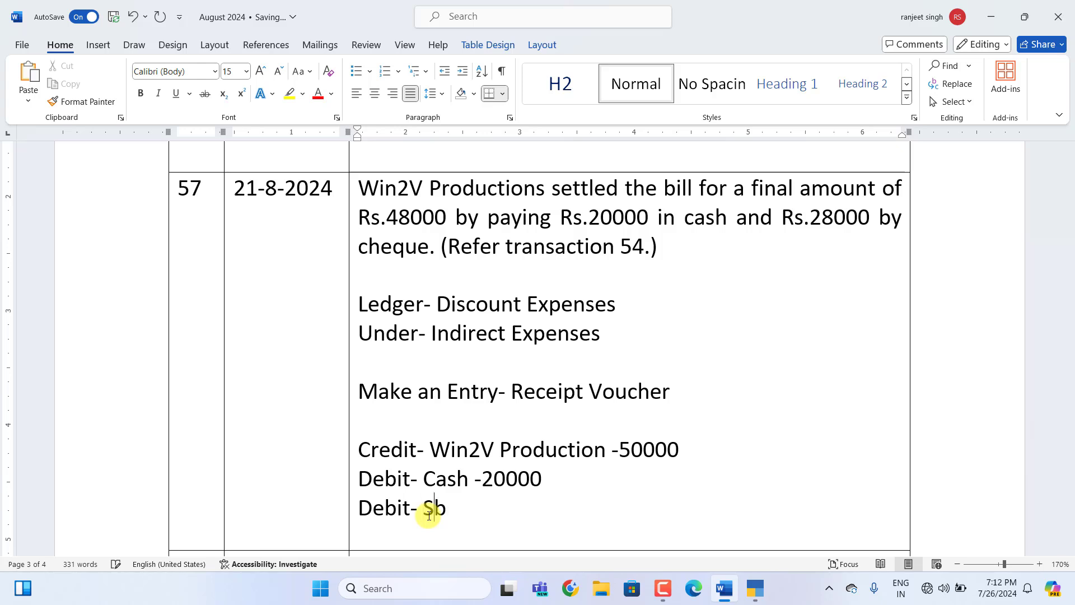
{"action": "type", "text": "i Bank"}
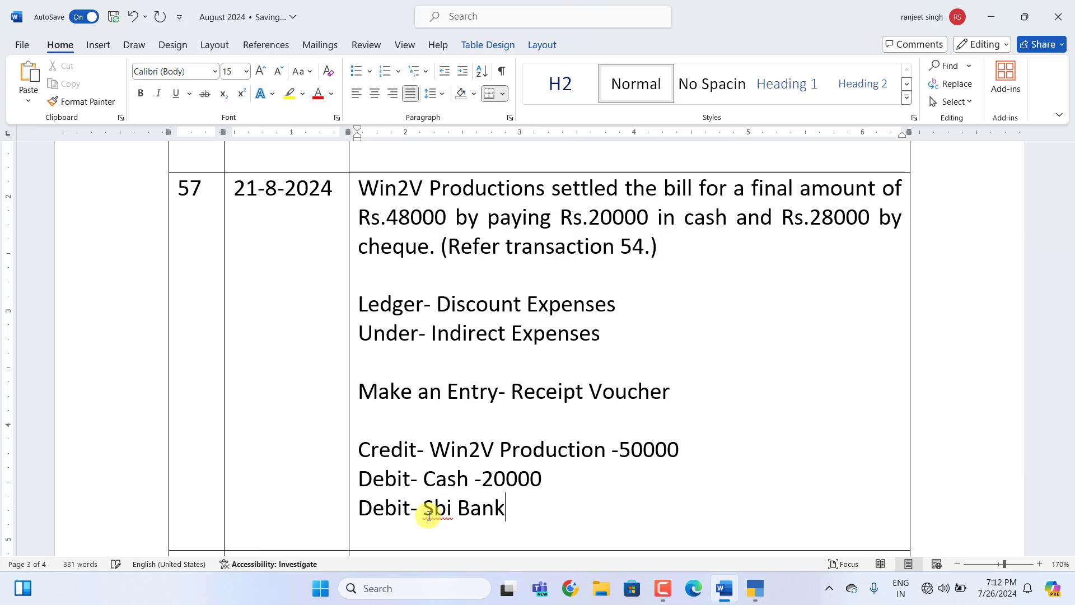
{"action": "type", "text": " -28000"}
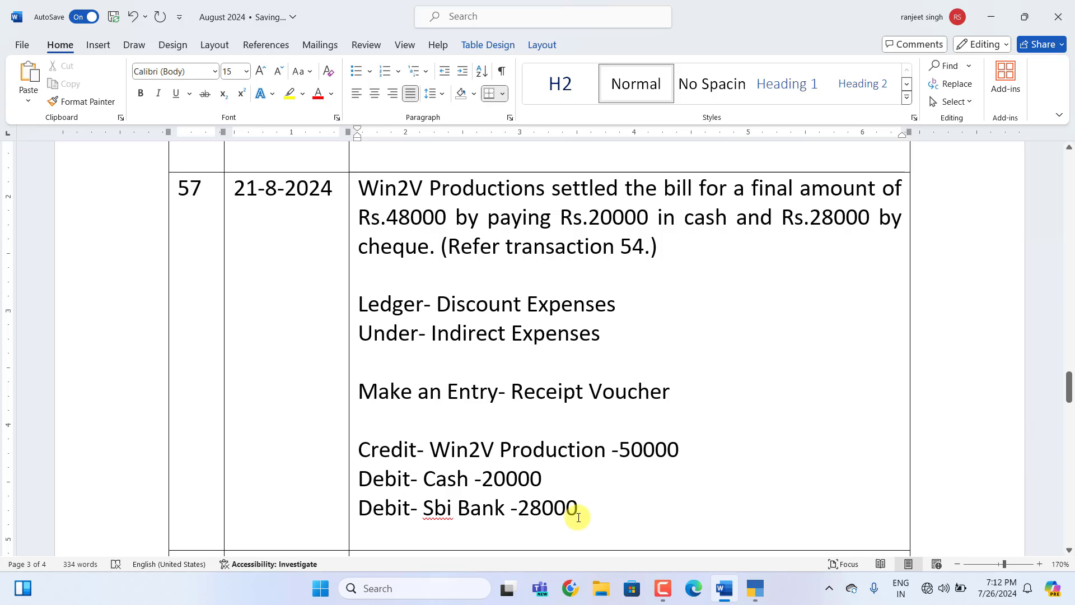
Add a third debit line to transaction 57 for Discount Expenses -2000.
{"action": "key", "text": "Return"}
{"action": "type", "text": "D"}
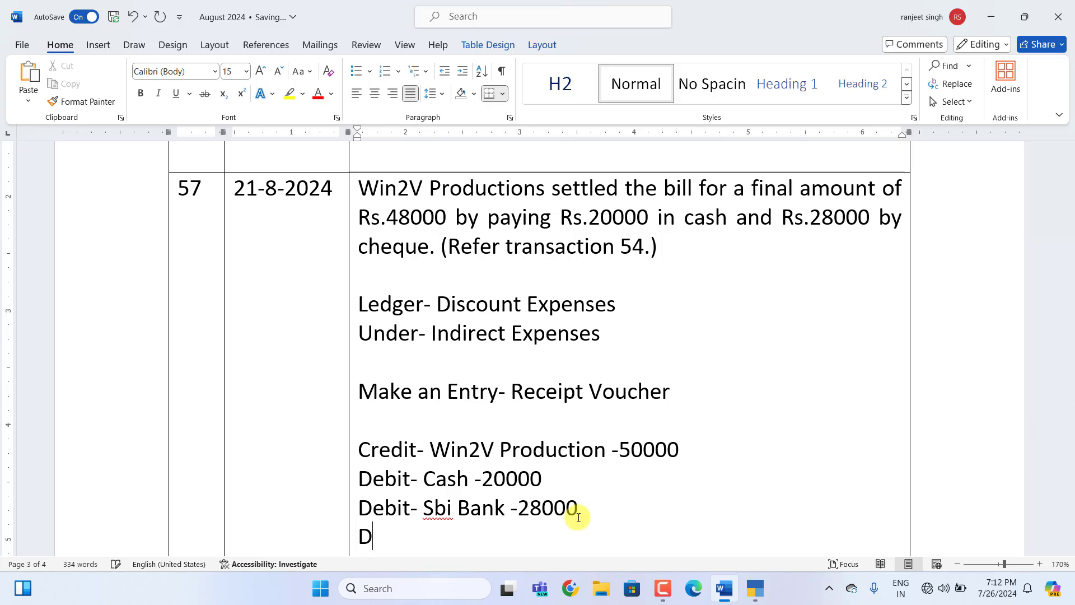
{"action": "type", "text": "ebit - Di"}
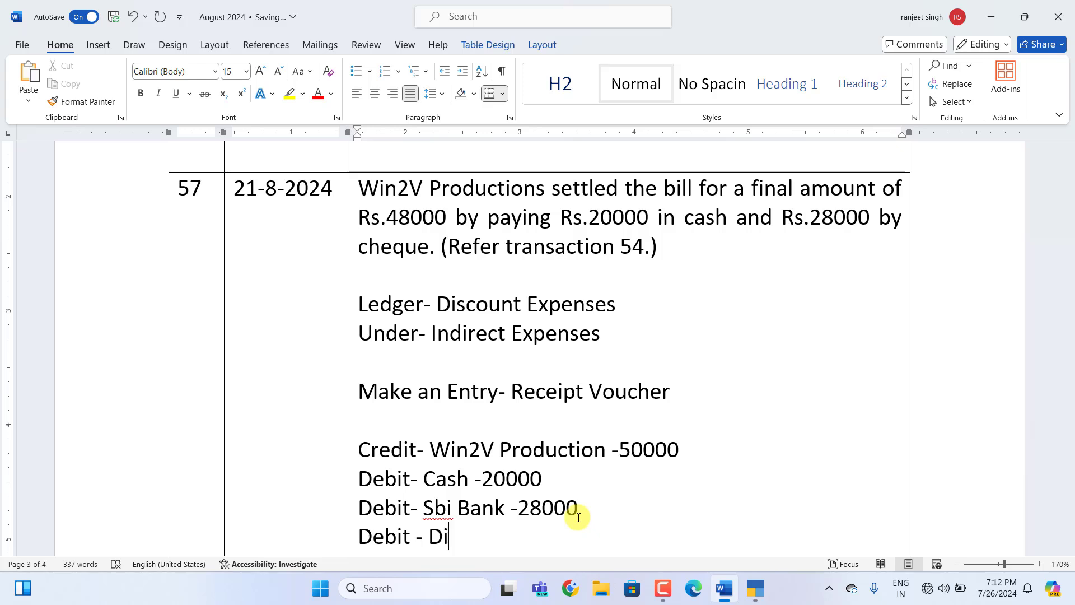
{"action": "type", "text": "scount Expenses -2000"}
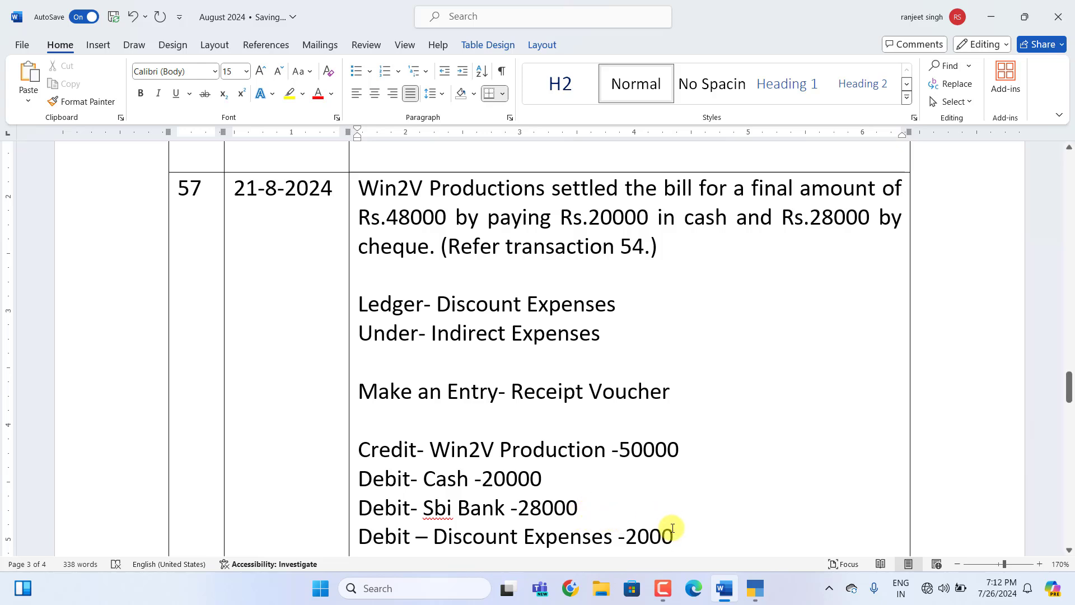
{"action": "scroll", "coordinate": [667, 505], "scroll_direction": "down", "scroll_amount": 1}
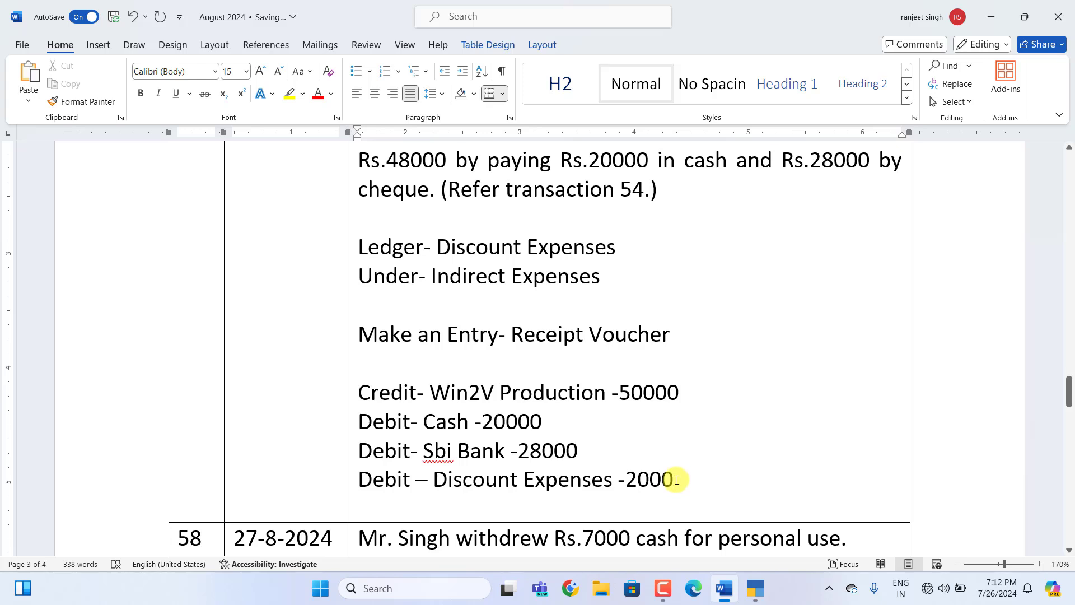
{"action": "scroll", "coordinate": [676, 479], "scroll_direction": "down", "scroll_amount": 1}
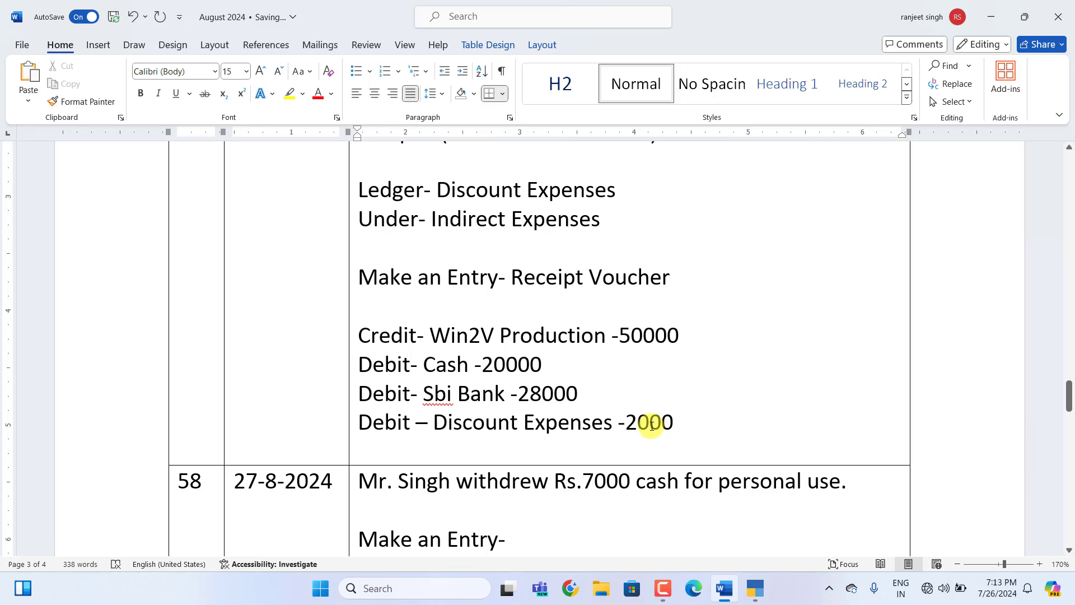
{"action": "scroll", "coordinate": [644, 426], "scroll_direction": "down", "scroll_amount": 2}
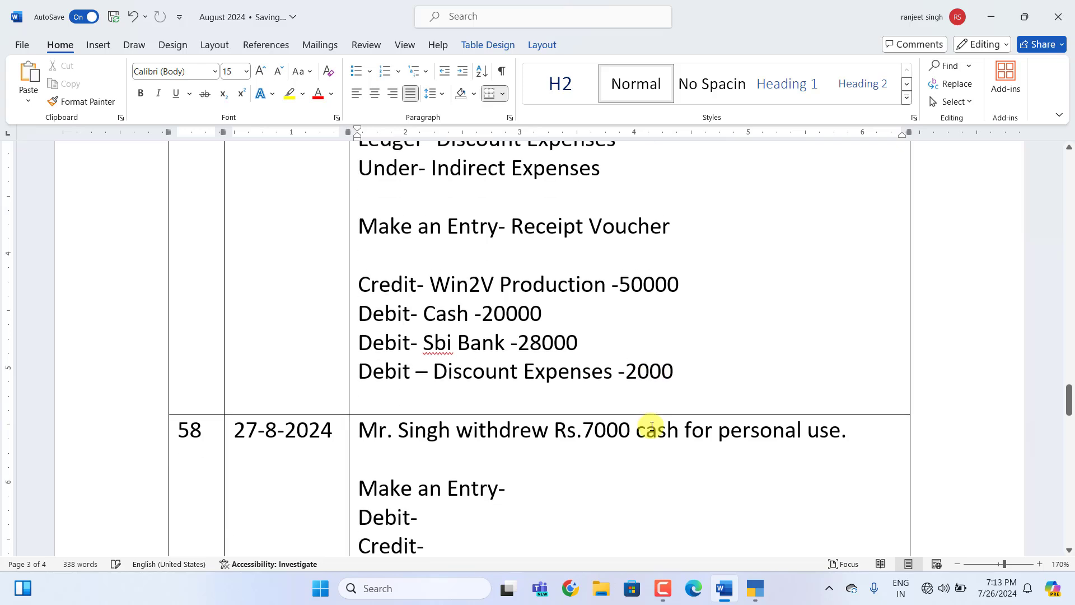
{"action": "scroll", "coordinate": [584, 374], "scroll_direction": "up", "scroll_amount": 2}
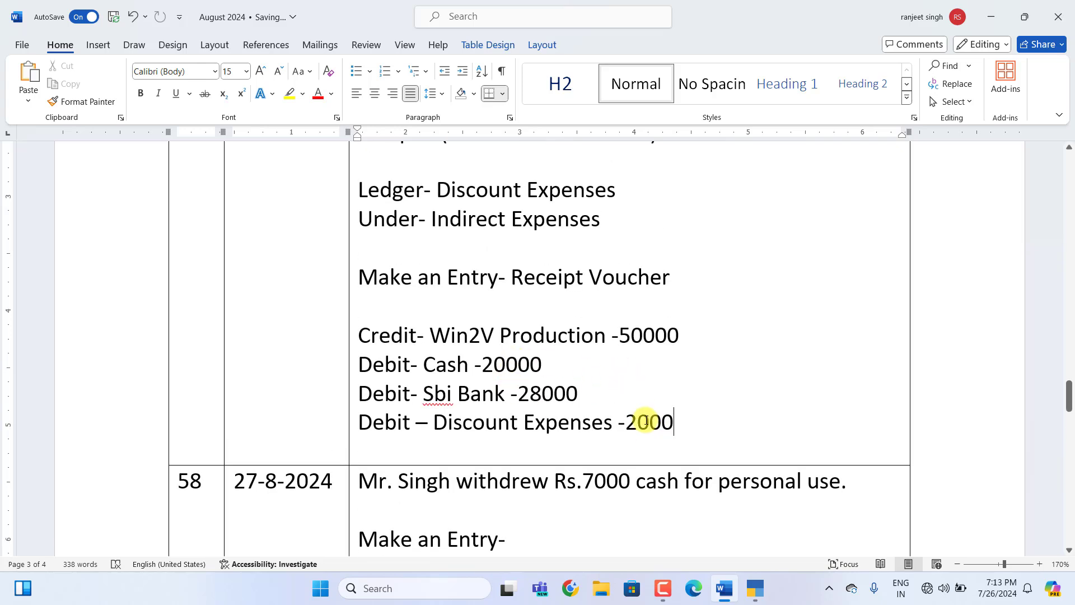
Switch to TallyPrime and create the ledger Discount Expenses under Indirect Expenses, keeping the ledger type Not Applicable.
{"action": "left_click", "coordinate": [757, 587]}
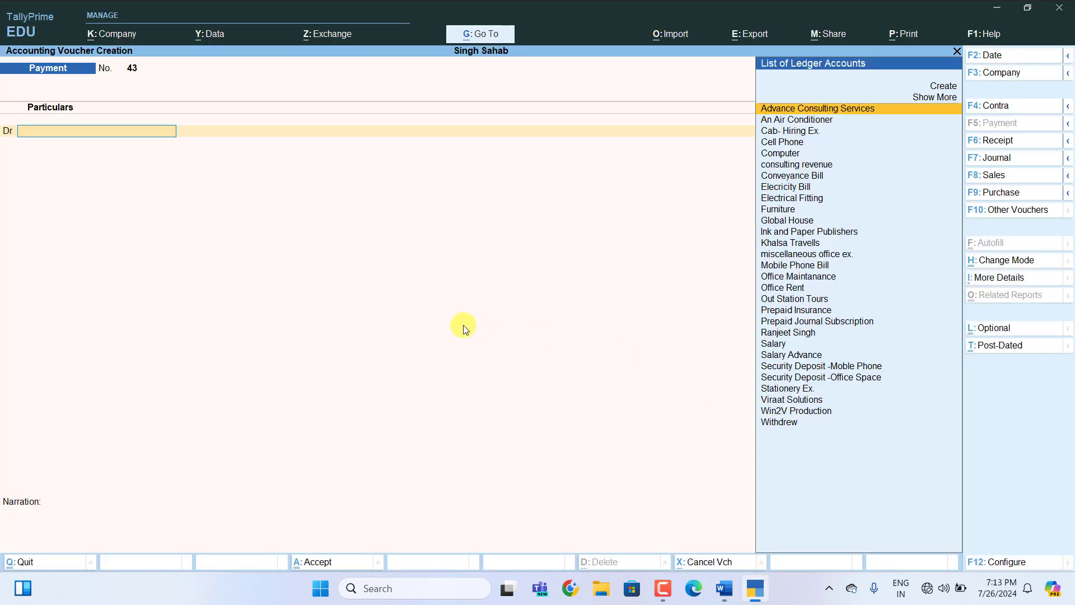
{"action": "key", "text": "alt+c"}
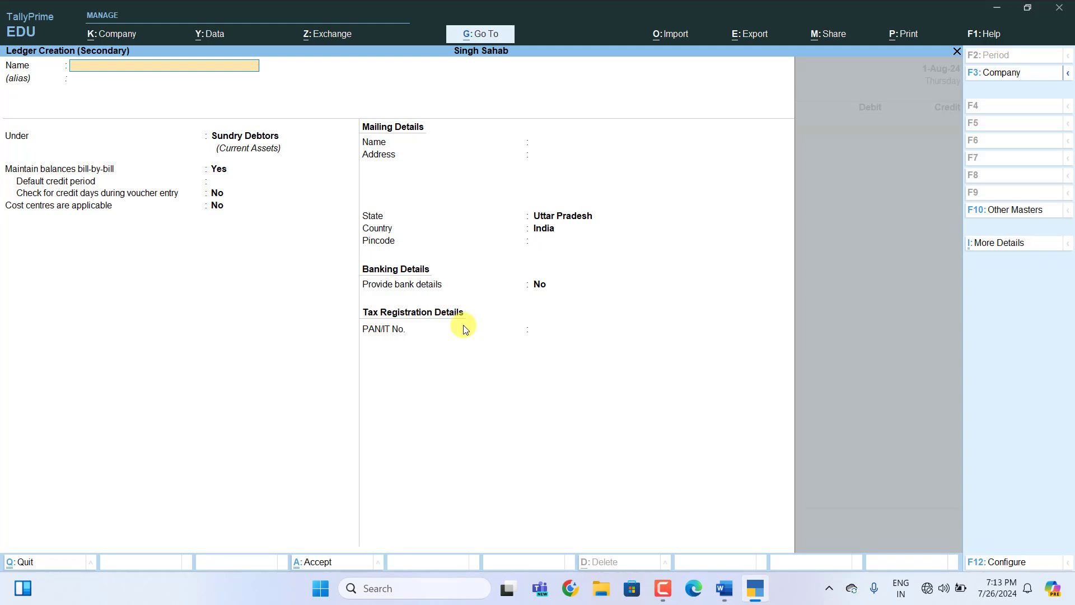
{"action": "type", "text": "Discount Expenses"}
{"action": "key", "text": "Return"}
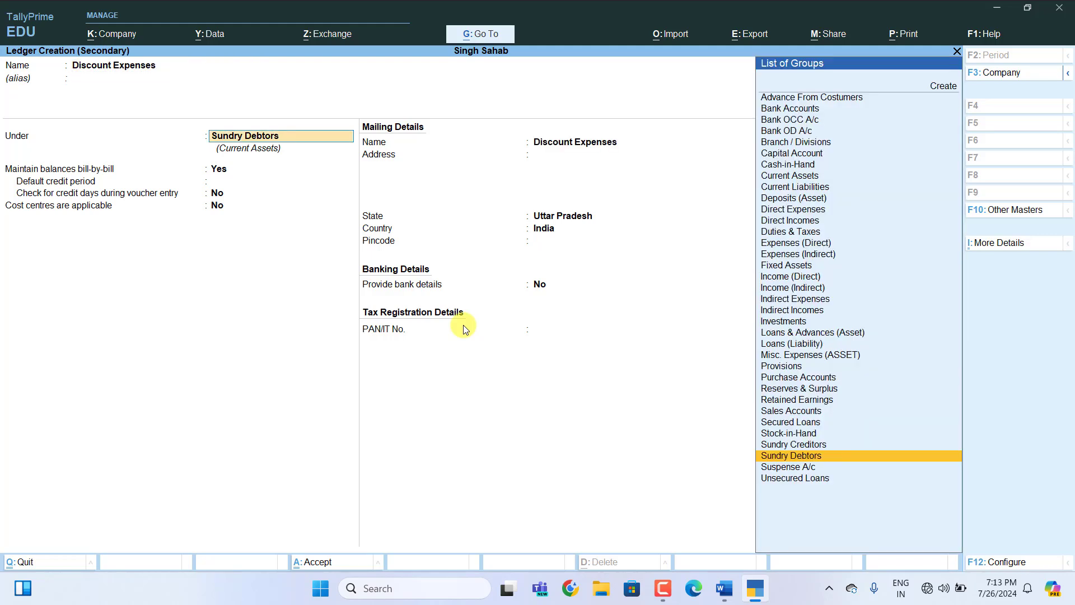
{"action": "type", "text": "I"}
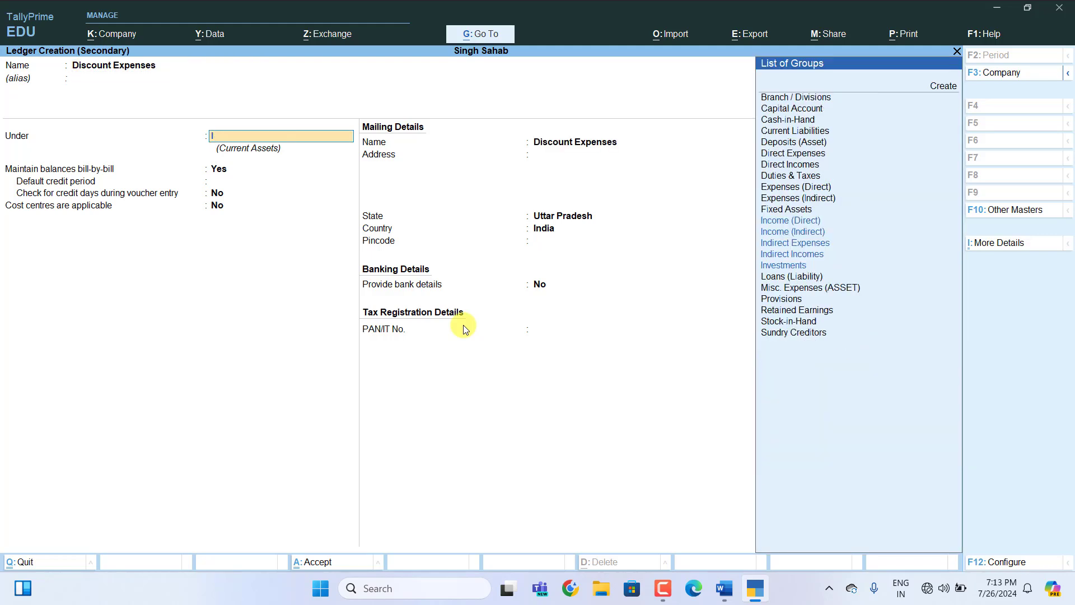
{"action": "key", "text": "Up"}
{"action": "key", "text": "Up"}
{"action": "key", "text": "Up"}
{"action": "key", "text": "Return"}
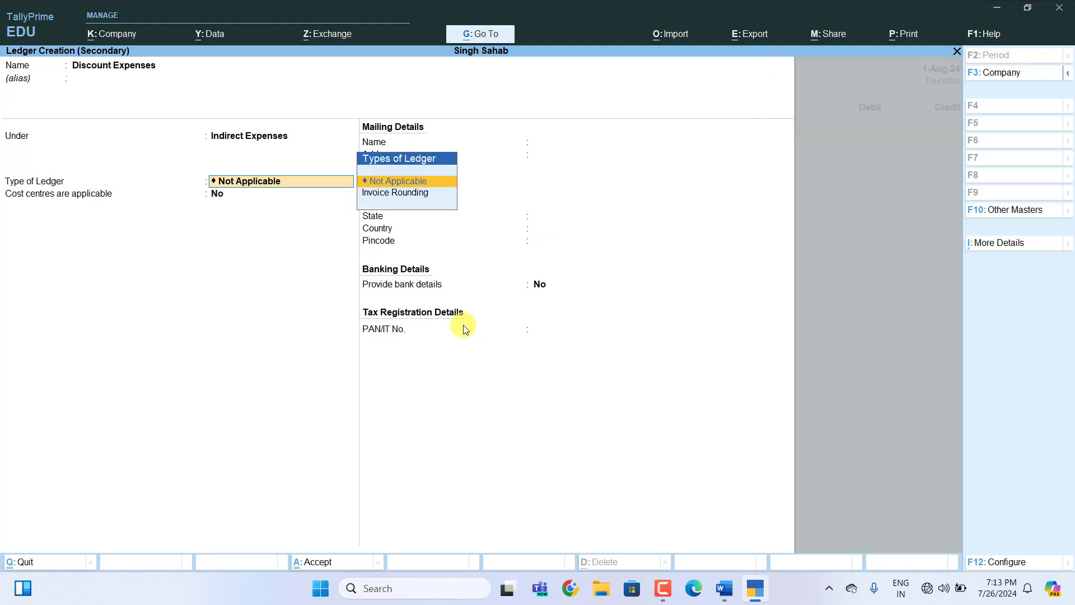
{"action": "key", "text": "Return"}
{"action": "key", "text": "Return"}
{"action": "key", "text": "ctrl+a"}
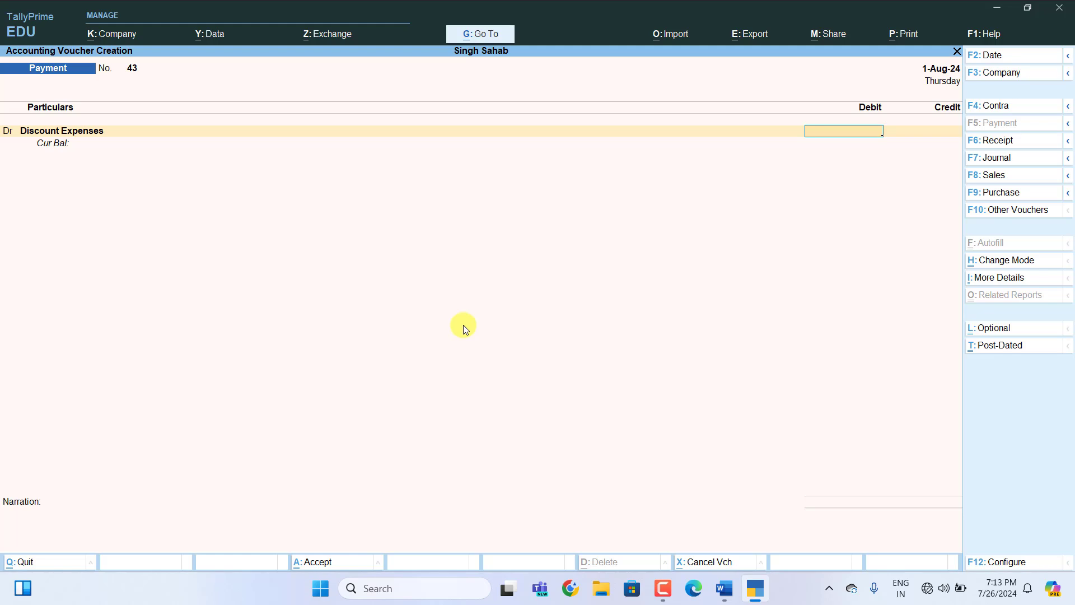
Start a receipt voucher crediting Win2V Production with 50000, adjusted as Agst Ref against bill 2.
{"action": "key", "text": "F6"}
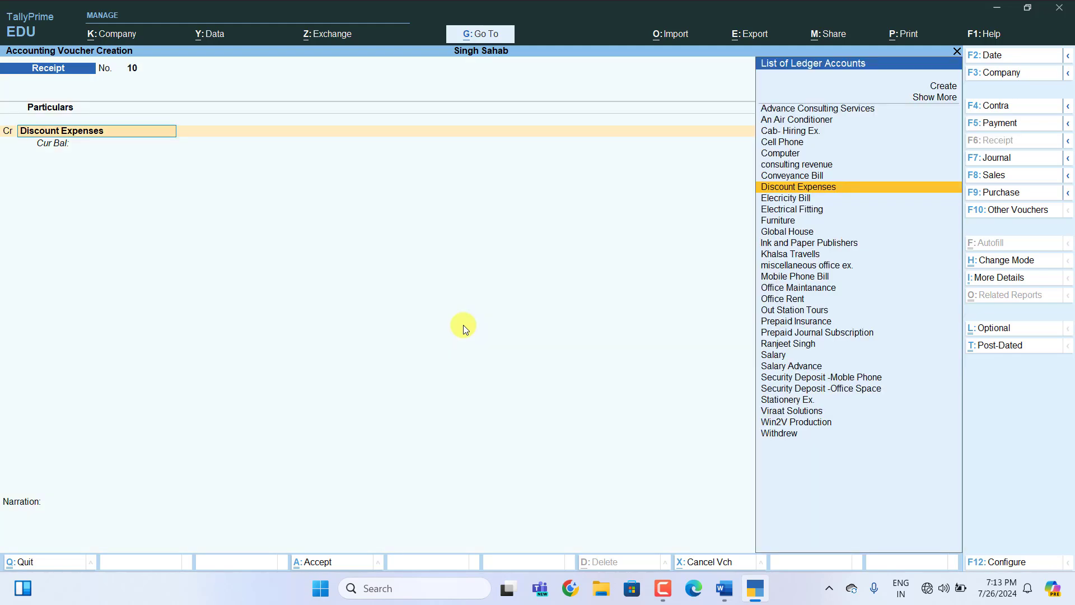
{"action": "type", "text": "W"}
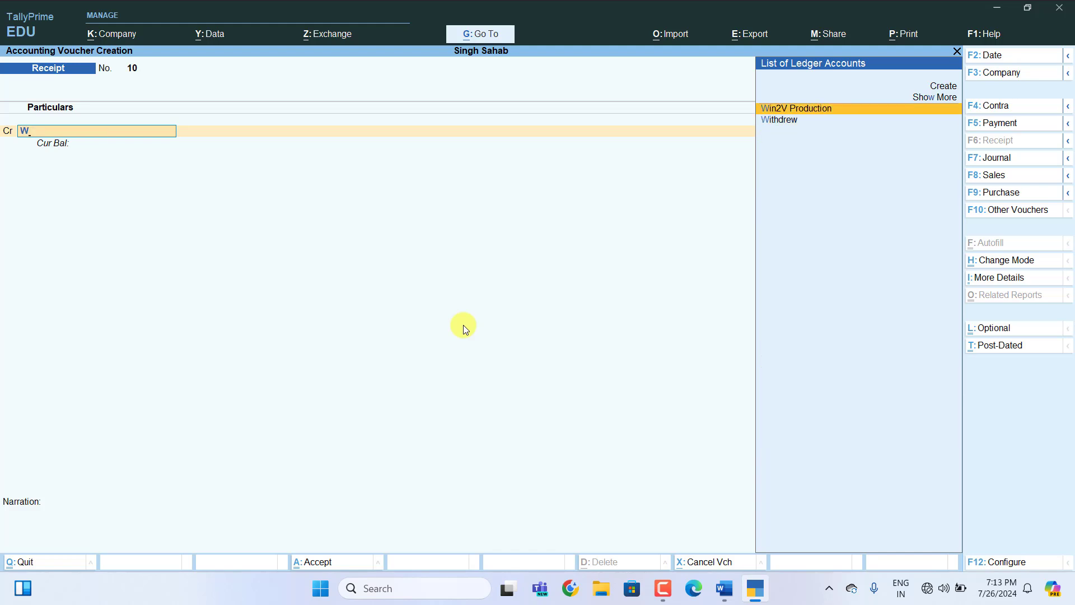
{"action": "key", "text": "Return"}
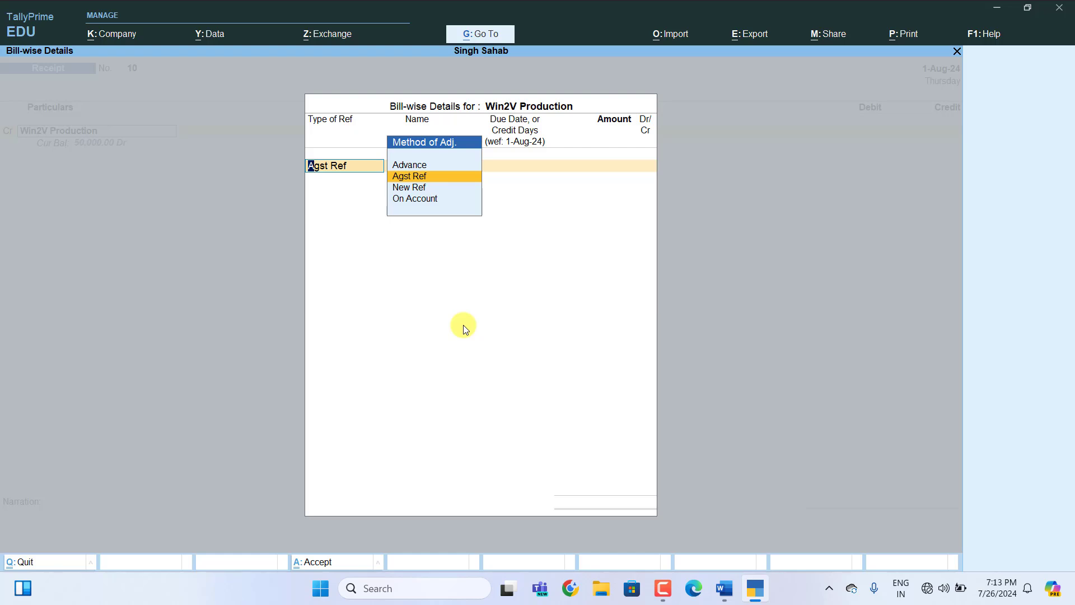
{"action": "key", "text": "Return"}
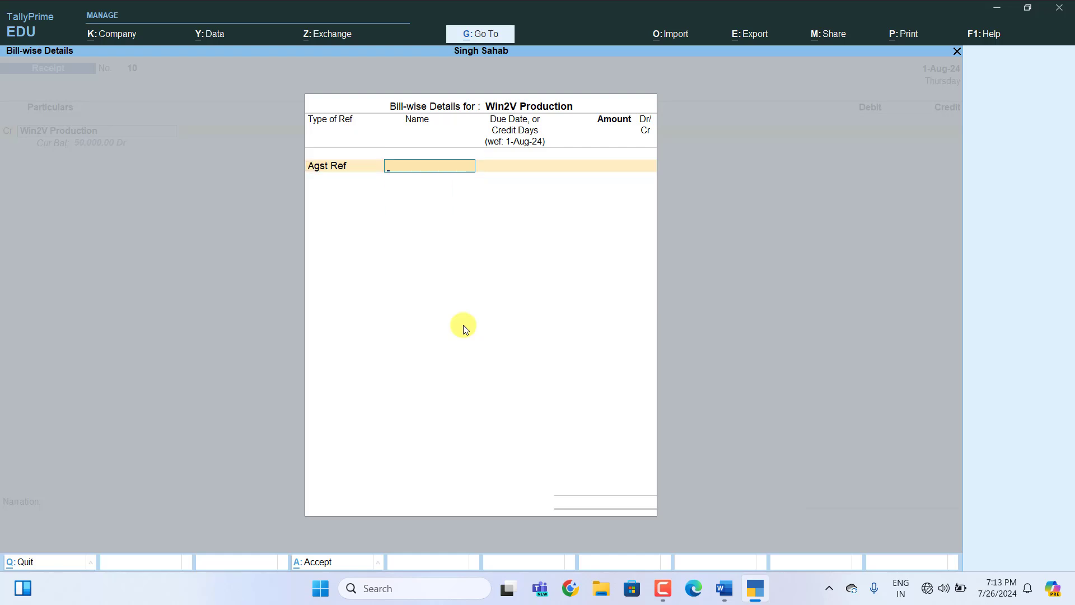
{"action": "key", "text": "Return"}
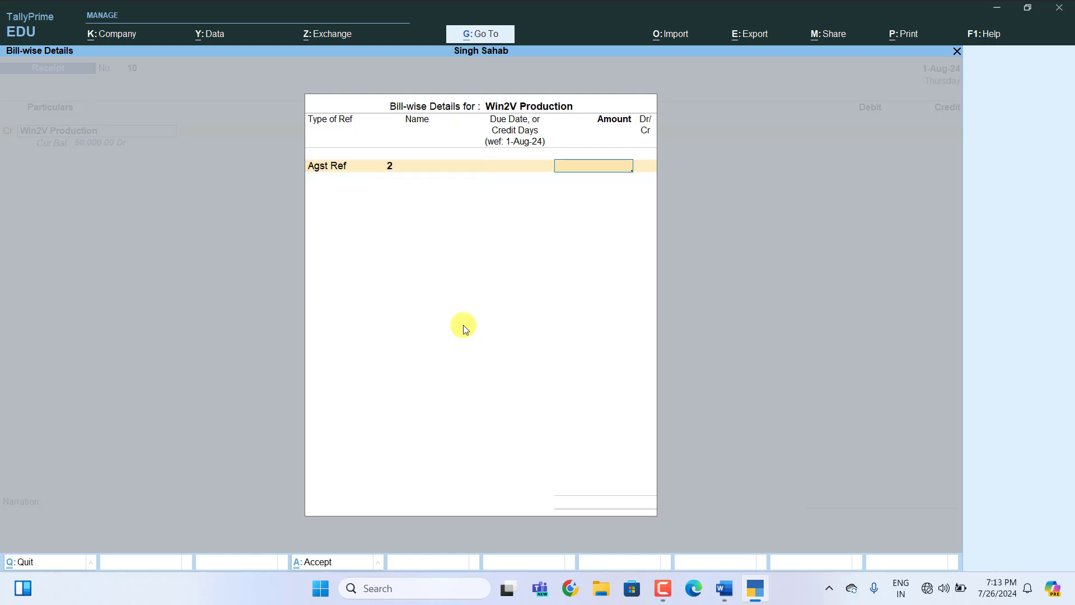
{"action": "type", "text": "50000"}
{"action": "key", "text": "Return"}
{"action": "key", "text": "Return"}
{"action": "key", "text": "Return"}
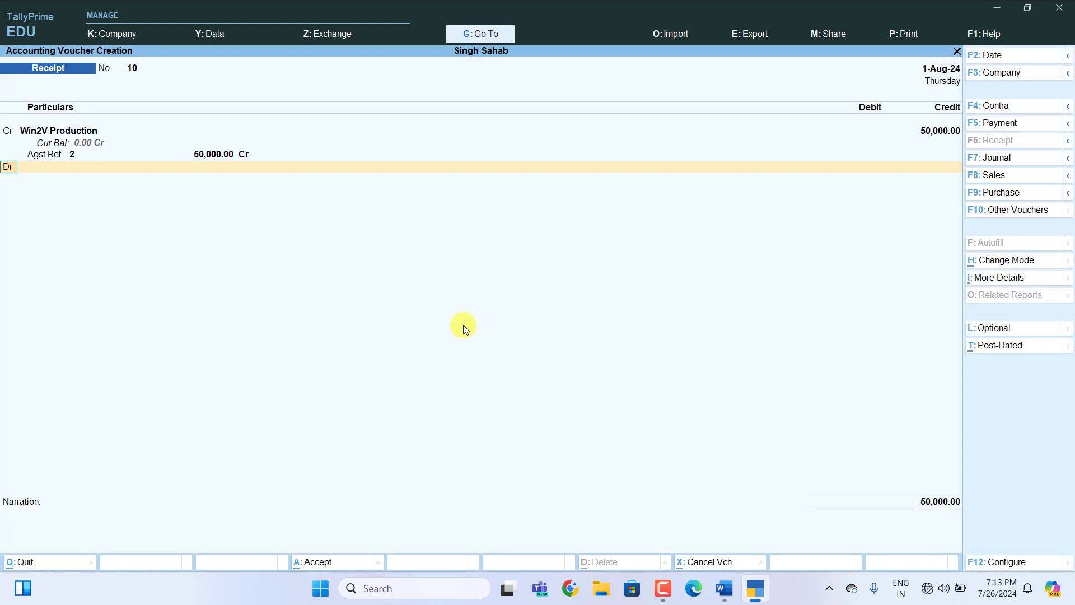
Add a debit line to the receipt for Cash with an amount of 20000.
{"action": "key", "text": "Return"}
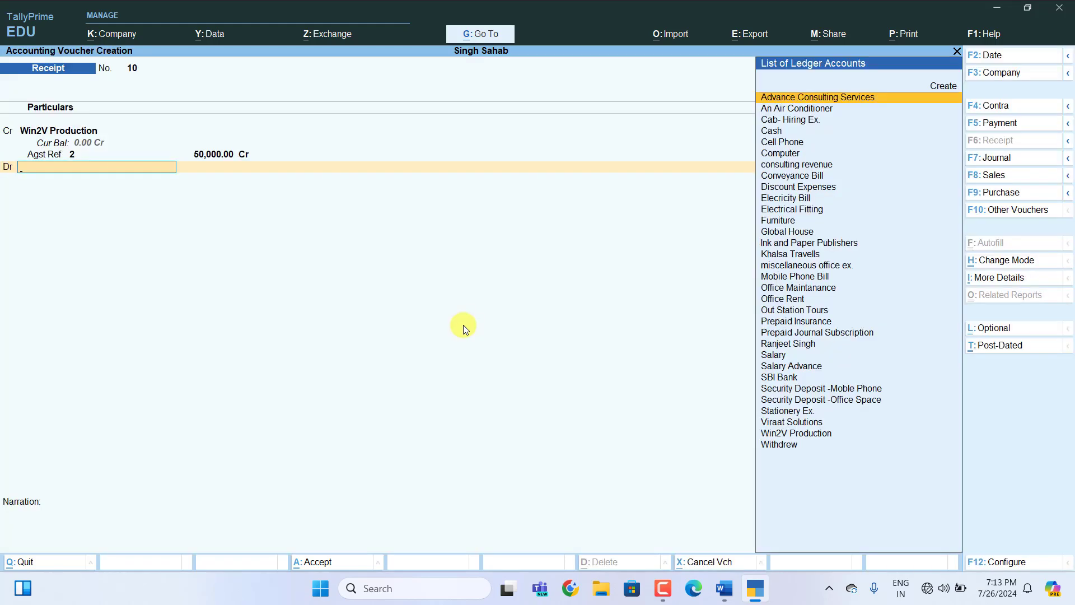
{"action": "type", "text": "C"}
{"action": "key", "text": "Up"}
{"action": "key", "text": "Up"}
{"action": "key", "text": "Up"}
{"action": "key", "text": "Up"}
{"action": "key", "text": "Up"}
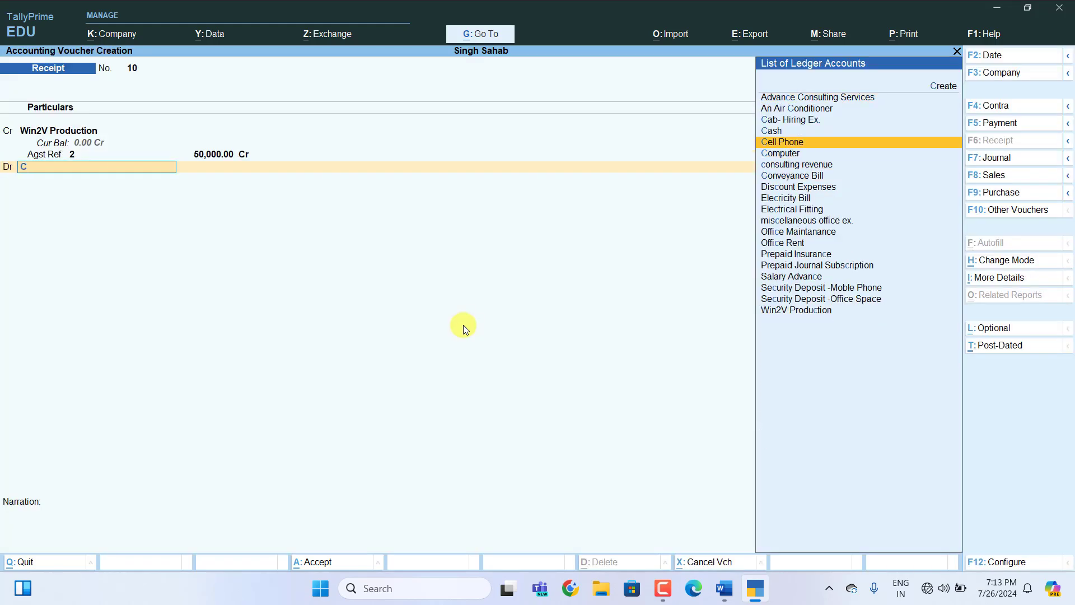
{"action": "key", "text": "Return"}
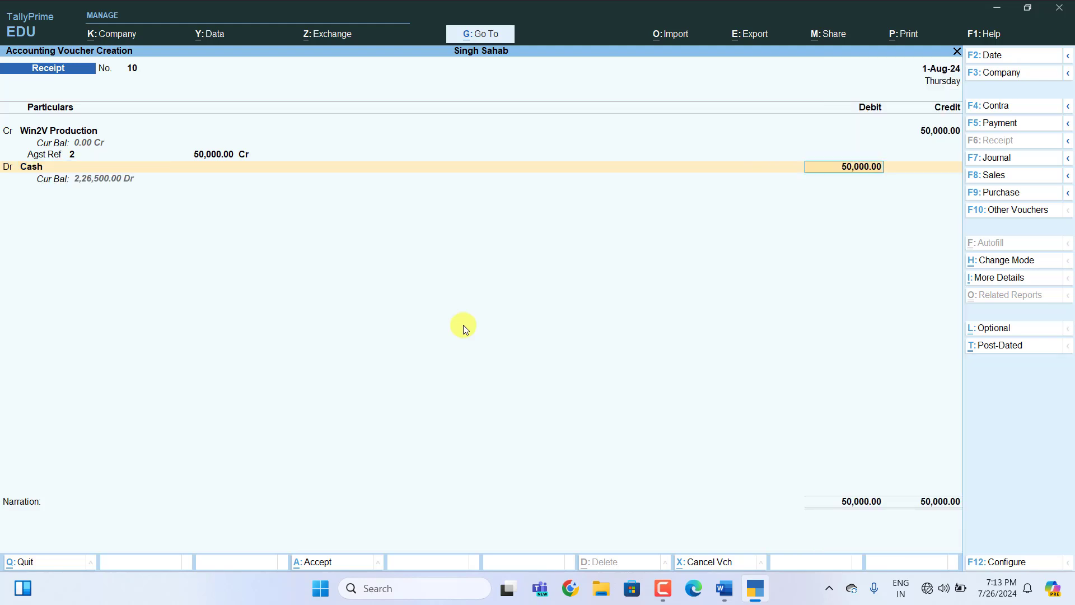
{"action": "type", "text": "20000"}
{"action": "key", "text": "Return"}
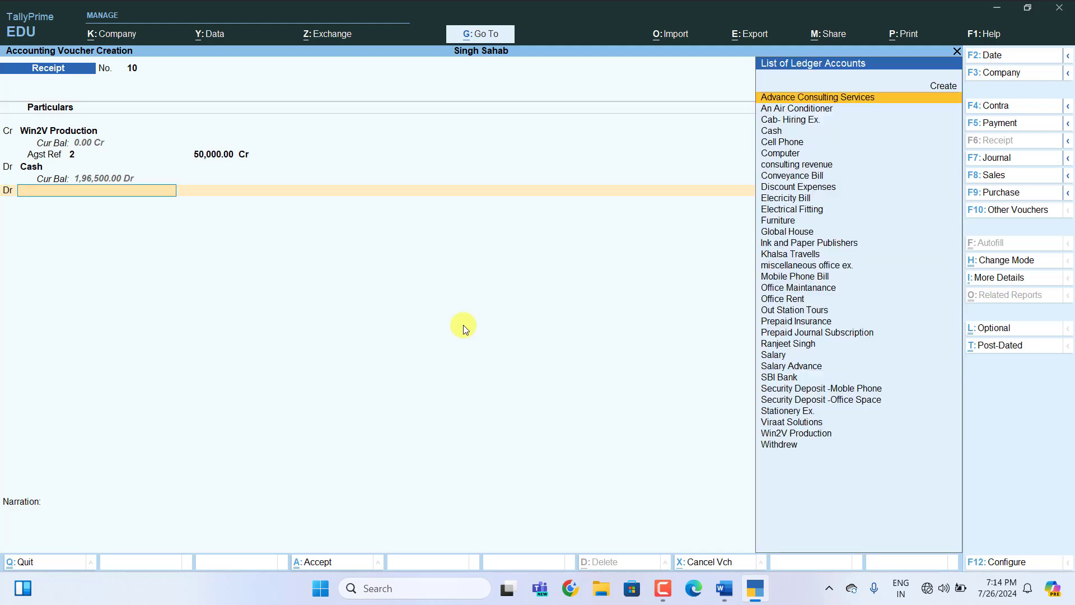
Debit SBI Bank with 28000 and accept its Cheque/DD bank allocation with the instrument number and bank name blank.
{"action": "type", "text": "S"}
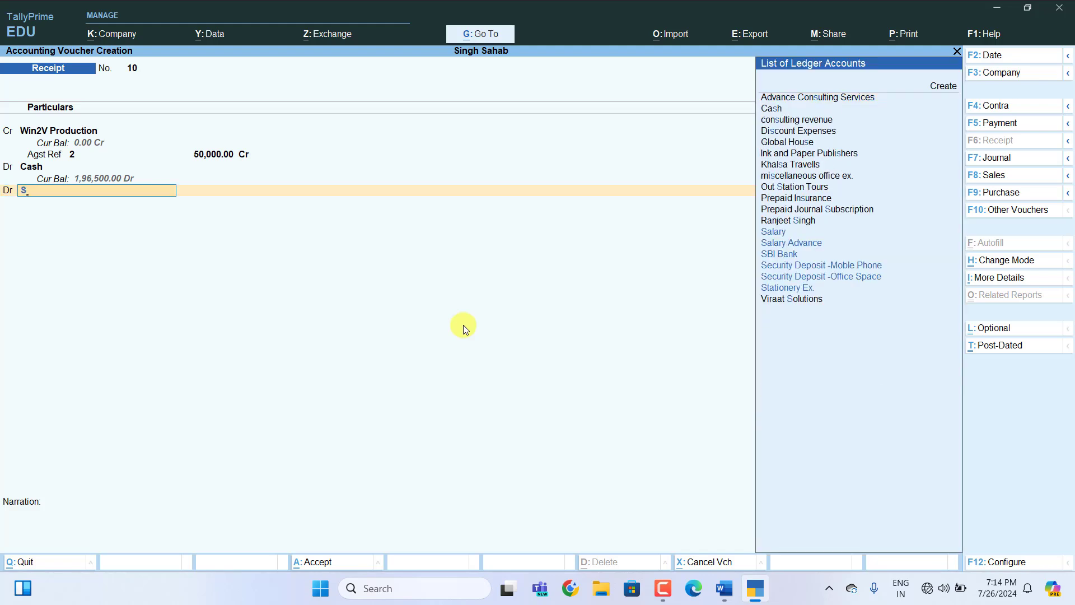
{"action": "key", "text": "Up"}
{"action": "key", "text": "Up"}
{"action": "key", "text": "Up"}
{"action": "key", "text": "Up"}
{"action": "key", "text": "Return"}
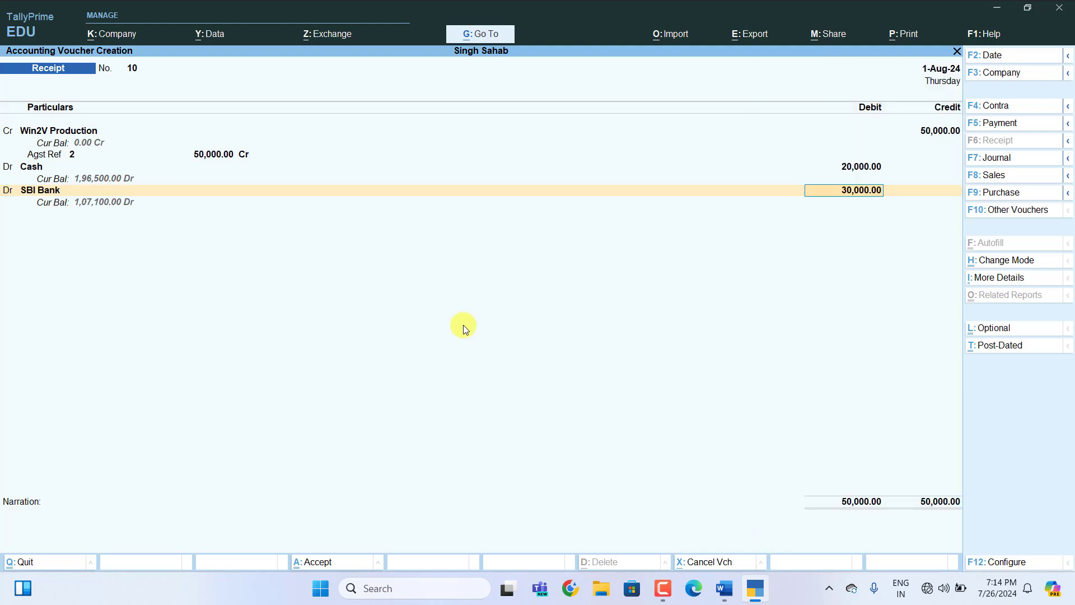
{"action": "type", "text": "28000"}
{"action": "key", "text": "Return"}
{"action": "key", "text": "Return"}
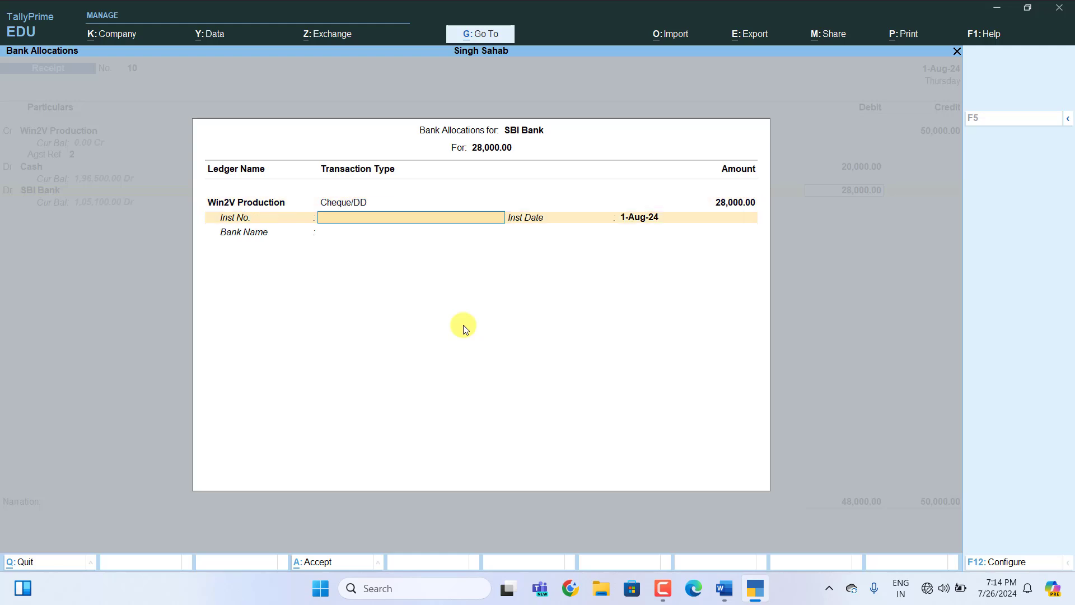
{"action": "key", "text": "Return"}
{"action": "key", "text": "Return"}
{"action": "key", "text": "Return"}
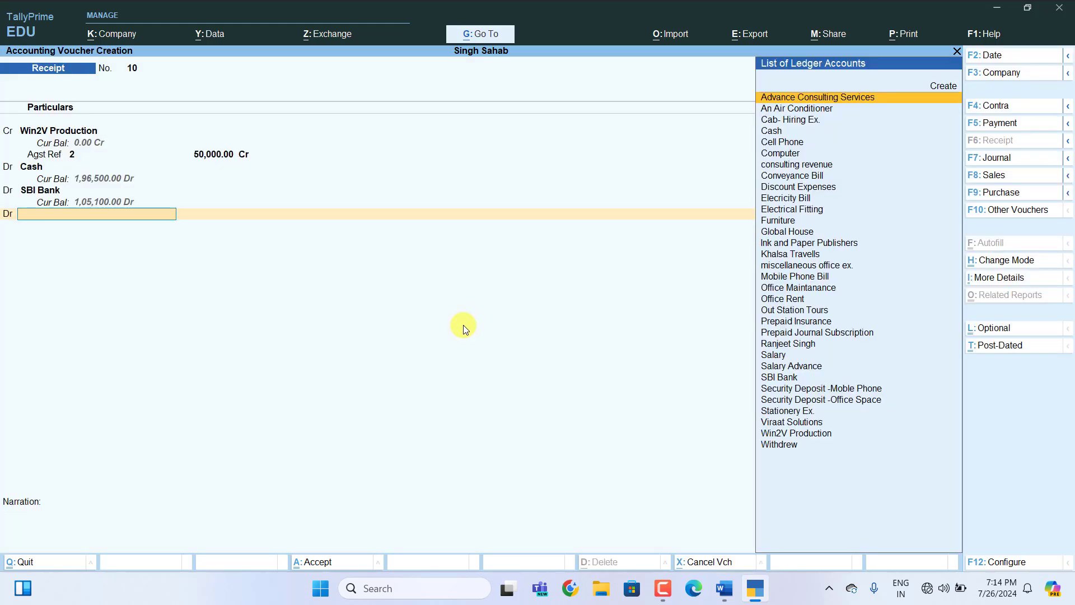
Debit Discount Expenses with the remaining 2000 and save the receipt voucher without a narration.
{"action": "type", "text": "D"}
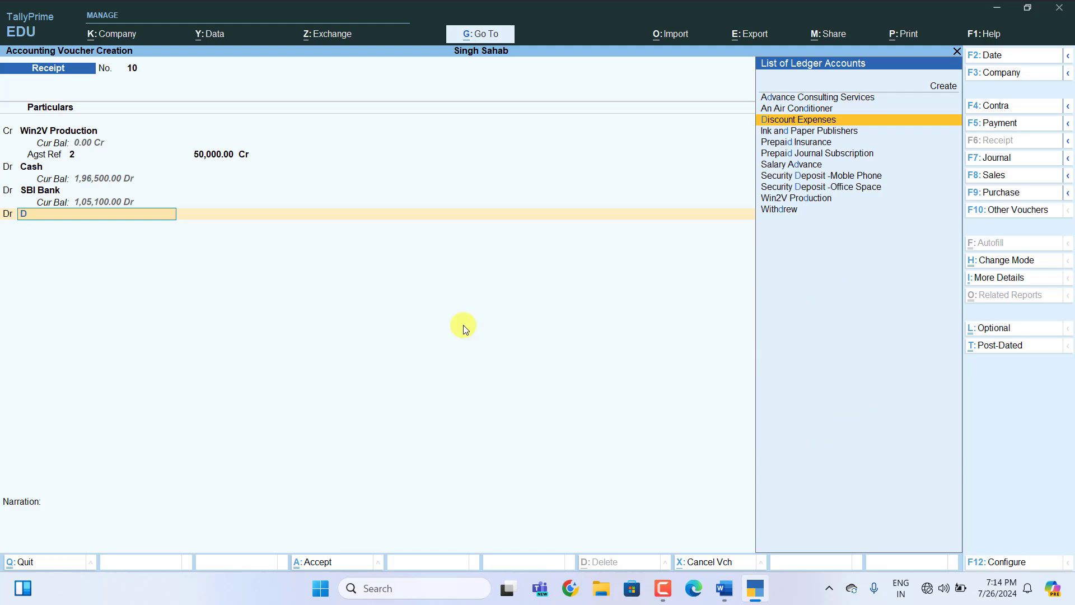
{"action": "key", "text": "Return"}
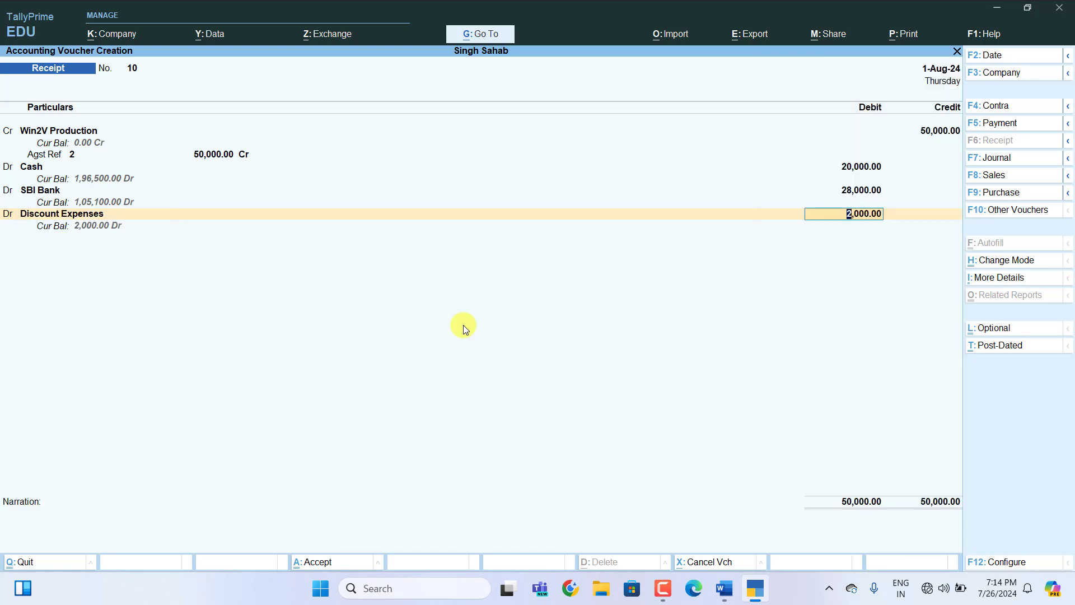
{"action": "key", "text": "Return"}
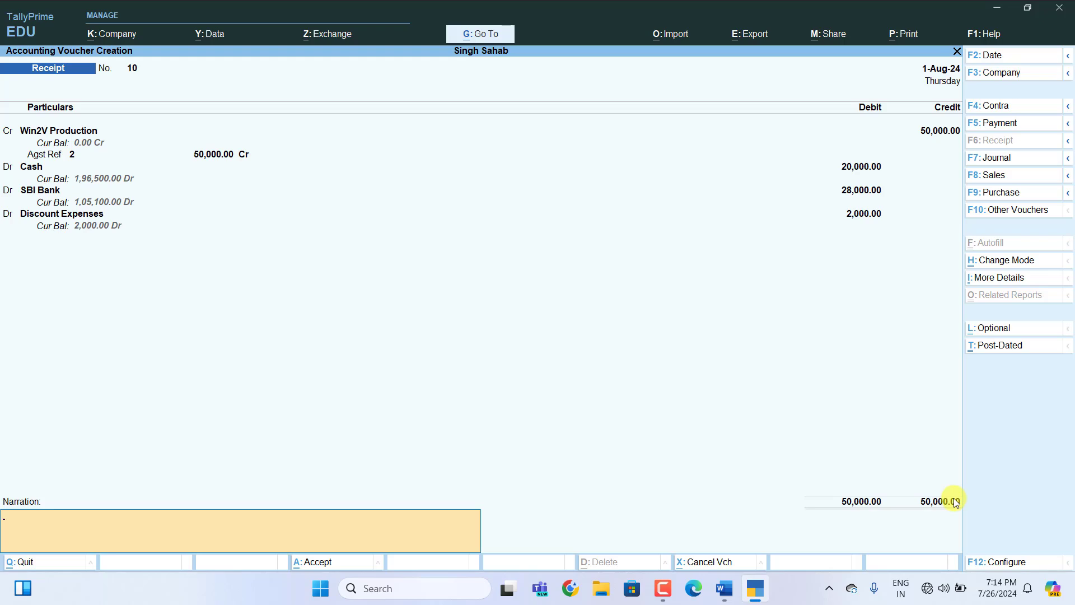
{"action": "key", "text": "Return"}
{"action": "key", "text": "Return"}
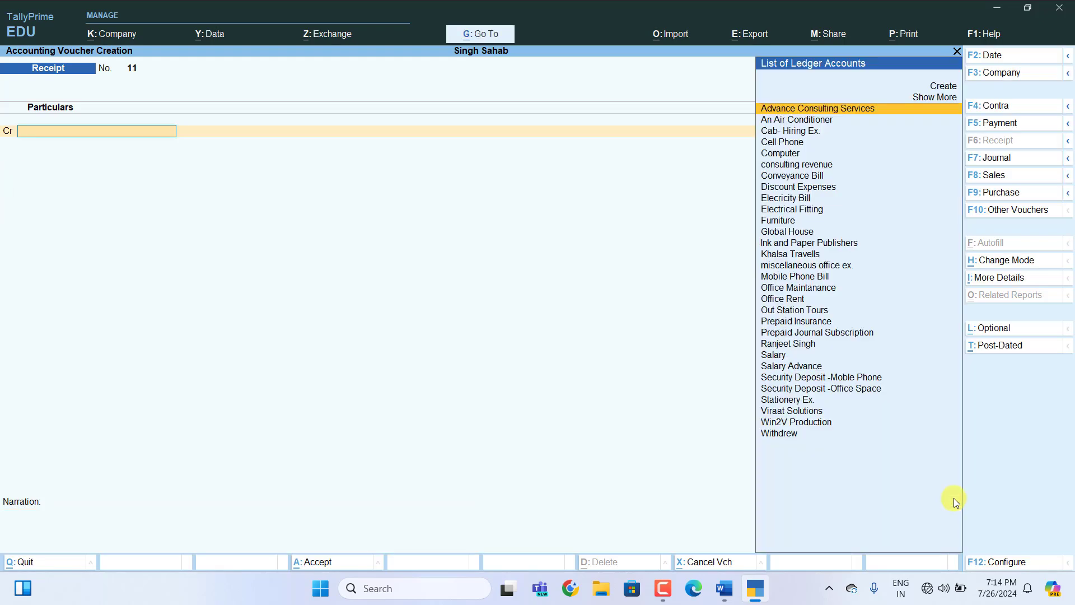
Switch to the Word worksheet and fill in transaction 58's entry type as payment Vouchers.
{"action": "left_click", "coordinate": [724, 587]}
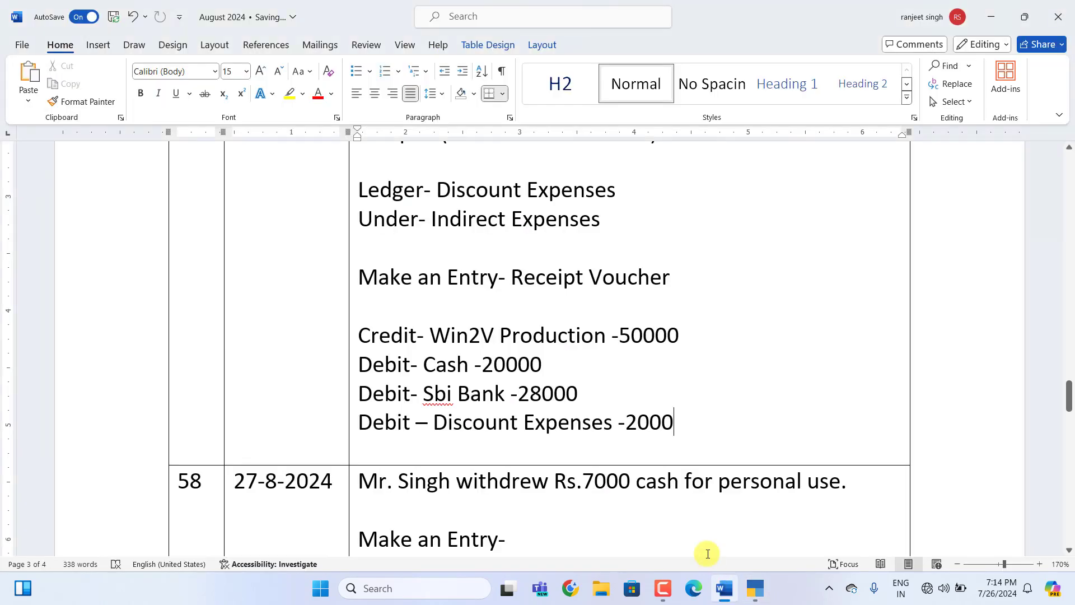
{"action": "scroll", "coordinate": [580, 290], "scroll_direction": "down", "scroll_amount": 3}
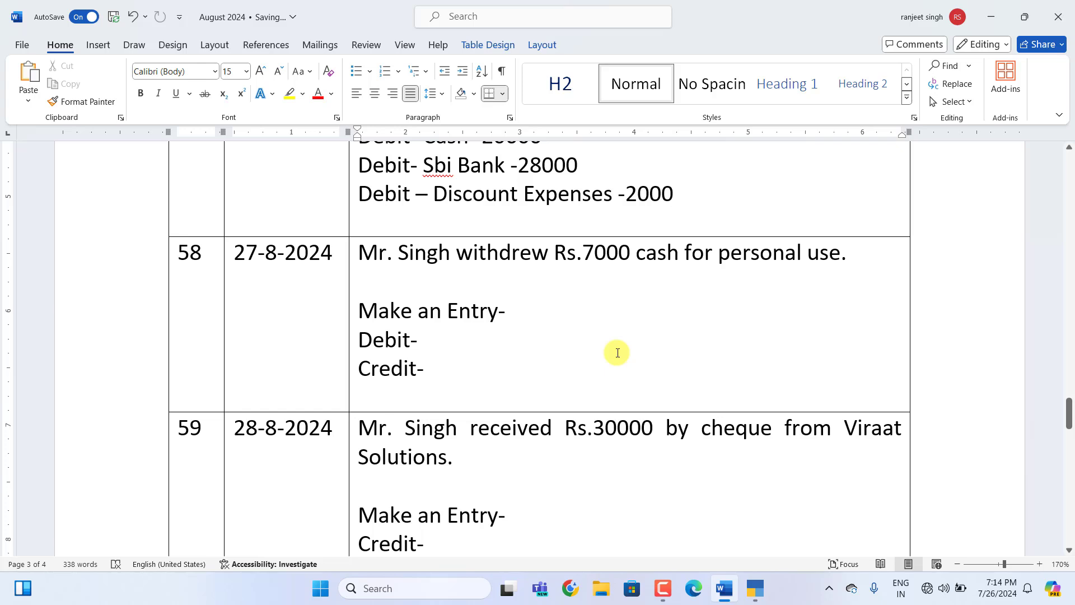
{"action": "left_click", "coordinate": [548, 319]}
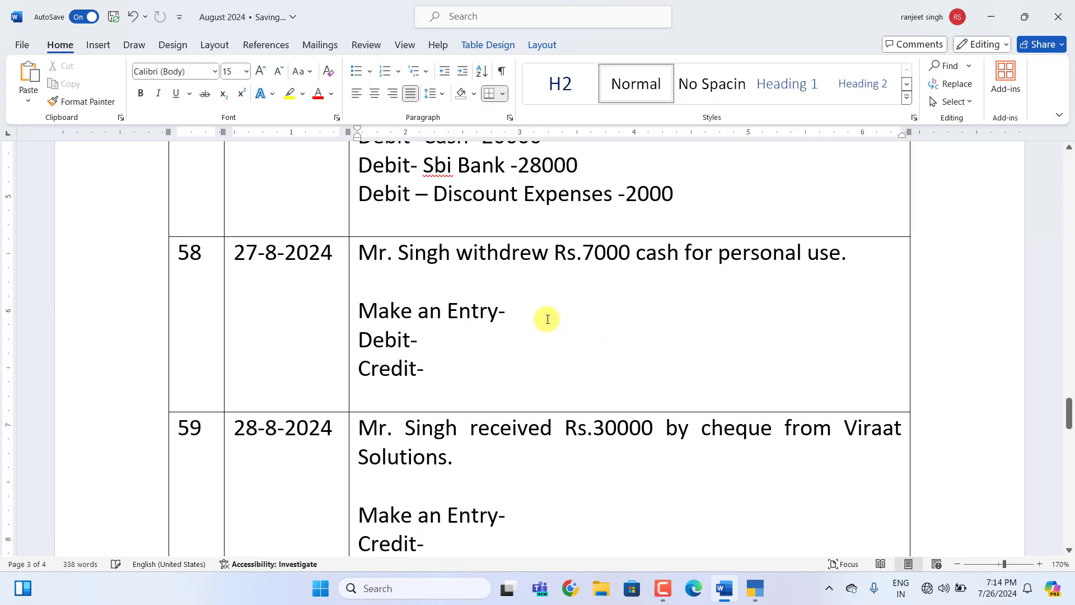
{"action": "type", "text": "payment"}
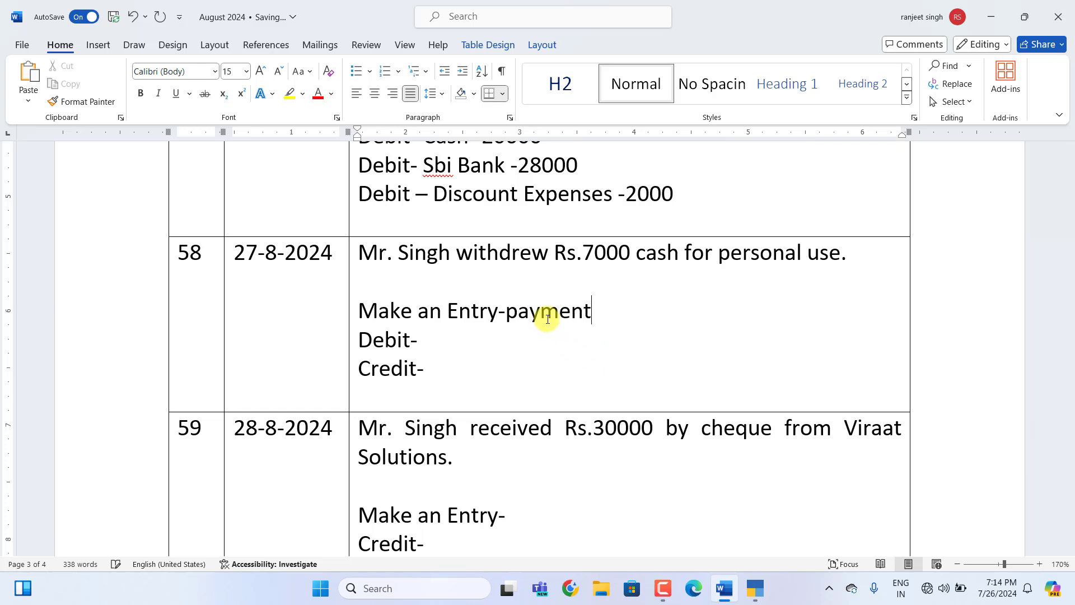
{"action": "type", "text": " Vouchers"}
Fill in transaction 58's debit line as Withdrew -7000 and its credit line as cash 7000.
{"action": "left_click", "coordinate": [434, 341]}
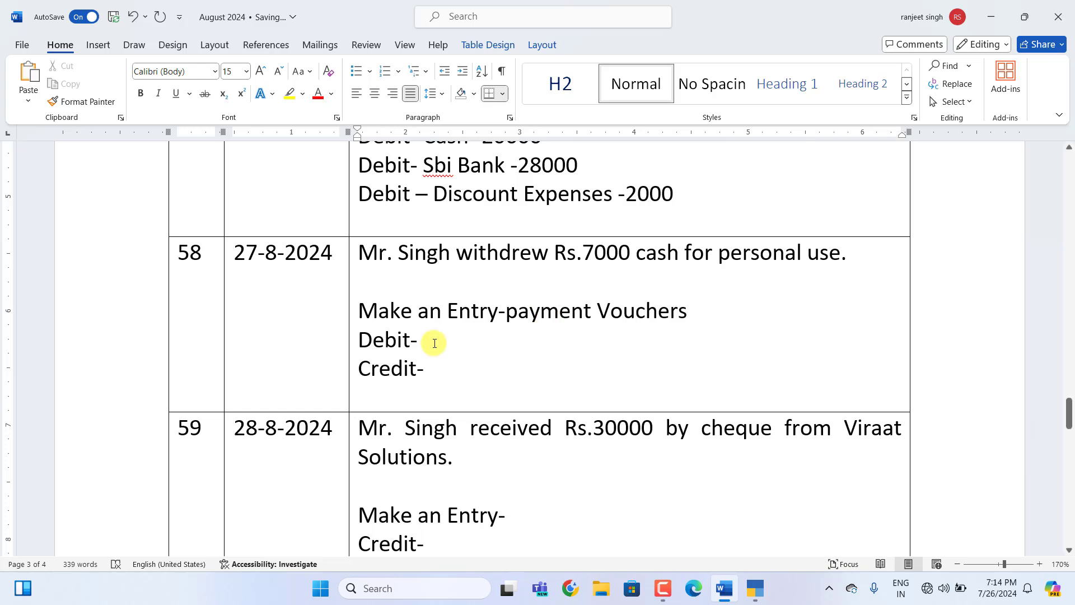
{"action": "type", "text": "Wi"}
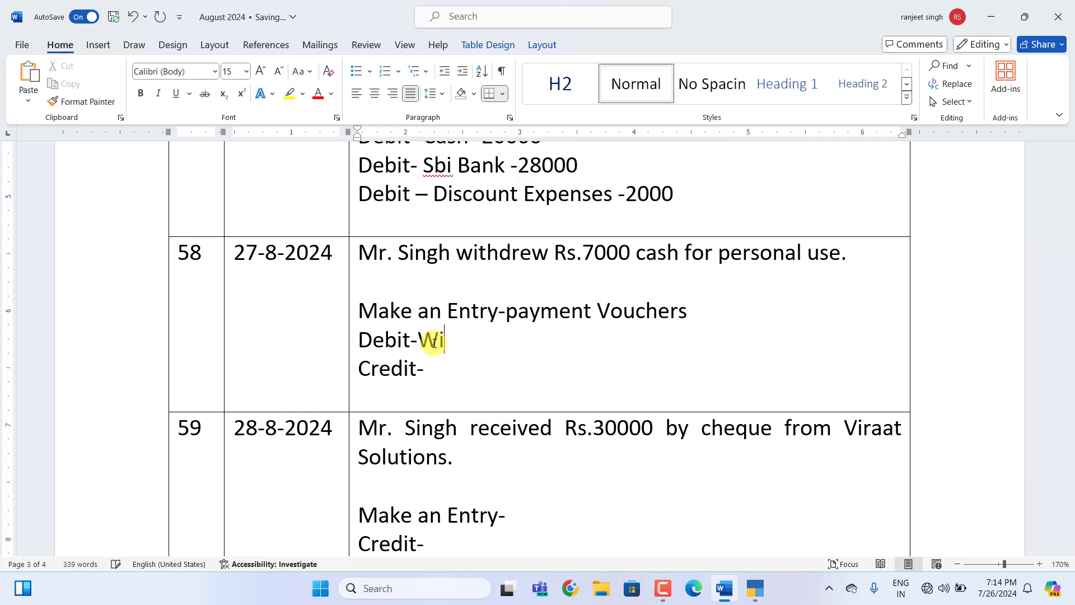
{"action": "type", "text": "thdrew -"}
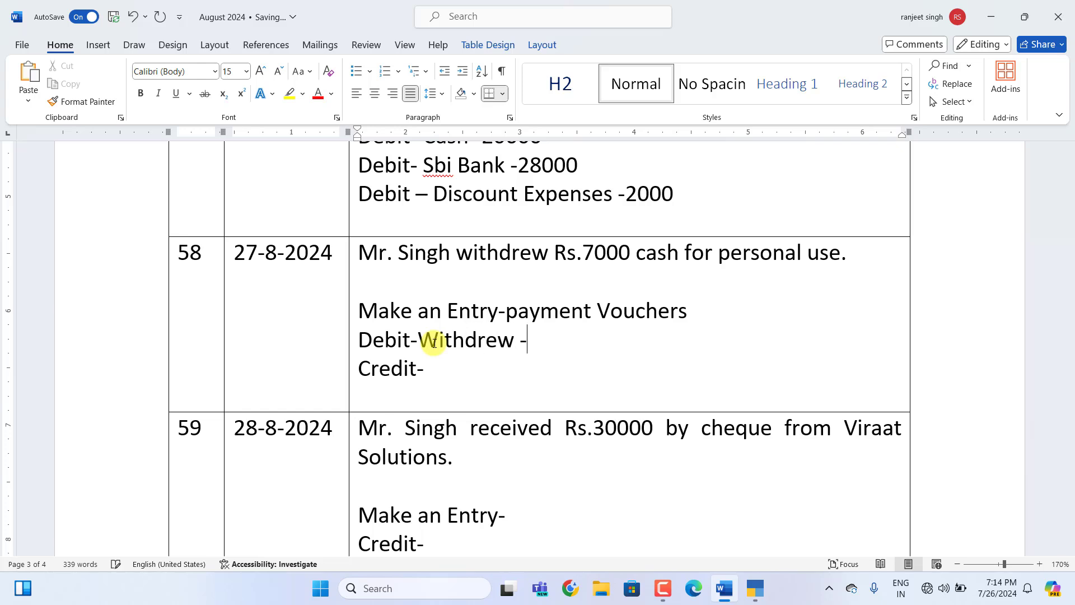
{"action": "type", "text": "000"}
{"action": "left_click", "coordinate": [456, 367]}
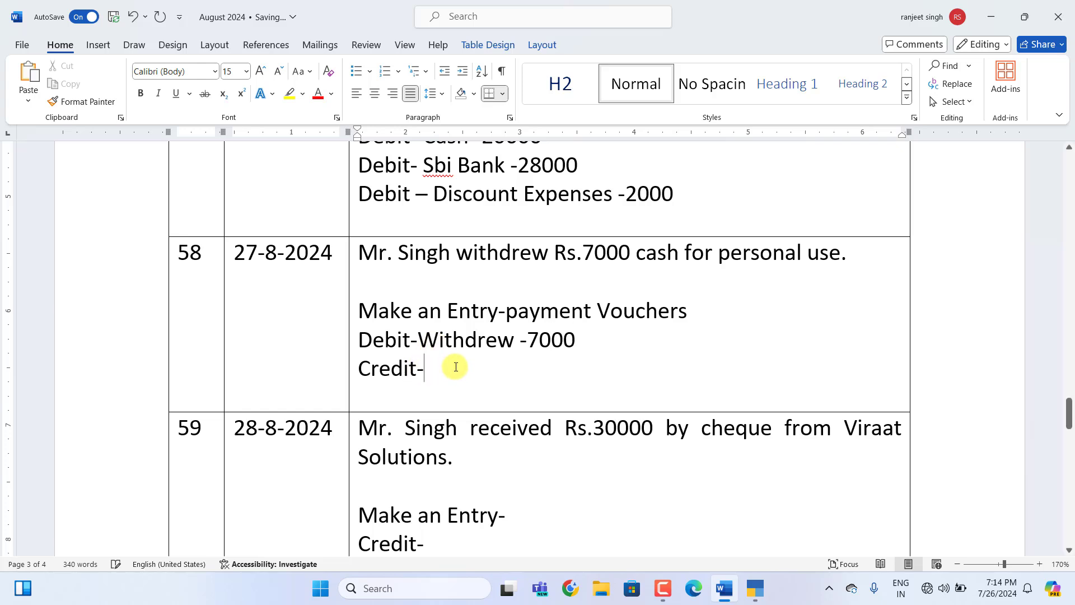
{"action": "type", "text": "cash "}
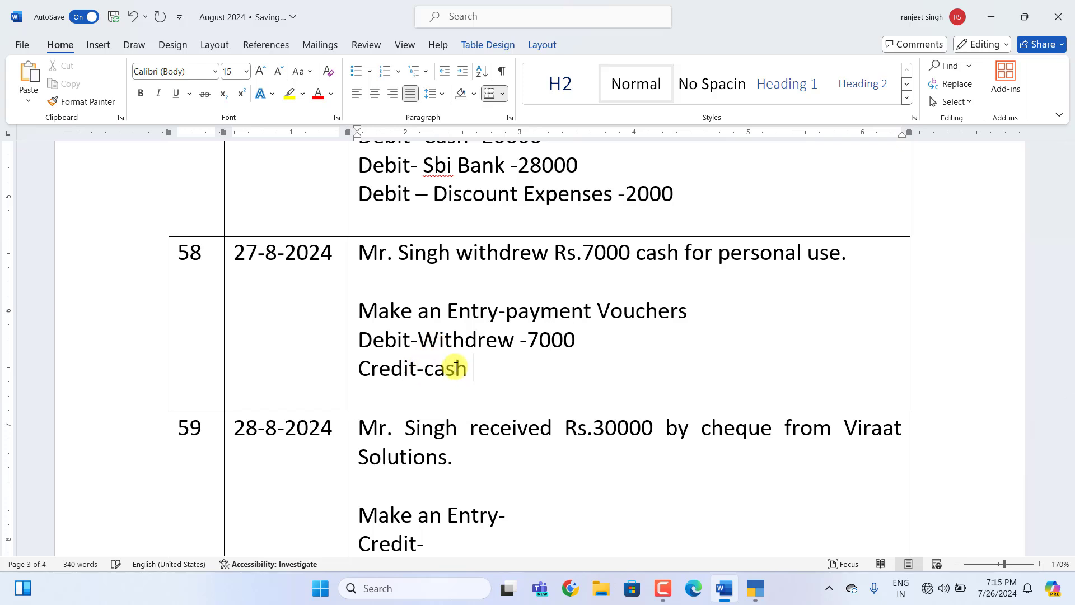
{"action": "type", "text": "7000"}
Switch to TallyPrime and start a payment voucher debiting the Withdrew ledger with 7000.
{"action": "left_click", "coordinate": [754, 587]}
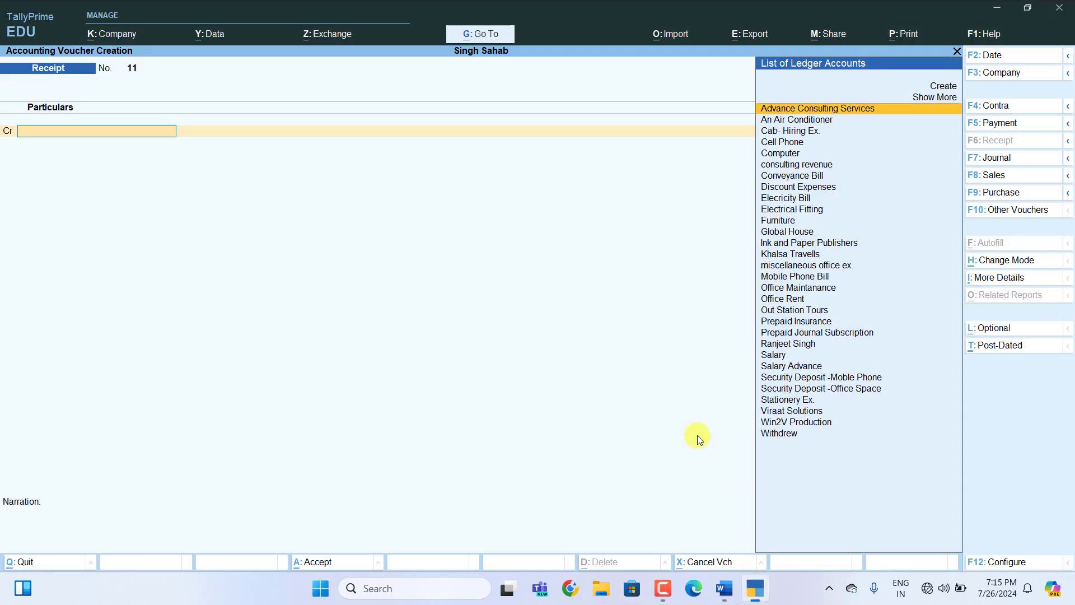
{"action": "key", "text": "F5"}
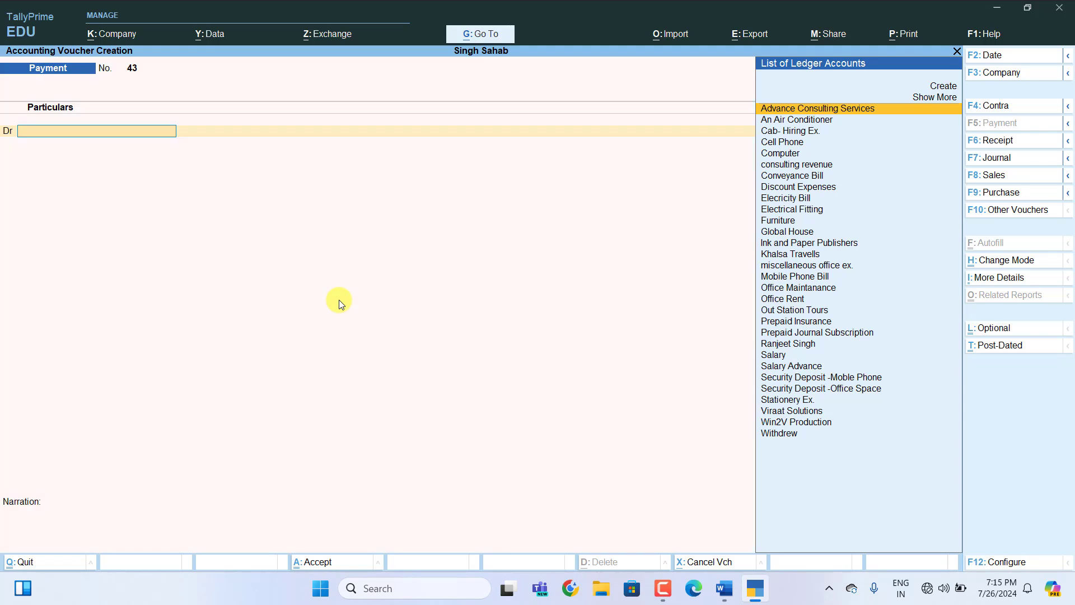
{"action": "type", "text": "W"}
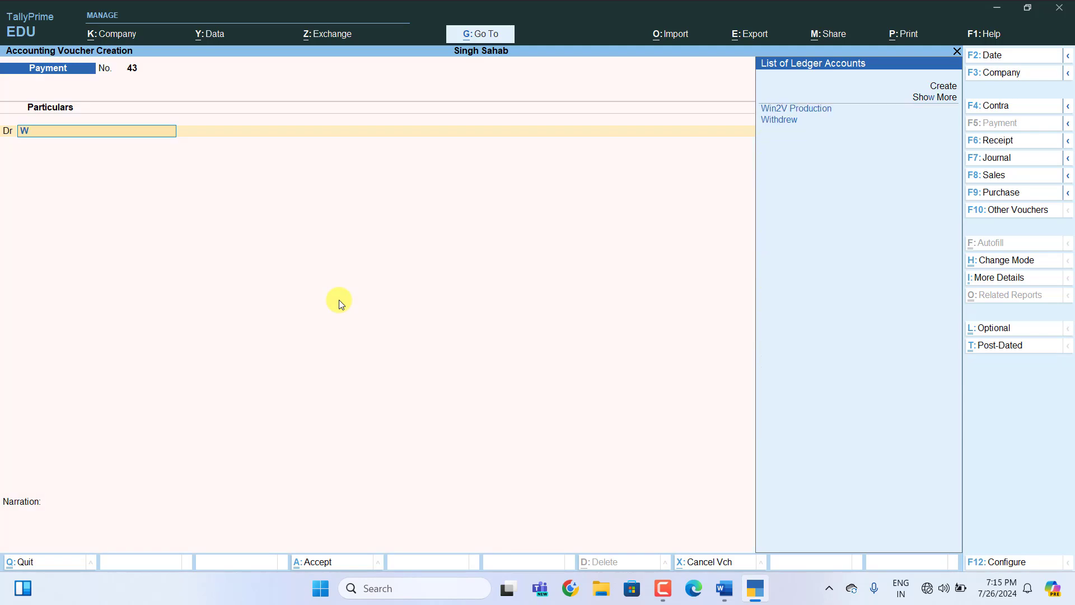
{"action": "key", "text": "Down"}
{"action": "key", "text": "Return"}
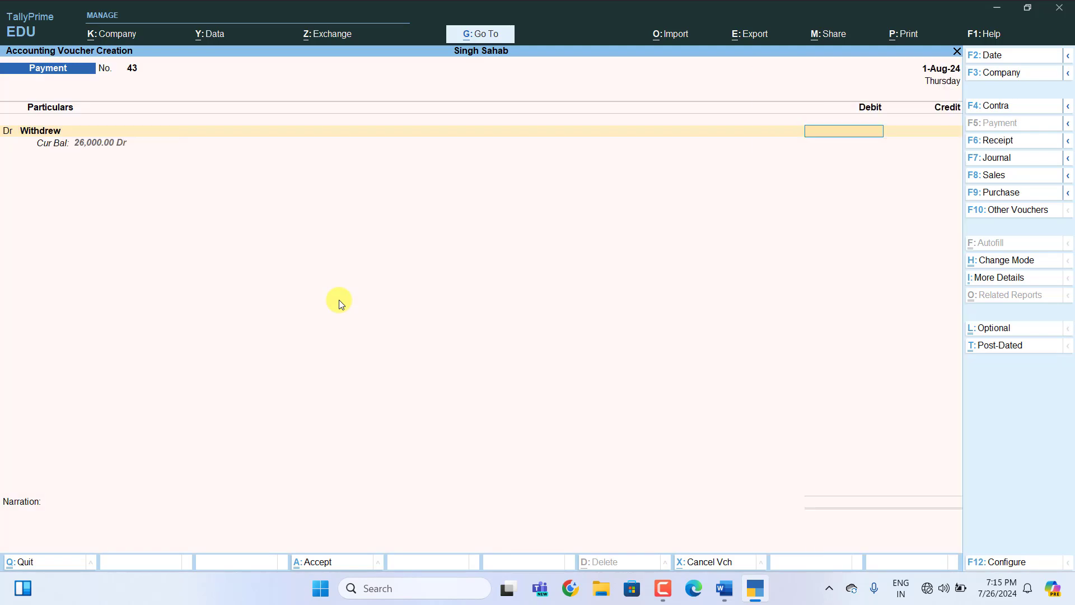
{"action": "type", "text": "7000"}
{"action": "key", "text": "Return"}
Credit Cash with 7000, save the payment voucher without a narration, and leave voucher entry.
{"action": "key", "text": "Return"}
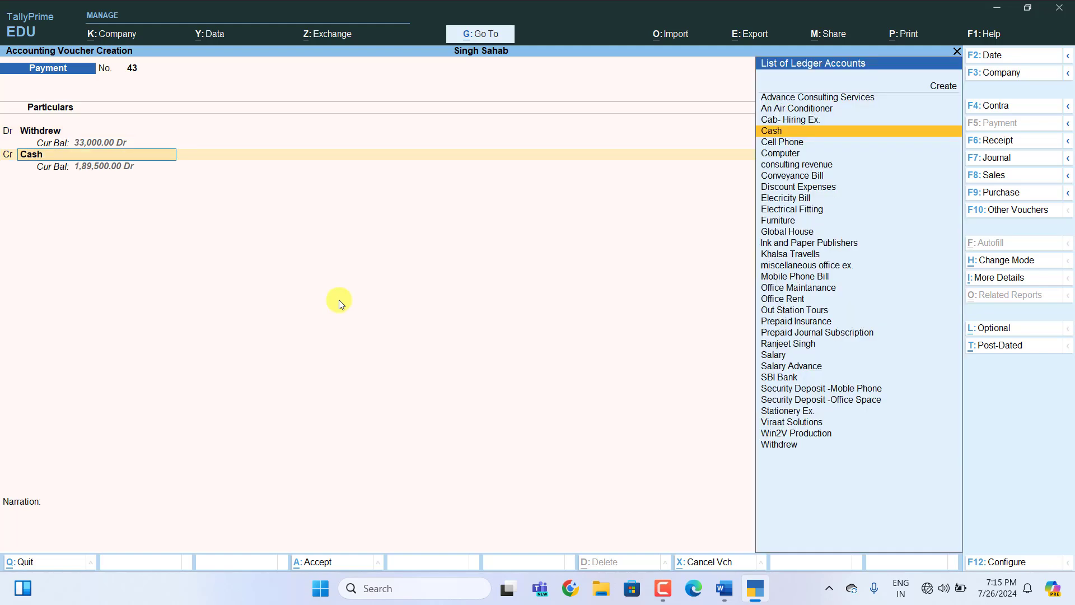
{"action": "key", "text": "Return"}
{"action": "key", "text": "Return"}
{"action": "key", "text": "Return"}
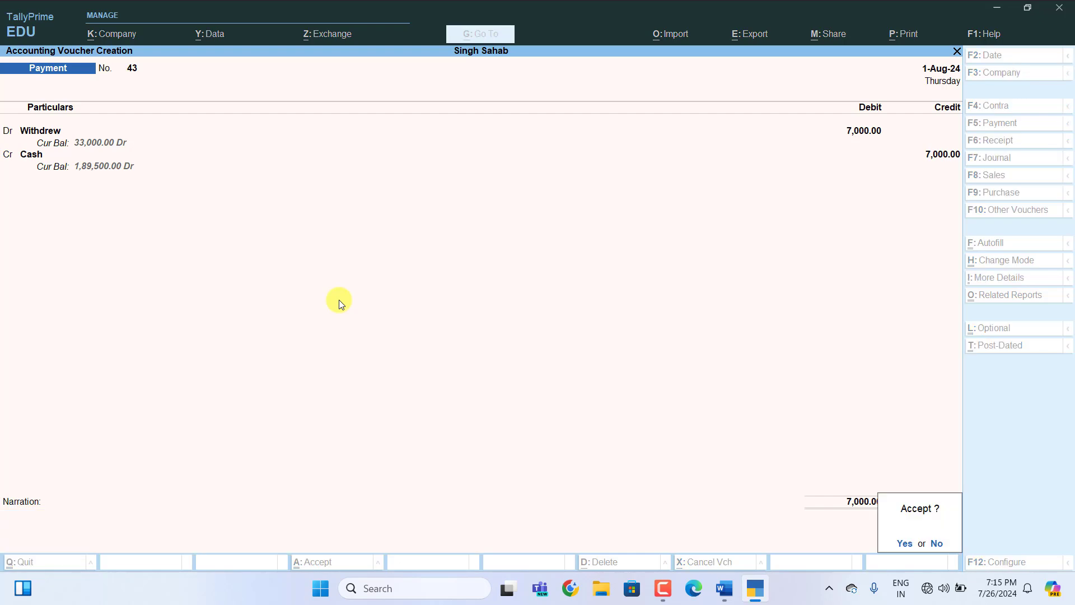
{"action": "key", "text": "Return"}
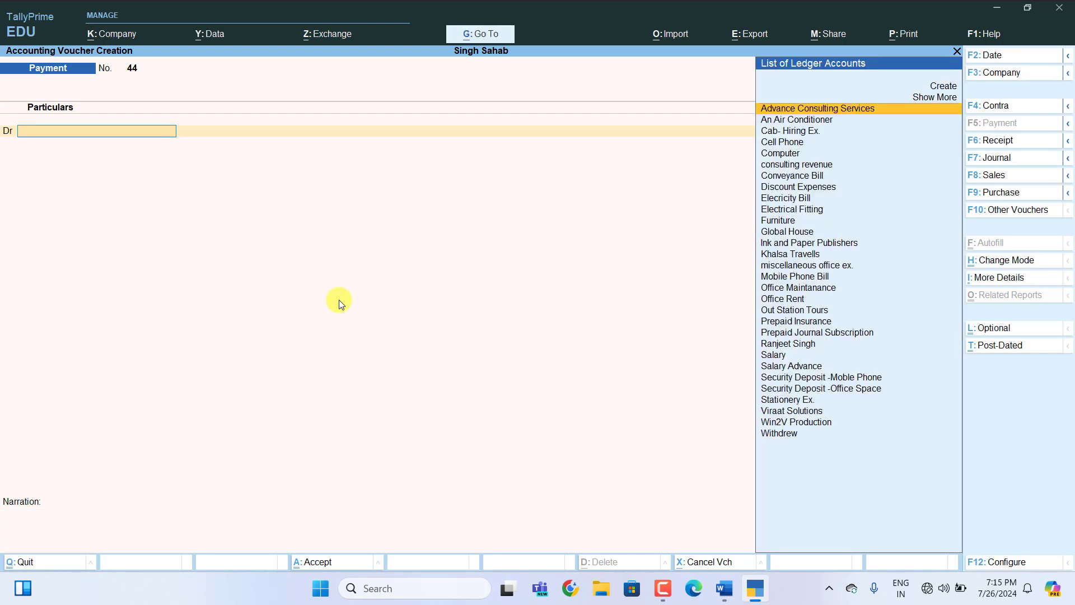
{"action": "key", "text": "Escape"}
Switch to the Word worksheet and fill in transaction 59's entry type as receipt Voucher.
{"action": "key", "text": "alt+Tab"}
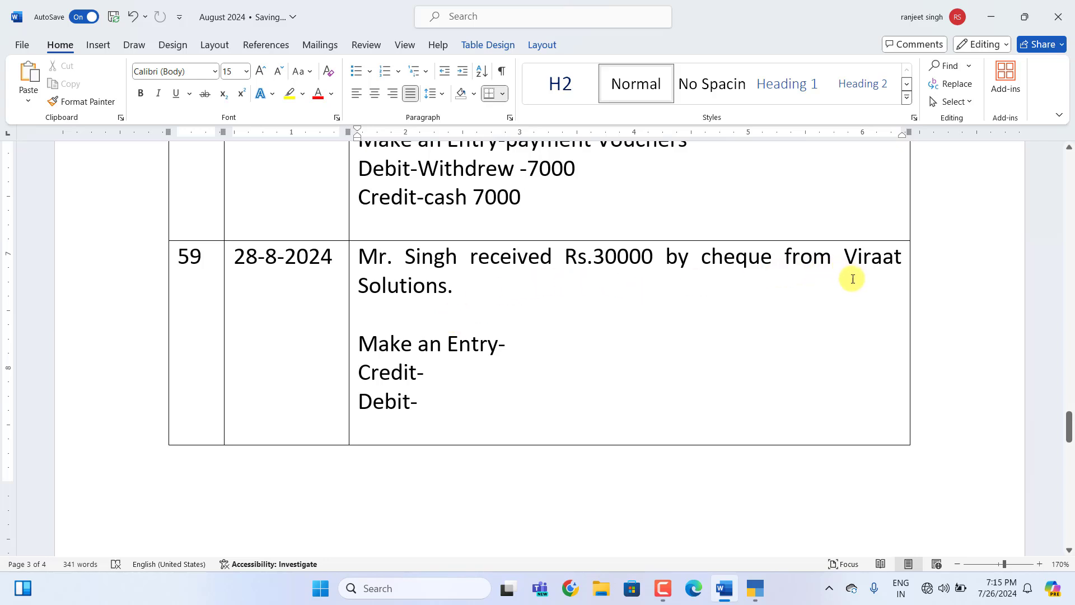
{"action": "left_click", "coordinate": [523, 344]}
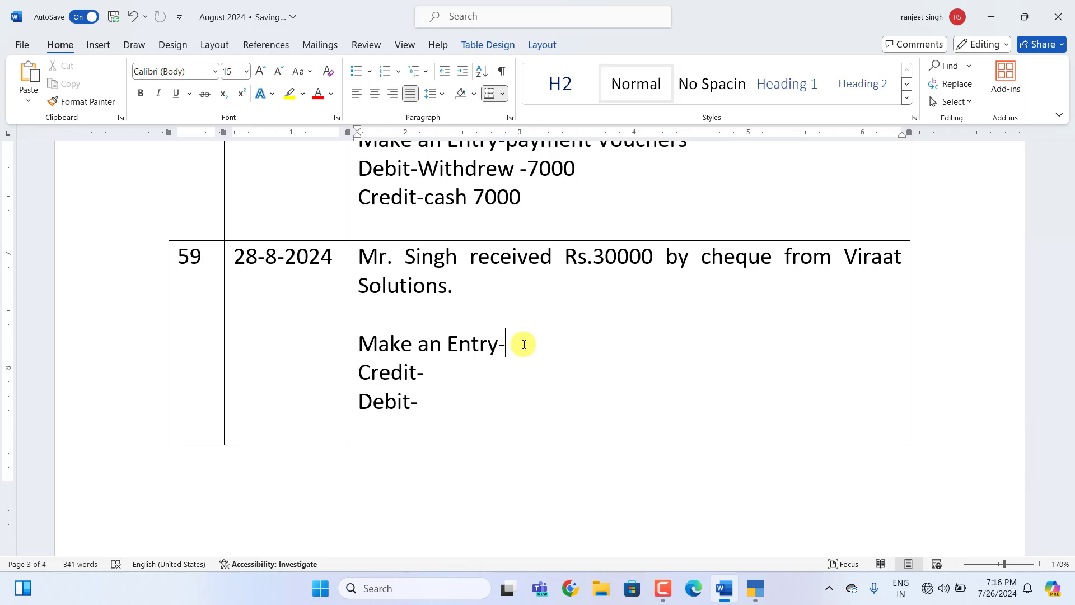
{"action": "type", "text": "receipt Voucher"}
Fill in transaction 59's credit line as Viraat Solution -30000 and its debit line as Sbi Bank -30000.
{"action": "key", "text": "Down"}
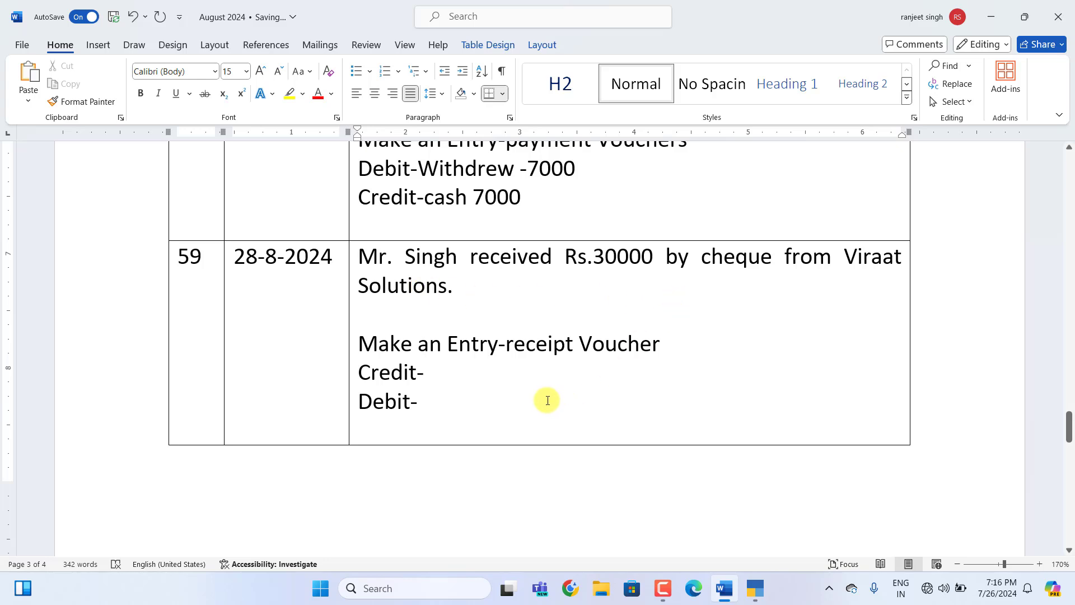
{"action": "type", "text": "Viraat"}
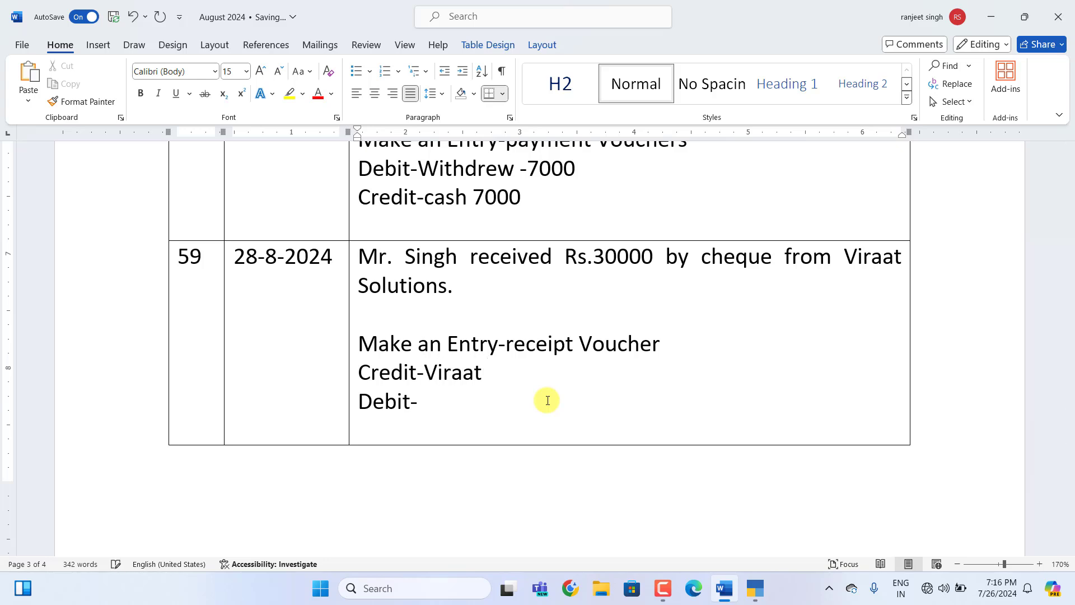
{"action": "type", "text": " Solution -3000"}
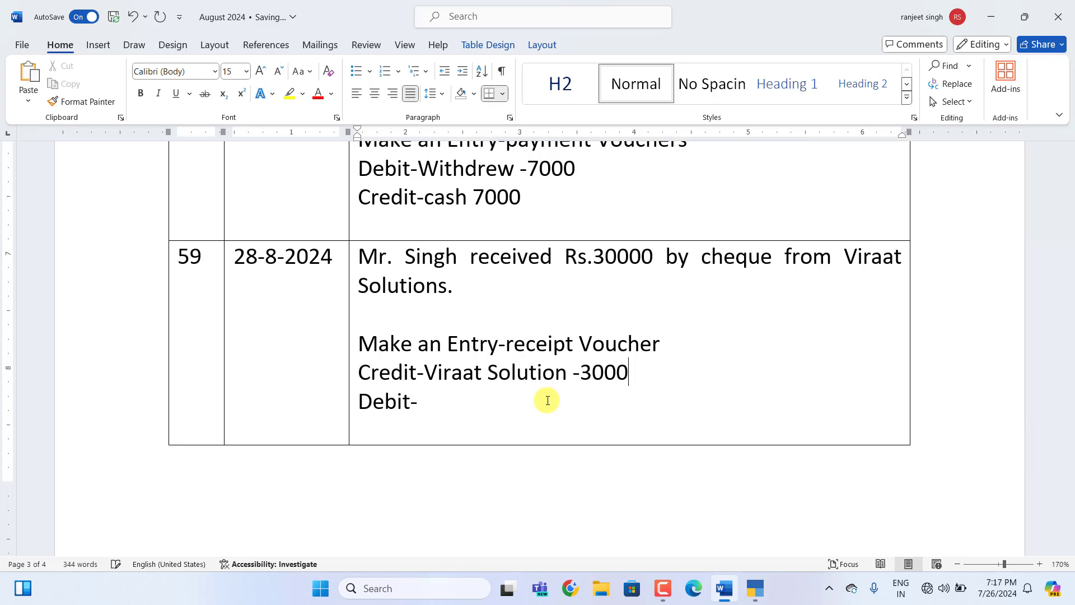
{"action": "type", "text": "0 Debit-"}
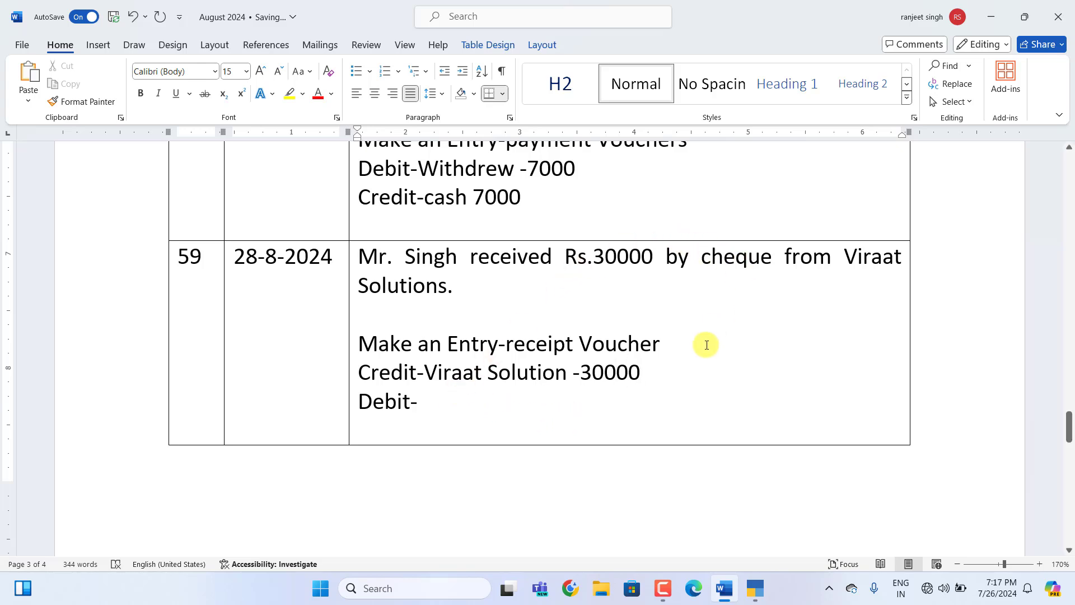
{"action": "type", "text": "Sbi "}
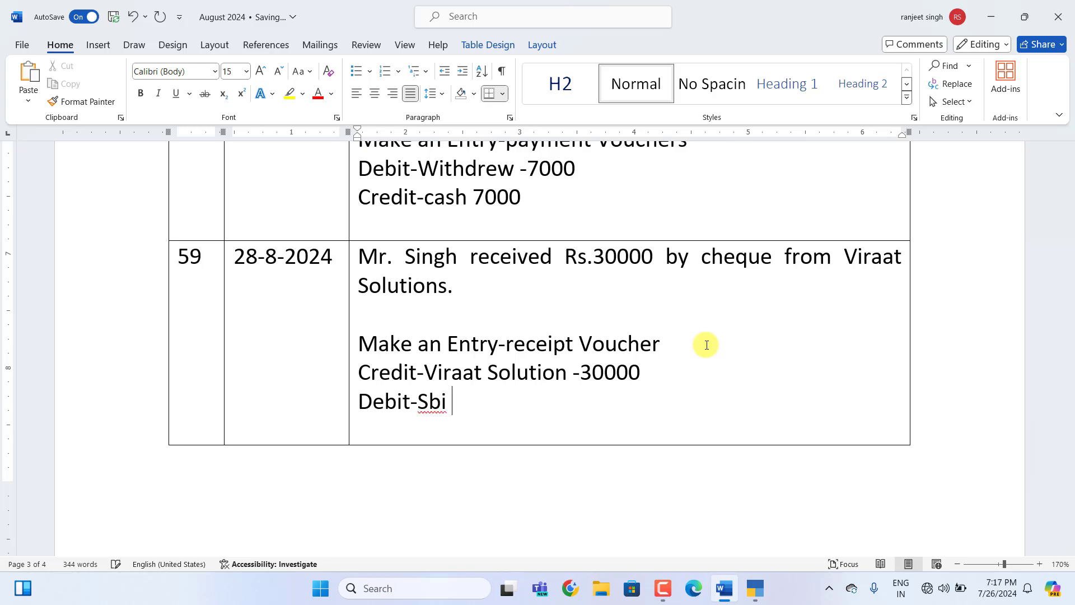
{"action": "type", "text": "Bank -30000"}
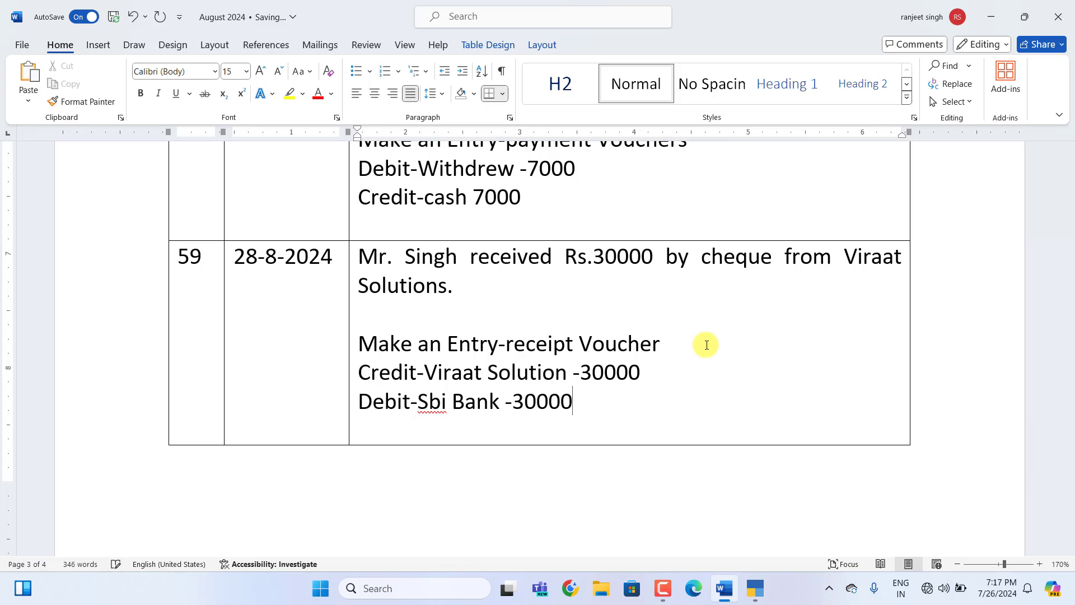
Switch to TallyPrime and start a receipt voucher crediting the Viraat Solutions ledger.
{"action": "left_click", "coordinate": [754, 588]}
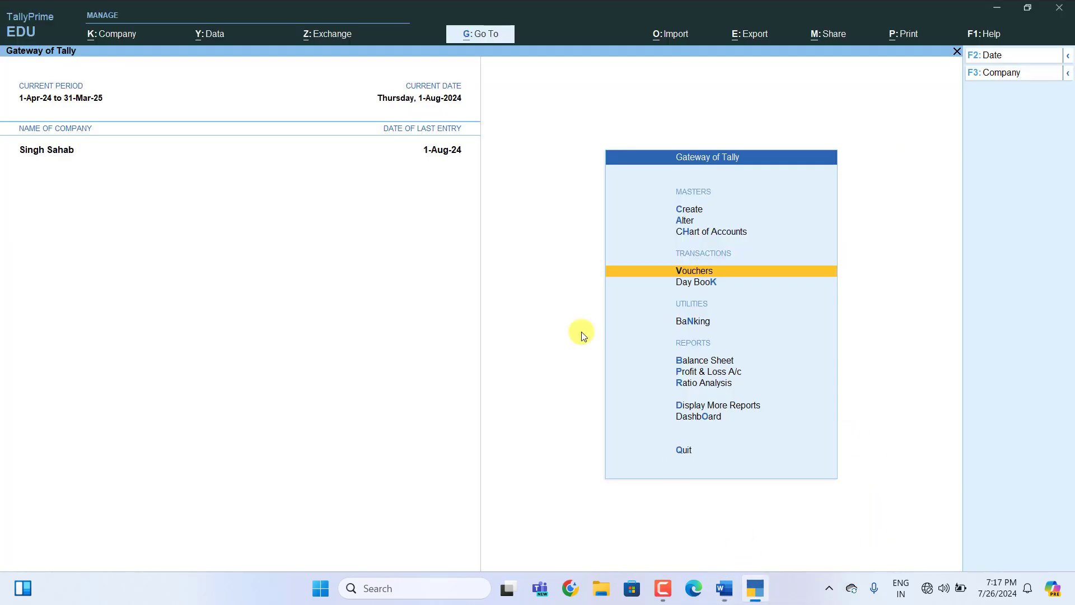
{"action": "key", "text": "Return"}
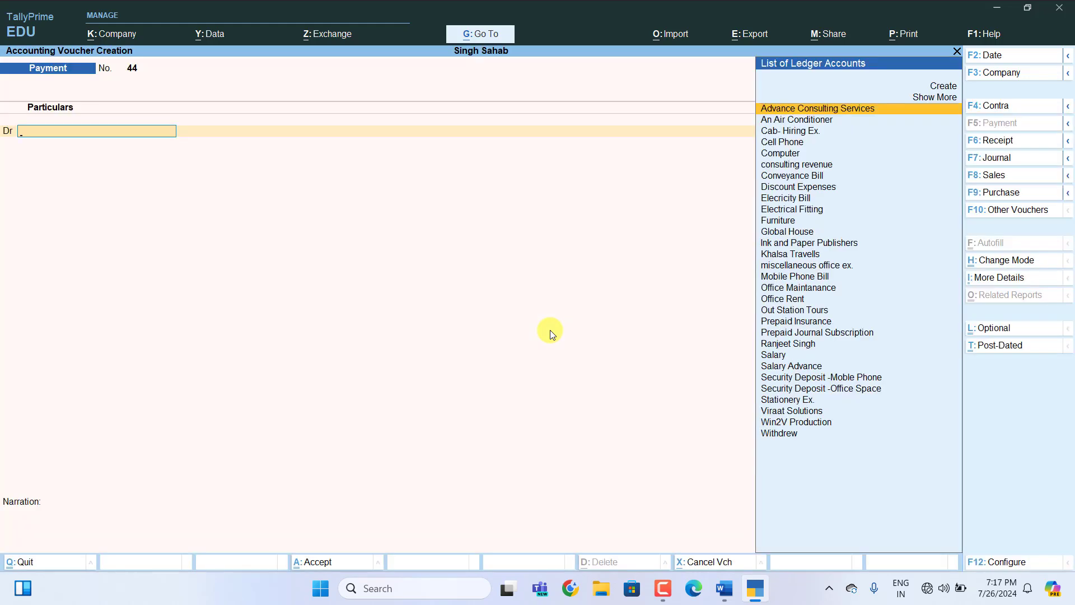
{"action": "key", "text": "F6"}
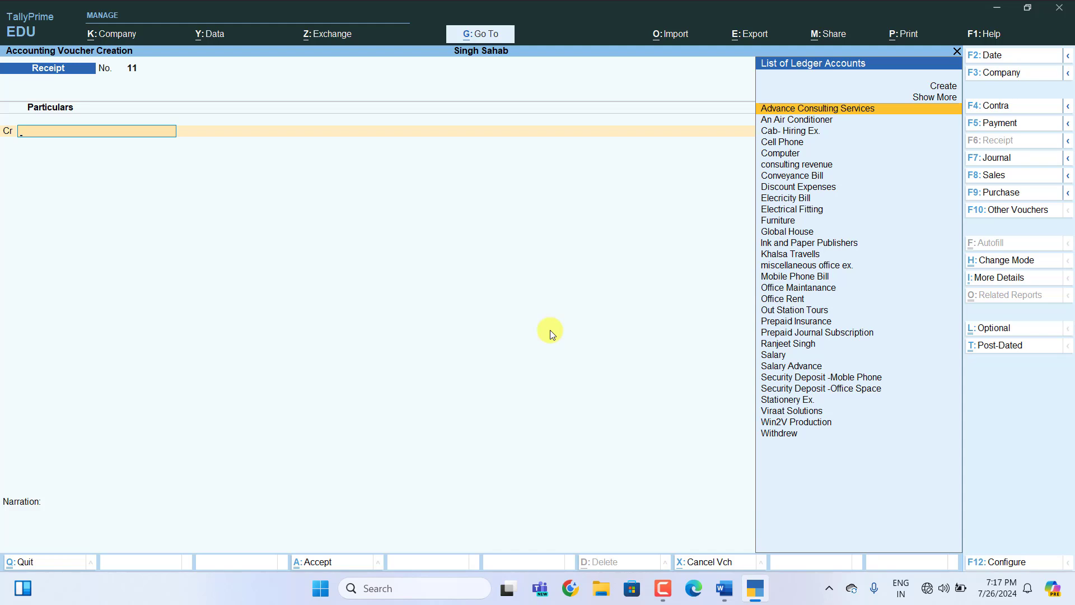
{"action": "type", "text": "V"}
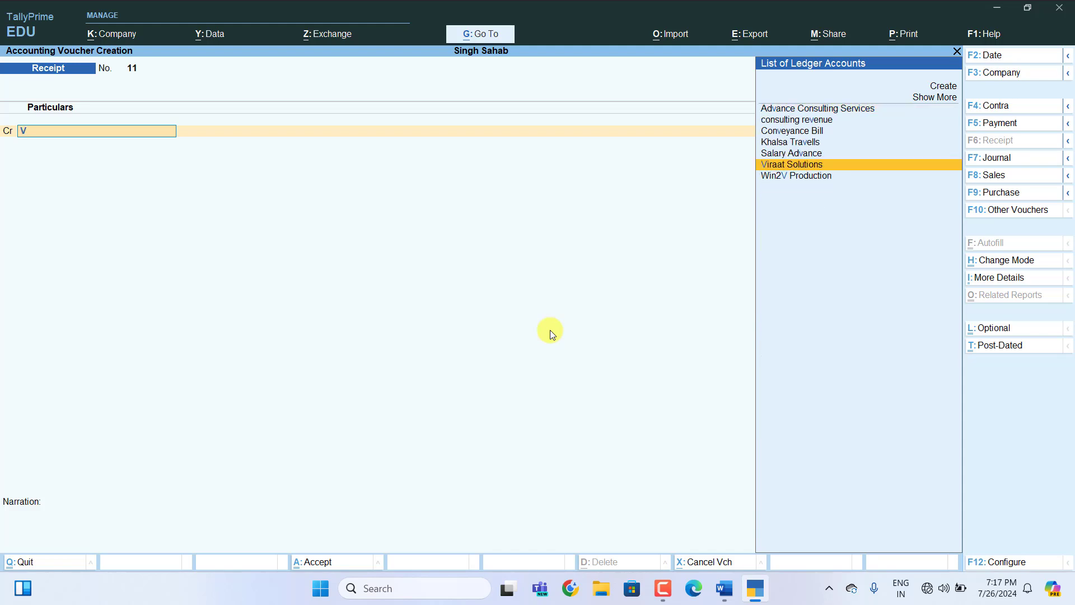
{"action": "key", "text": "Return"}
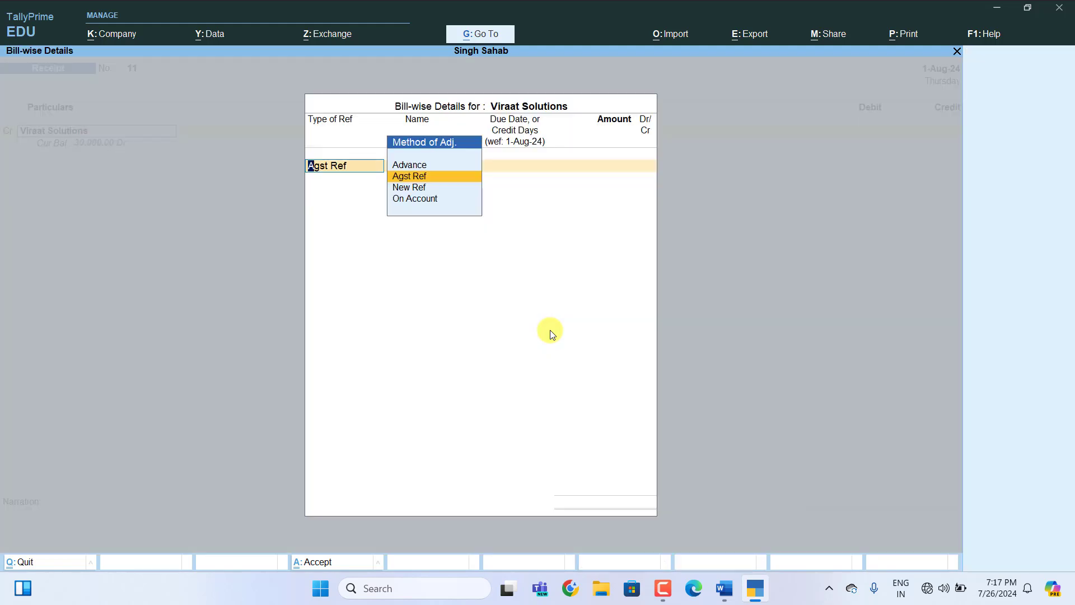
Allocate 30000 Cr of the Viraat Solutions receipt as Agst Ref to bill 1 and complete the bill-wise details.
{"action": "key", "text": "Return"}
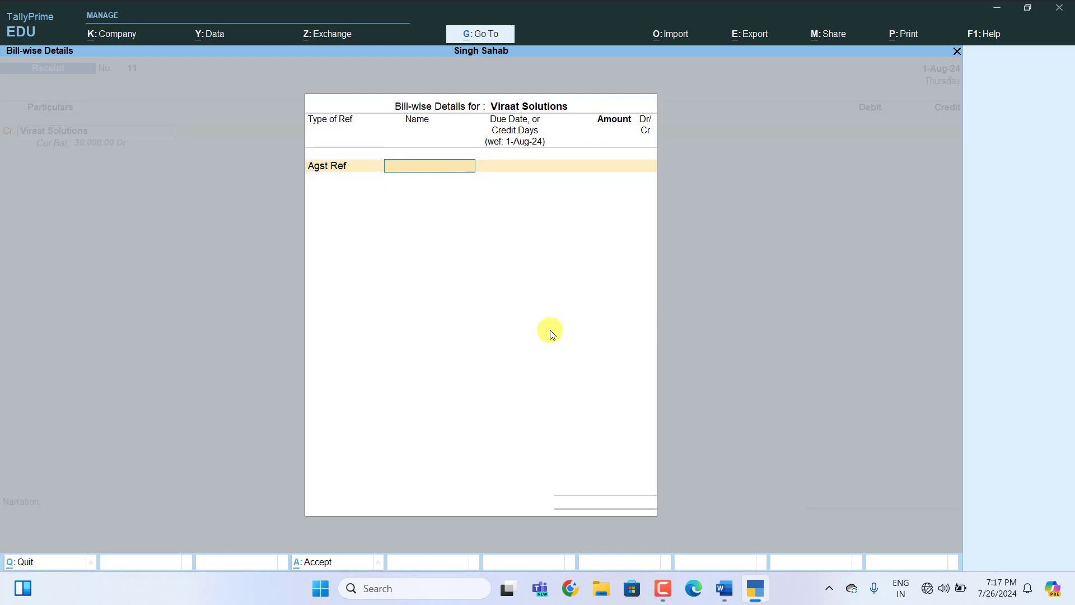
{"action": "type", "text": "1"}
{"action": "key", "text": "Return"}
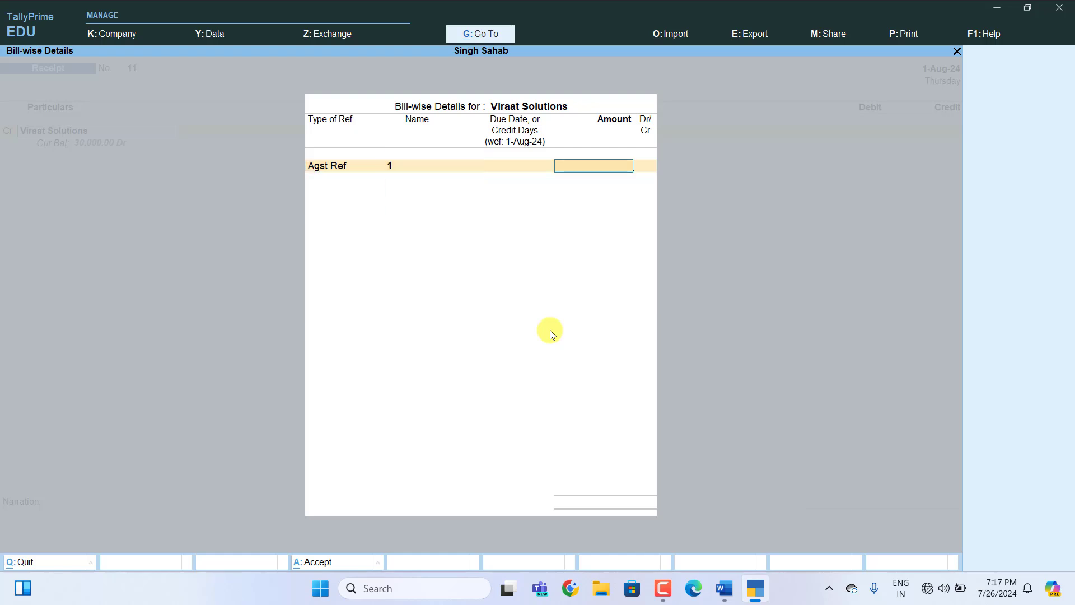
{"action": "type", "text": "30000"}
{"action": "key", "text": "Return"}
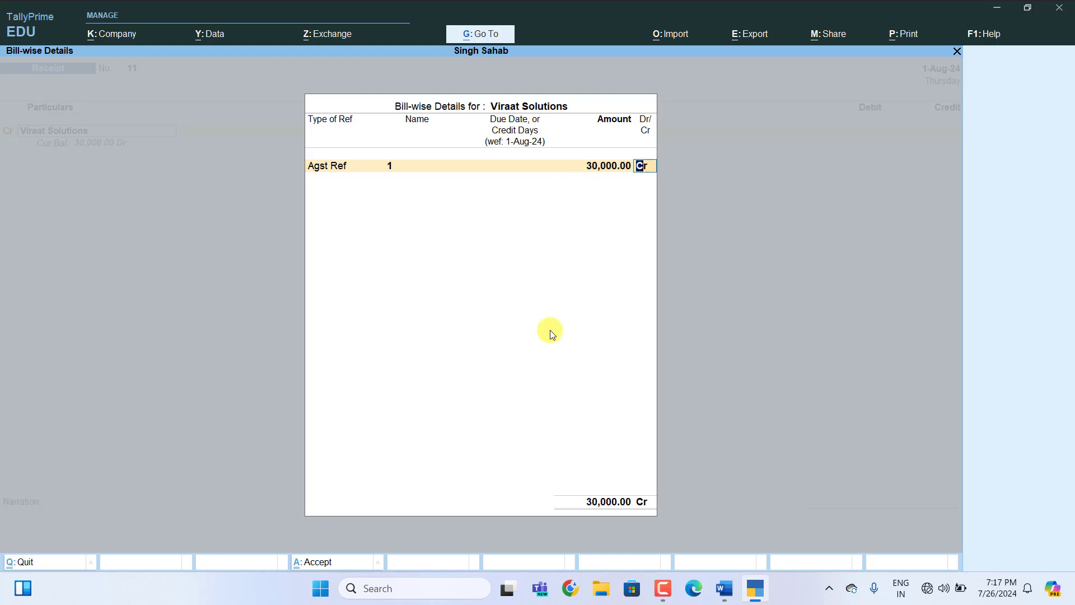
{"action": "key", "text": "Return"}
{"action": "key", "text": "Return"}
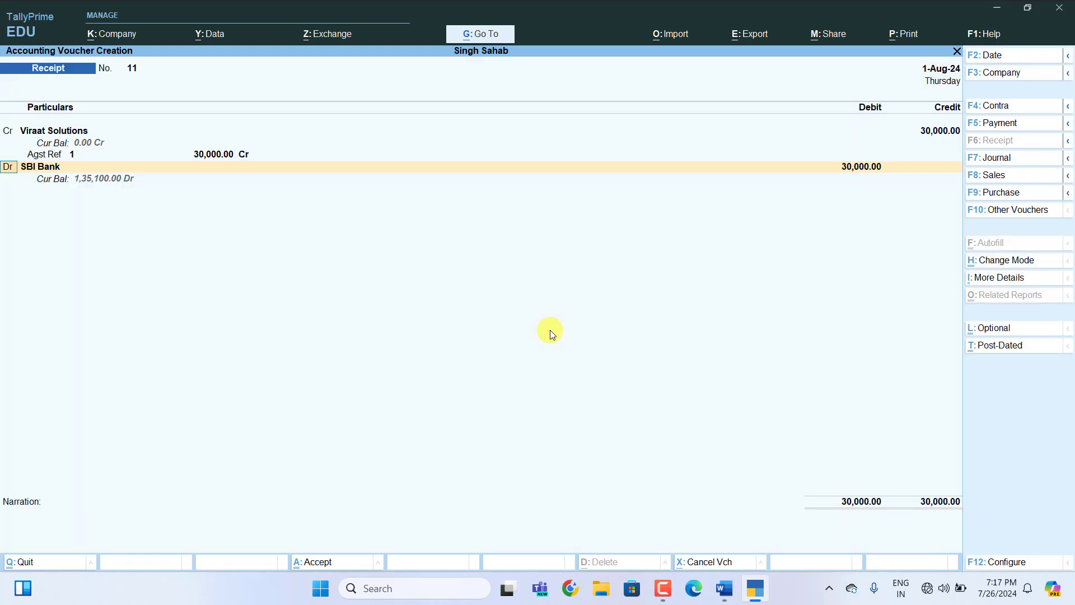
Debit SBI Bank with 30,000 as Cheque/DD, leave the instrument number and bank name blank, and save the receipt voucher without a narration.
{"action": "key", "text": "Return"}
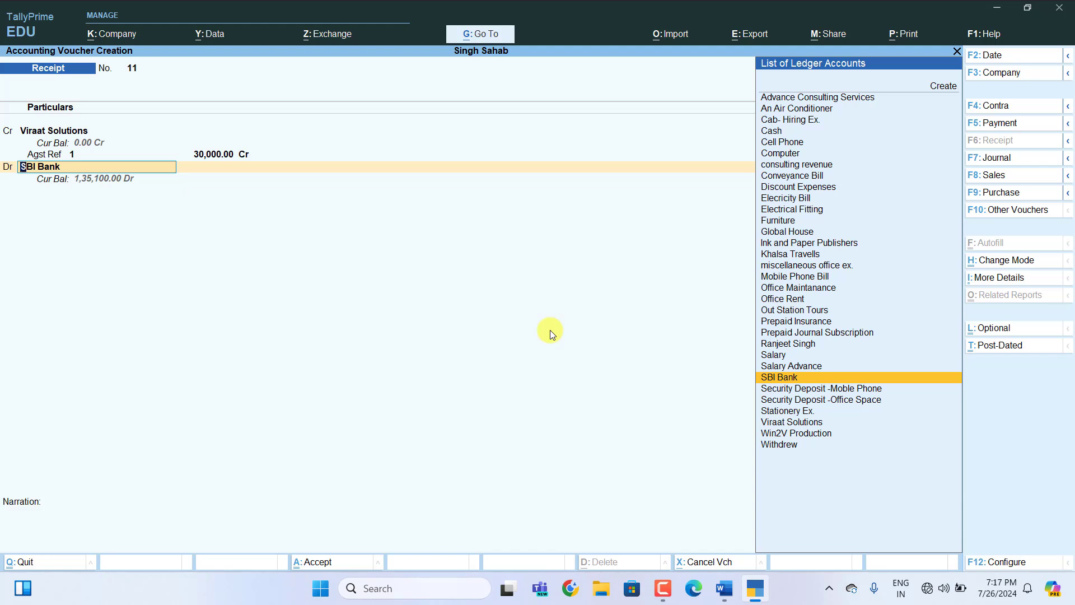
{"action": "key", "text": "Return"}
{"action": "key", "text": "Return"}
{"action": "key", "text": "Return"}
{"action": "key", "text": "Return"}
{"action": "key", "text": "Return"}
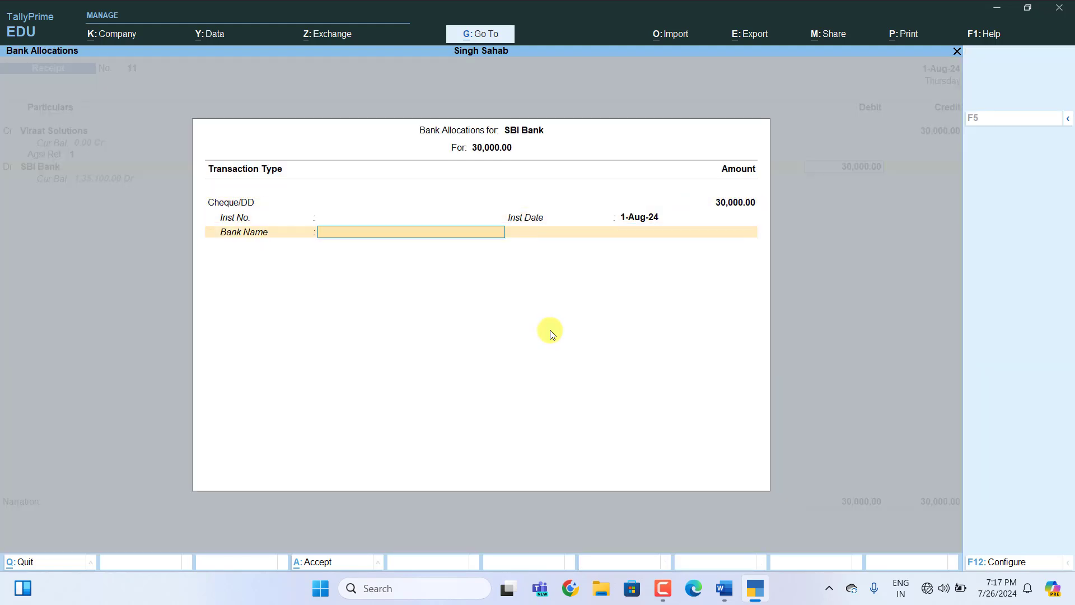
{"action": "key", "text": "Return"}
{"action": "key", "text": "Return"}
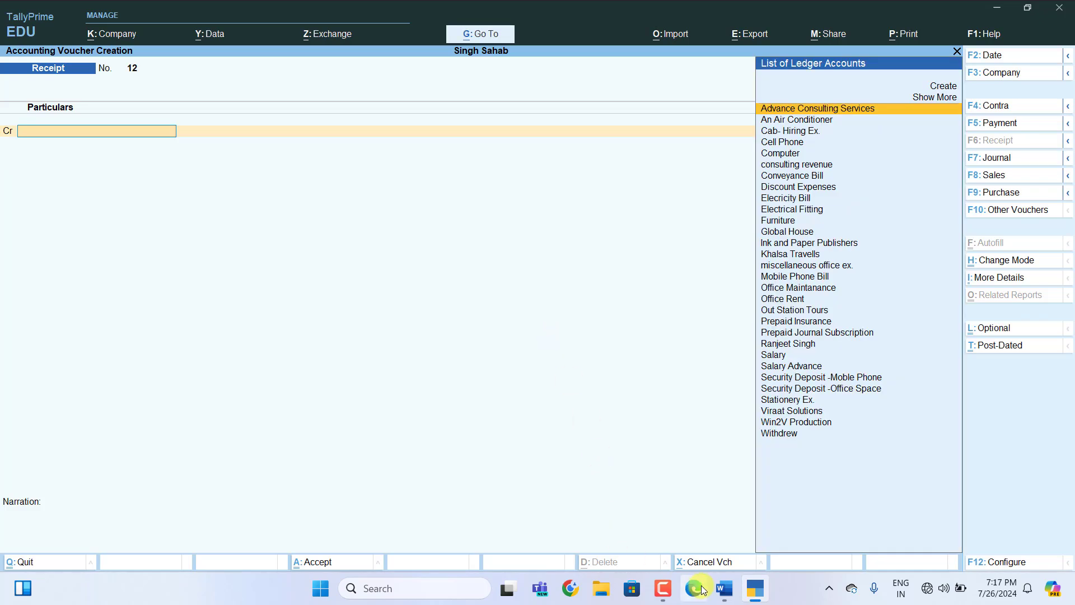
Switch to the Word worksheet and fill in transaction 60's entry type as Payment Voucher.
{"action": "left_click", "coordinate": [723, 588]}
{"action": "scroll", "coordinate": [706, 435], "scroll_direction": "down", "scroll_amount": 8}
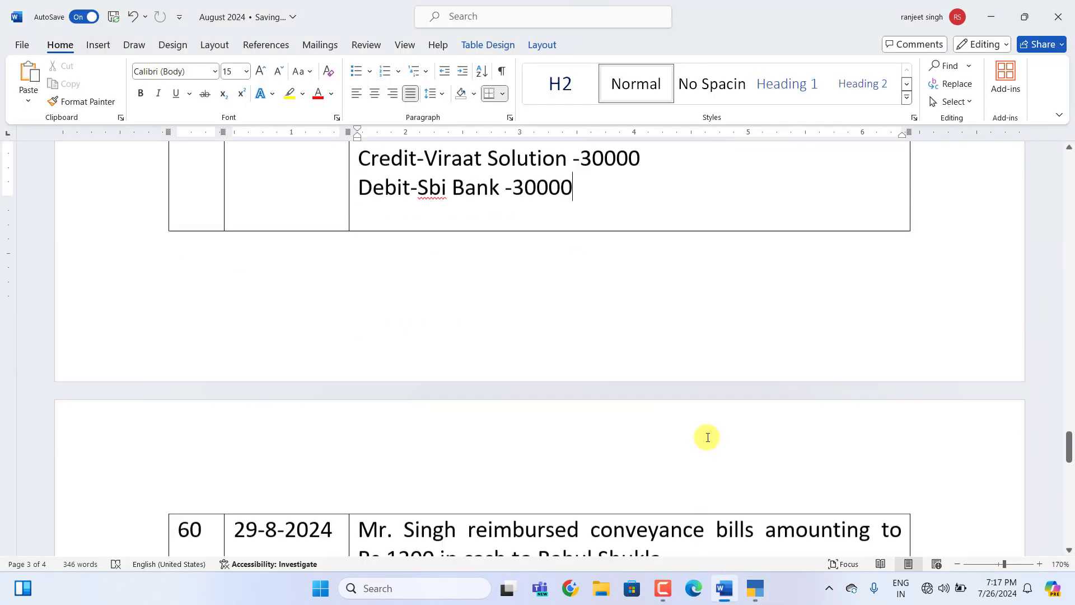
{"action": "scroll", "coordinate": [614, 360], "scroll_direction": "up", "scroll_amount": 1}
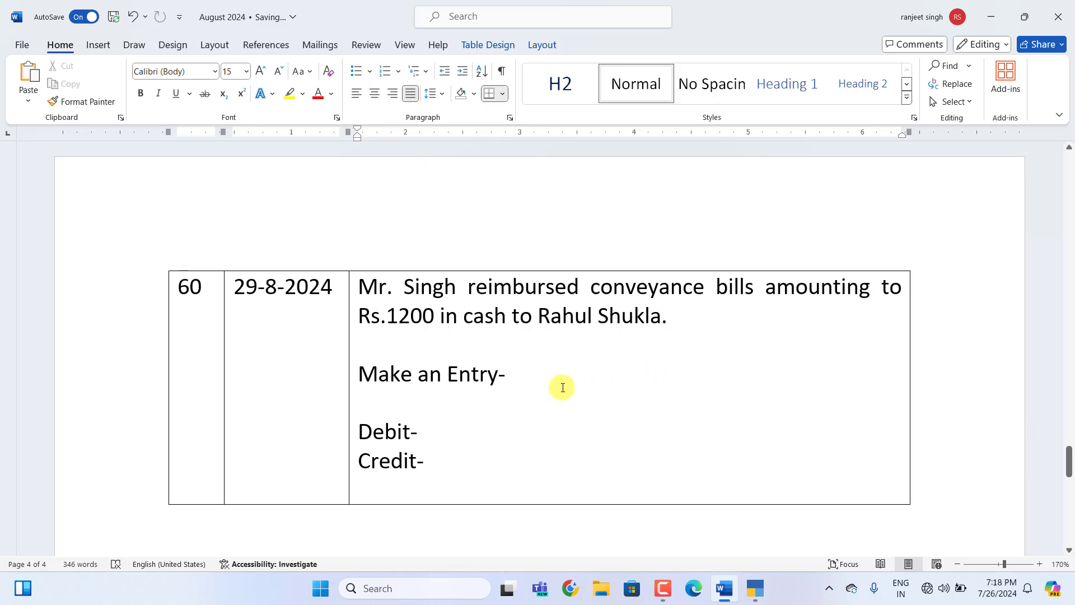
{"action": "left_click", "coordinate": [531, 376]}
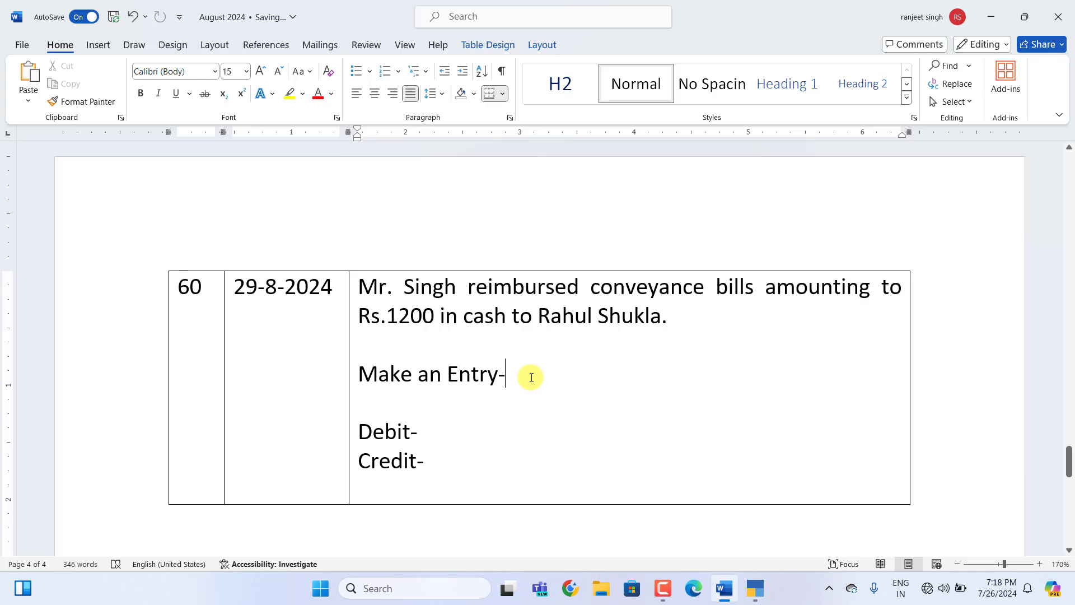
{"action": "type", "text": "Paym"}
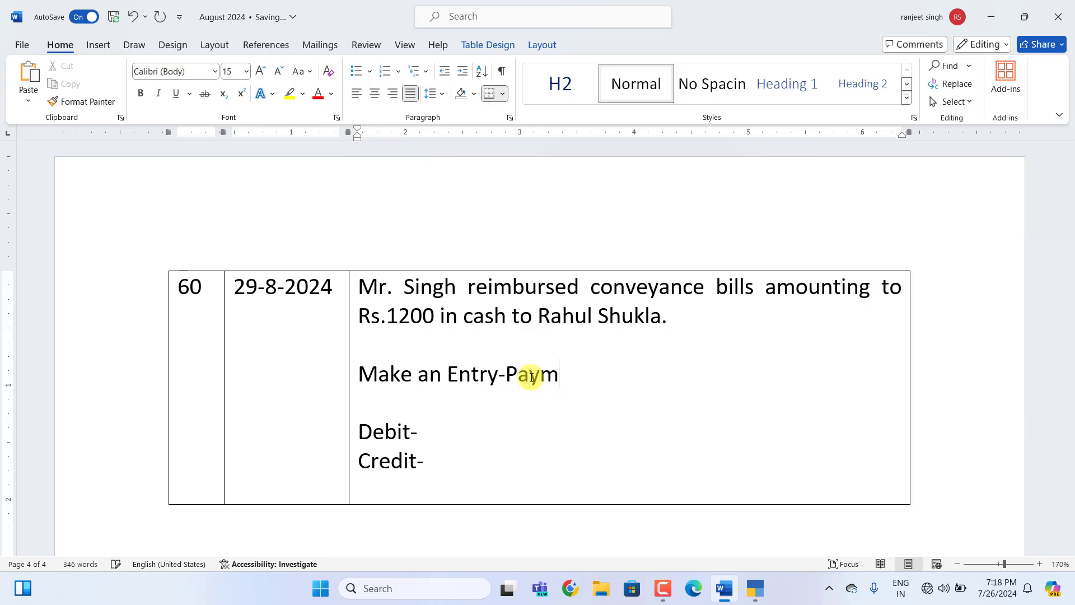
{"action": "type", "text": "ent Voucher"}
Fill in transaction 60's debit line as Conveyance Bill-1200 and its credit line as Cash -1200.
{"action": "left_click", "coordinate": [431, 435]}
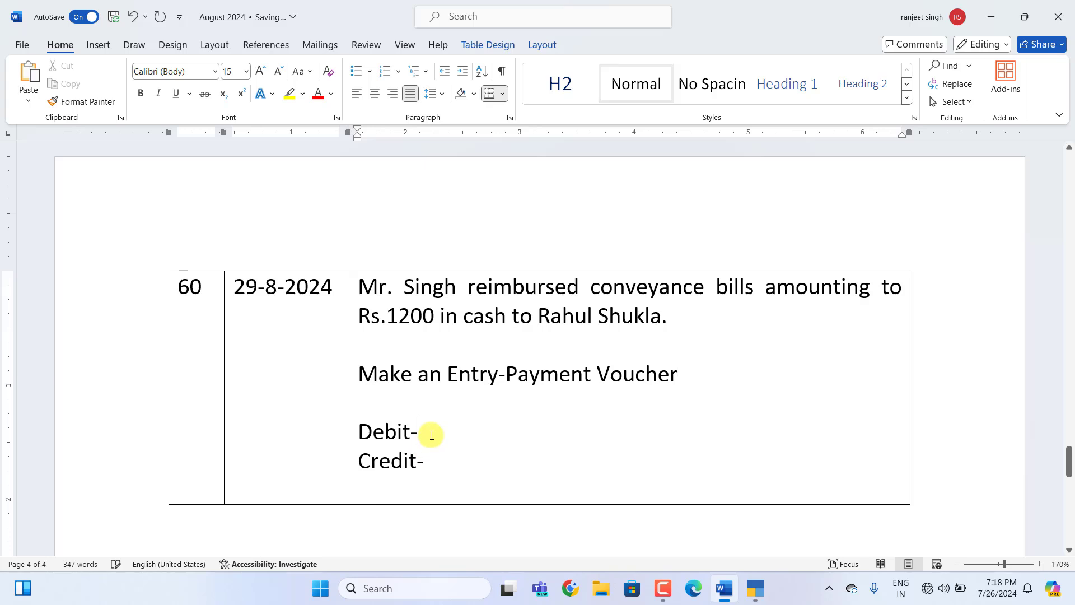
{"action": "type", "text": "C"}
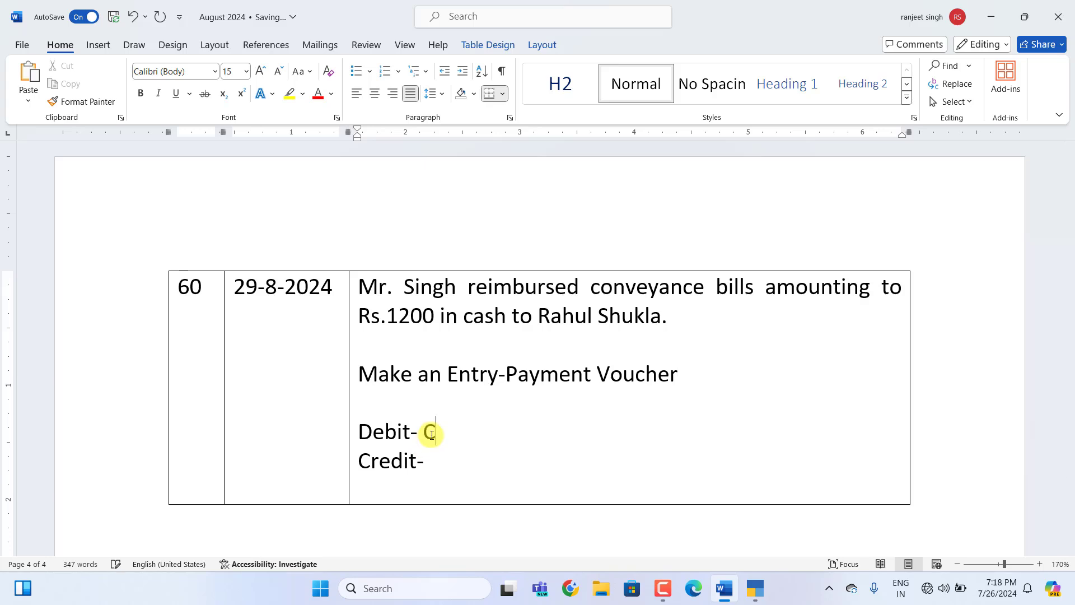
{"action": "type", "text": "onveyance Bill-"}
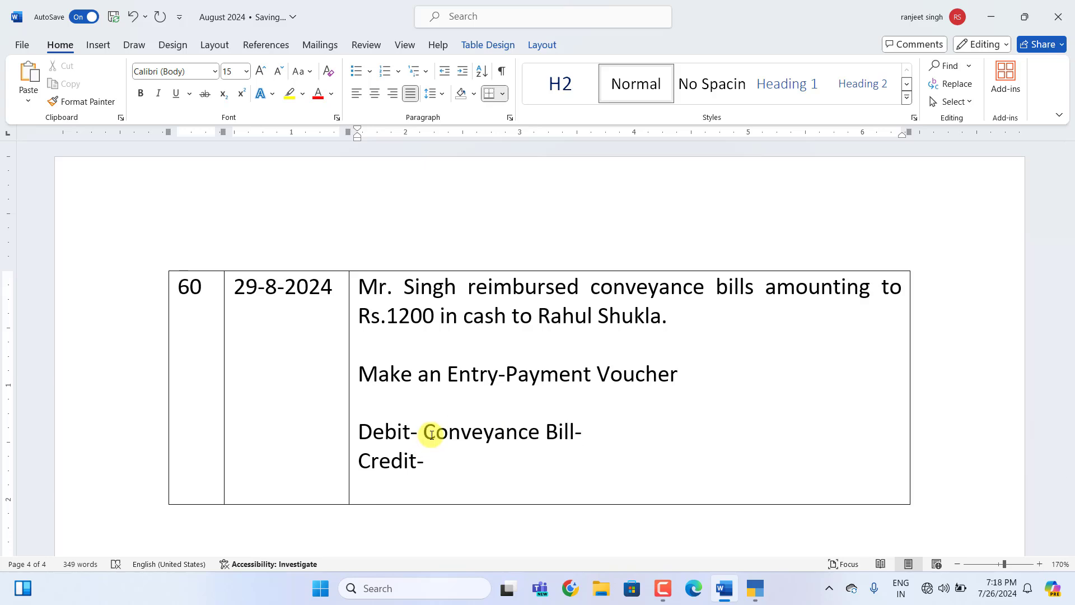
{"action": "type", "text": "1200"}
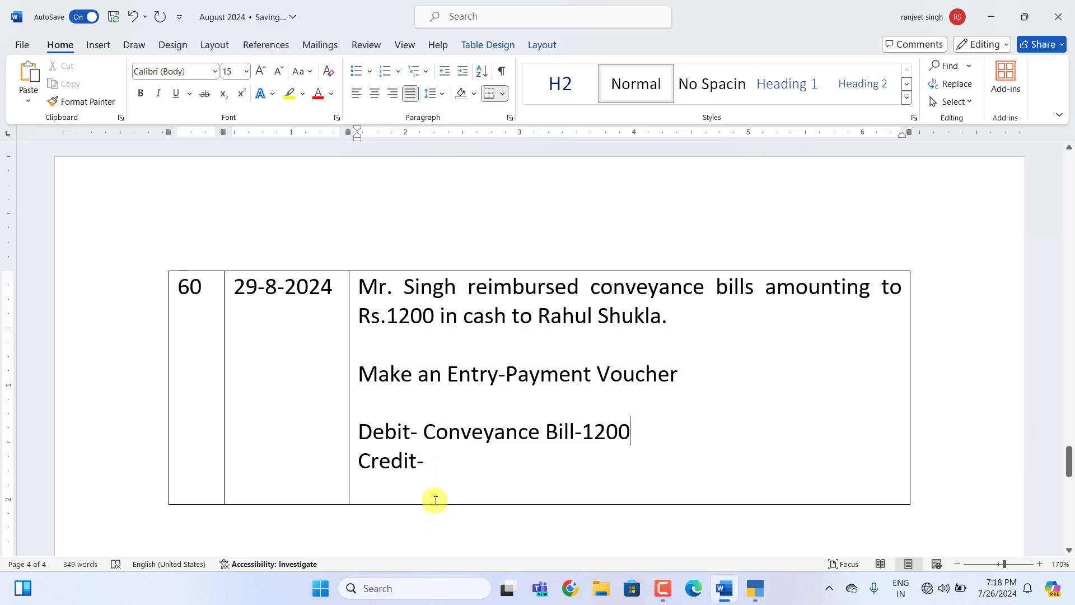
{"action": "left_click", "coordinate": [443, 463]}
{"action": "type", "text": "C"}
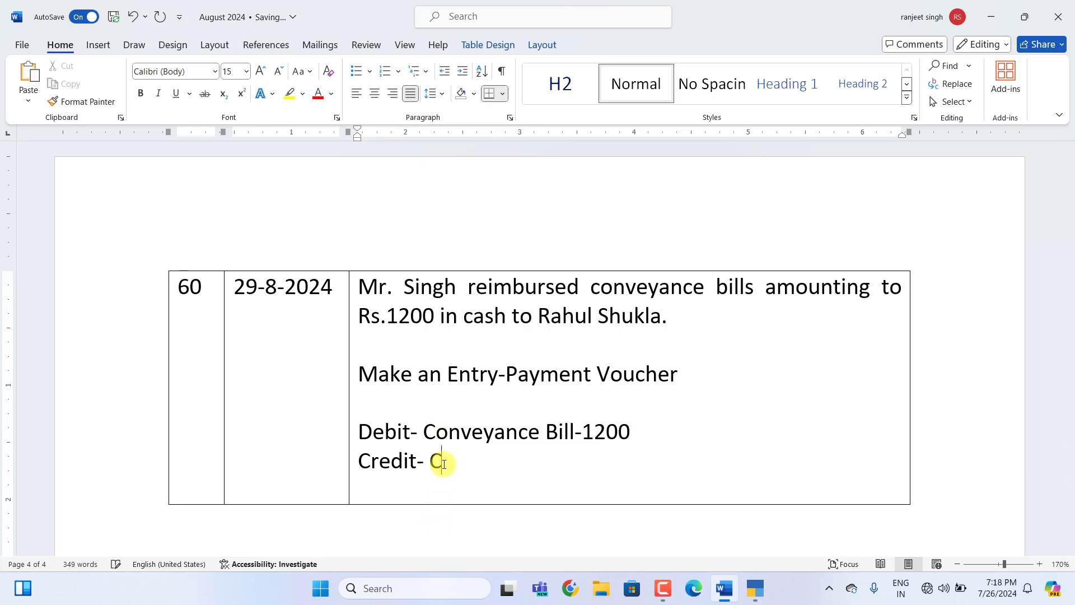
{"action": "type", "text": "ash -1200"}
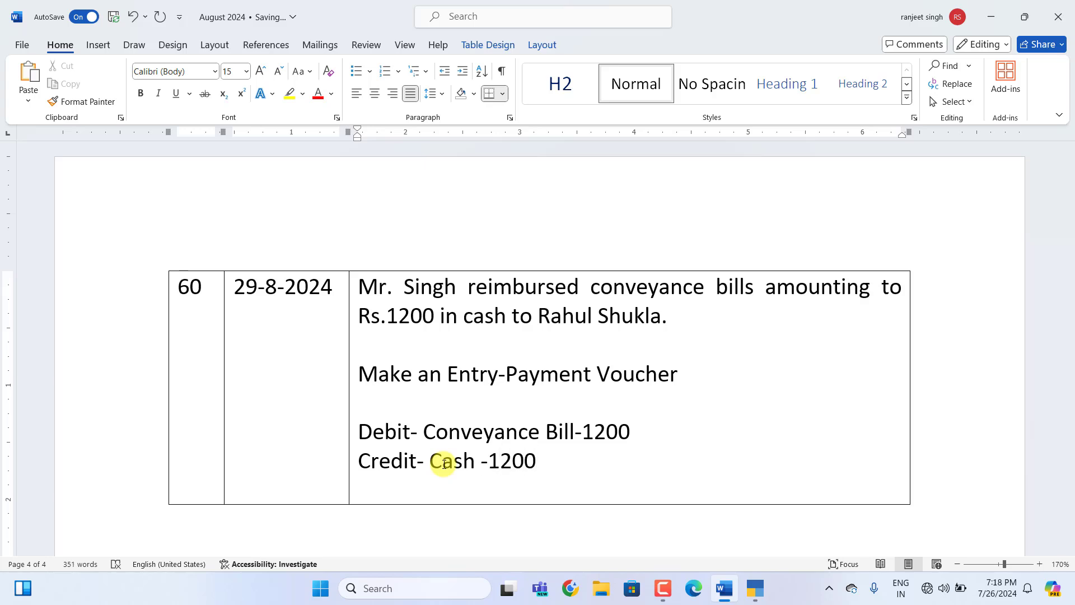
Switch to TallyPrime, start a payment voucher for transaction 60, and debit Conveyance Bill with 1200.
{"action": "scroll", "coordinate": [529, 467], "scroll_direction": "down", "scroll_amount": 3}
{"action": "scroll", "coordinate": [531, 463], "scroll_direction": "up", "scroll_amount": 2}
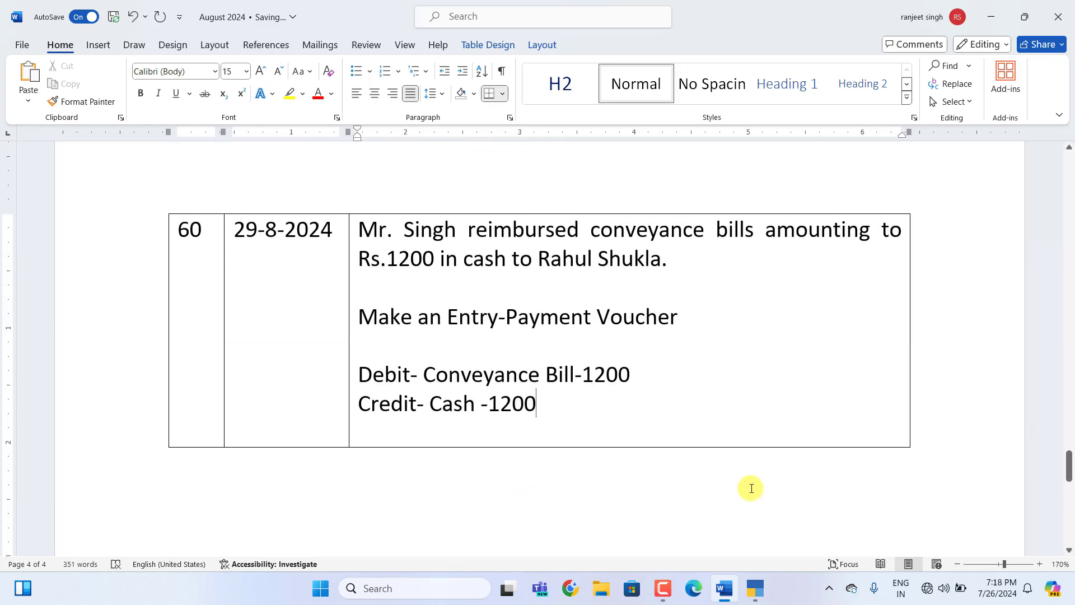
{"action": "left_click", "coordinate": [755, 588]}
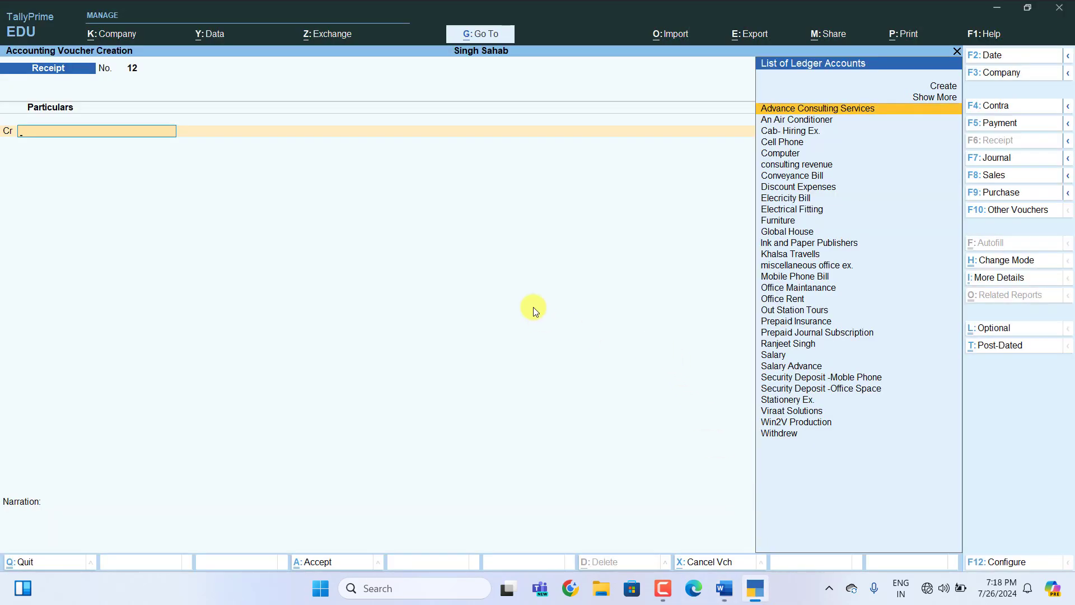
{"action": "key", "text": "F5"}
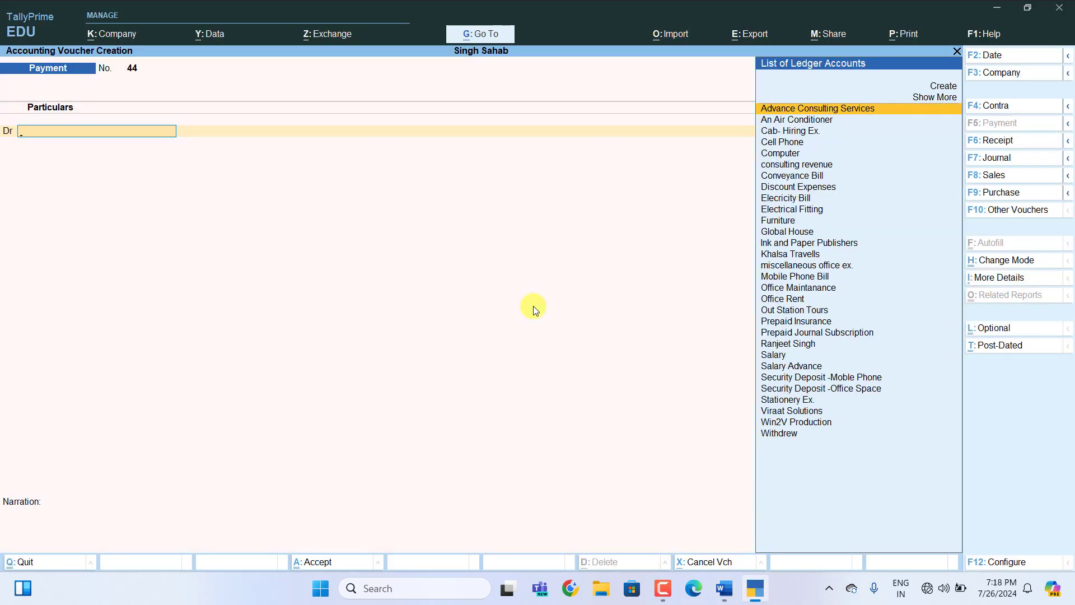
{"action": "type", "text": "C"}
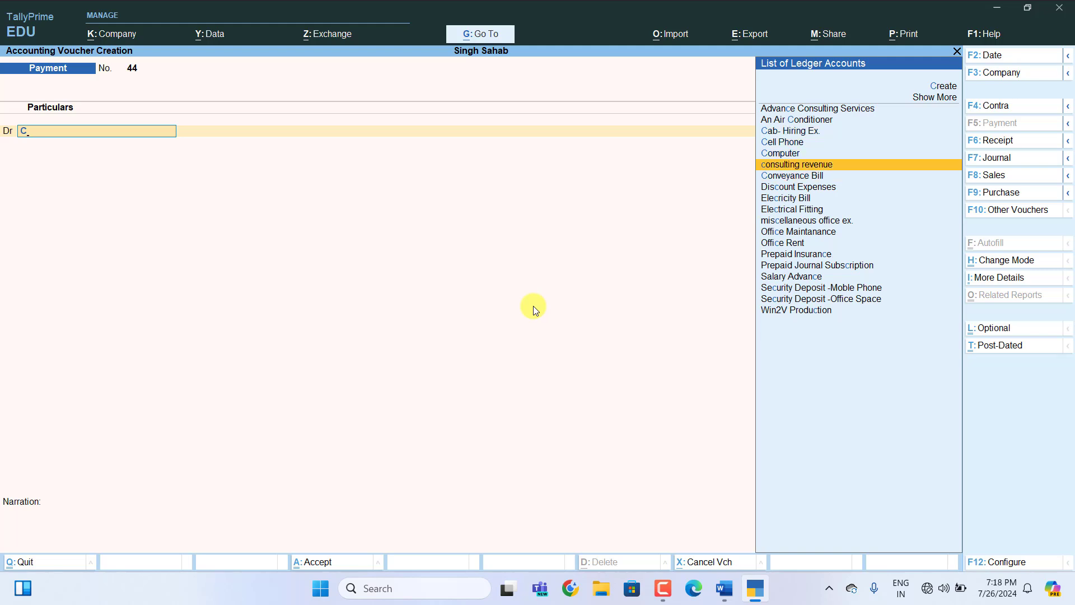
{"action": "key", "text": "Down"}
{"action": "key", "text": "Return"}
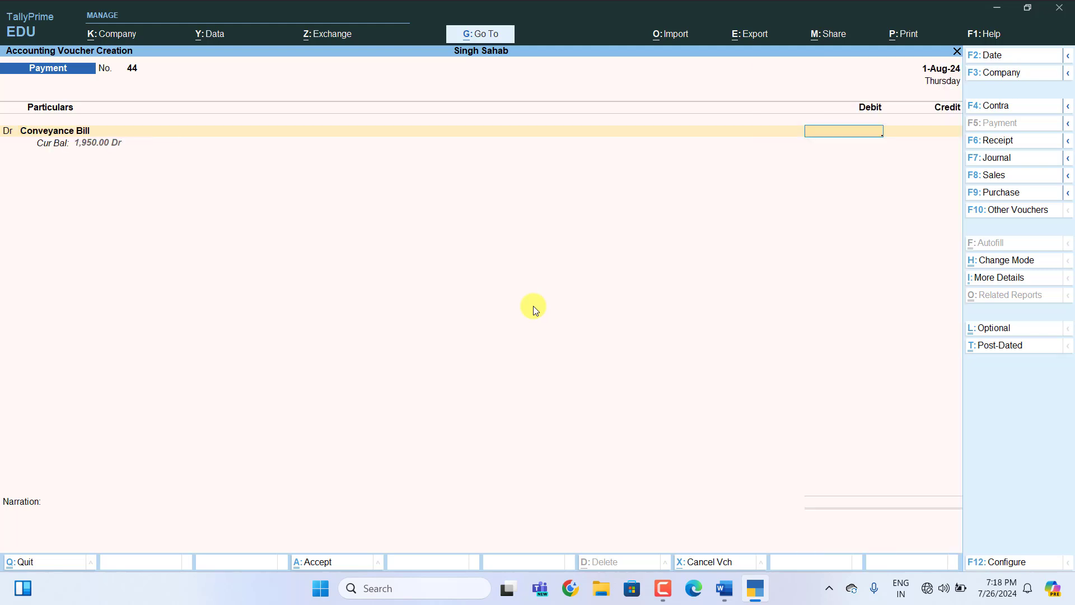
{"action": "type", "text": "1200"}
{"action": "key", "text": "Return"}
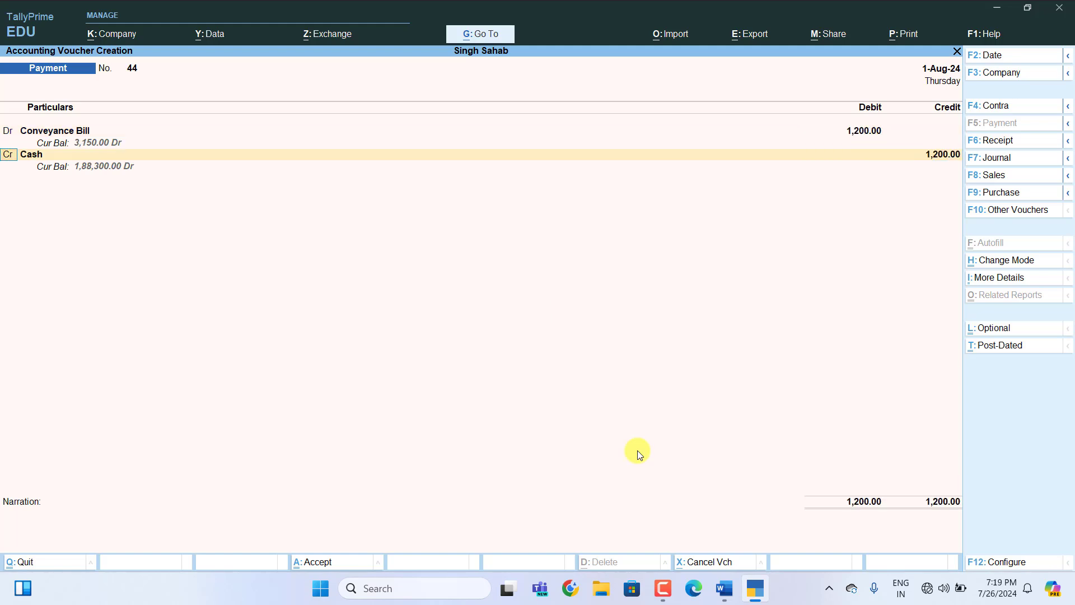
Credit Cash with 1,200 and save the payment voucher without a narration.
{"action": "key", "text": "Return"}
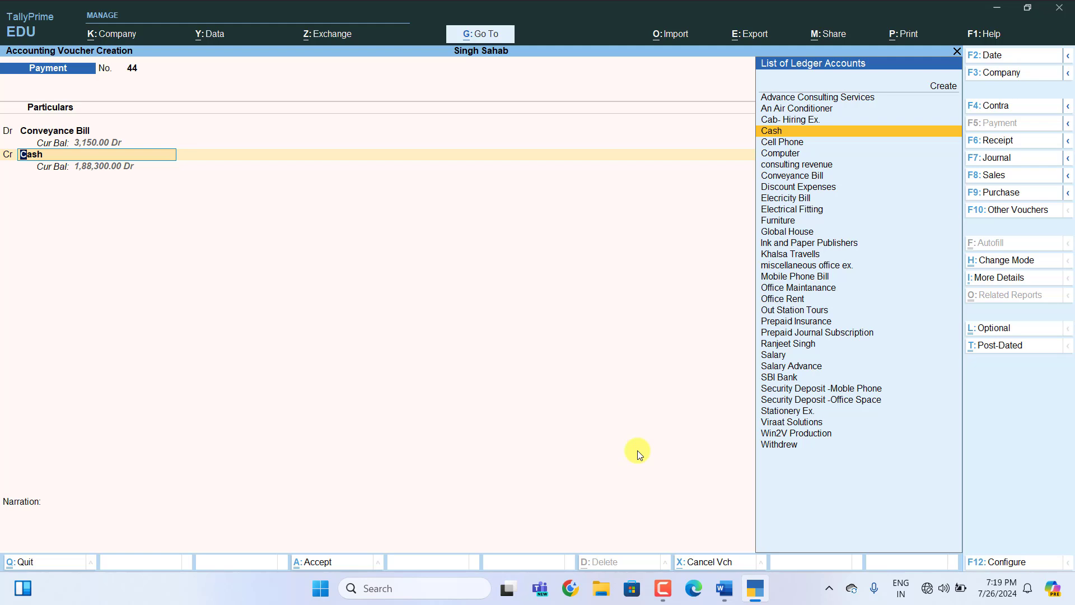
{"action": "key", "text": "Return"}
{"action": "key", "text": "Return"}
{"action": "key", "text": "Return"}
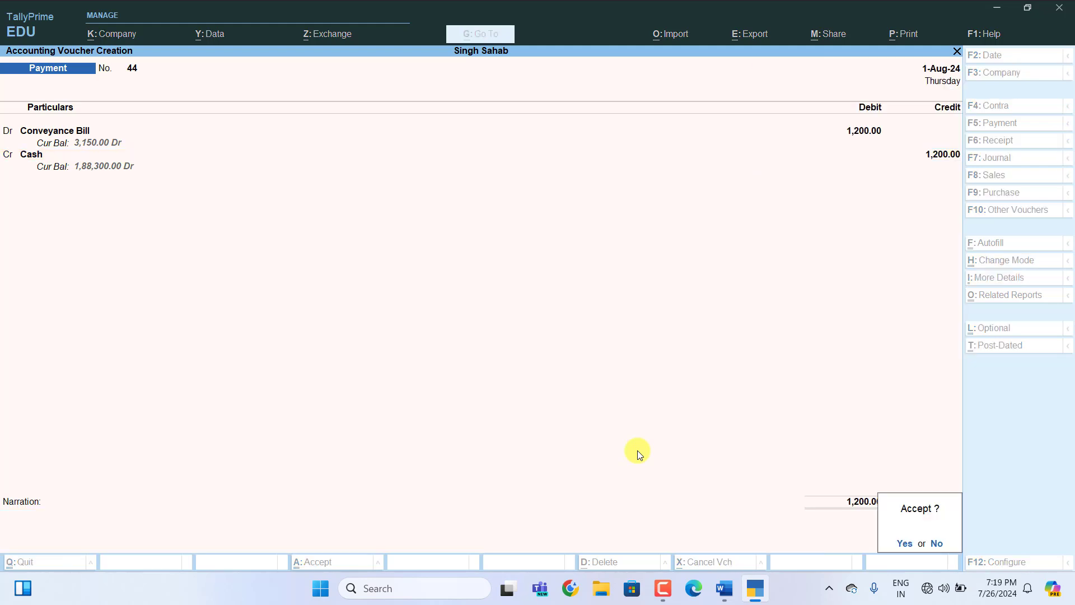
{"action": "key", "text": "Return"}
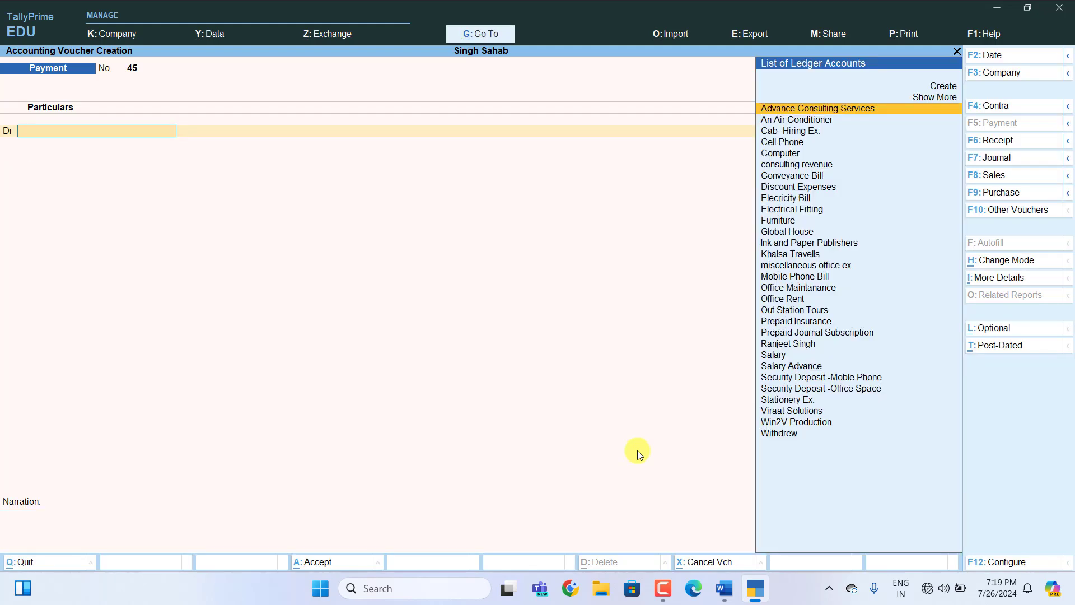
Leave voucher creation, open the Day Book to review the recorded vouchers, and change its date to 1-4-2024.
{"action": "key", "text": "Escape"}
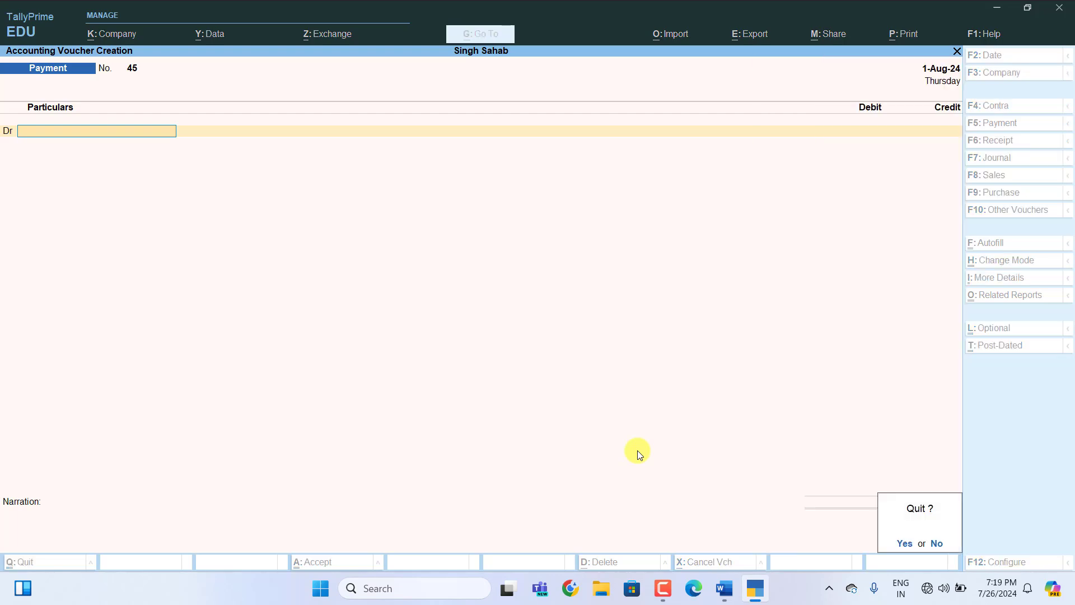
{"action": "key", "text": "Return"}
{"action": "key", "text": "Down"}
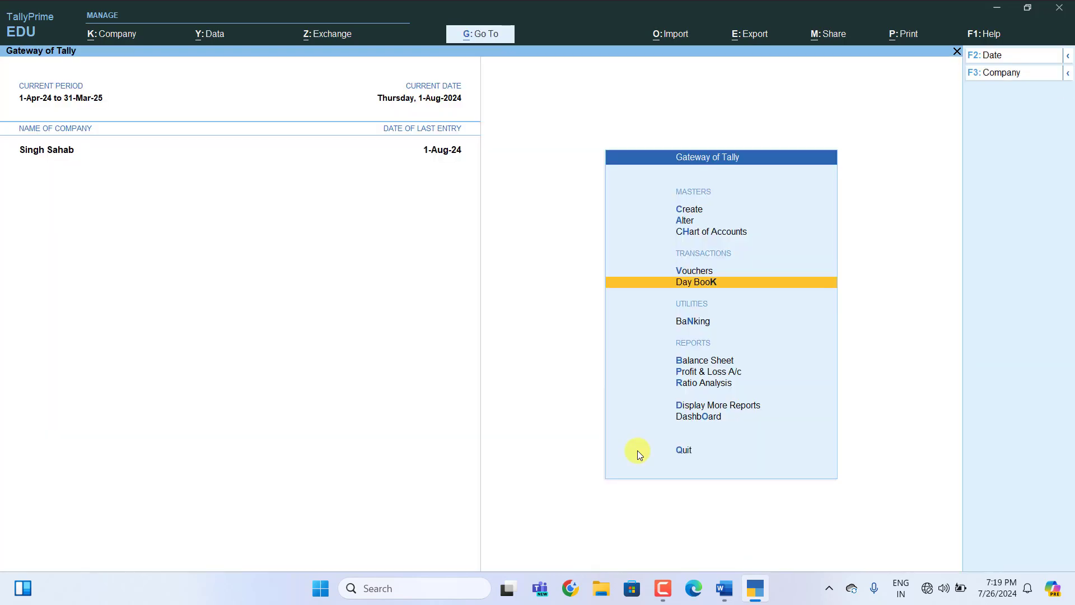
{"action": "key", "text": "Return"}
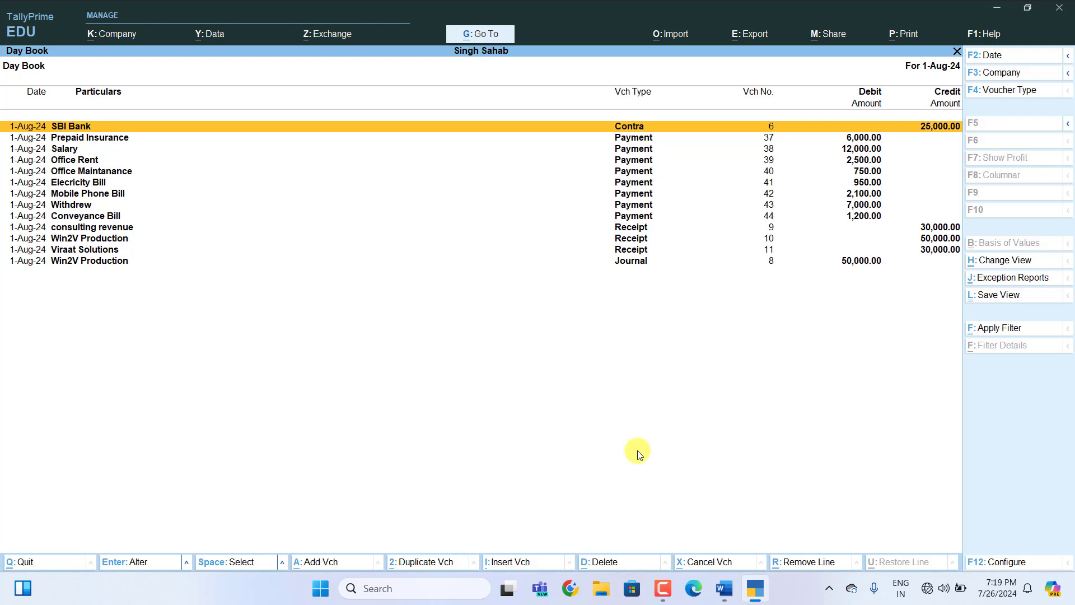
{"action": "key", "text": "F2"}
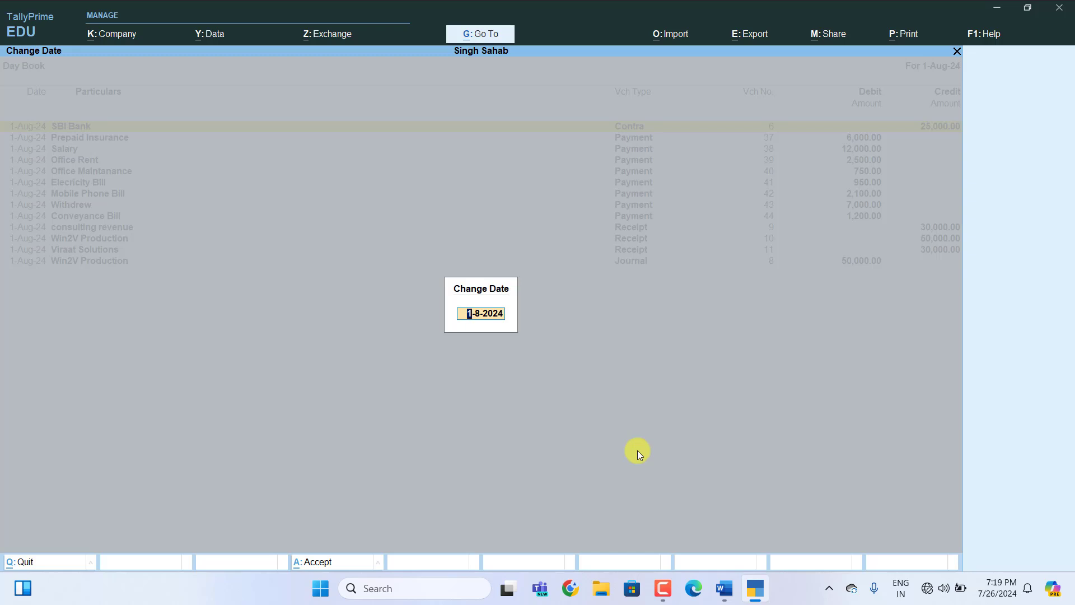
{"action": "type", "text": "1-4-2024"}
{"action": "key", "text": "Return"}
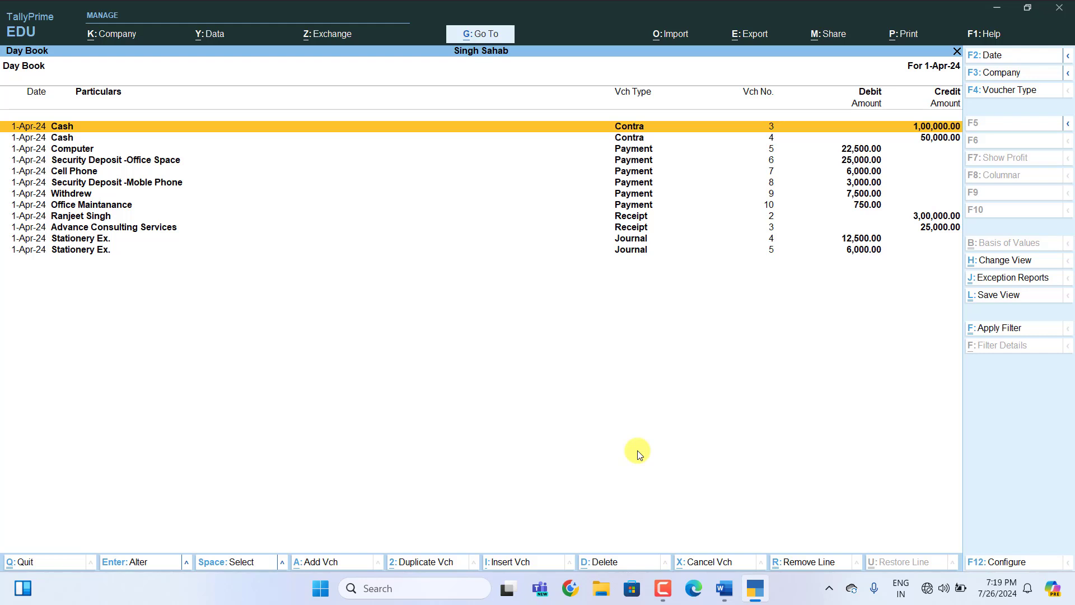
Close the Day Book and display the Trial Balance in its detailed view with the ledgers under each group.
{"action": "key", "text": "Escape"}
{"action": "key", "text": "Escape"}
{"action": "key", "text": "Down"}
{"action": "key", "text": "Down"}
{"action": "key", "text": "Down"}
{"action": "key", "text": "Down"}
{"action": "key", "text": "Down"}
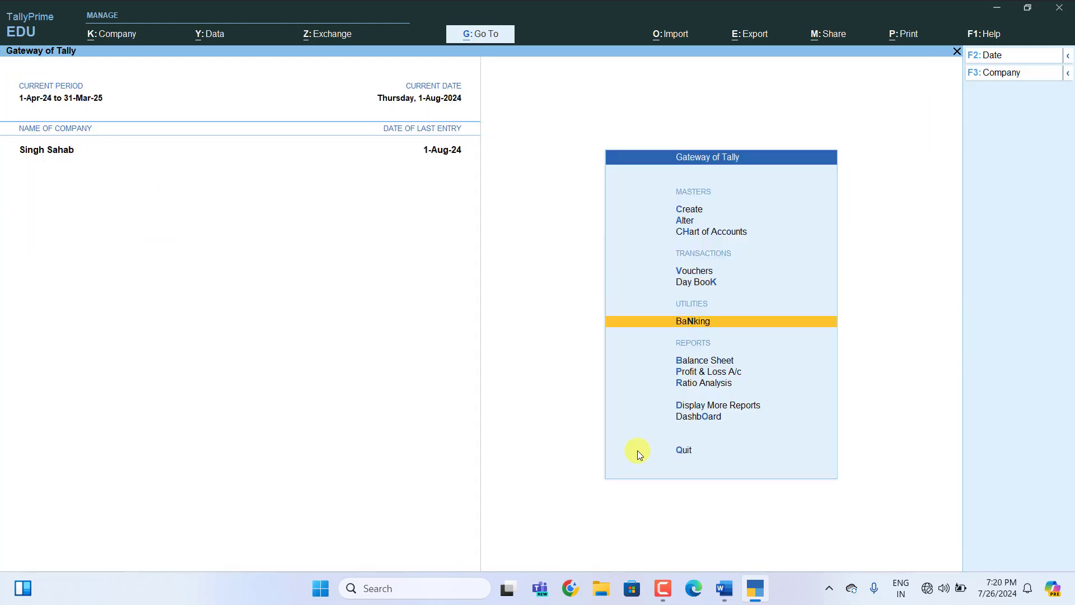
{"action": "key", "text": "Return"}
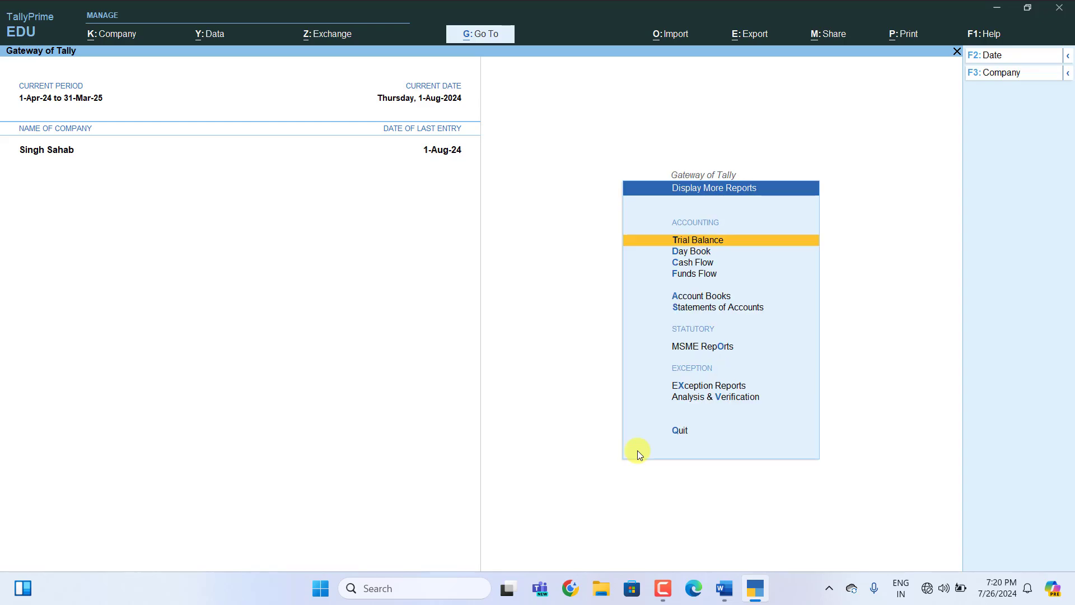
{"action": "key", "text": "Return"}
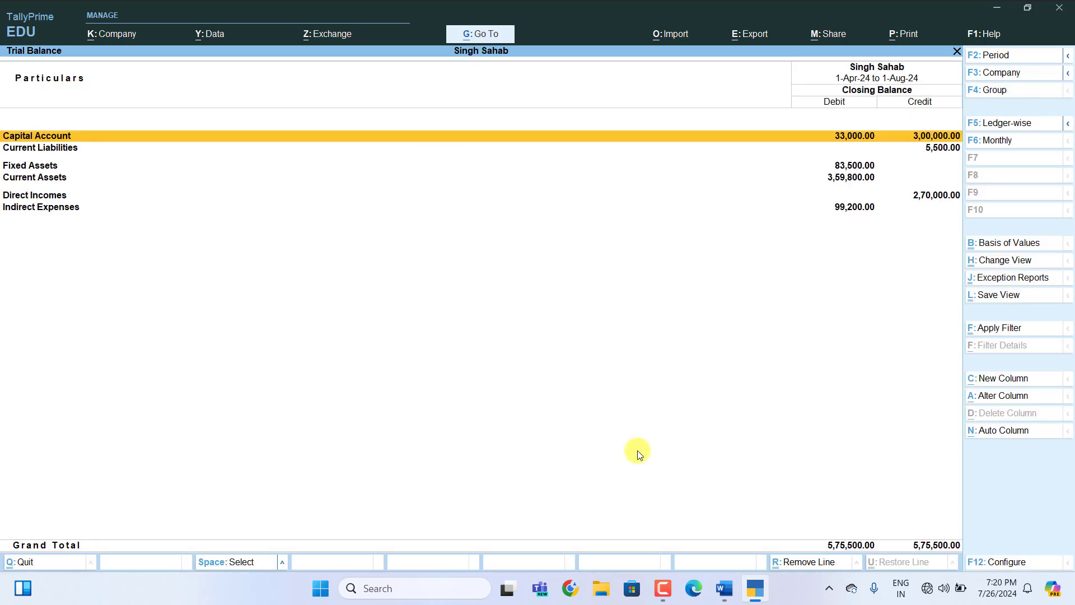
{"action": "key", "text": "alt+F5"}
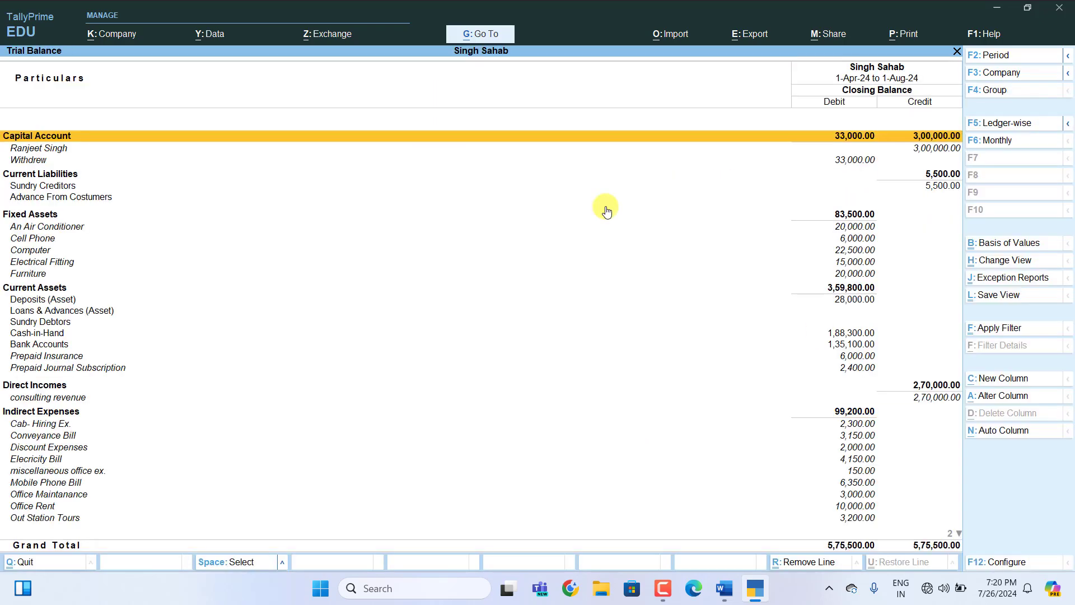